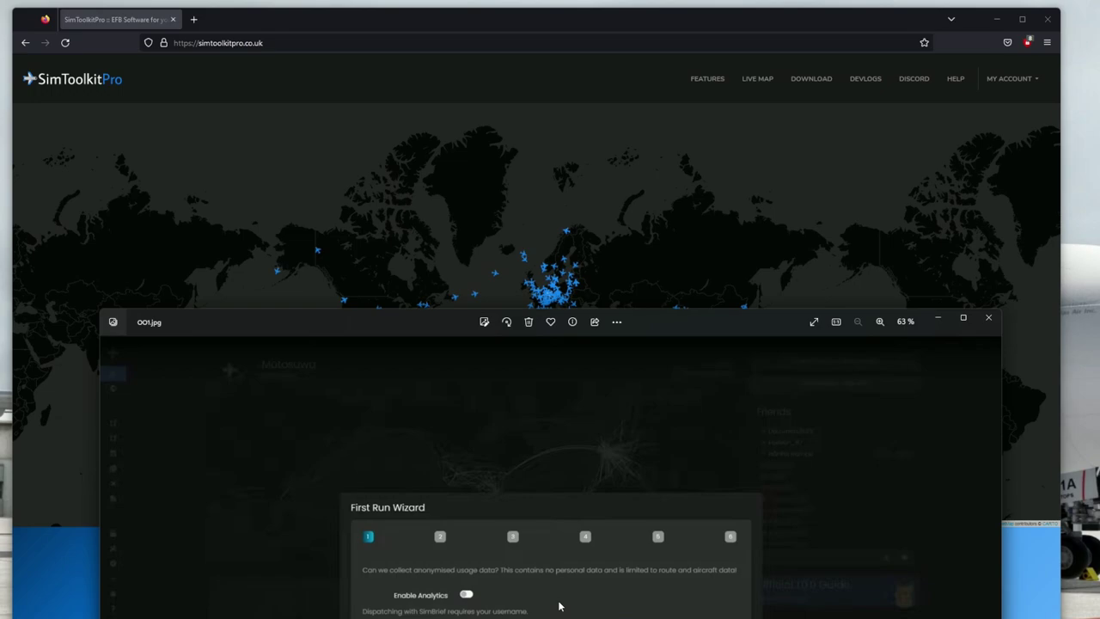
Step: Review the First Run Wizard screenshots from 001.jpg through 005.jpg, then close the image viewer
key(Right)
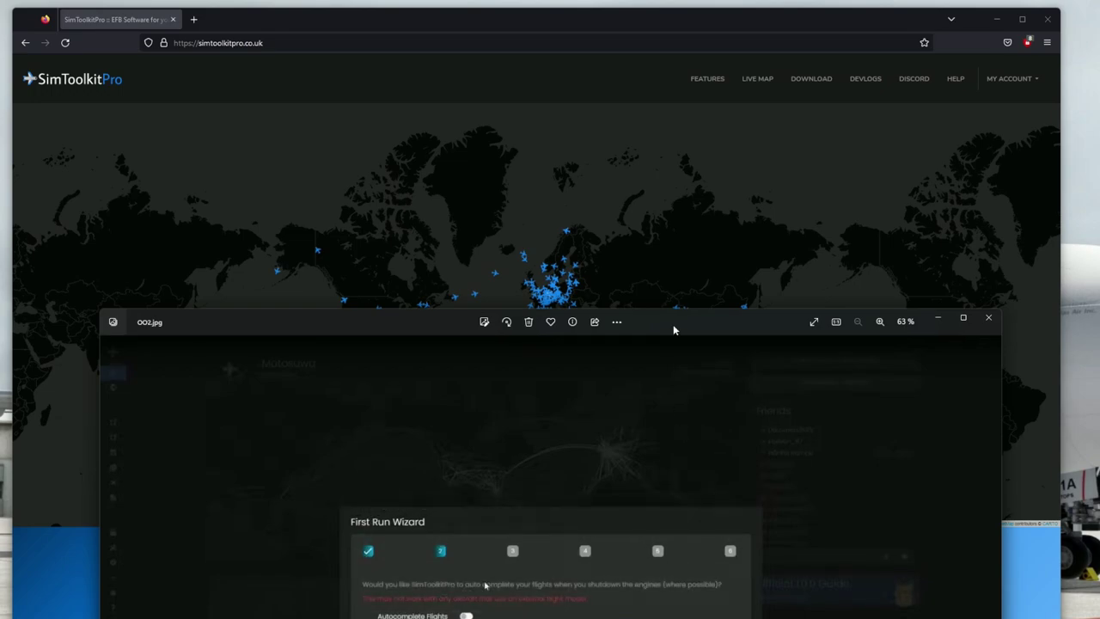
drag(674, 327, 685, 180)
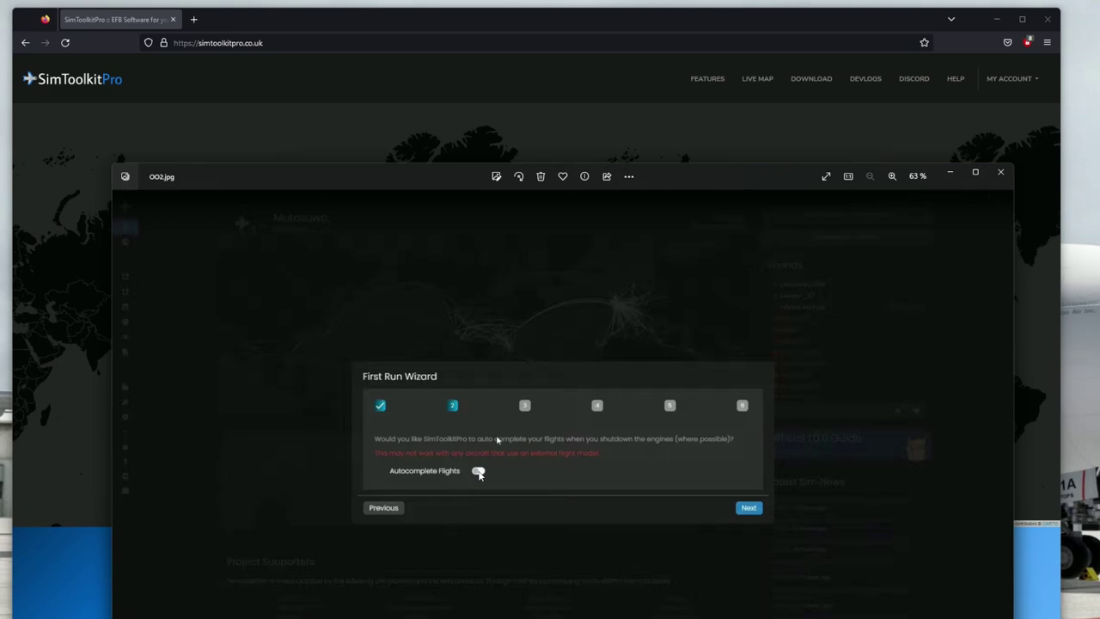
key(Right)
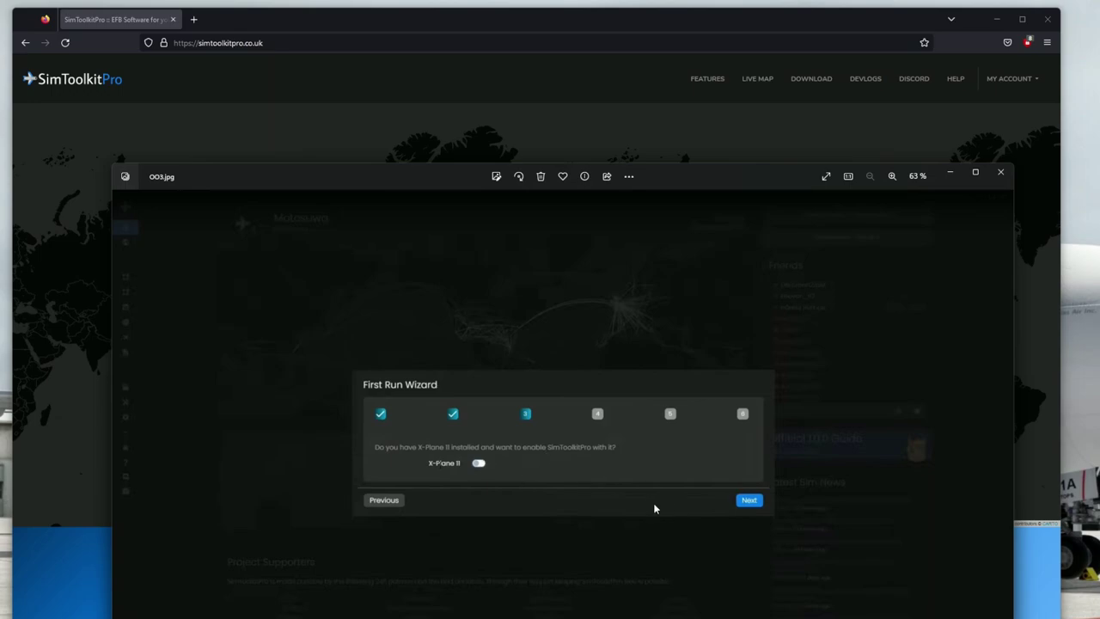
key(Right)
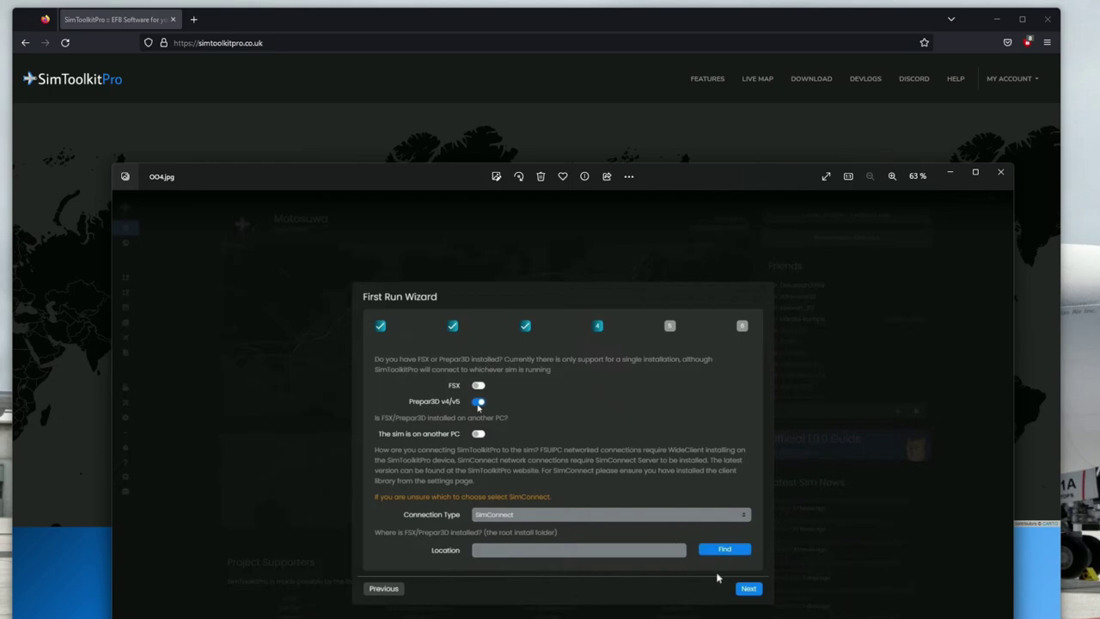
key(Right)
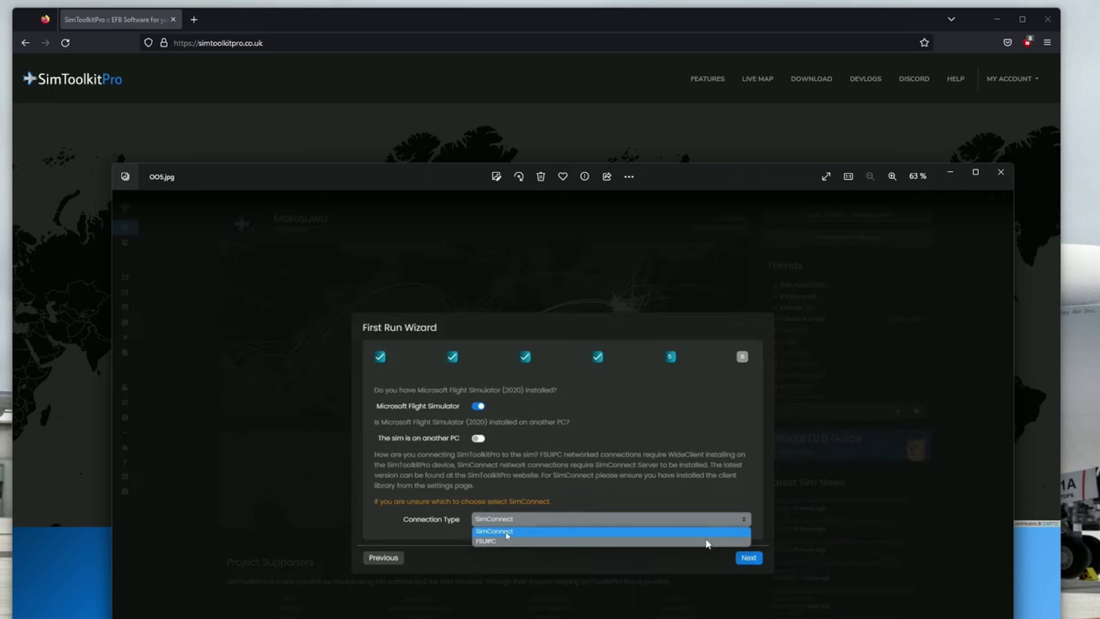
key(Right)
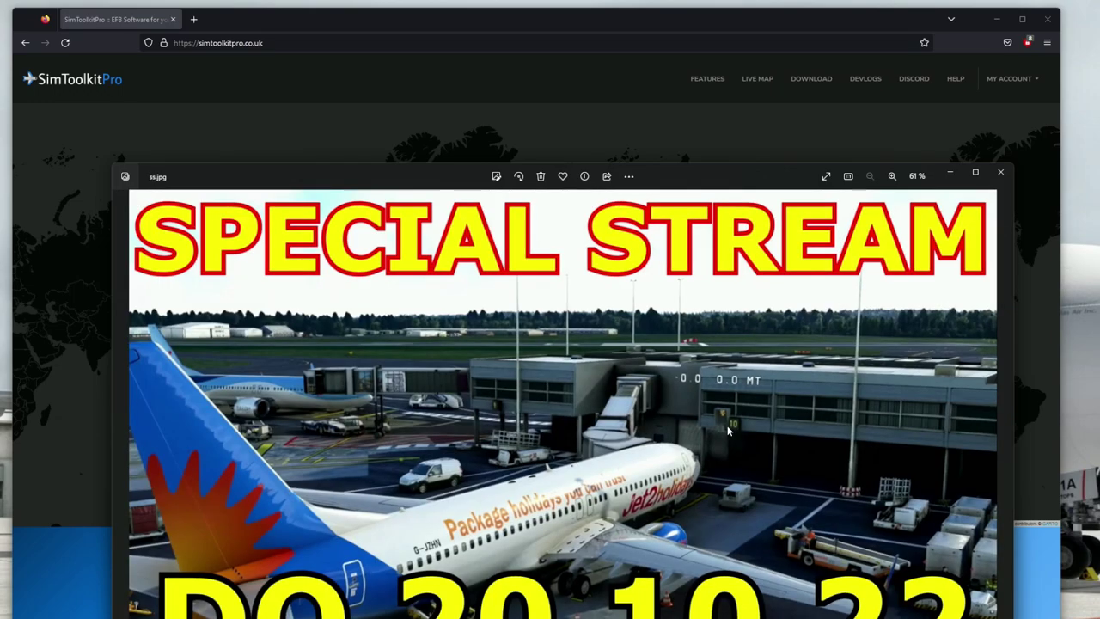
click(1001, 172)
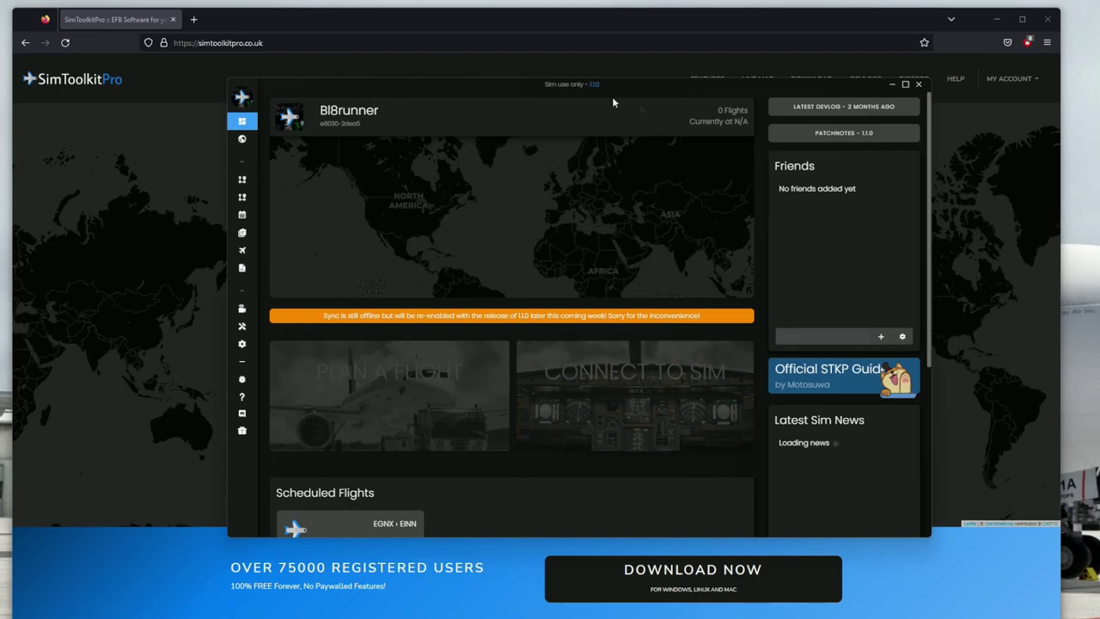
Step: Switch to SimToolkitPro, minimise the browser behind it, and enlarge the SimToolkitPro window to fill most of the desktop
drag(641, 83, 636, 91)
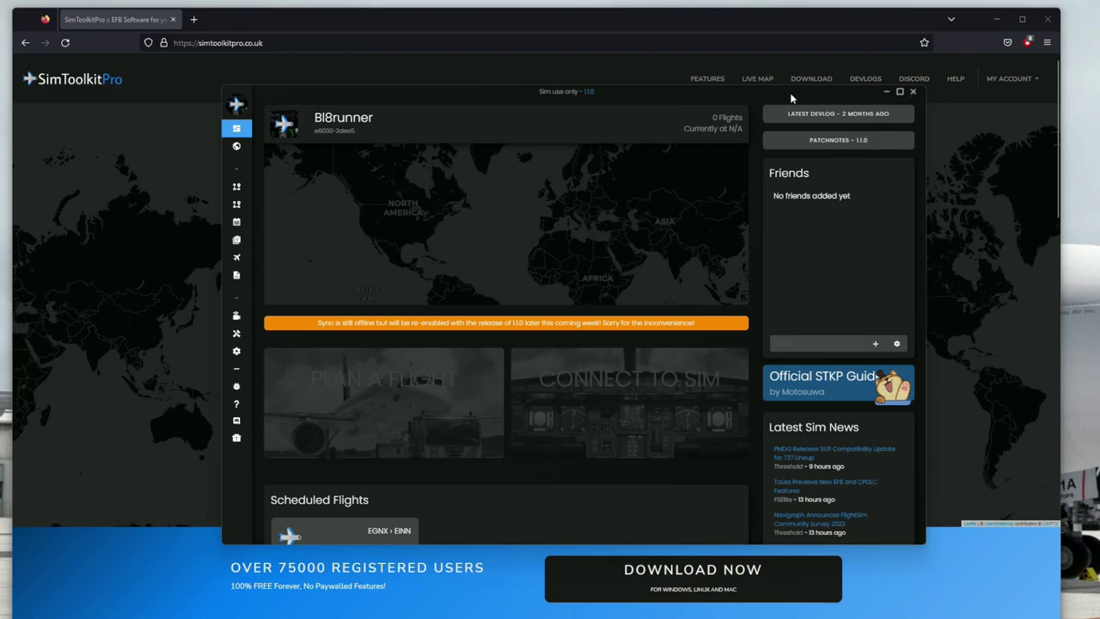
drag(792, 98, 392, 53)
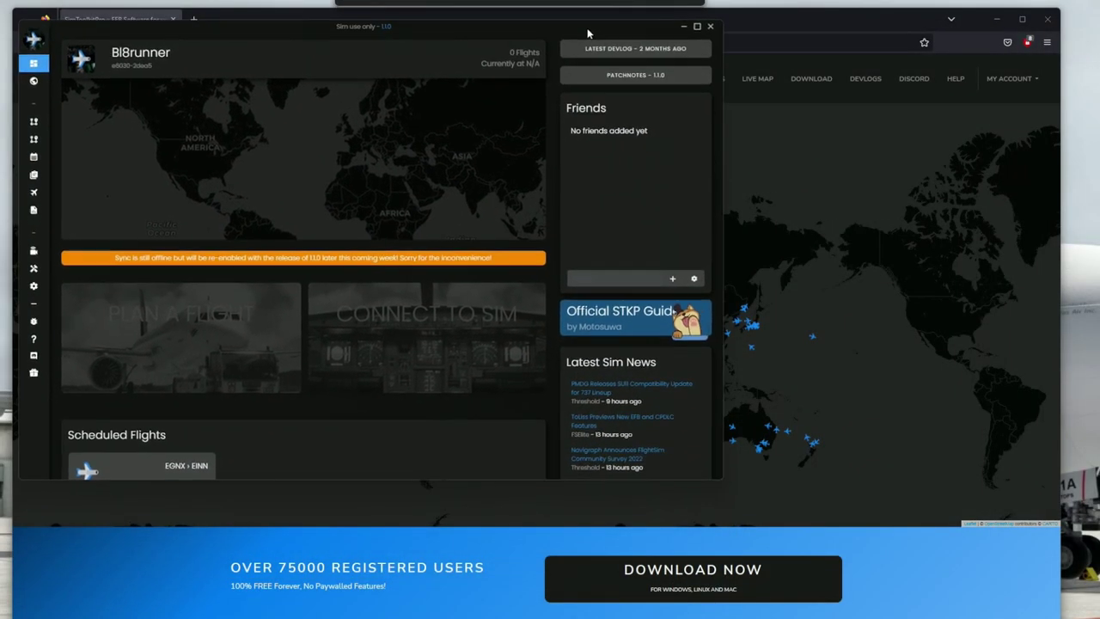
click(997, 18)
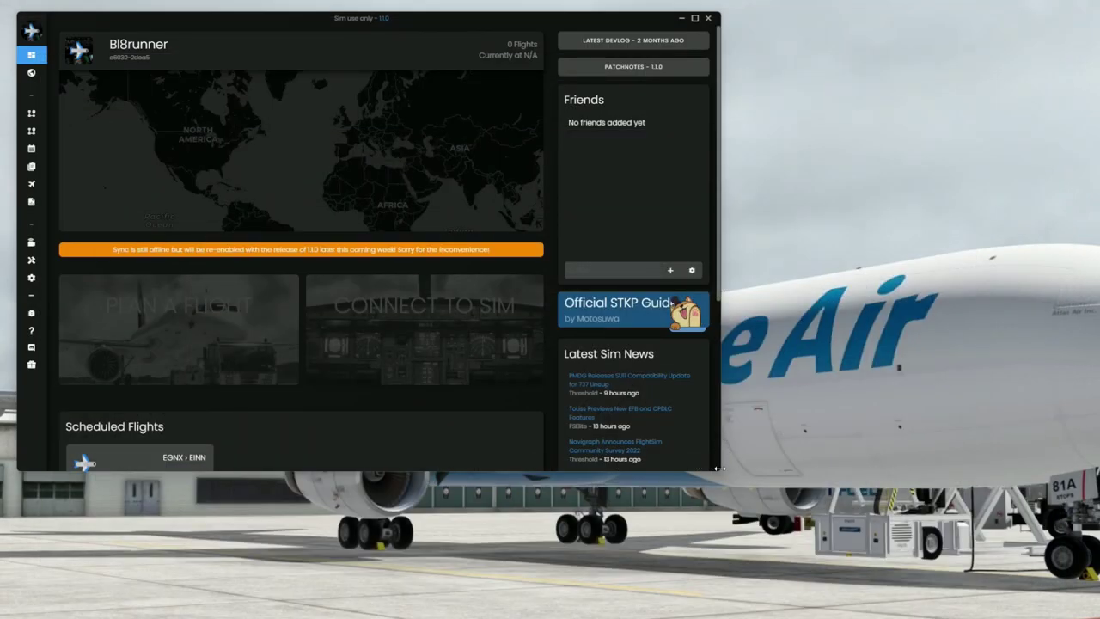
drag(721, 468, 1099, 618)
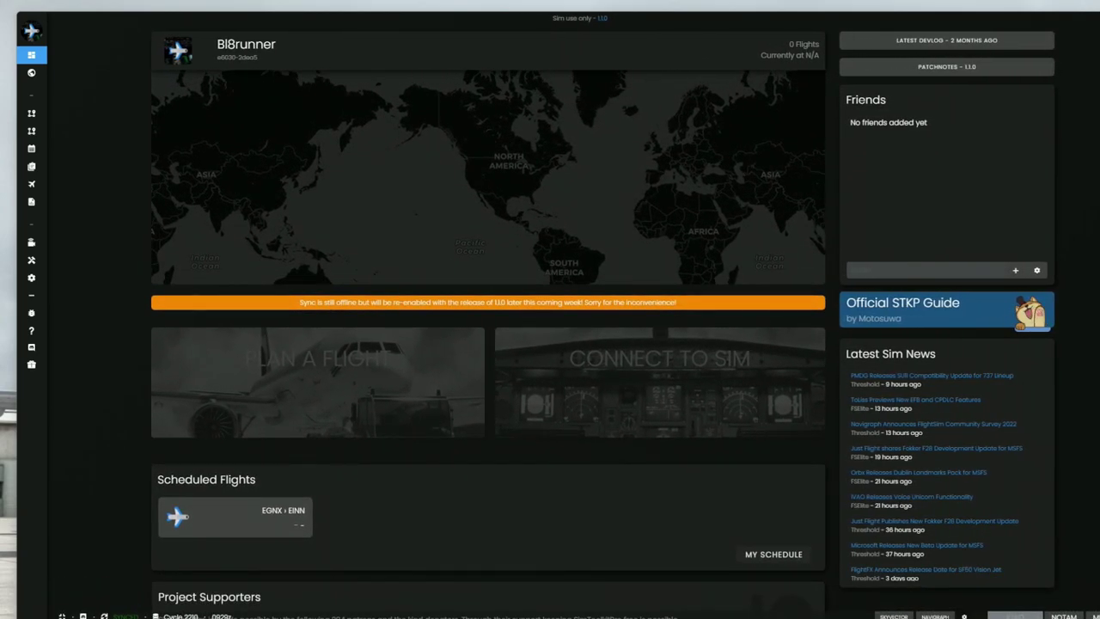
drag(582, 21, 595, 30)
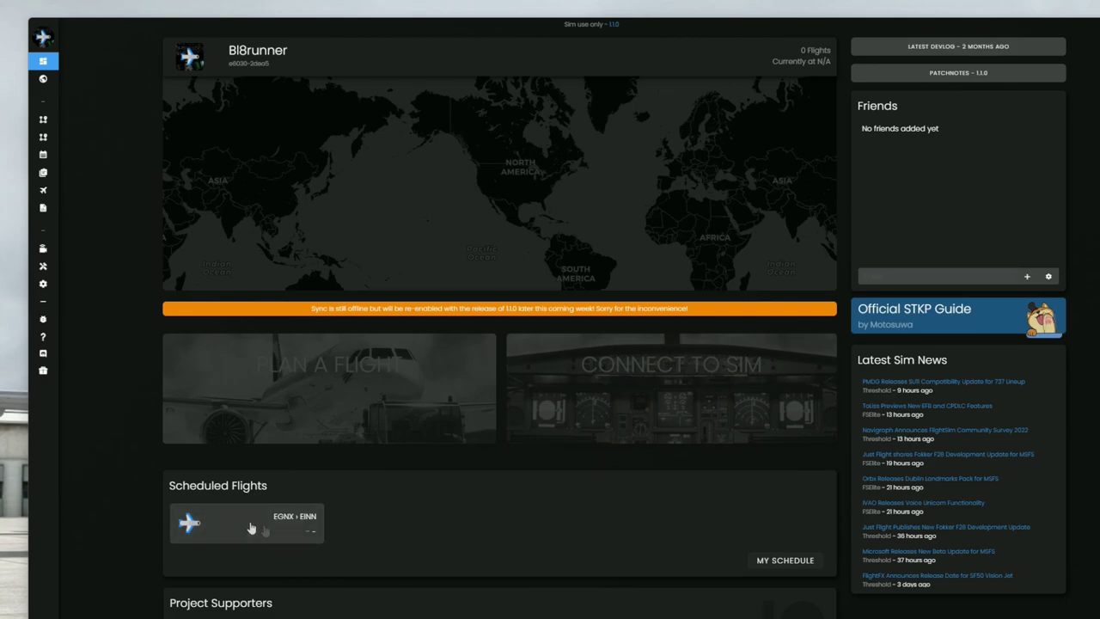
Step: Look over the dashboard down to the scheduled flights and project supporters, and return to its beginning
scroll(127, 456, down, 1)
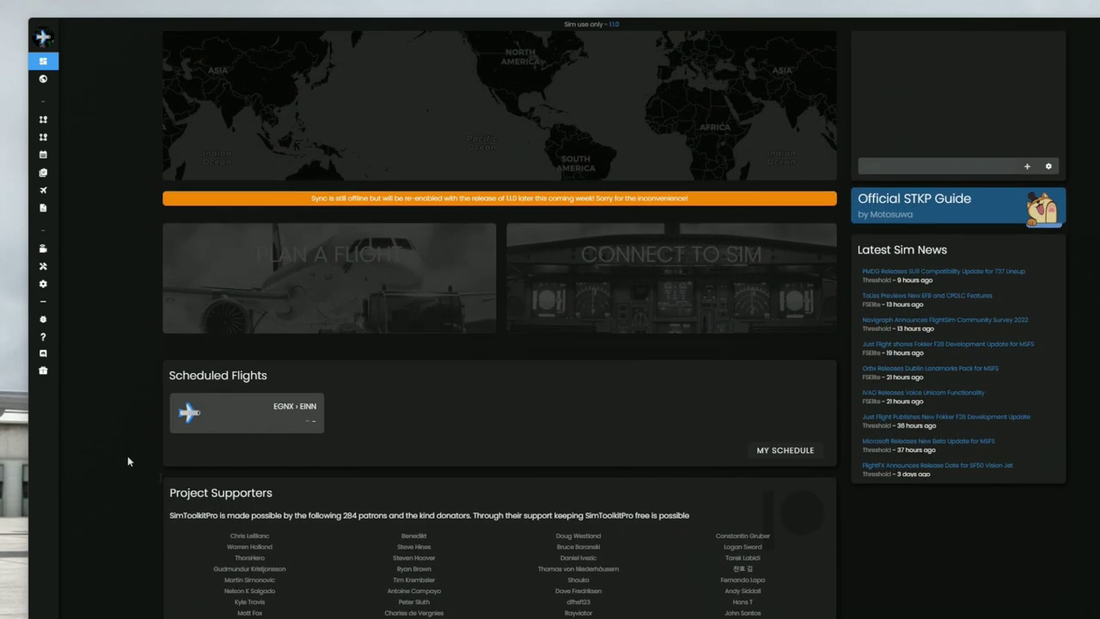
scroll(387, 463, down, 2)
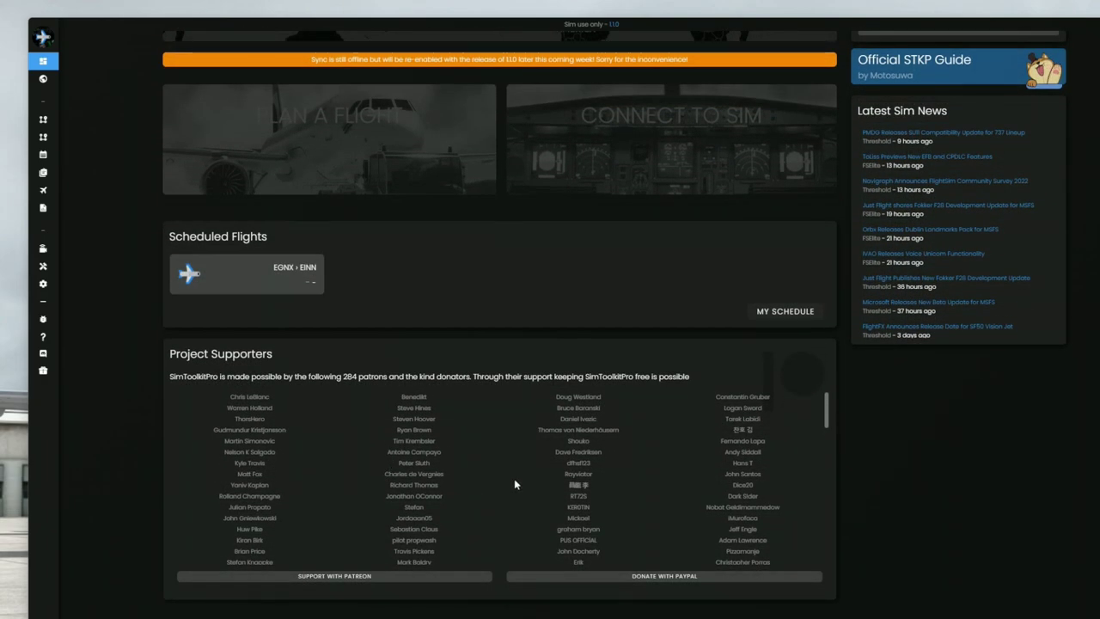
scroll(516, 516, up, 3)
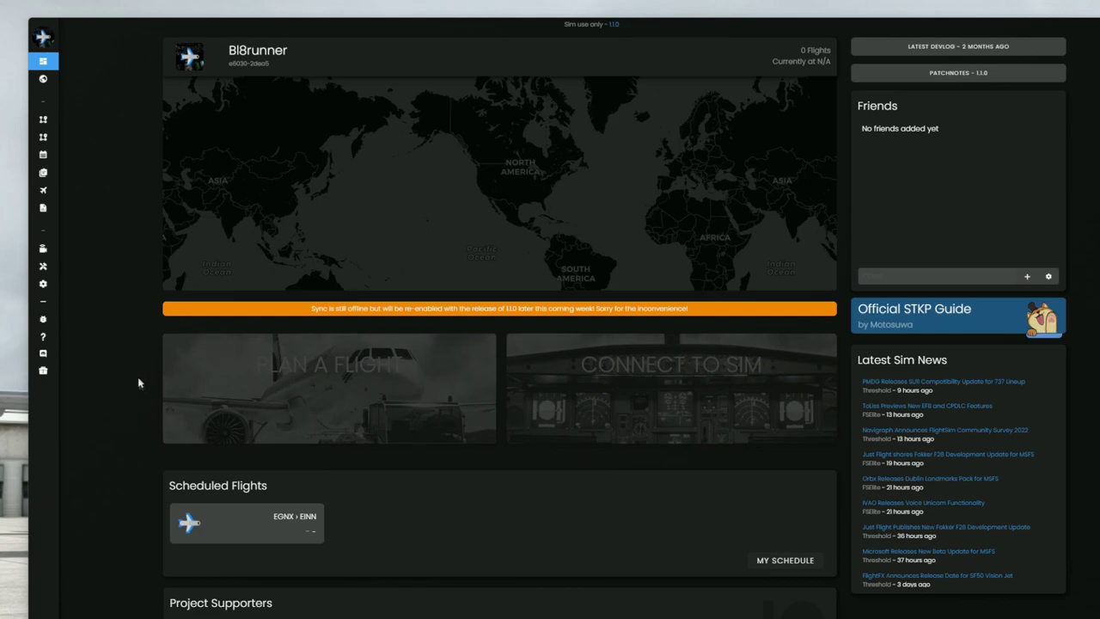
Step: Open the application settings and narrow the window slightly so that its full width fits on the screen
mouse_move(47, 320)
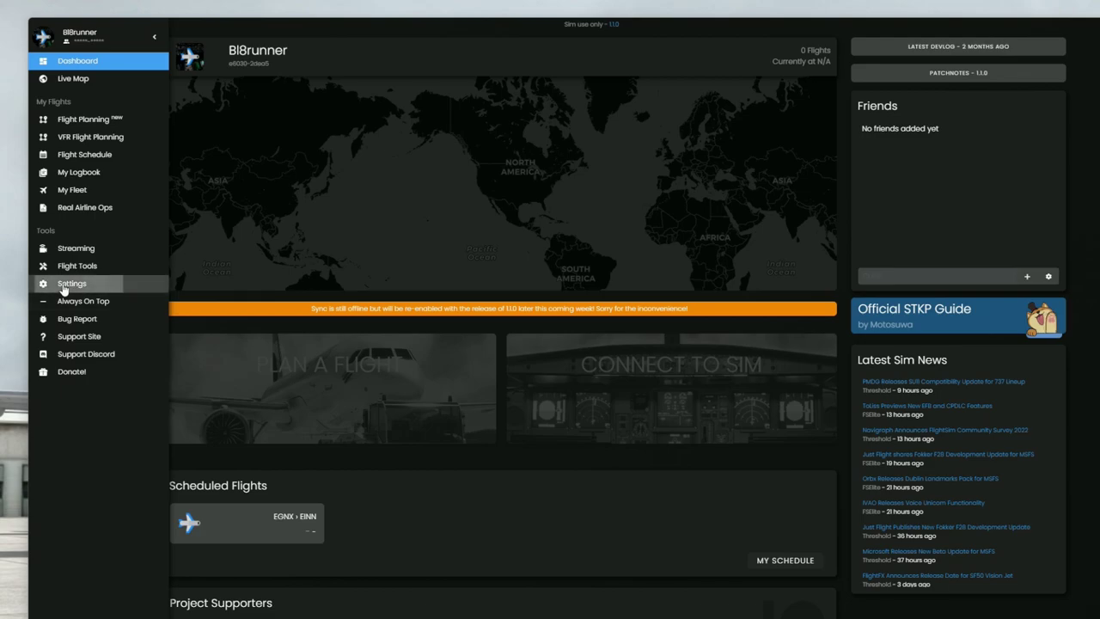
click(63, 284)
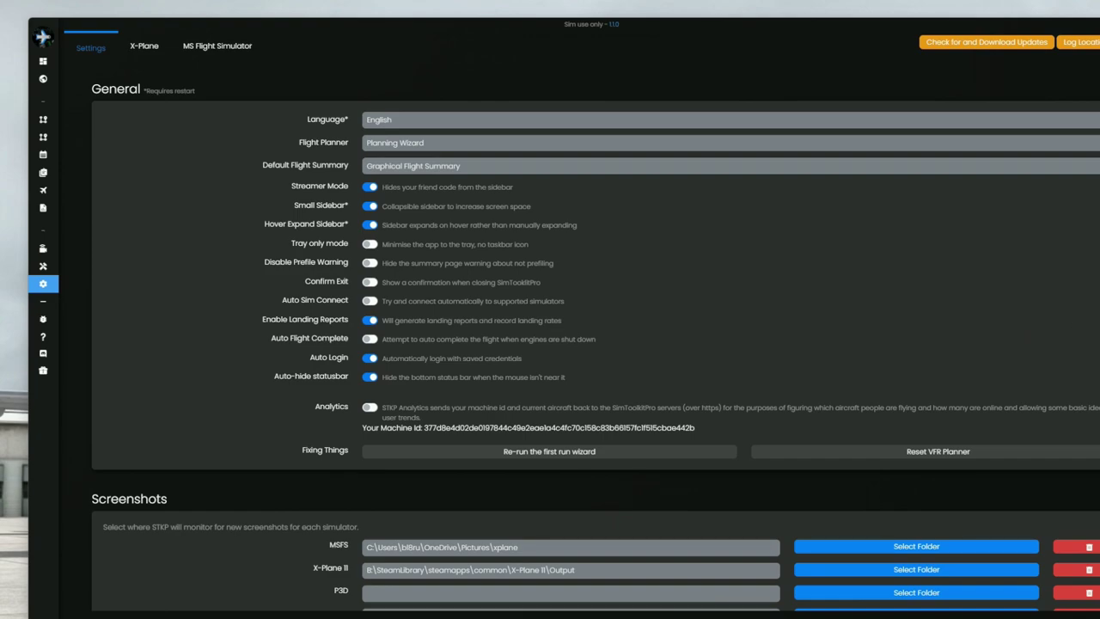
drag(1099, 285, 1094, 286)
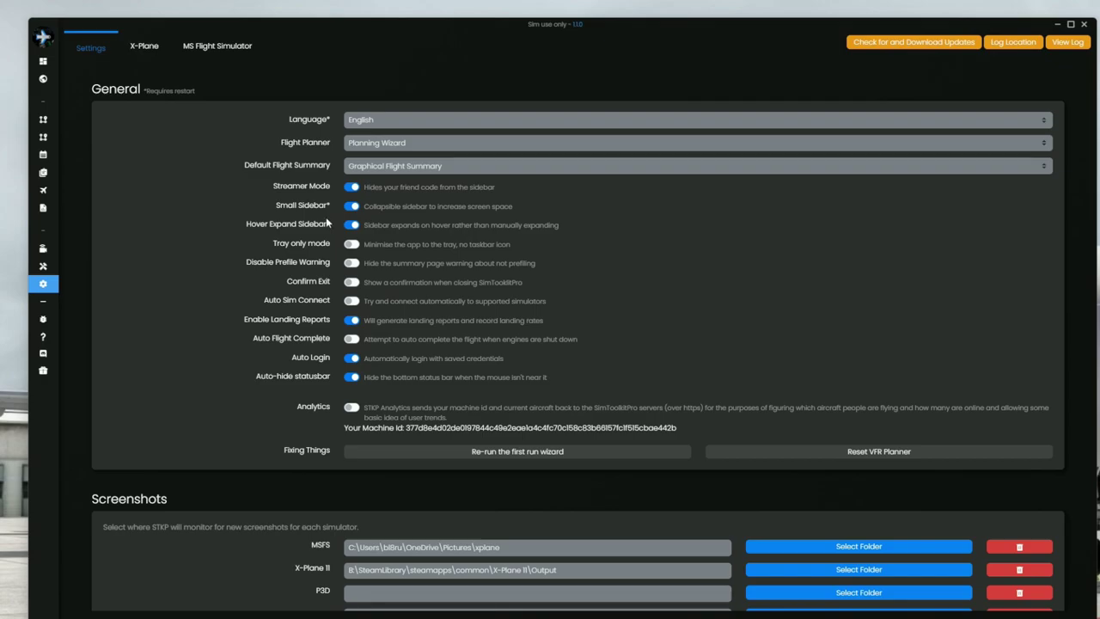
Step: Review the General settings, from the sidebar and auto-connect switches to analytics and the first run wizard option
scroll(644, 240, down, 1)
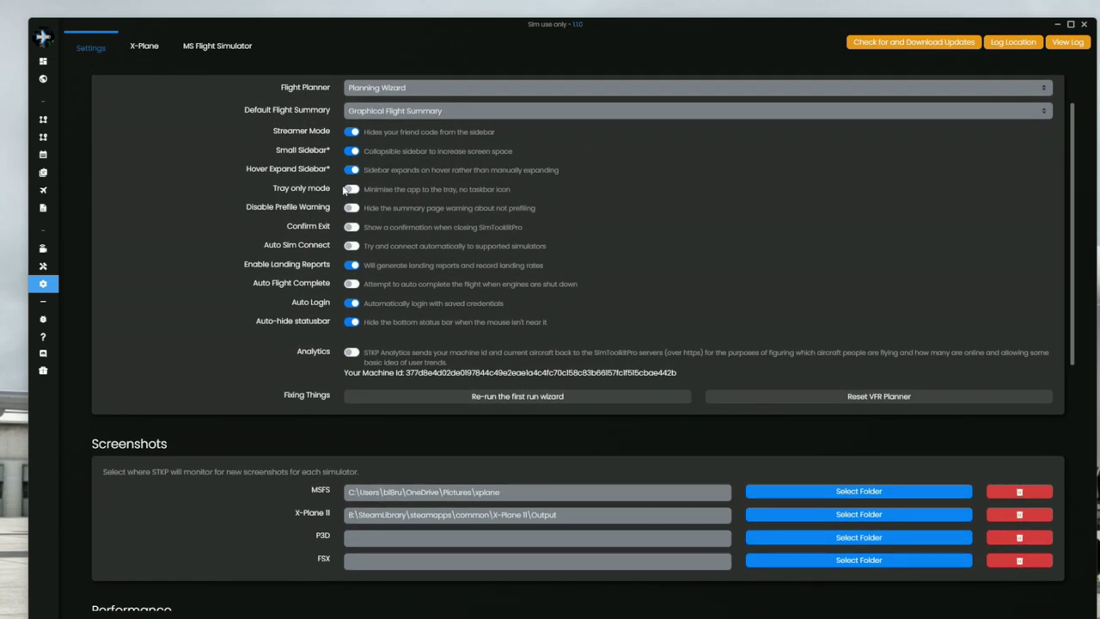
scroll(380, 204, up, 1)
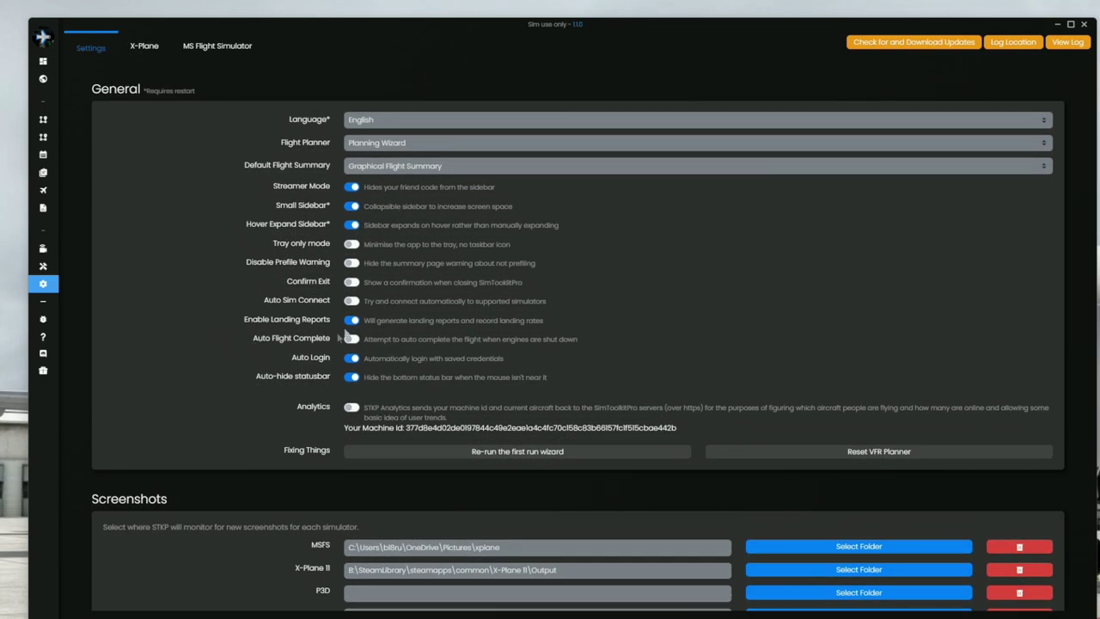
scroll(693, 336, down, 1)
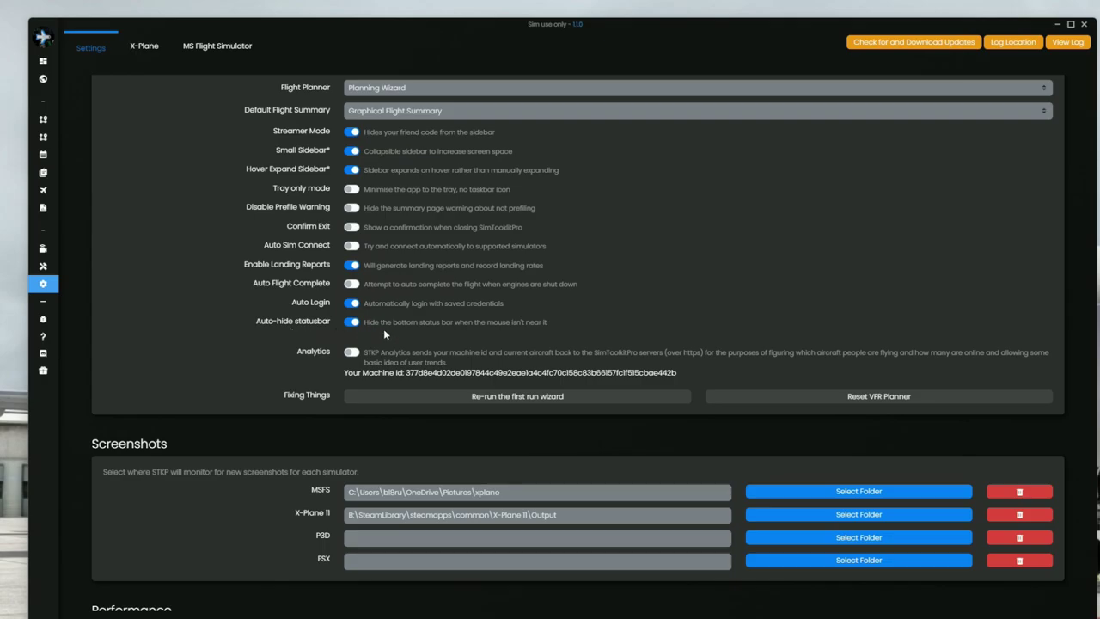
scroll(250, 333, down, 2)
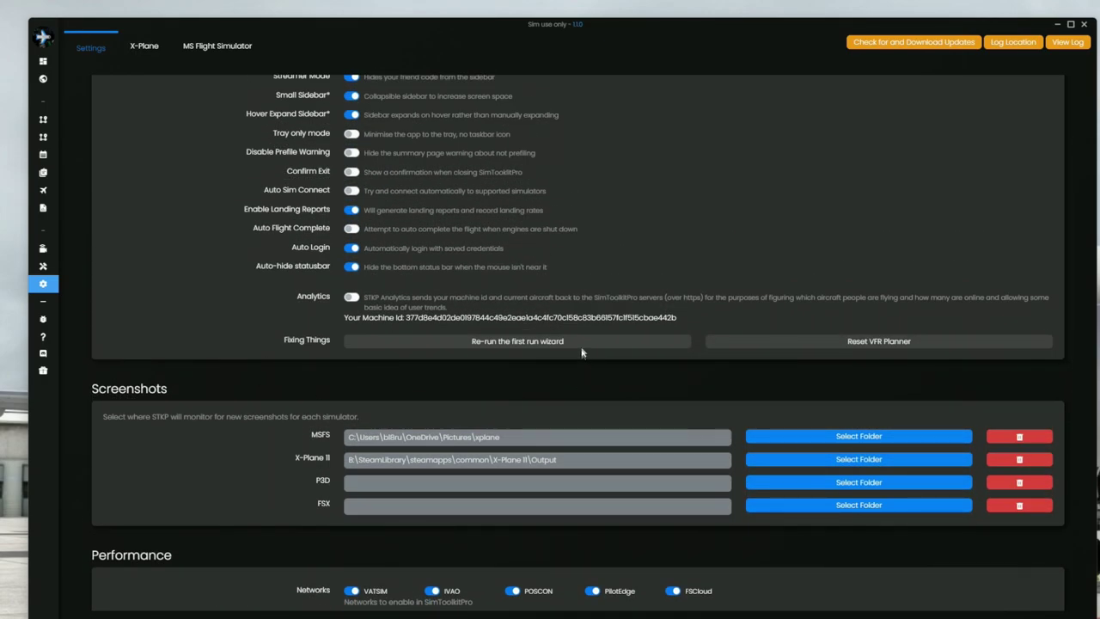
click(483, 346)
scroll(270, 411, down, 1)
scroll(270, 412, down, 2)
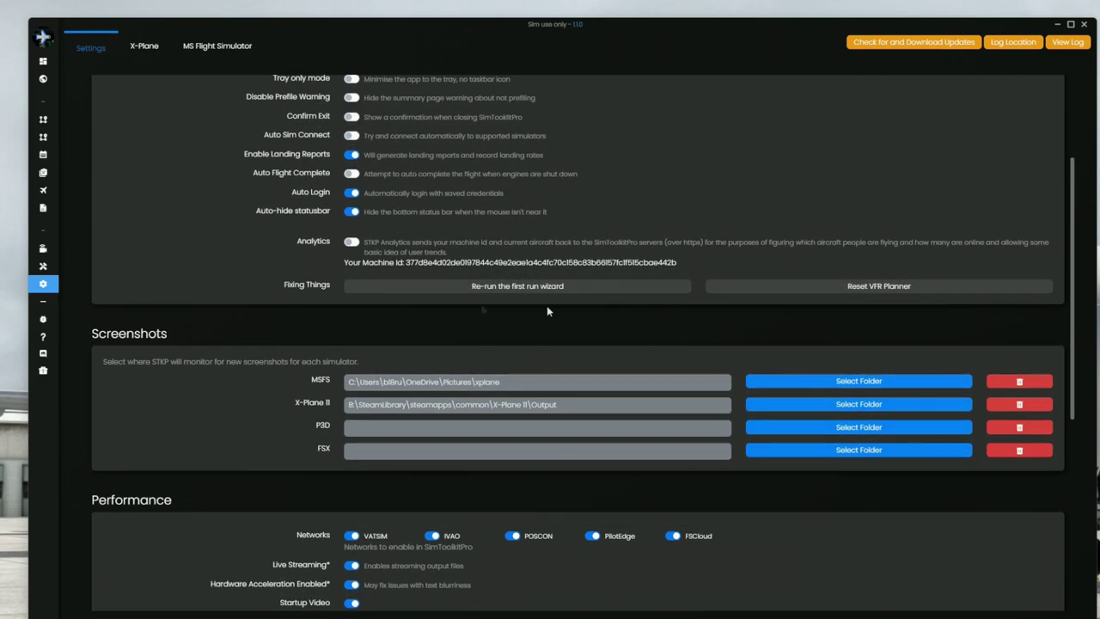
Step: Review the screenshot folders, the network and performance switches, and the passive flight logging option
scroll(293, 372, down, 2)
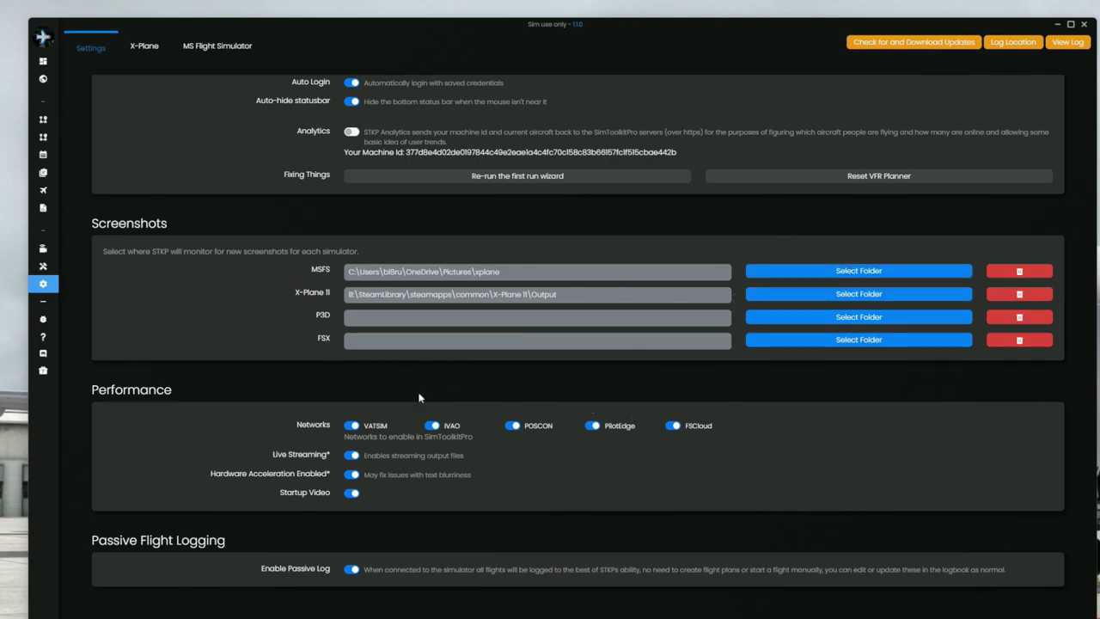
scroll(419, 398, down, 2)
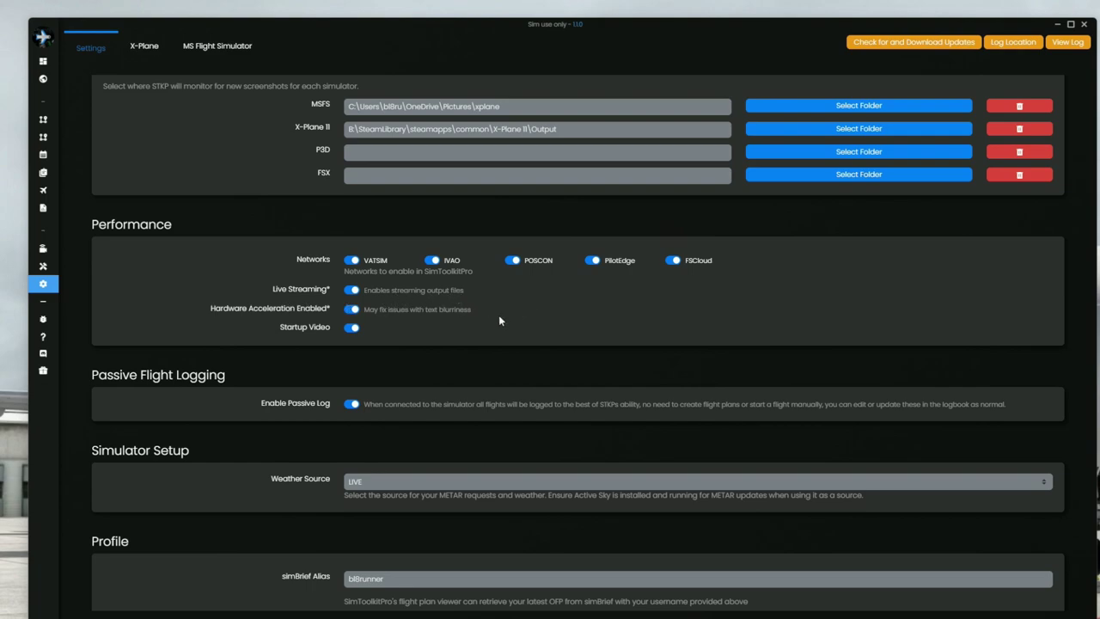
scroll(500, 314, down, 1)
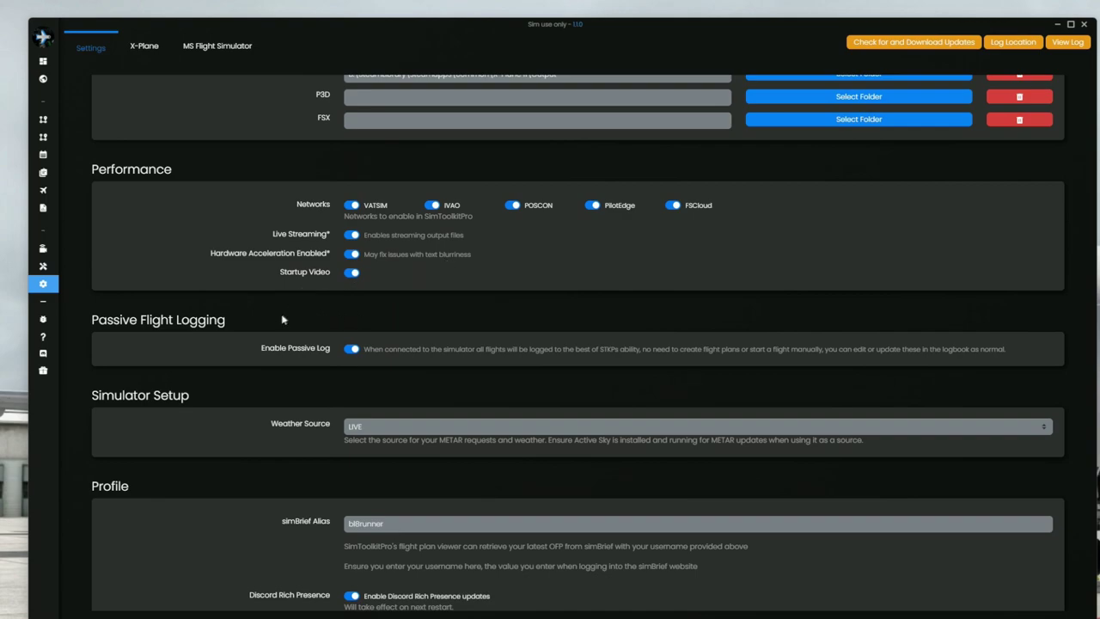
Step: Choose LIVE as the weather source in the simulator setup
scroll(283, 320, down, 1)
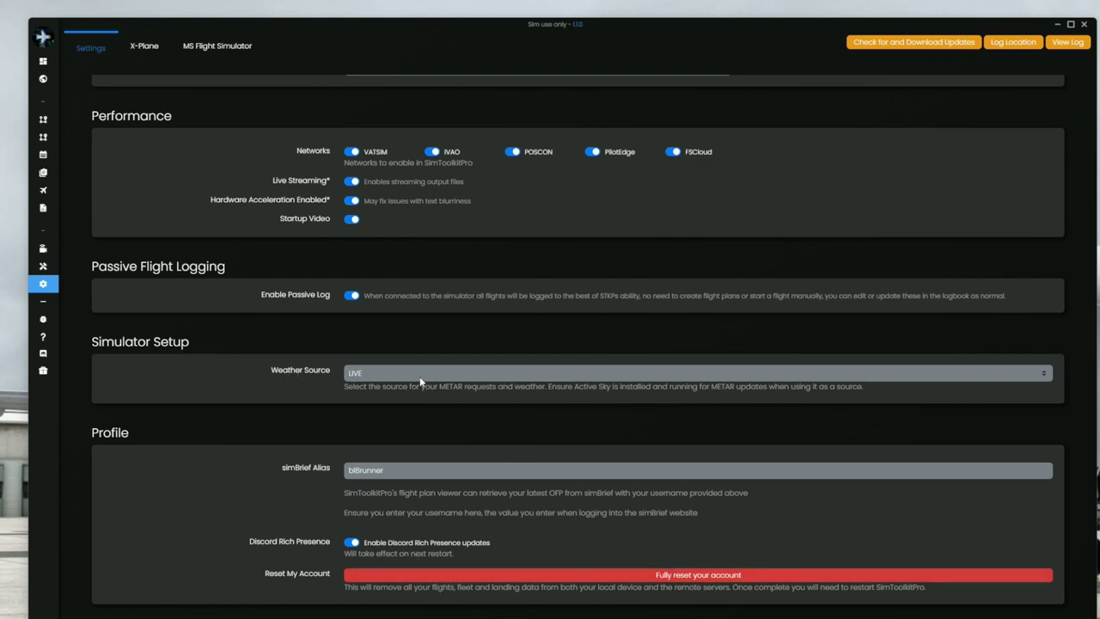
click(1022, 375)
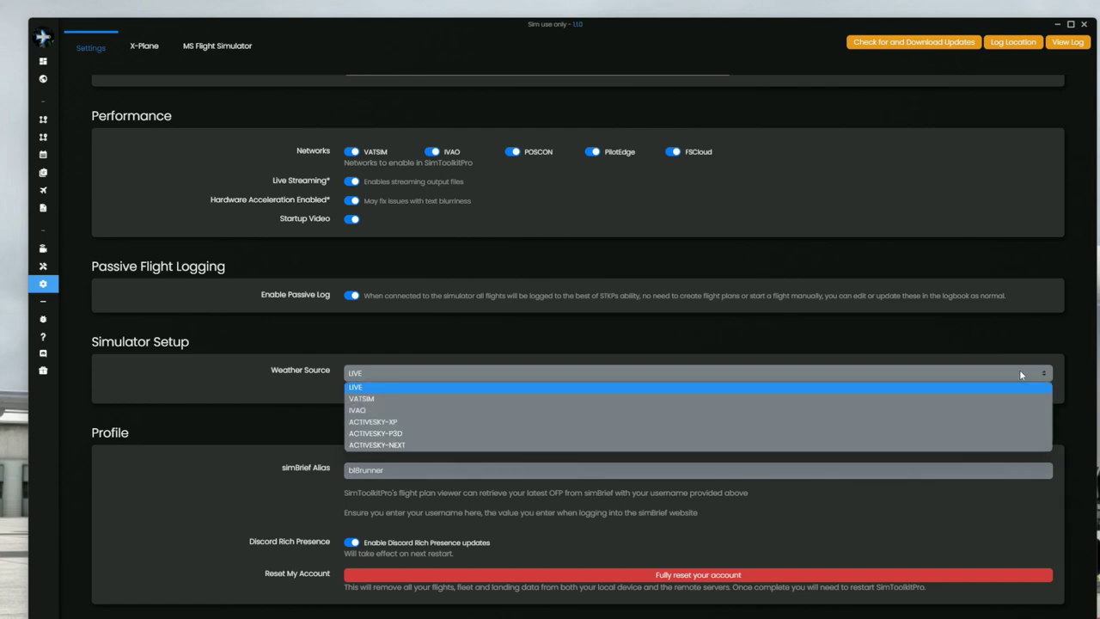
click(375, 391)
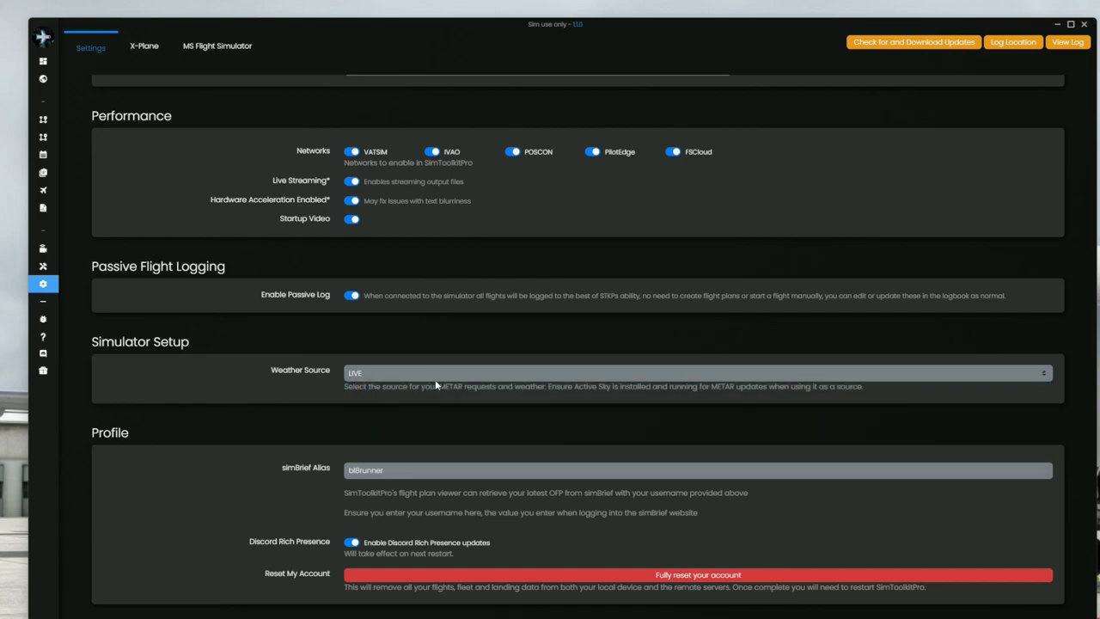
Step: Open the X-Plane settings and examine the installation folder, host and port options, and the airport scenery list
scroll(186, 456, up, 8)
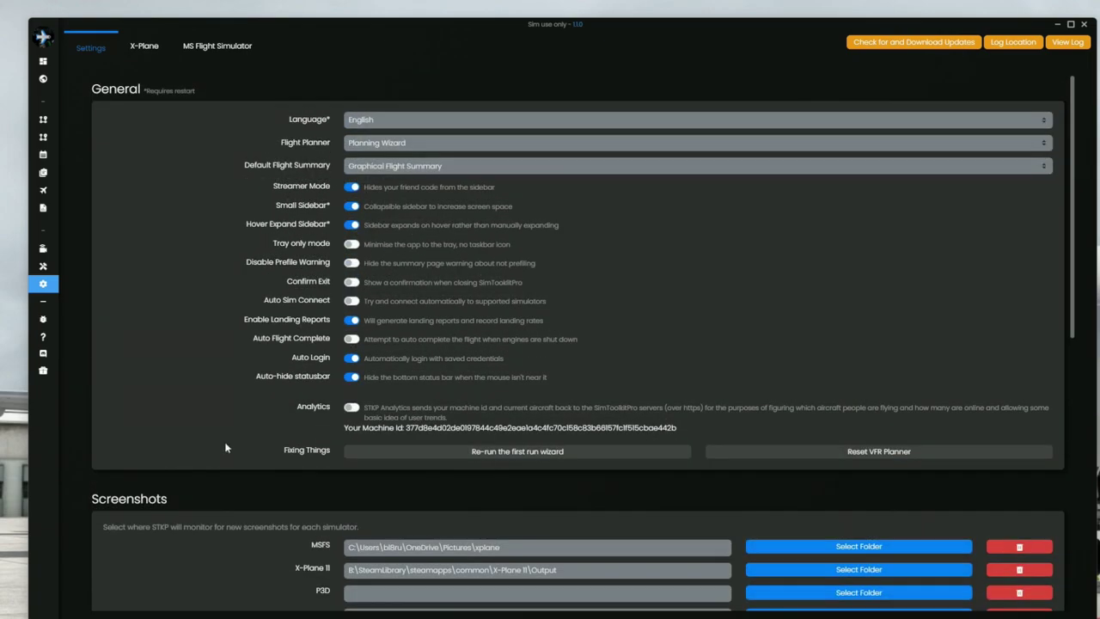
click(146, 50)
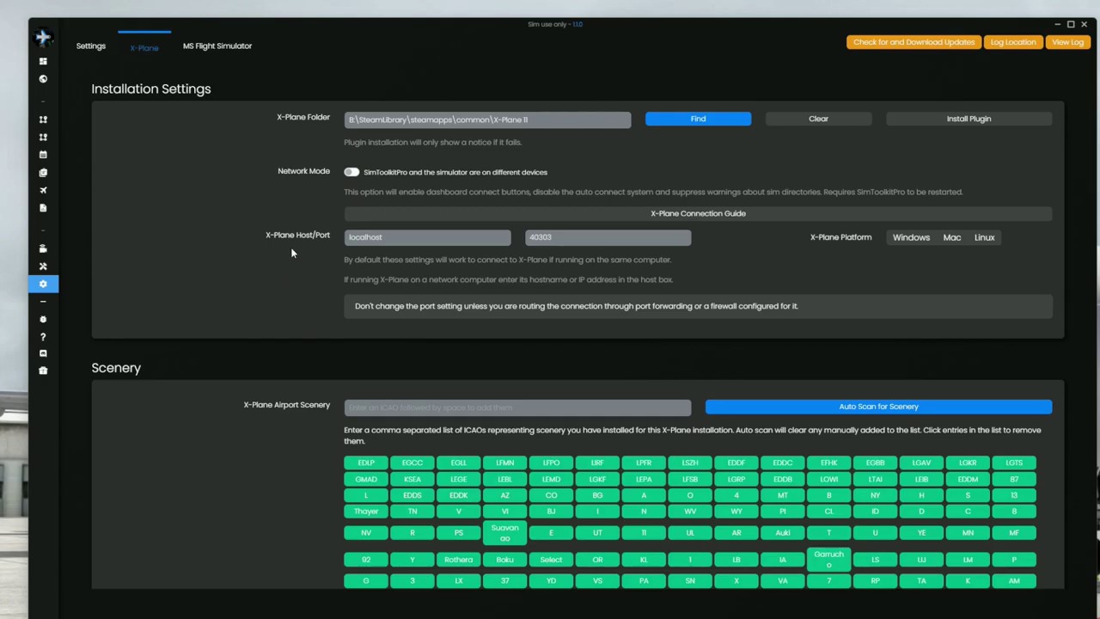
scroll(289, 266, down, 2)
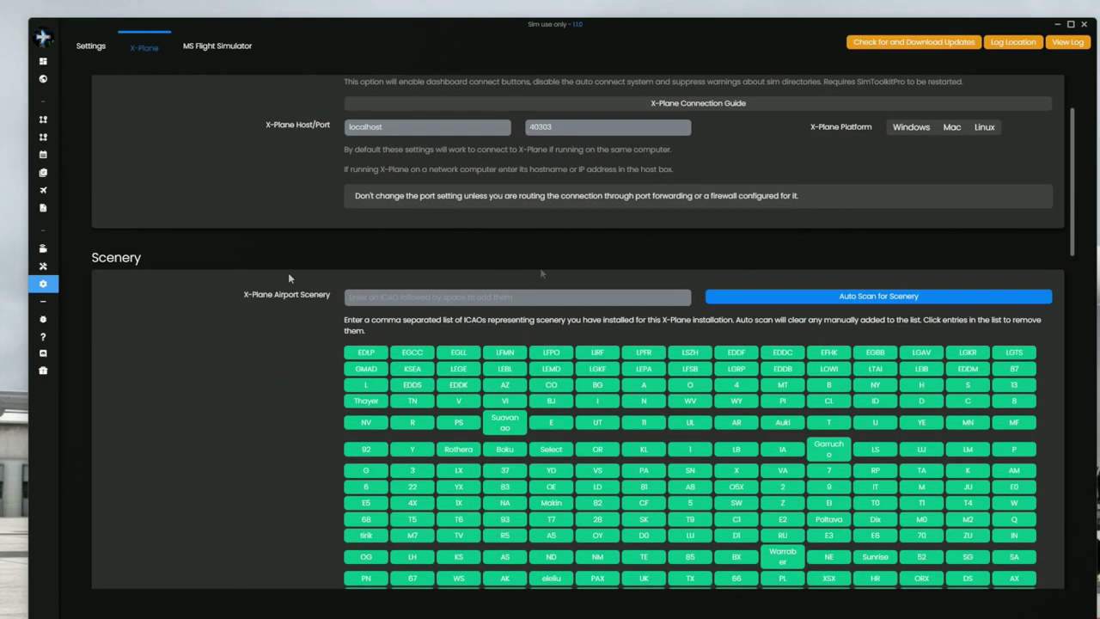
scroll(258, 314, up, 2)
scroll(311, 382, down, 2)
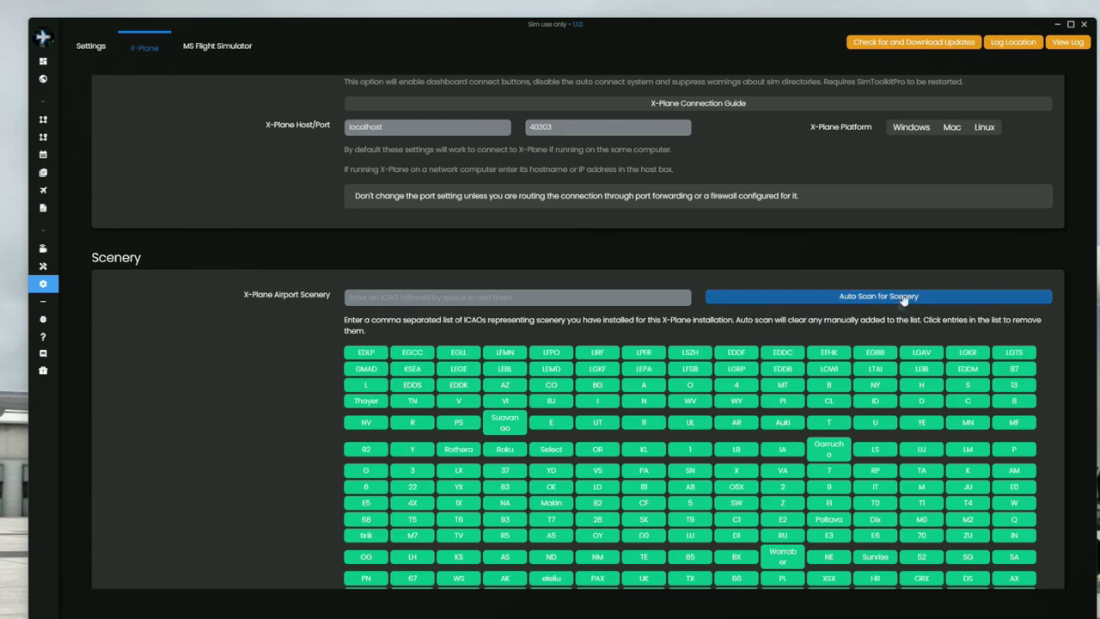
scroll(271, 380, up, 1)
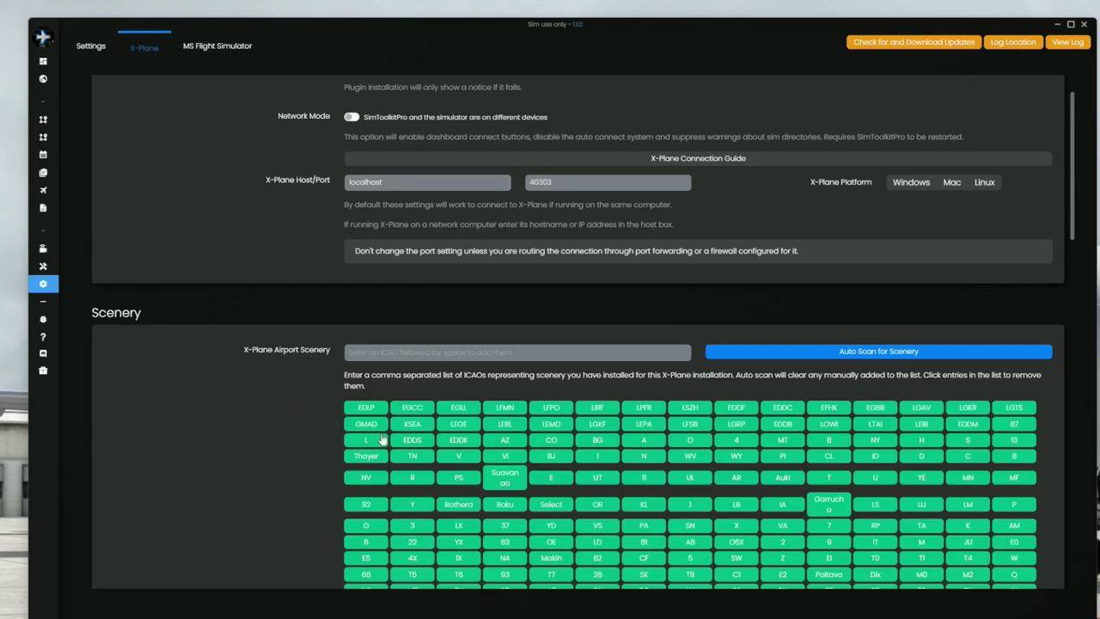
scroll(227, 428, down, 2)
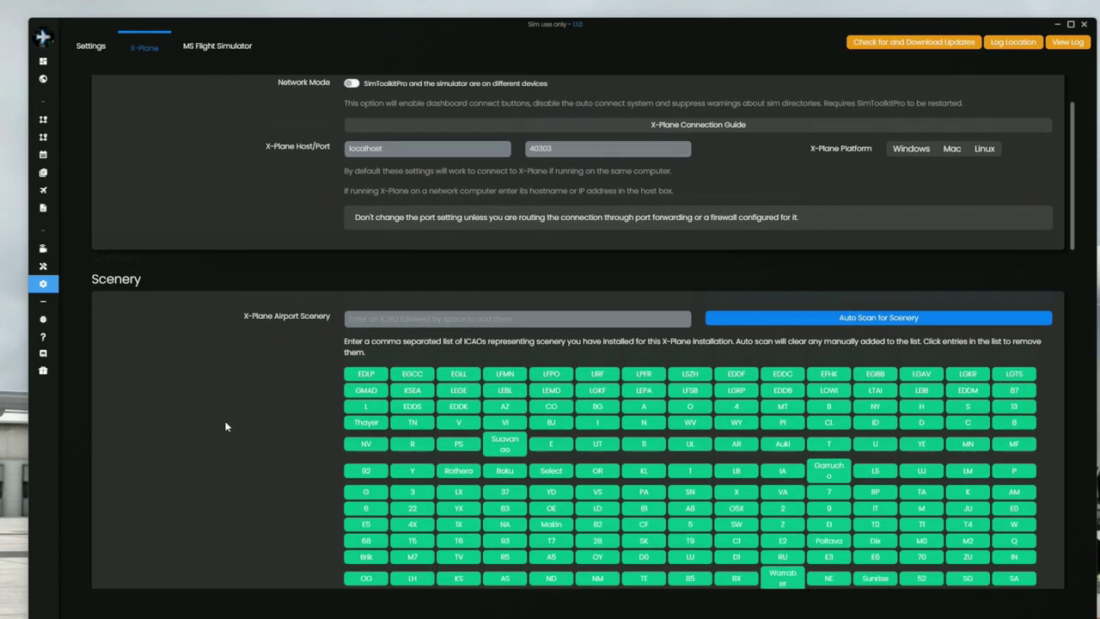
Step: Look through the X-Plane airport scenery list and the plugin and connection test tools beneath it
scroll(560, 474, down, 8)
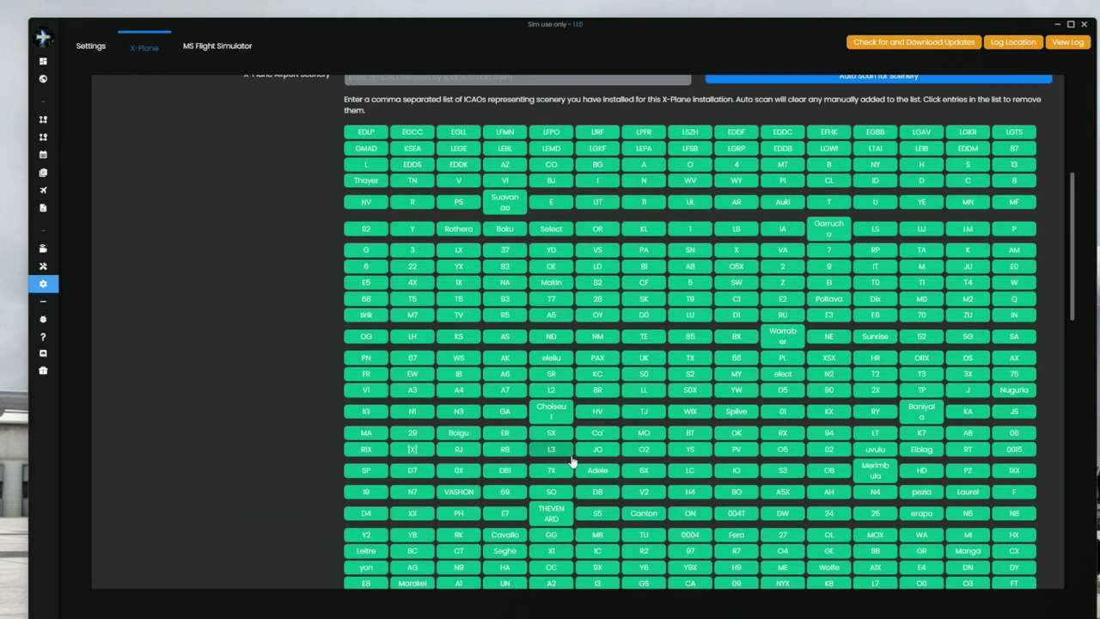
scroll(585, 466, down, 15)
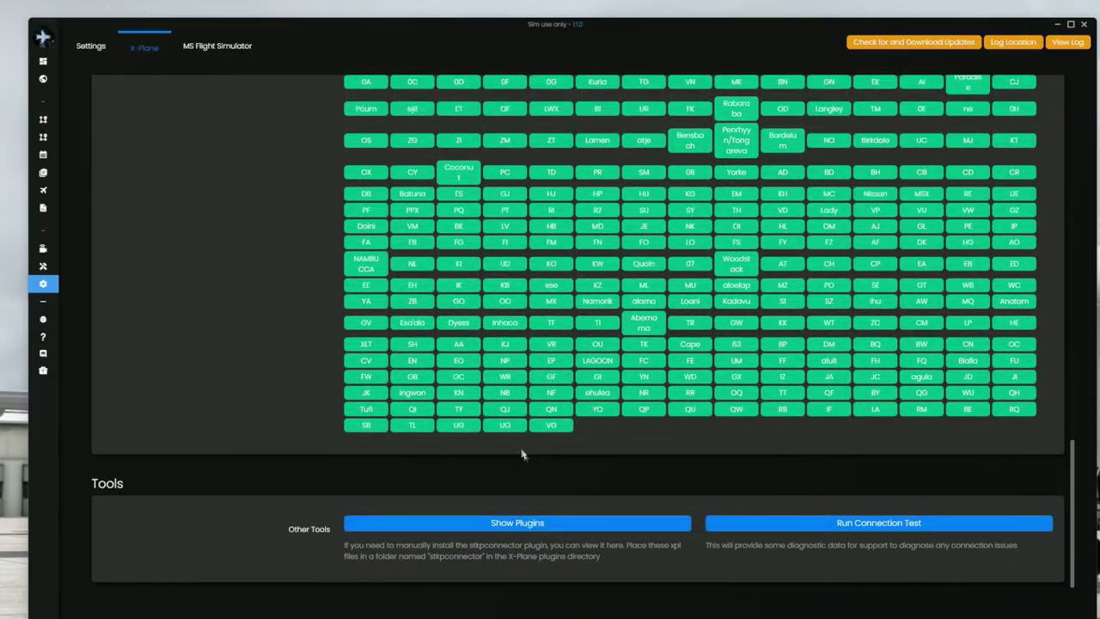
scroll(516, 447, up, 20)
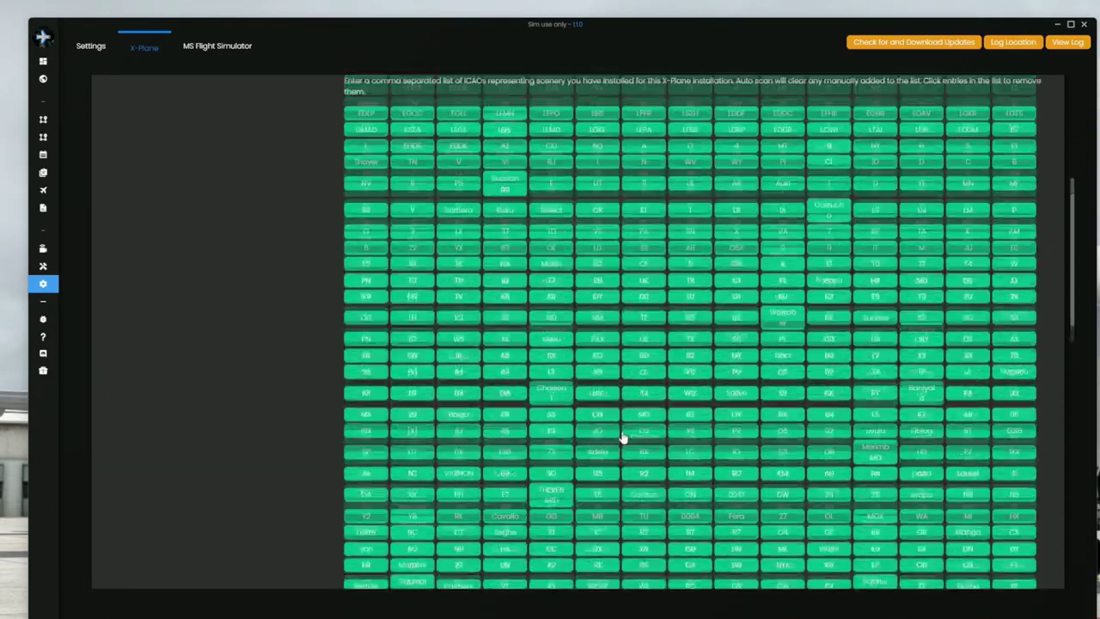
scroll(634, 446, up, 1)
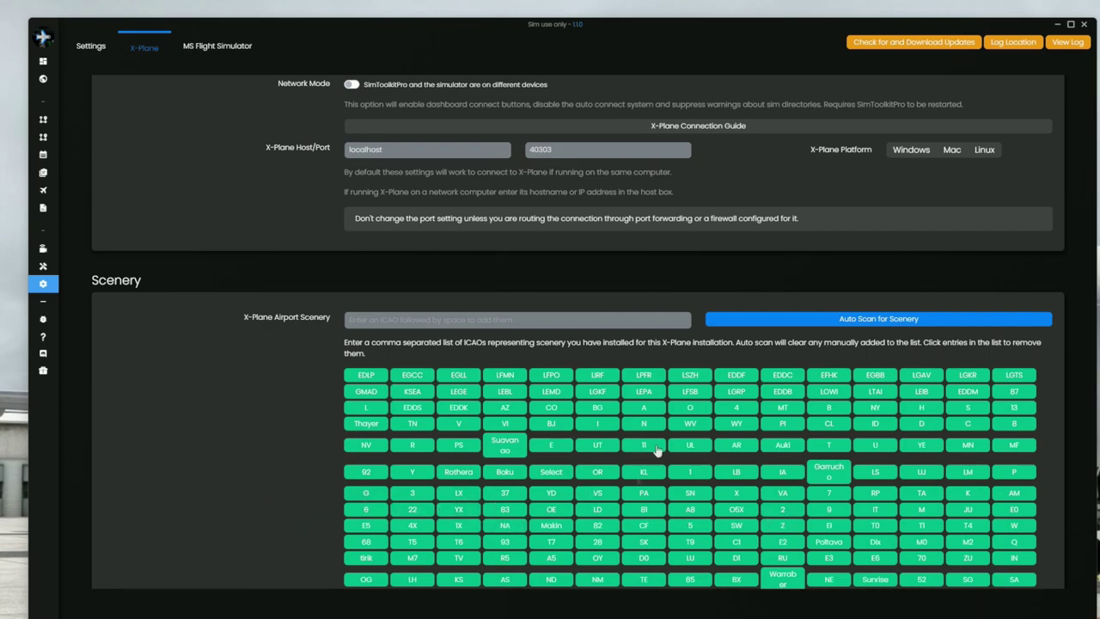
scroll(401, 511, up, 1)
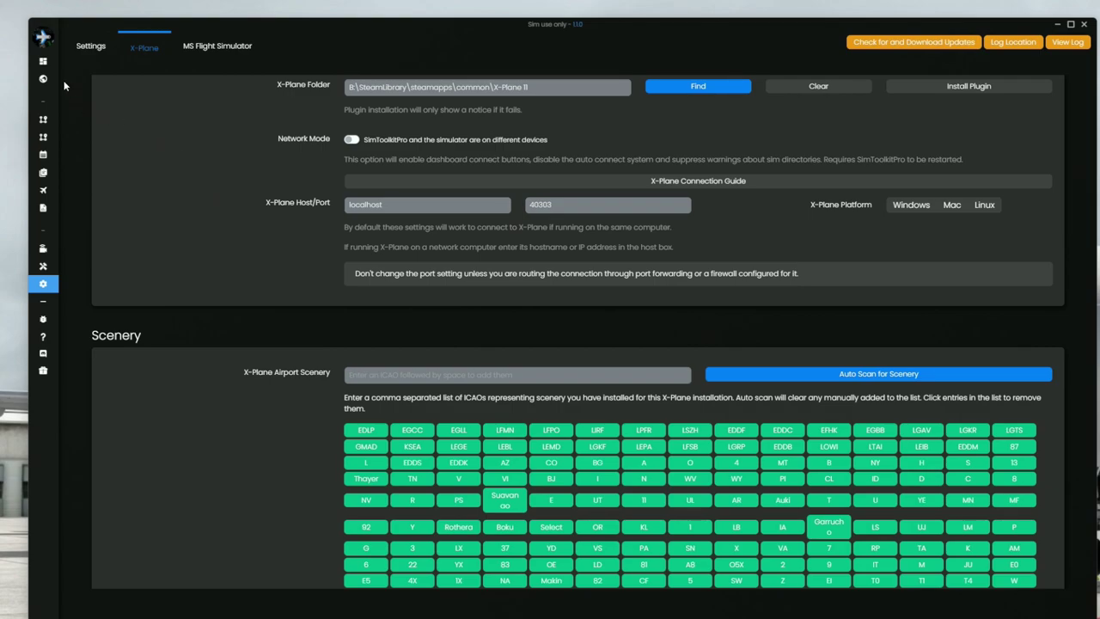
Step: Open the MS Flight Simulator settings and review the connection method, network mode, community folder and airport scenery options
click(234, 49)
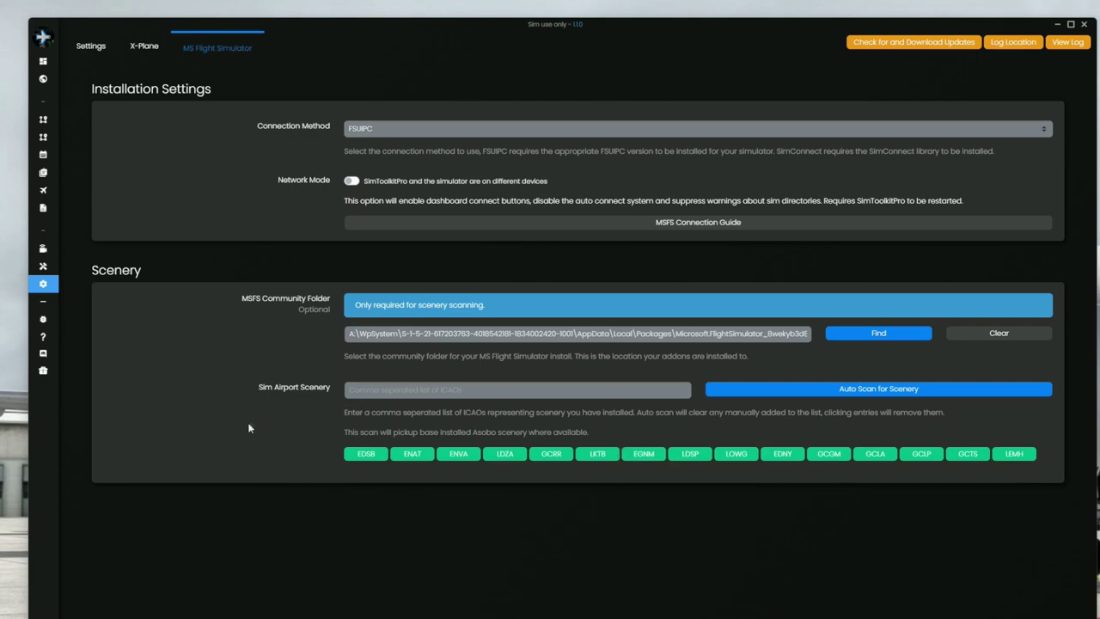
click(889, 339)
Step: Plan a new flight from EDSB to LEPA and choose the Ryanair B738 854 from the fleet
mouse_move(52, 108)
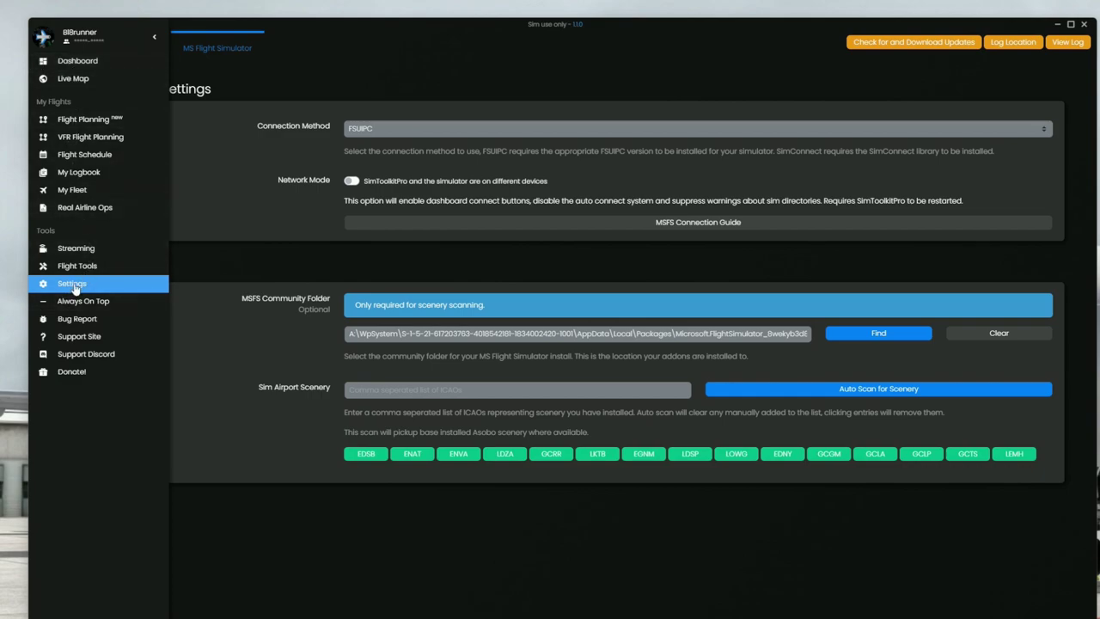
click(81, 124)
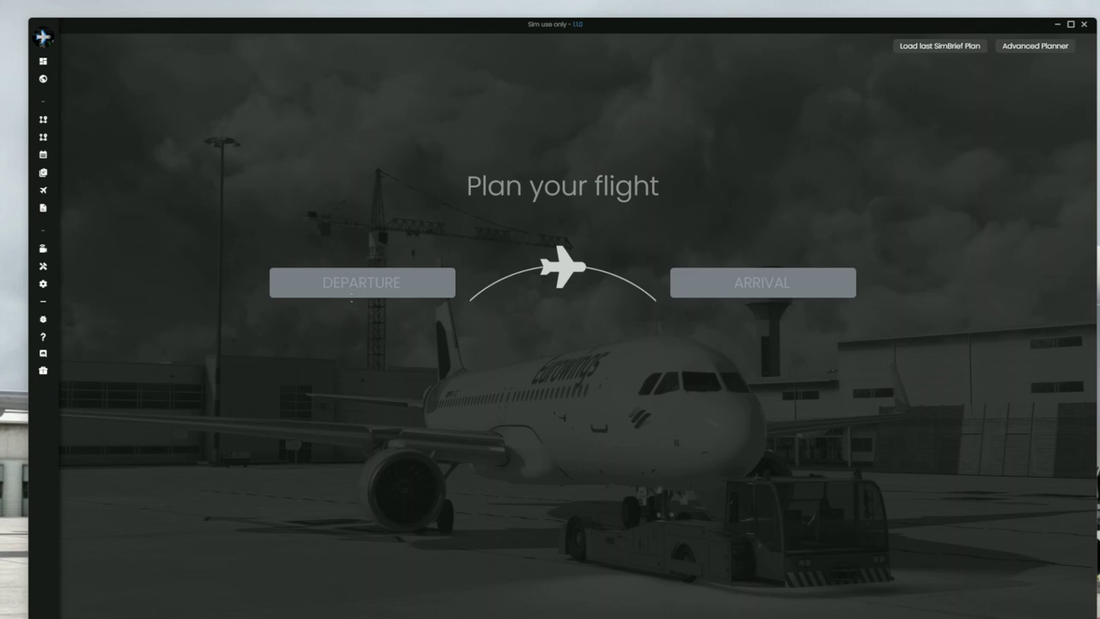
text(EDSB)
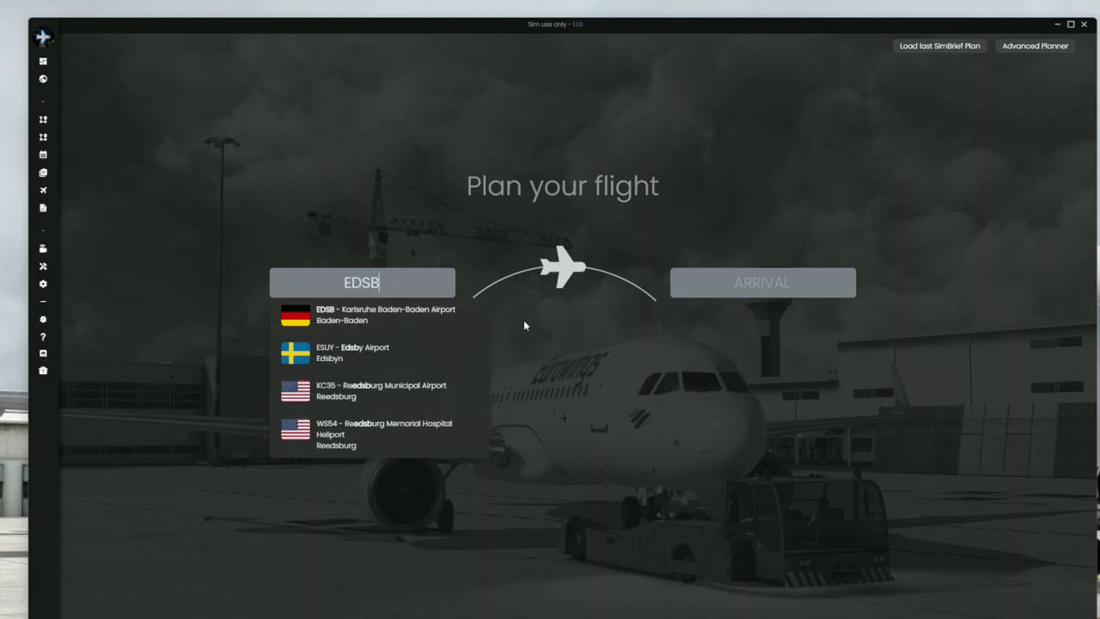
click(443, 322)
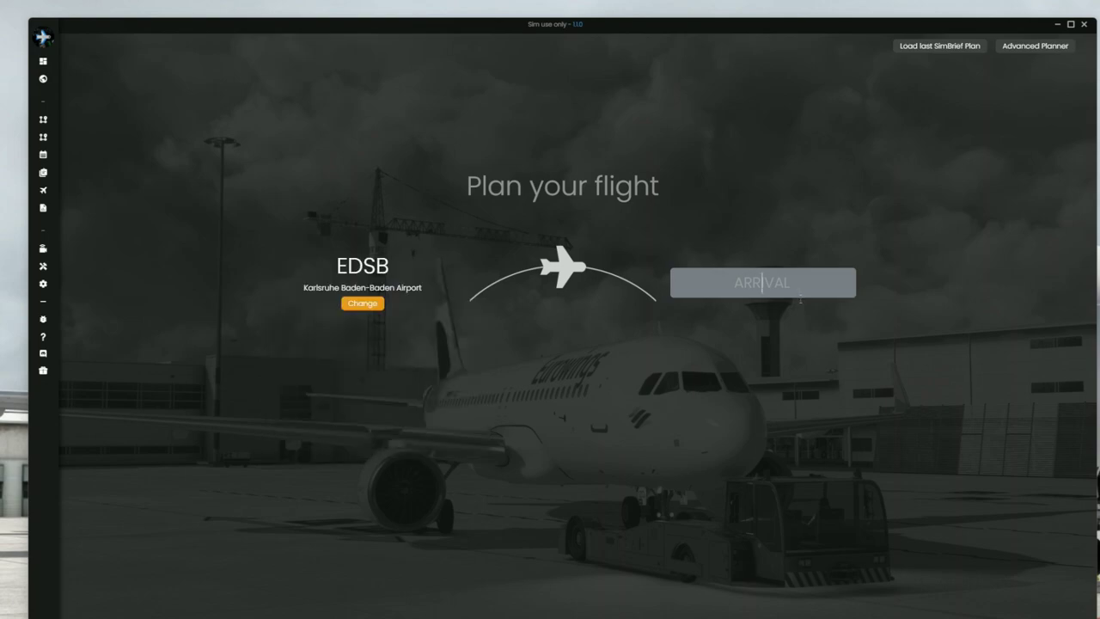
text(LEPA)
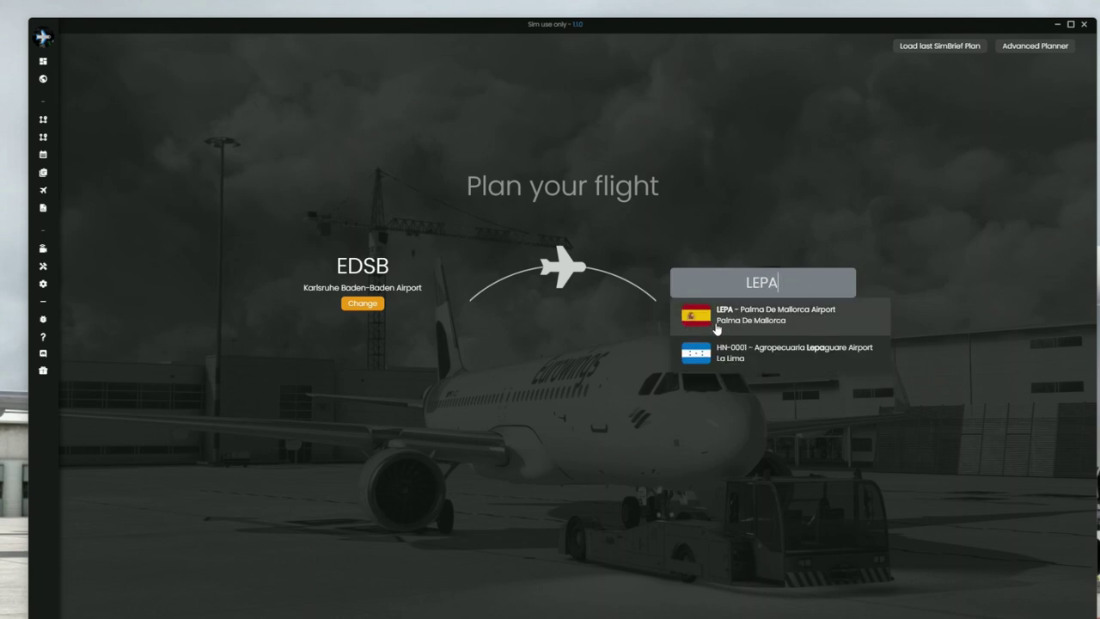
click(755, 327)
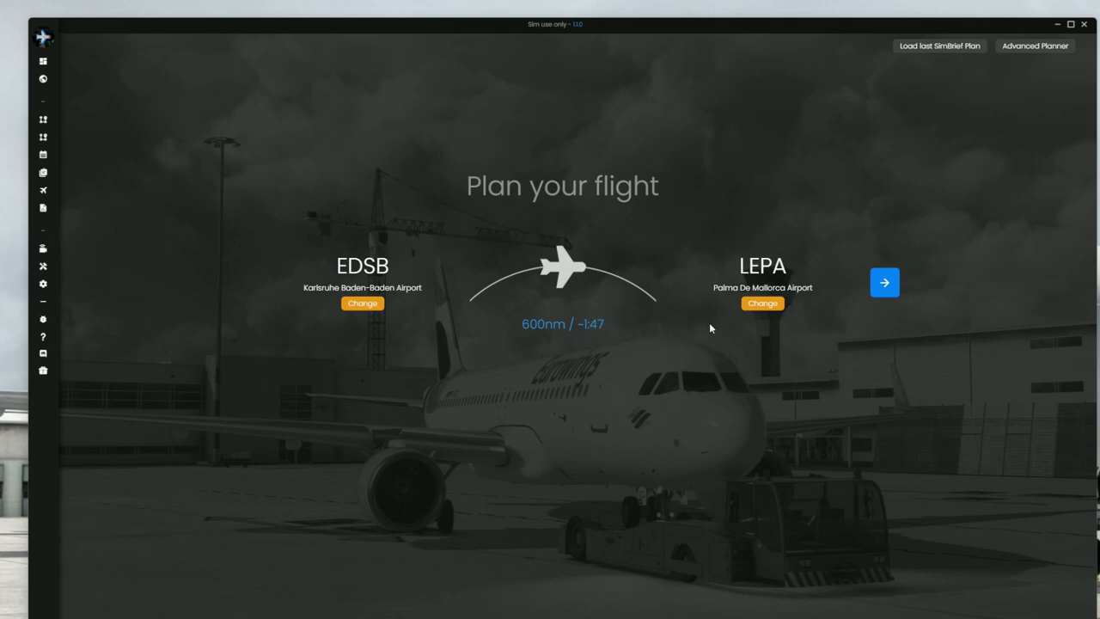
click(885, 284)
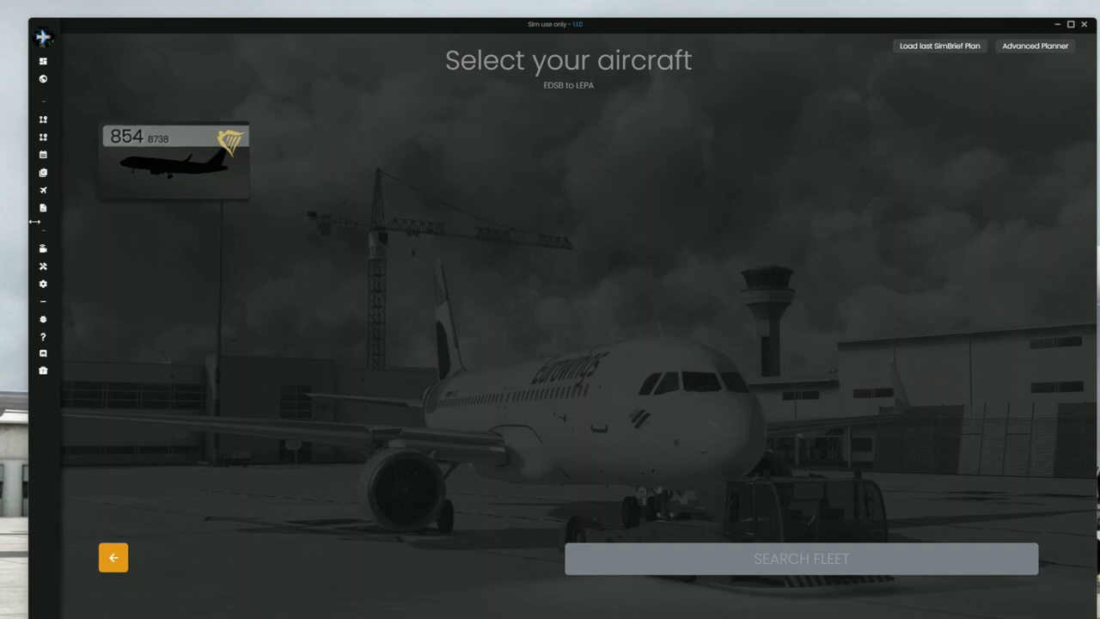
click(160, 172)
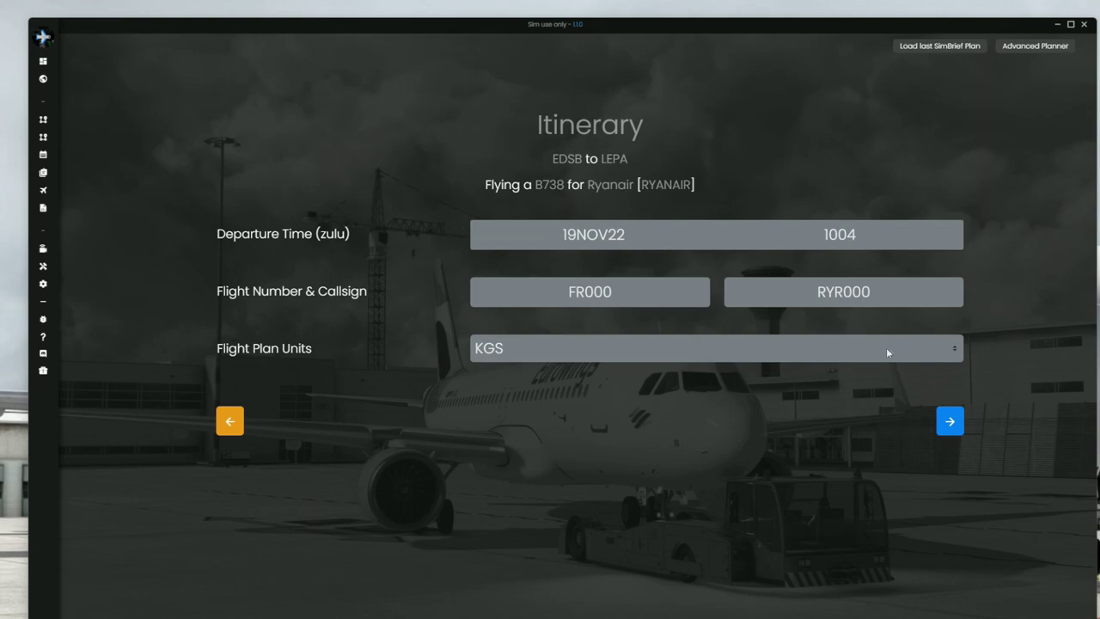
Step: Set the flight number in the itinerary to FR854
key(BackSpace)
key(BackSpace)
key(BackSpace)
text(2)
key(BackSpace)
text(854)
Step: Set the callsign to RYR854 and choose KGS as the flight plan units
click(880, 291)
key(BackSpace)
key(BackSpace)
key(BackSpace)
text(854)
click(526, 354)
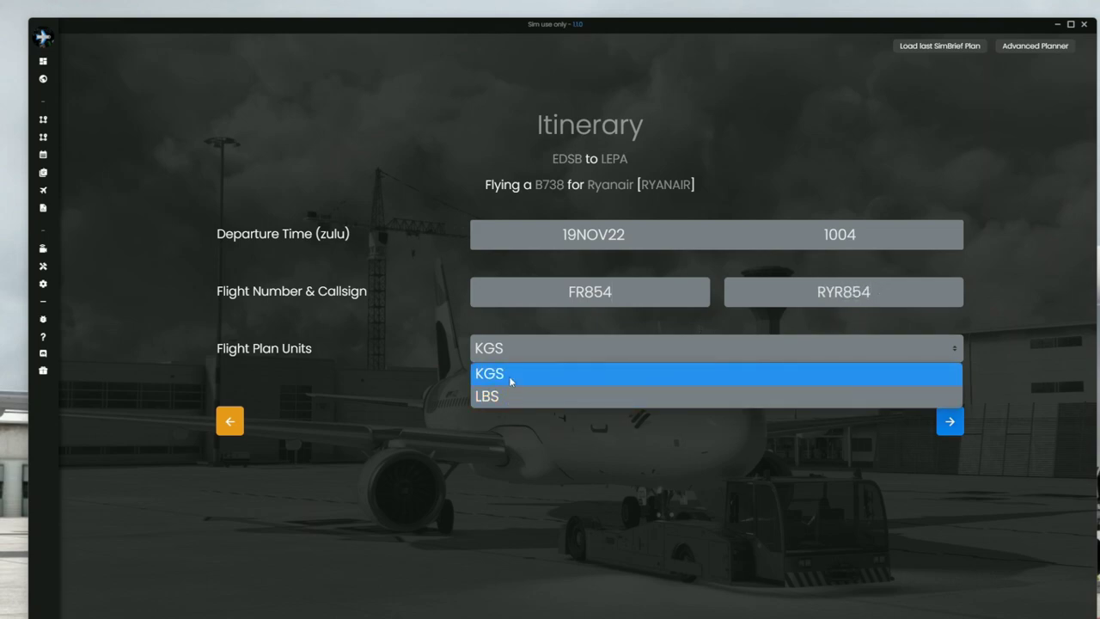
click(511, 381)
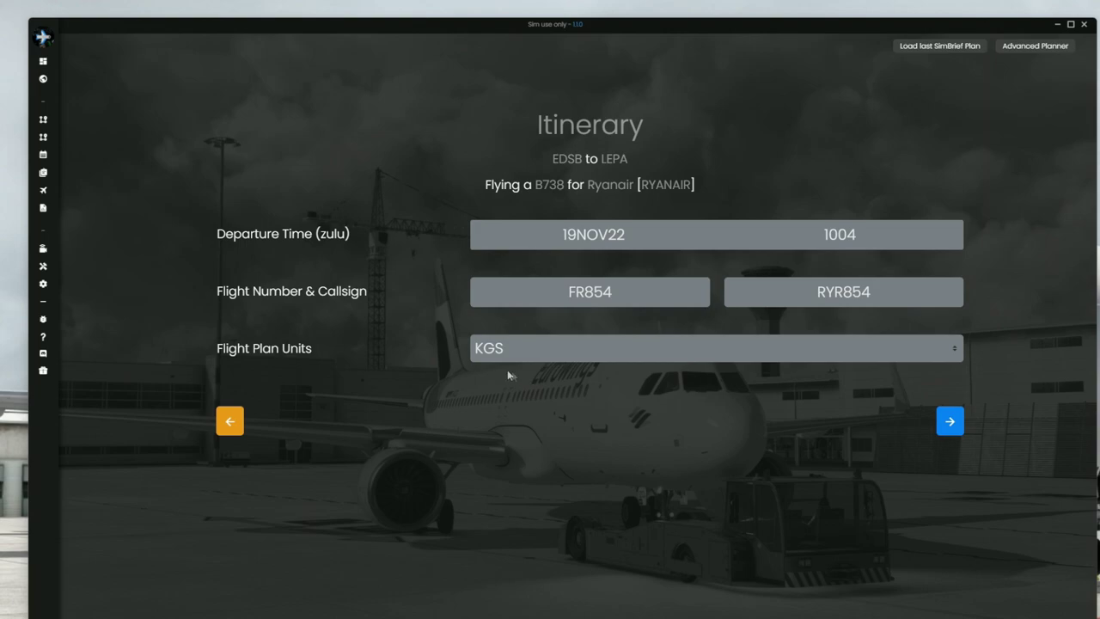
Step: Submit the itinerary to SimBrief and log in using Navigraph to generate the flight plan
click(943, 431)
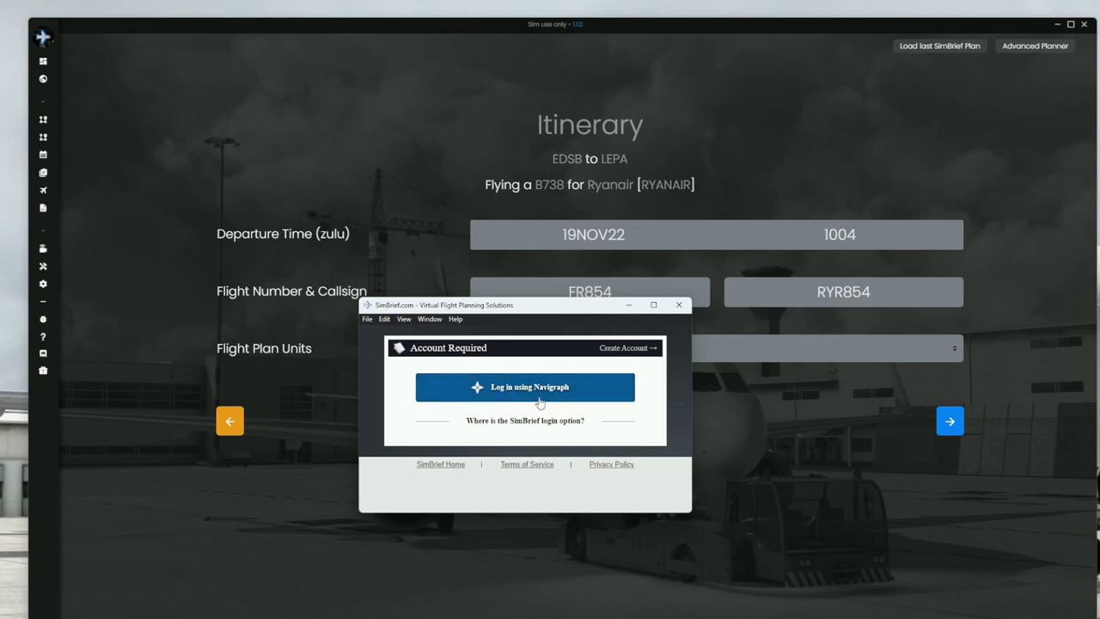
drag(515, 309, 588, 293)
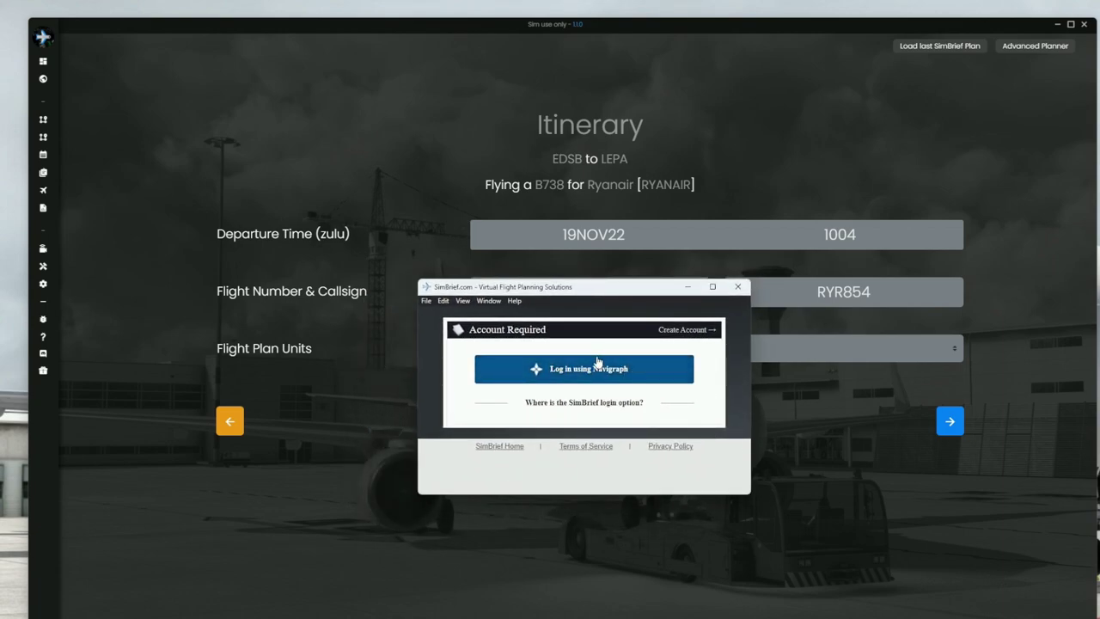
click(595, 381)
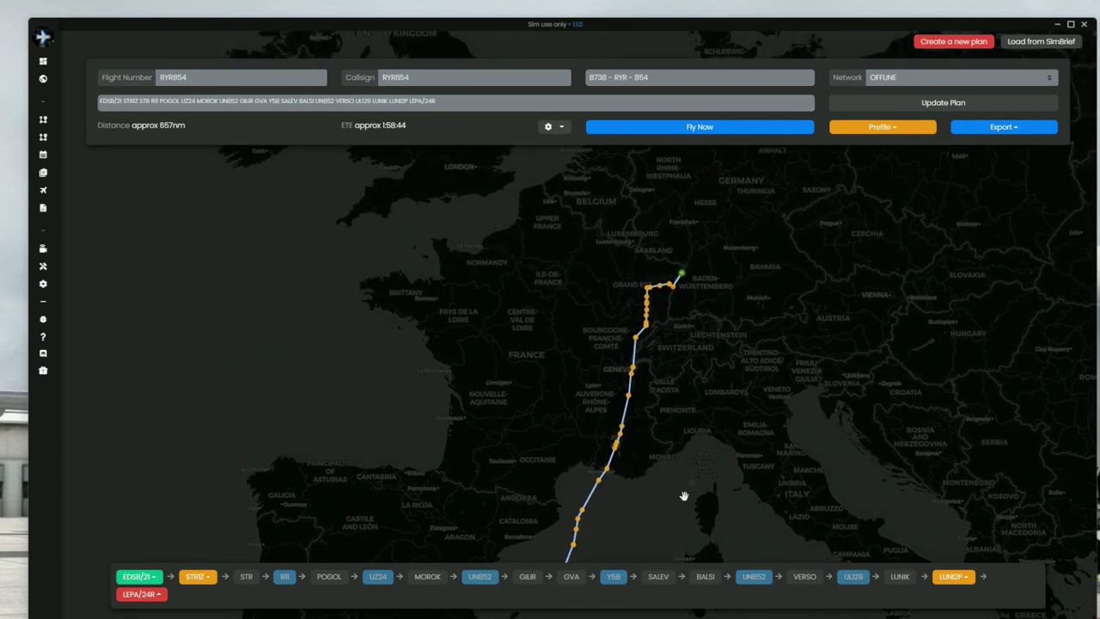
Step: Examine the generated route on the map, from the whole EDSB to LEPA track to the first waypoints near Strasbourg
drag(685, 497, 712, 415)
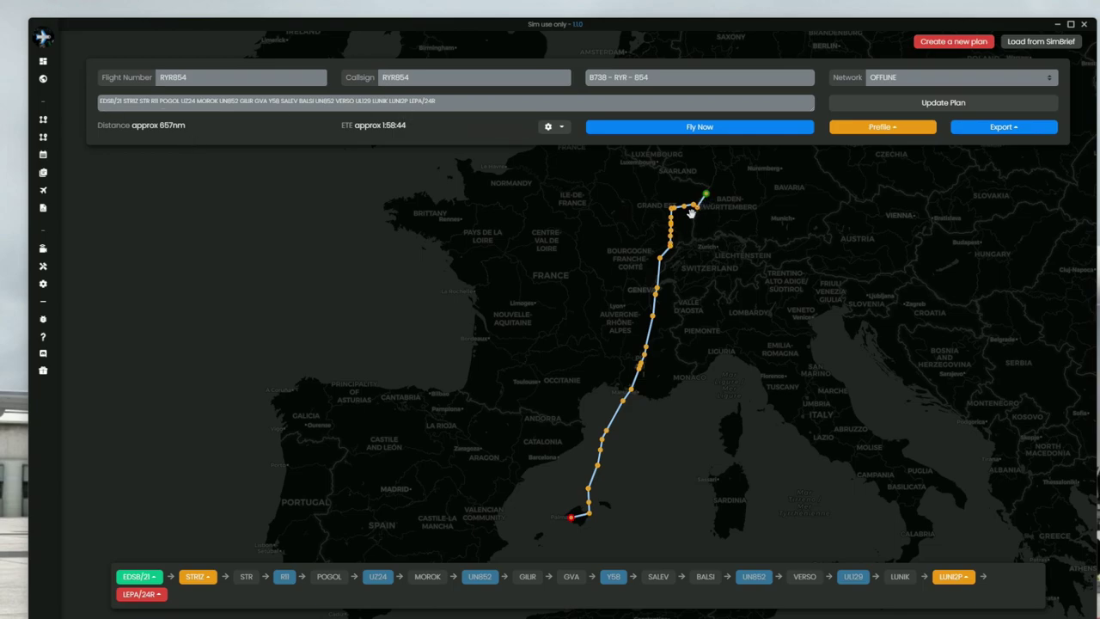
drag(692, 218, 682, 294)
scroll(681, 294, up, 5)
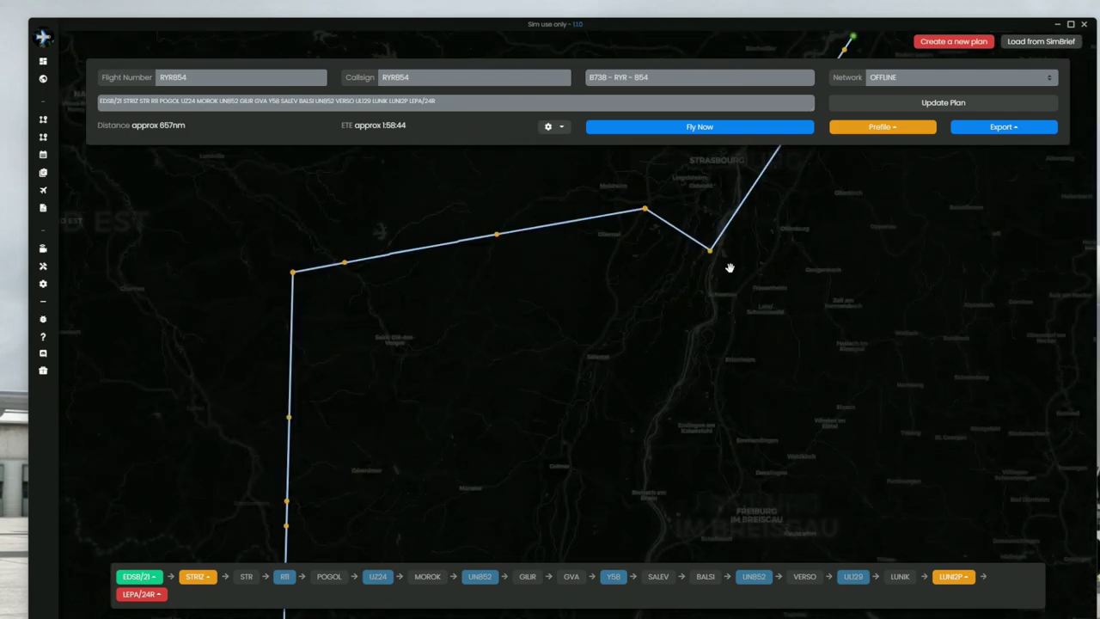
drag(756, 245, 700, 364)
scroll(705, 336, down, 1)
scroll(703, 348, up, 1)
scroll(688, 388, up, 2)
drag(688, 387, 649, 354)
drag(658, 314, 626, 386)
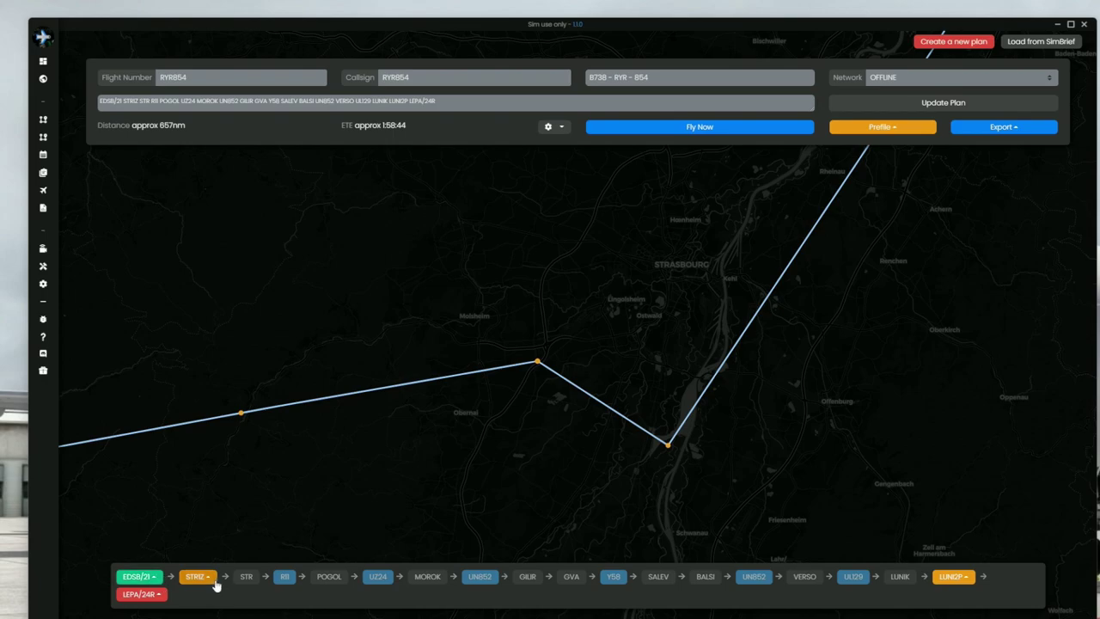
Step: Review the SIDs available for the EDSB departure, including the transition section, without changing the selected procedure
click(206, 576)
scroll(656, 491, down, 5)
scroll(609, 433, up, 3)
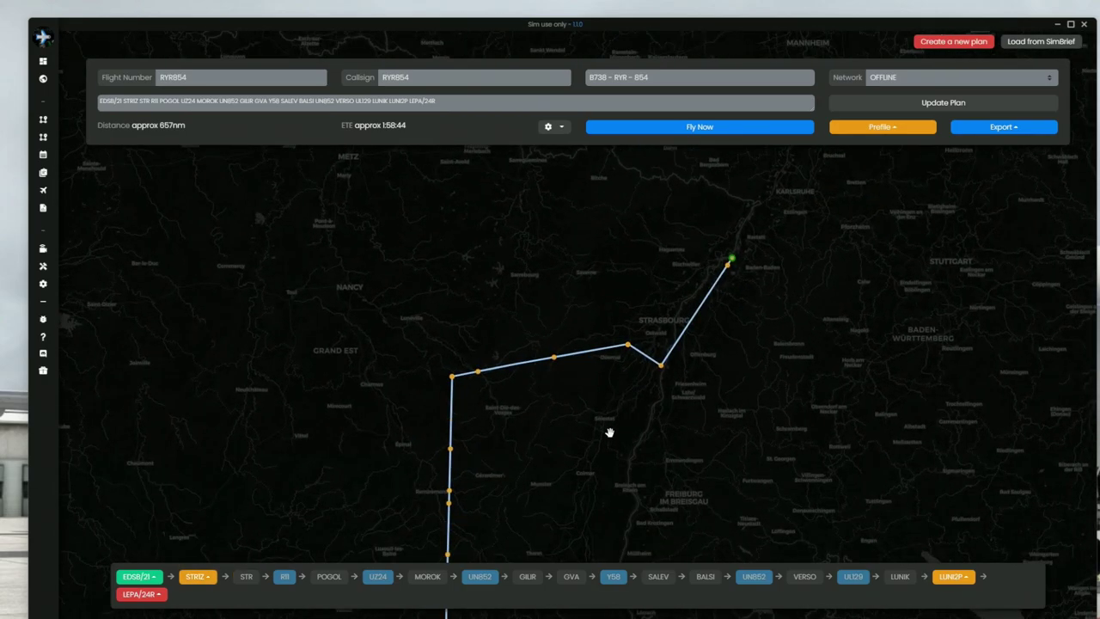
scroll(593, 443, down, 3)
scroll(570, 445, up, 3)
scroll(570, 445, down, 3)
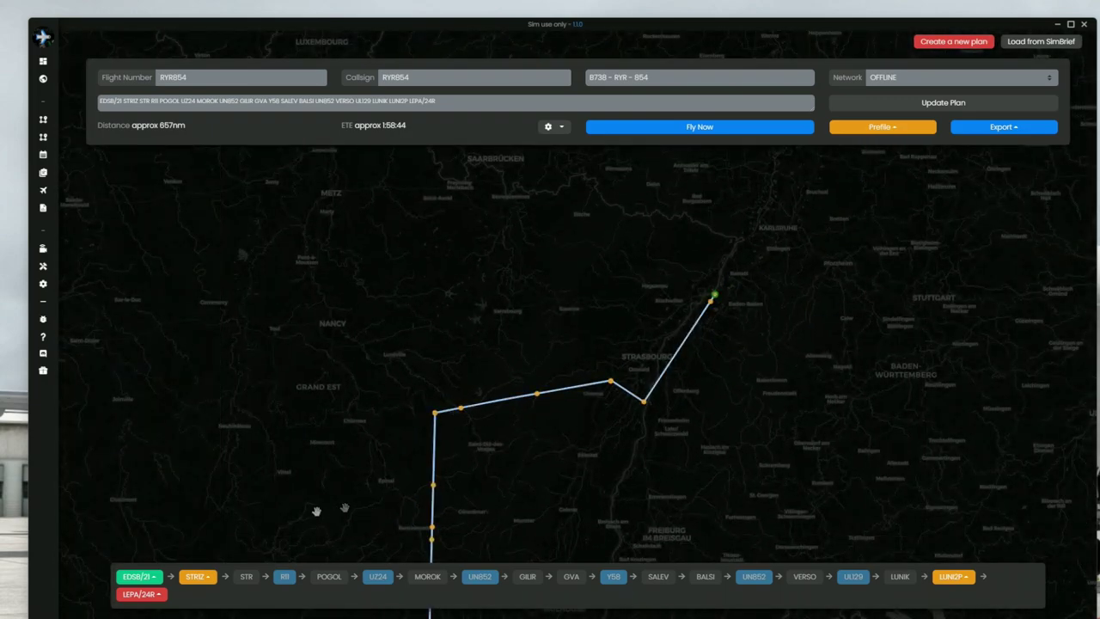
click(208, 583)
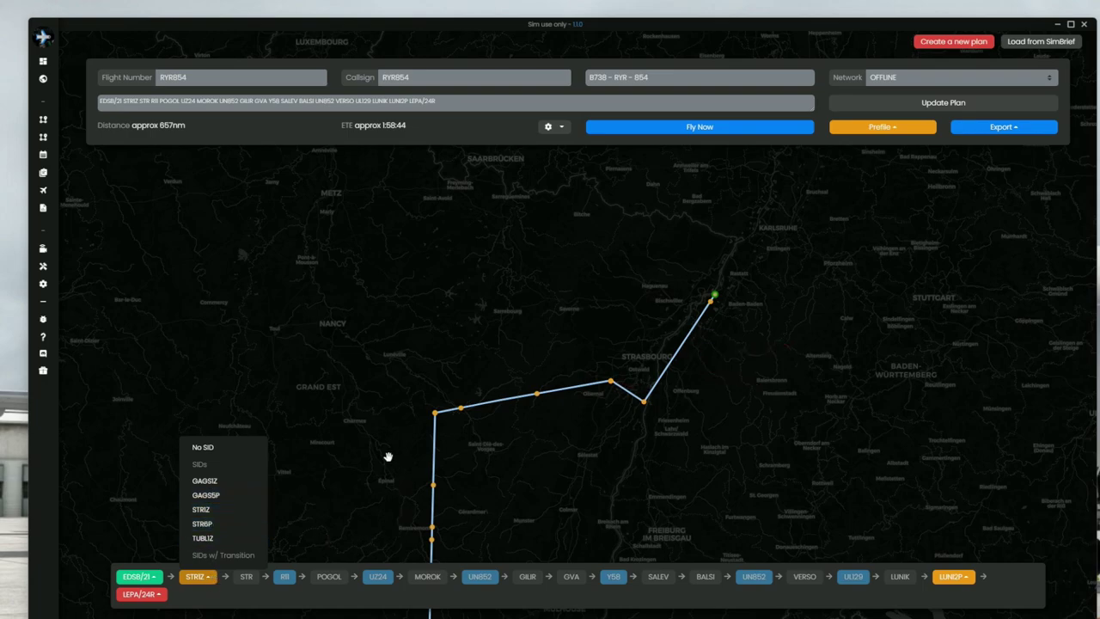
click(529, 456)
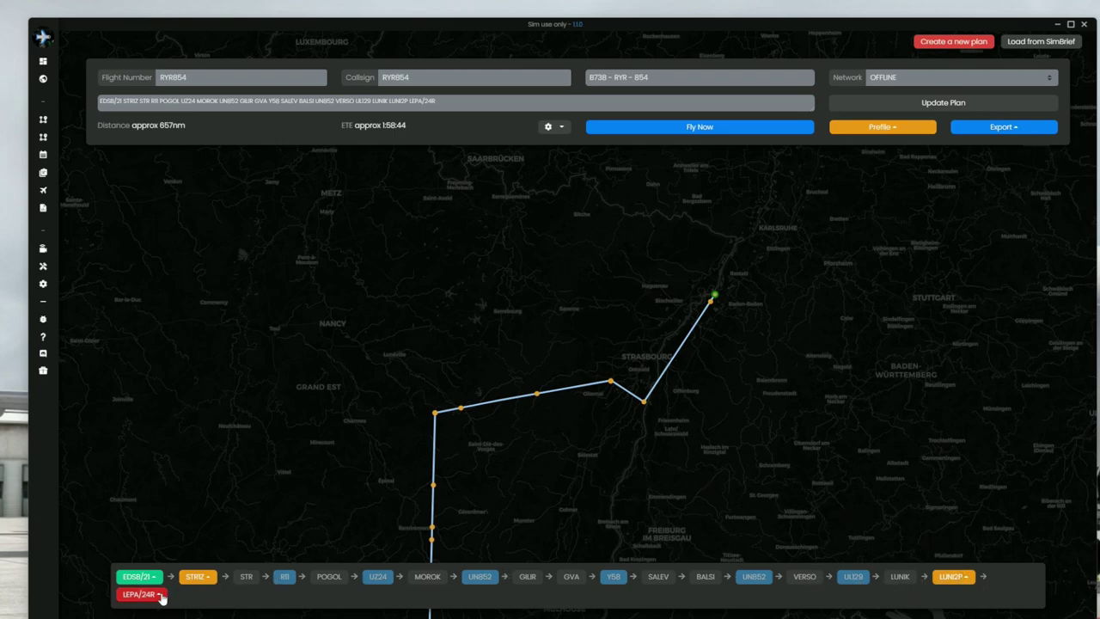
Step: Review the STARs available for the LEPA arrival, compare them with the route near Palma, and look back along the route to EDSB
click(966, 585)
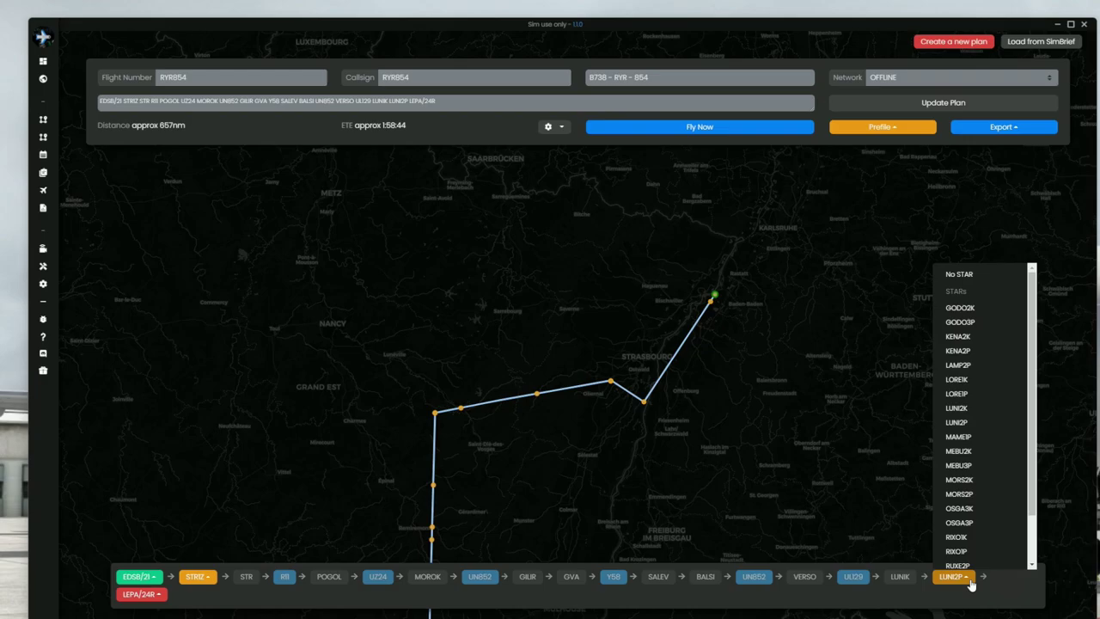
click(808, 481)
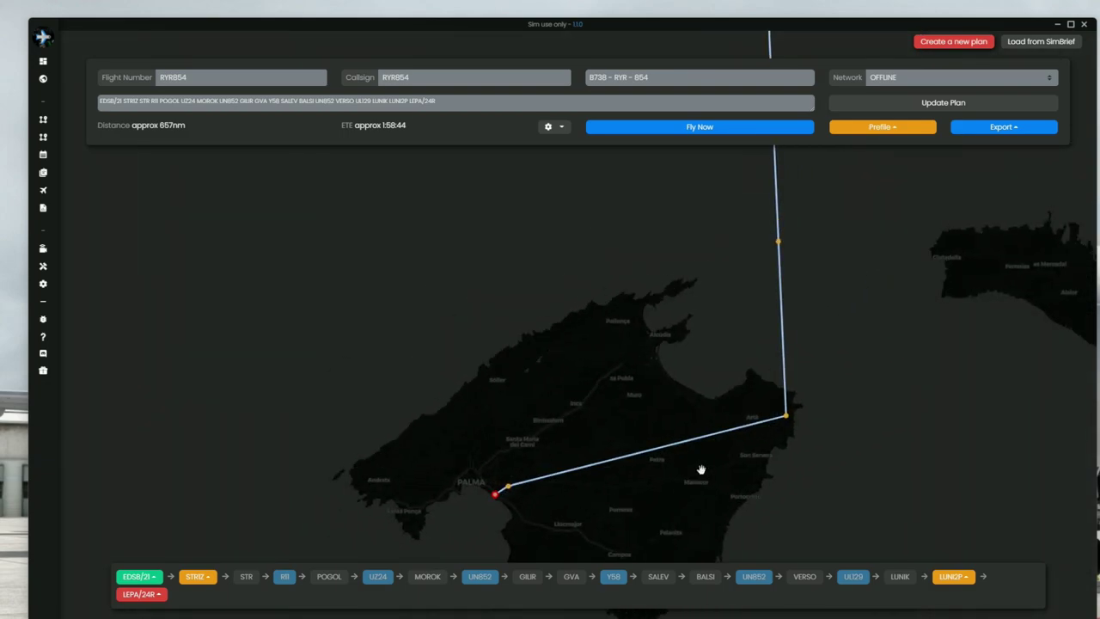
click(970, 579)
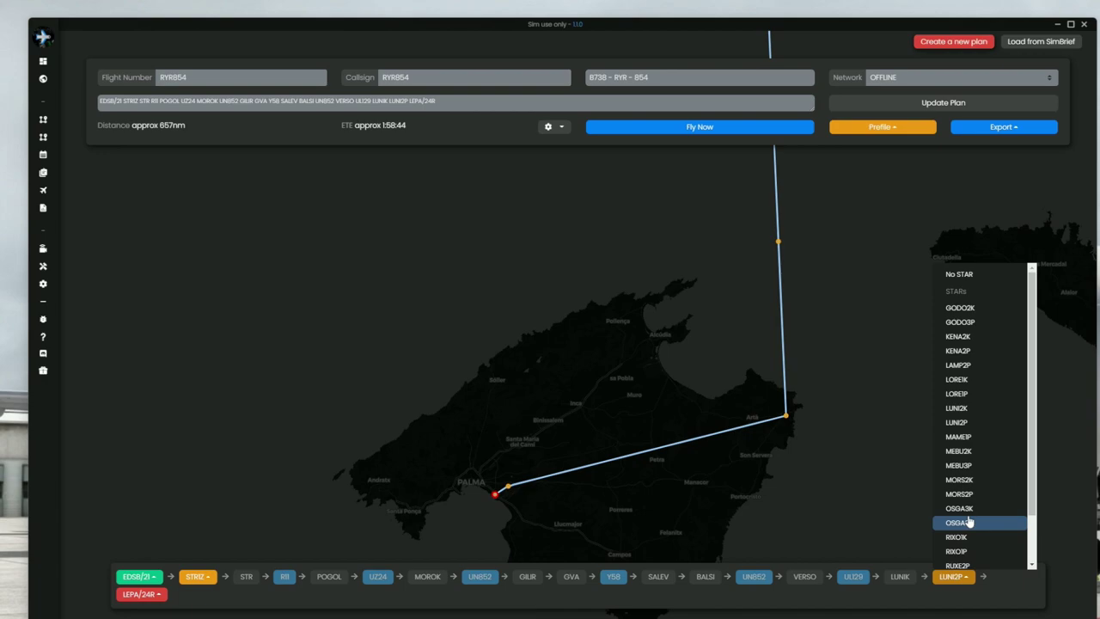
scroll(830, 378, down, 2)
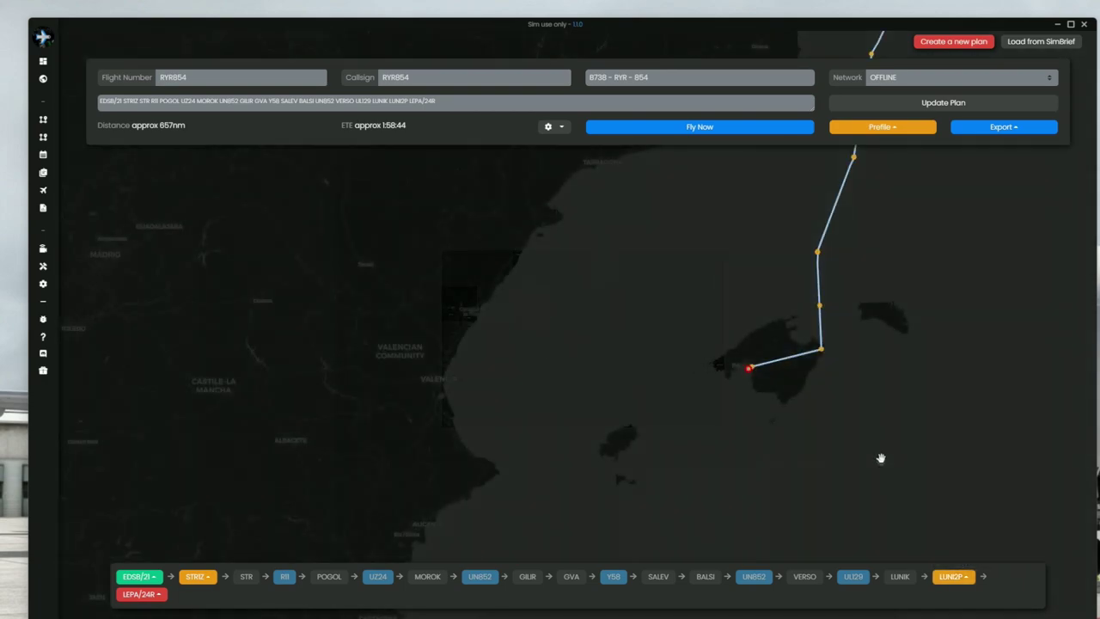
click(970, 579)
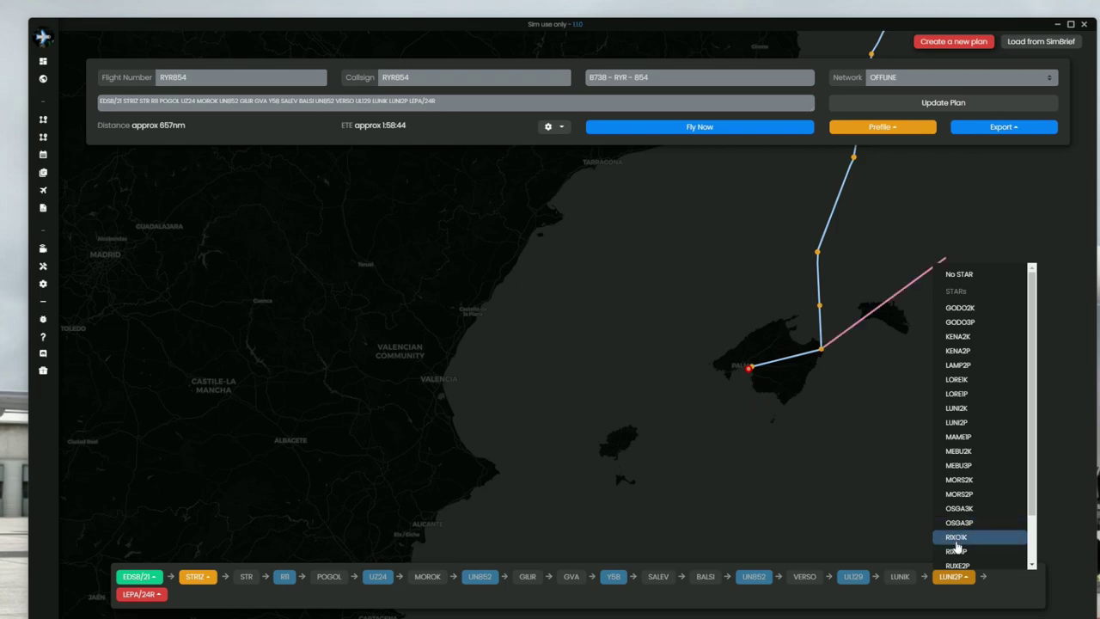
scroll(957, 557, down, 2)
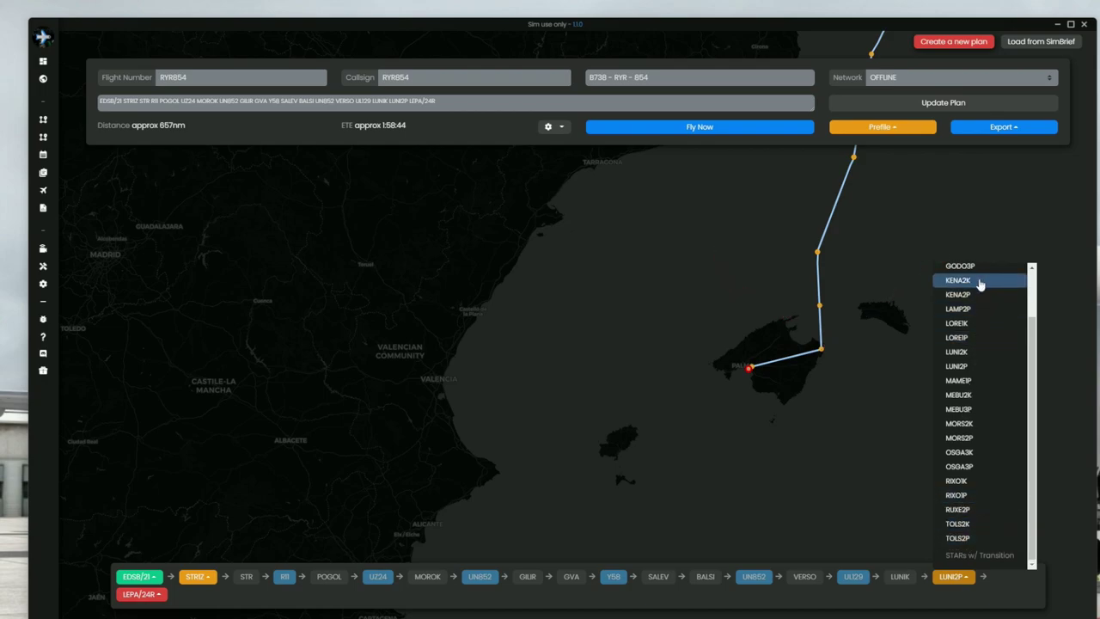
click(840, 475)
scroll(854, 502, up, 1)
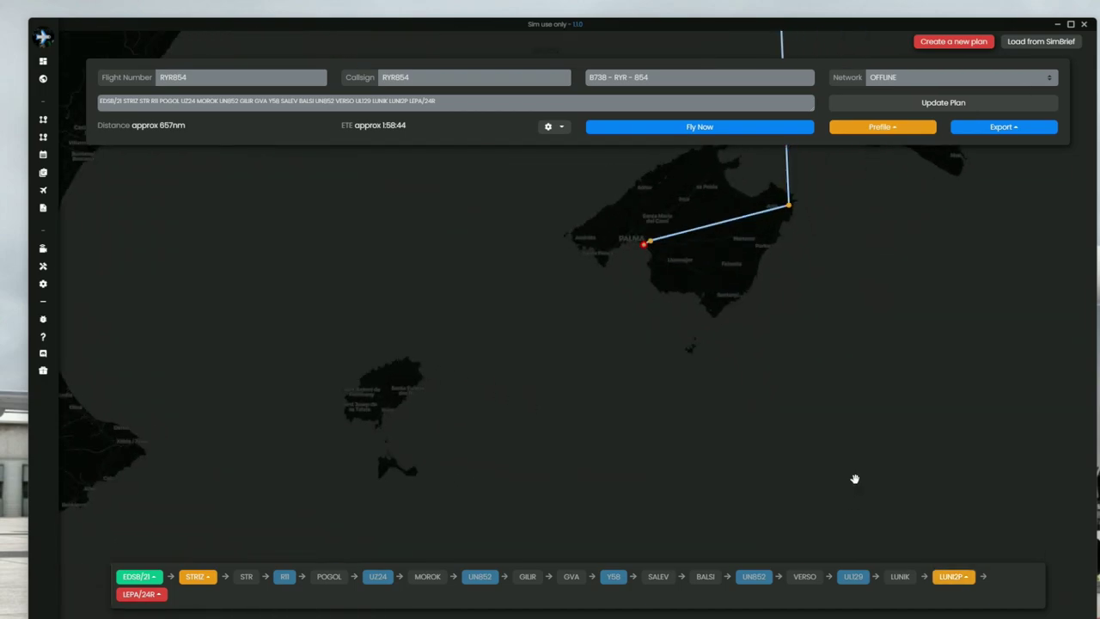
scroll(854, 482, down, 2)
scroll(881, 318, up, 3)
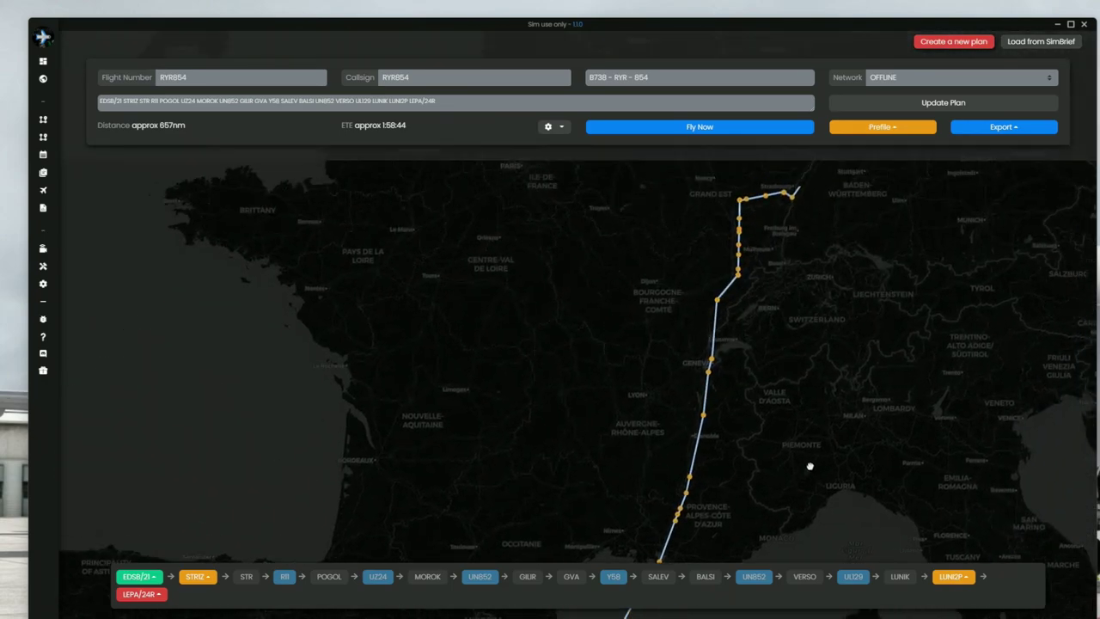
drag(831, 289, 783, 398)
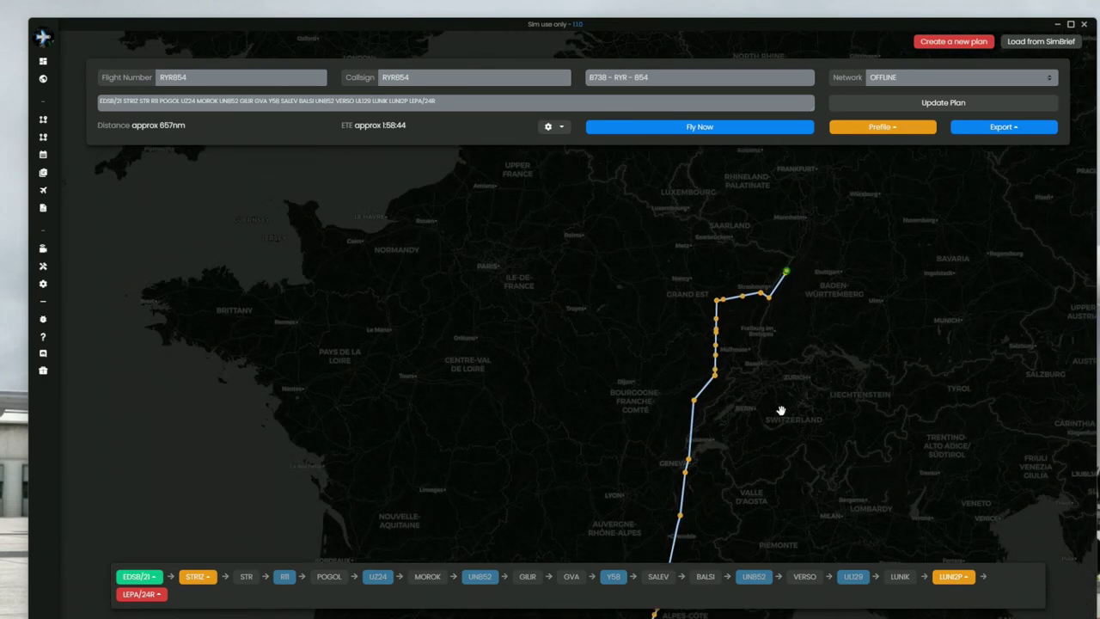
scroll(778, 396, up, 1)
drag(803, 315, 748, 383)
scroll(748, 383, down, 1)
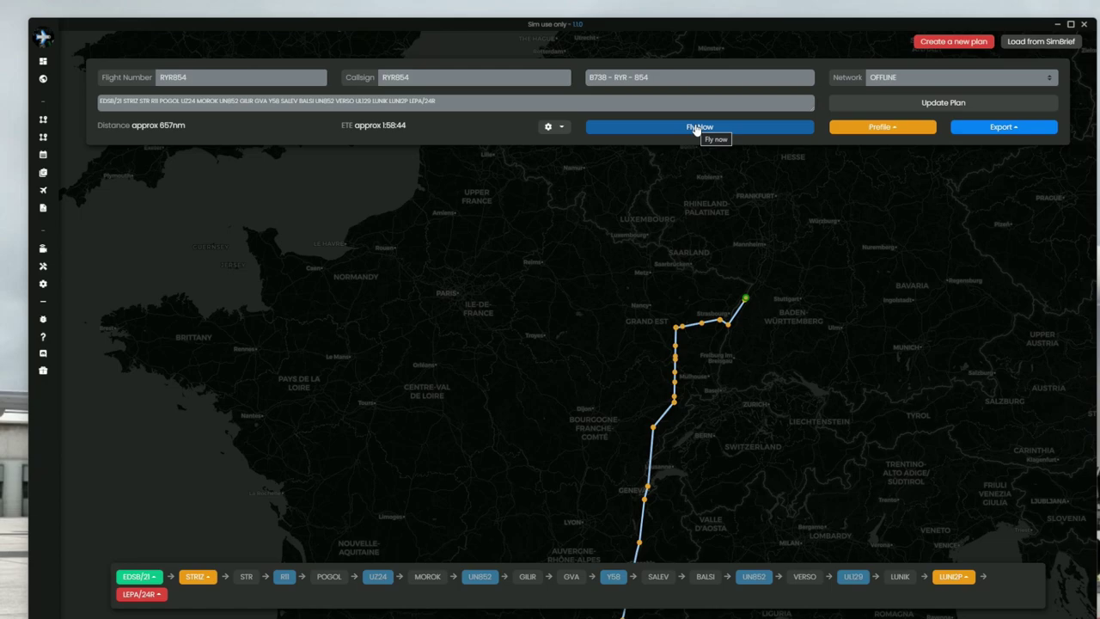
Step: Open the fleet overview and examine where the Ryanair B738 is located on the map
mouse_move(45, 190)
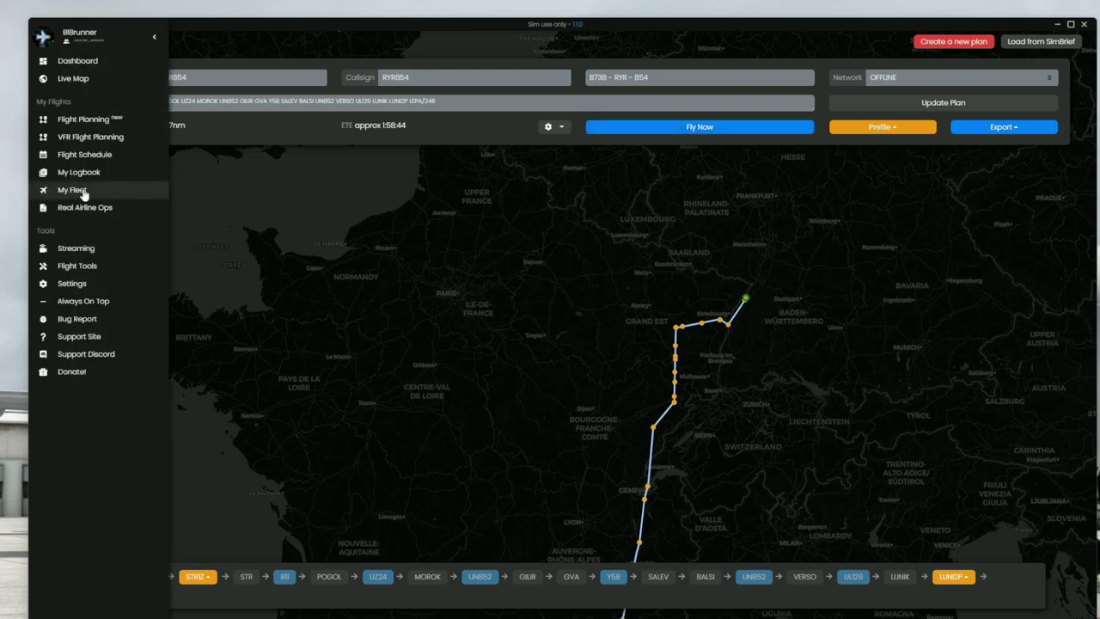
click(82, 193)
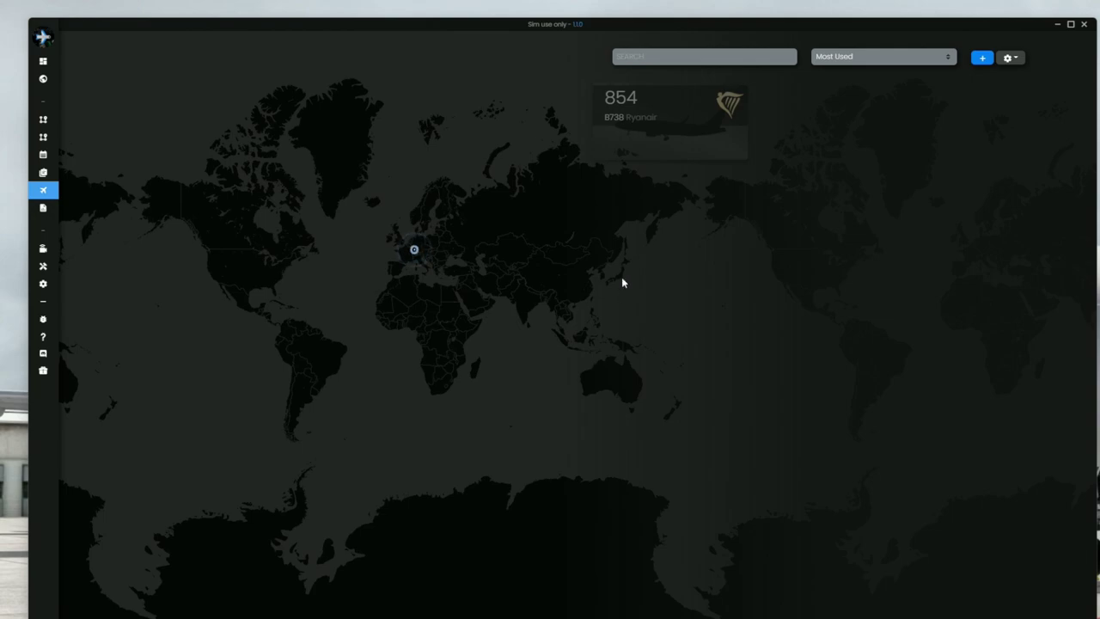
scroll(414, 250, up, 6)
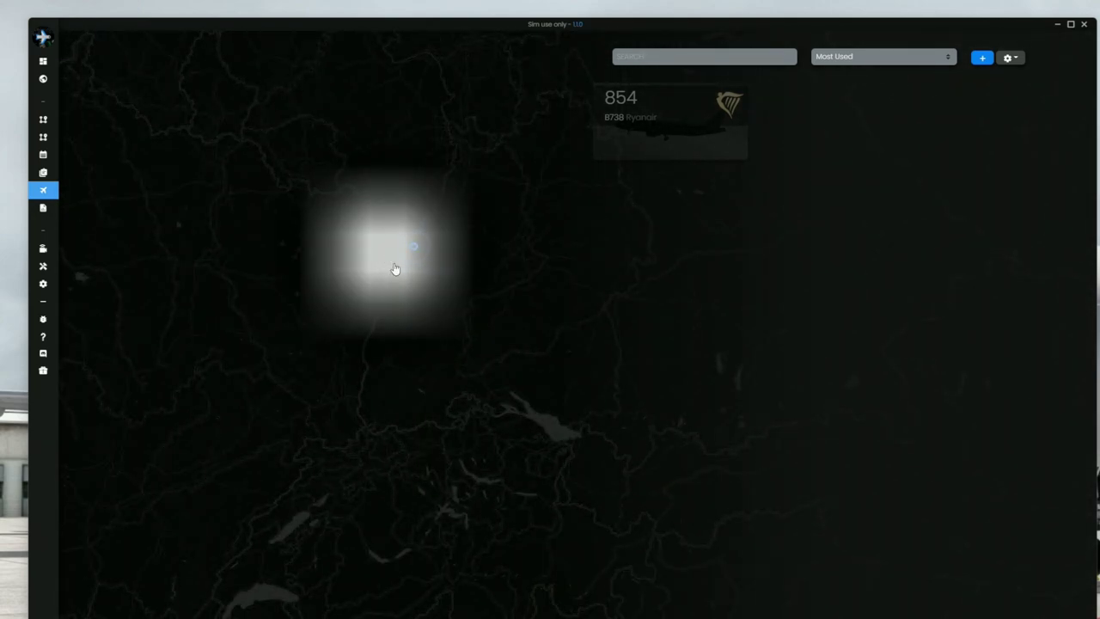
scroll(395, 269, down, 5)
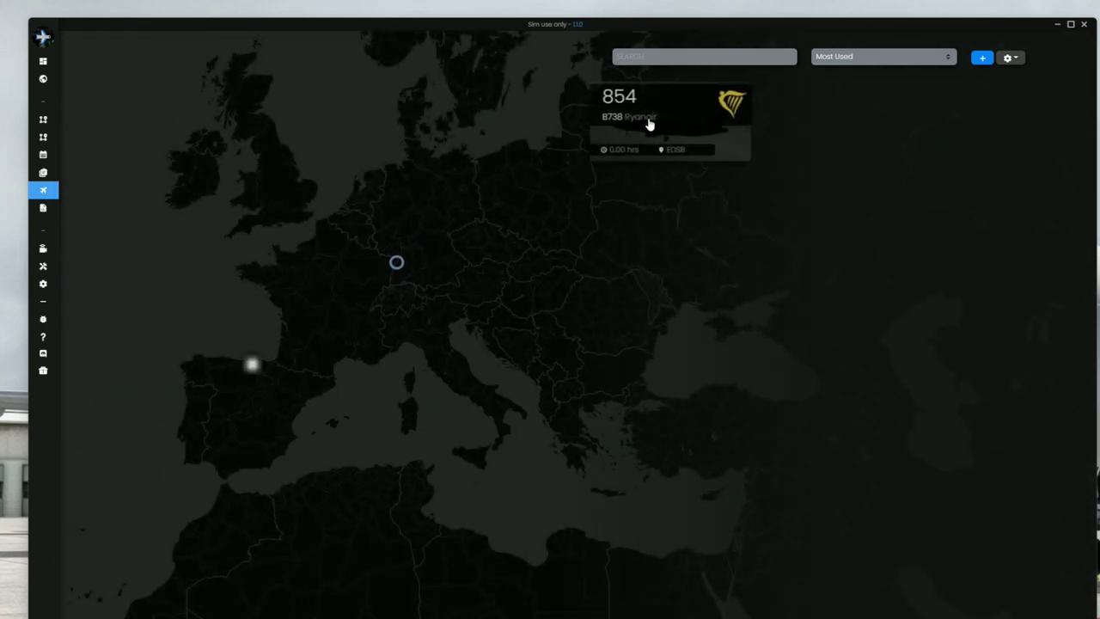
scroll(345, 319, up, 3)
scroll(456, 250, down, 1)
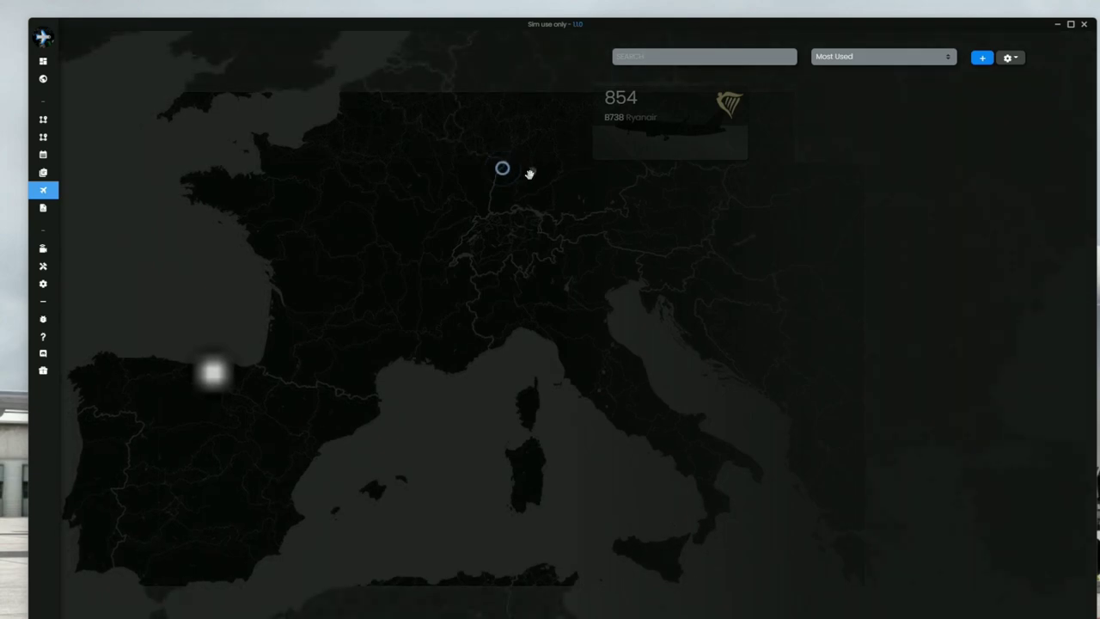
drag(529, 175, 459, 241)
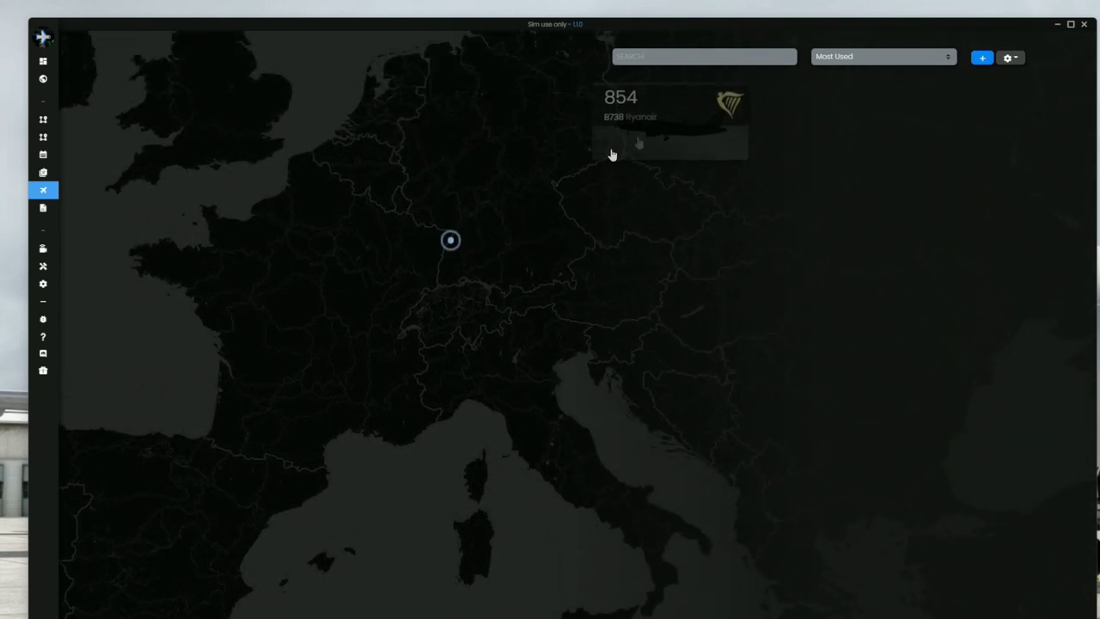
scroll(447, 245, up, 5)
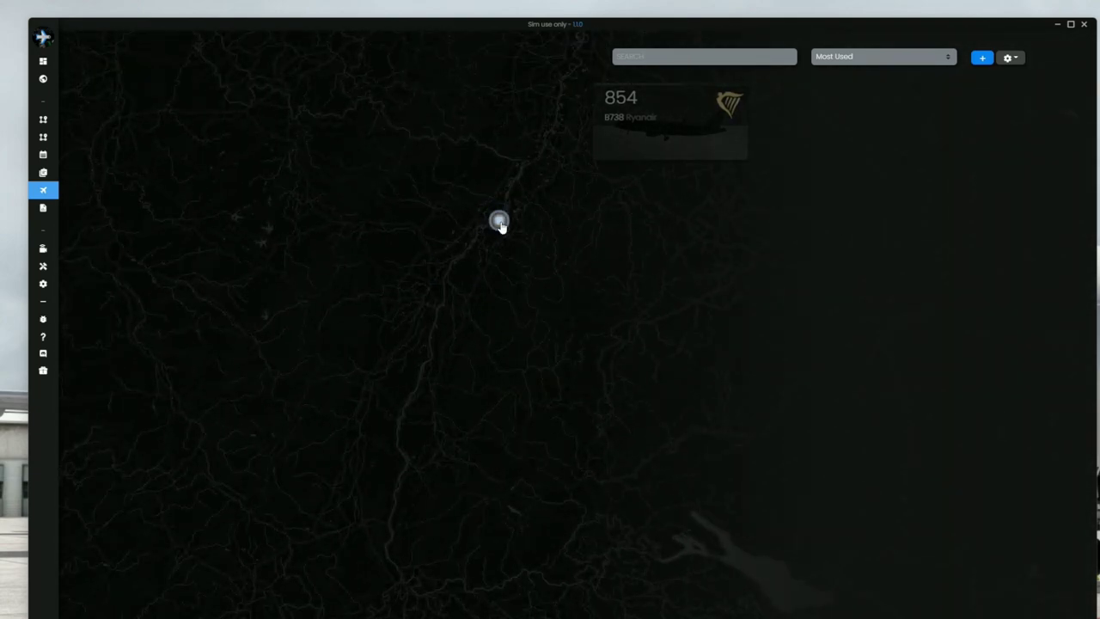
scroll(501, 225, down, 5)
key(ctrl+a)
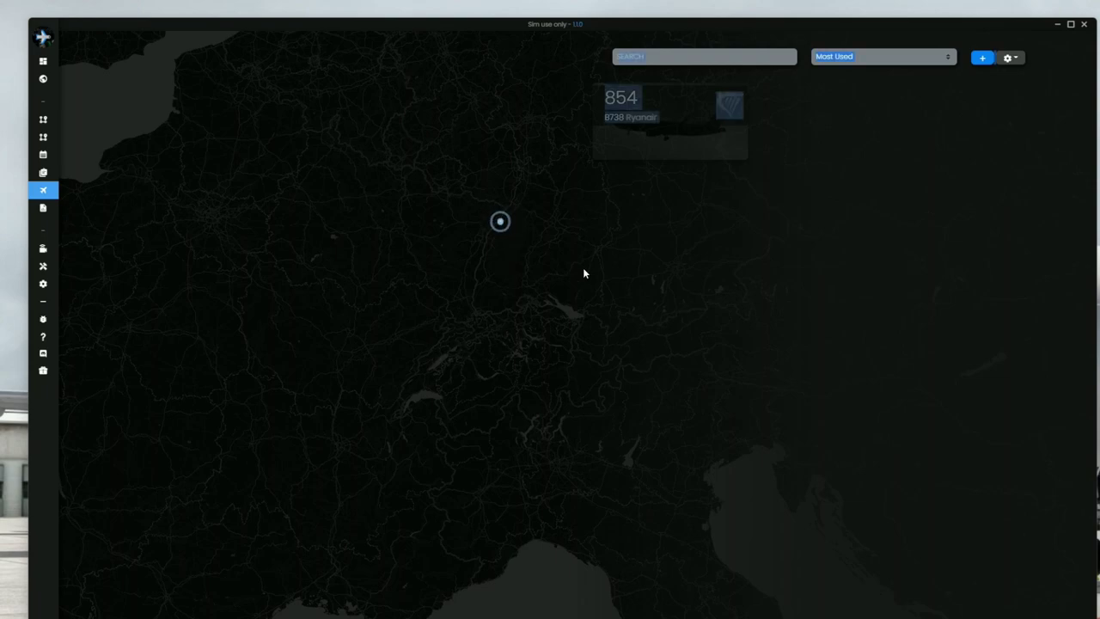
drag(521, 298, 421, 353)
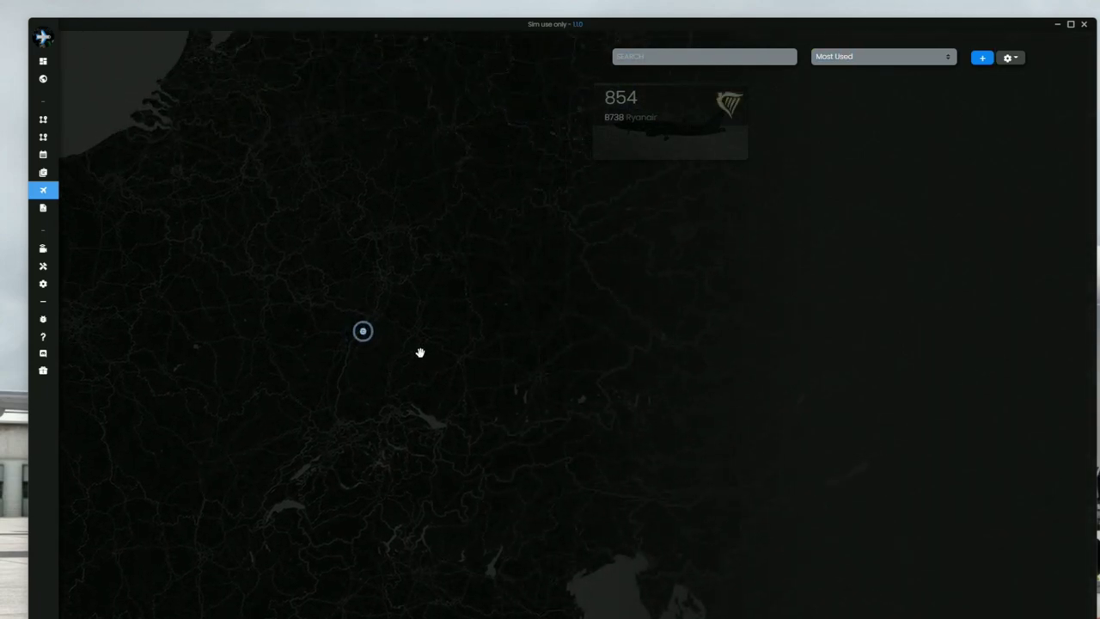
scroll(420, 353, down, 3)
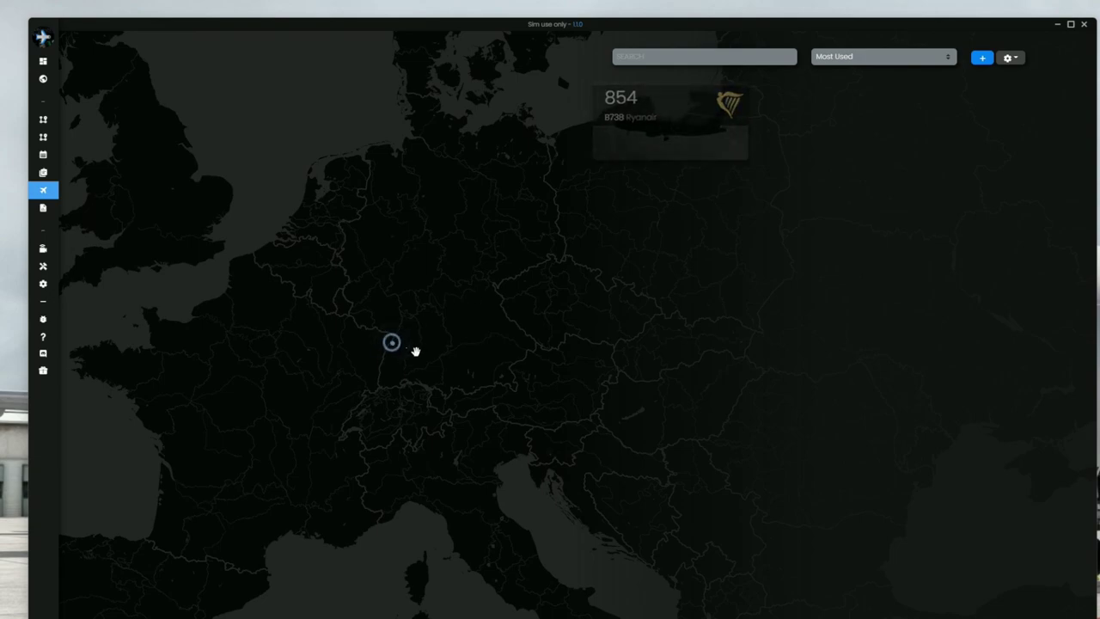
scroll(398, 362, up, 2)
scroll(398, 362, up, 2)
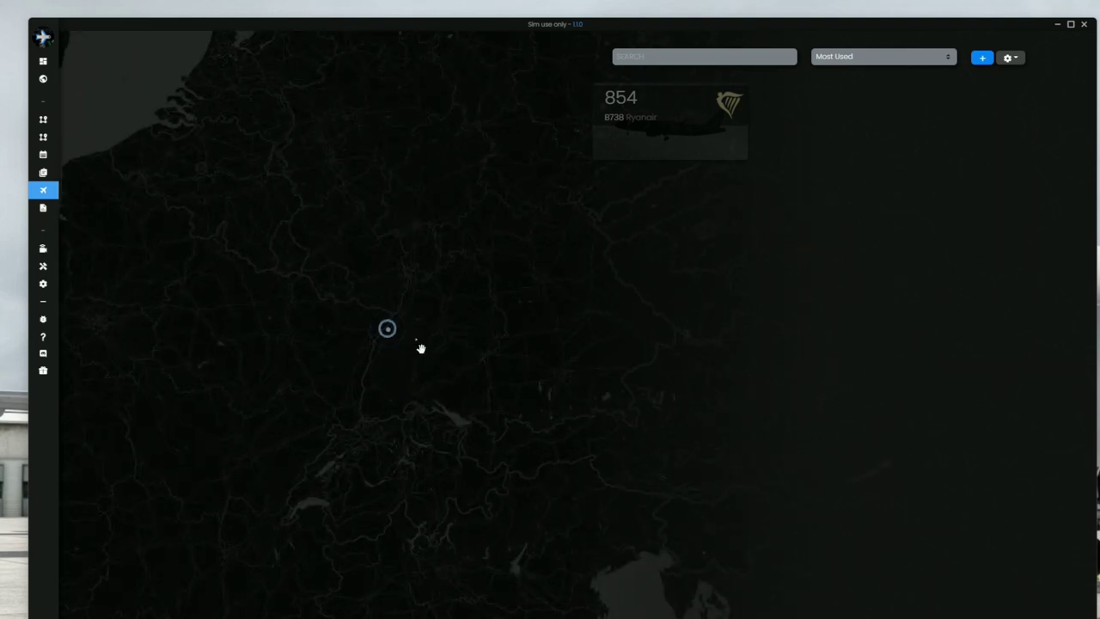
scroll(416, 338, up, 2)
scroll(414, 347, down, 2)
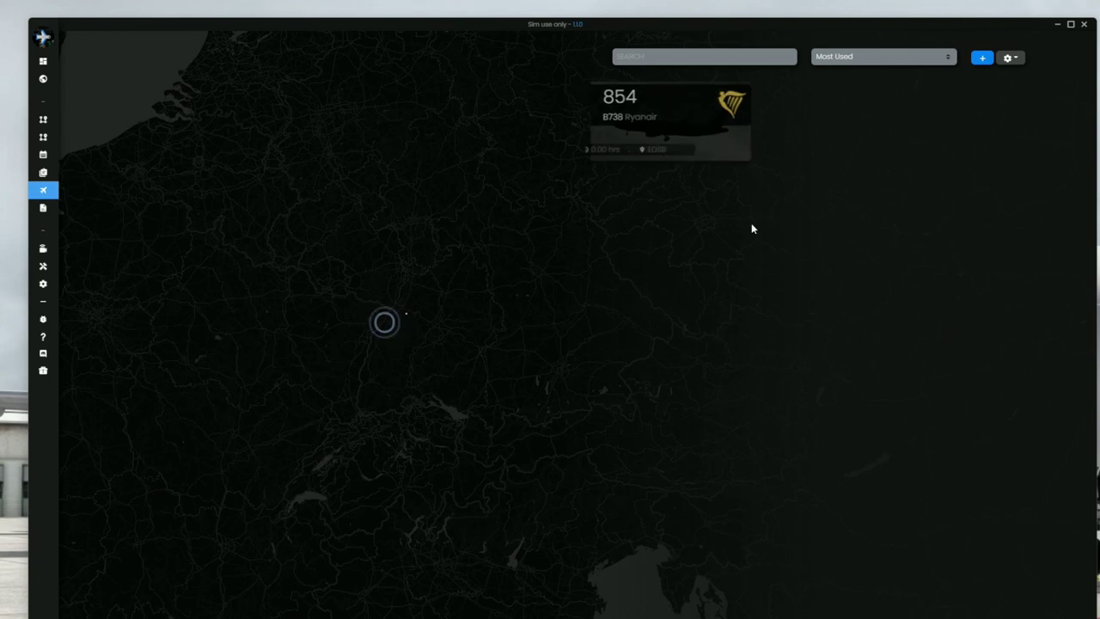
Step: Add a new aircraft to the fleet with the registration HB-GL46
click(984, 59)
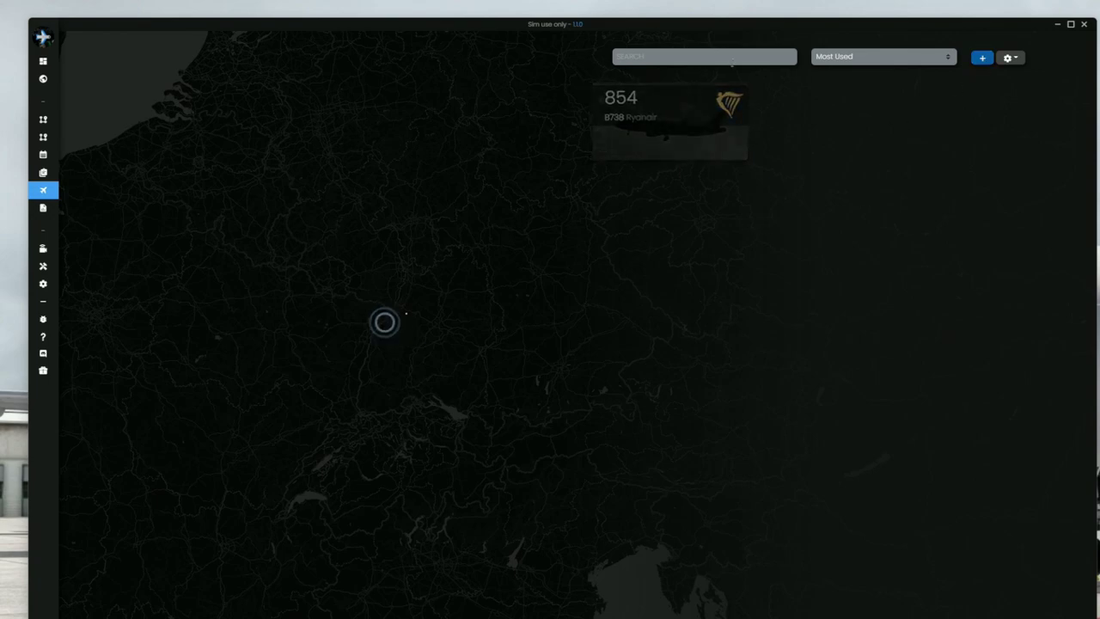
click(983, 61)
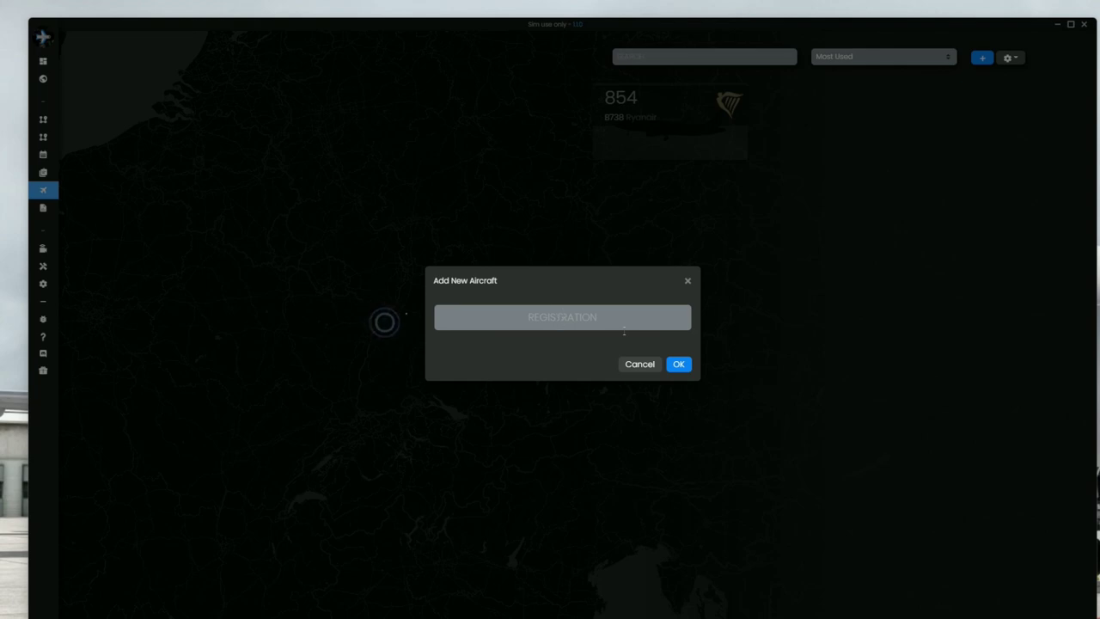
text(HB-GL46)
click(679, 365)
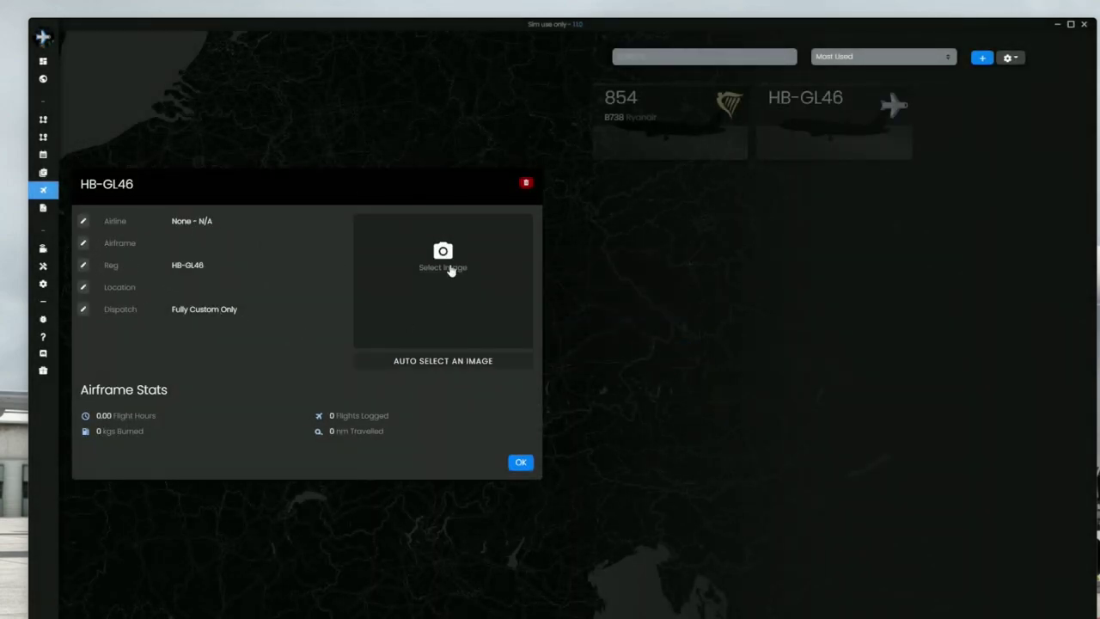
Step: Assign the new aircraft to the airline easyJet (EZY) and choose the Airbus A-320 (A320) as its airframe
click(84, 221)
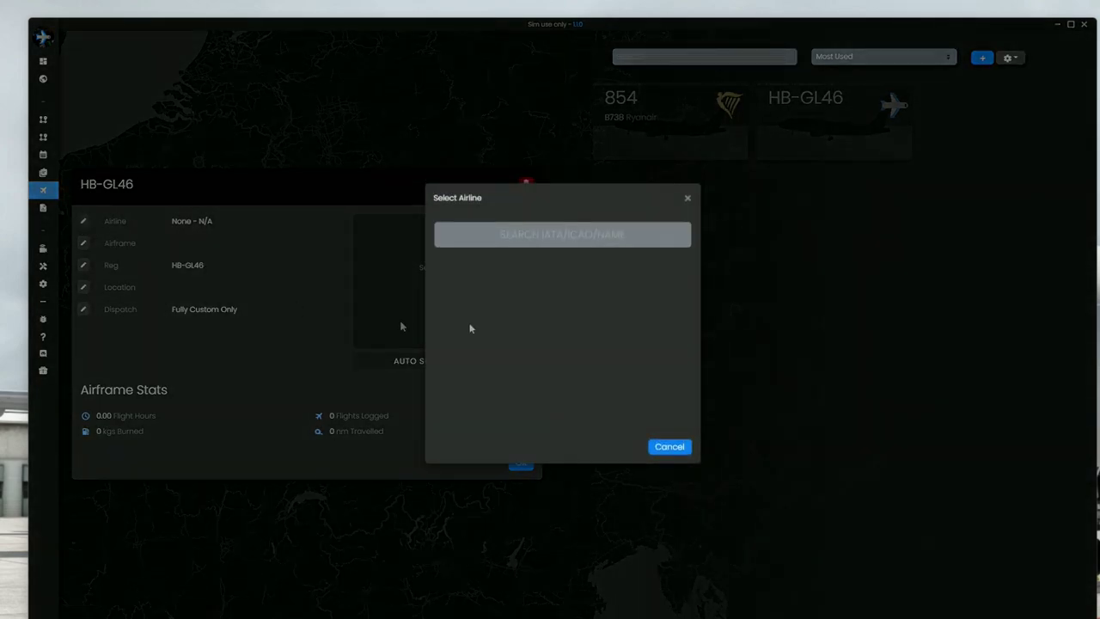
text(EZY)
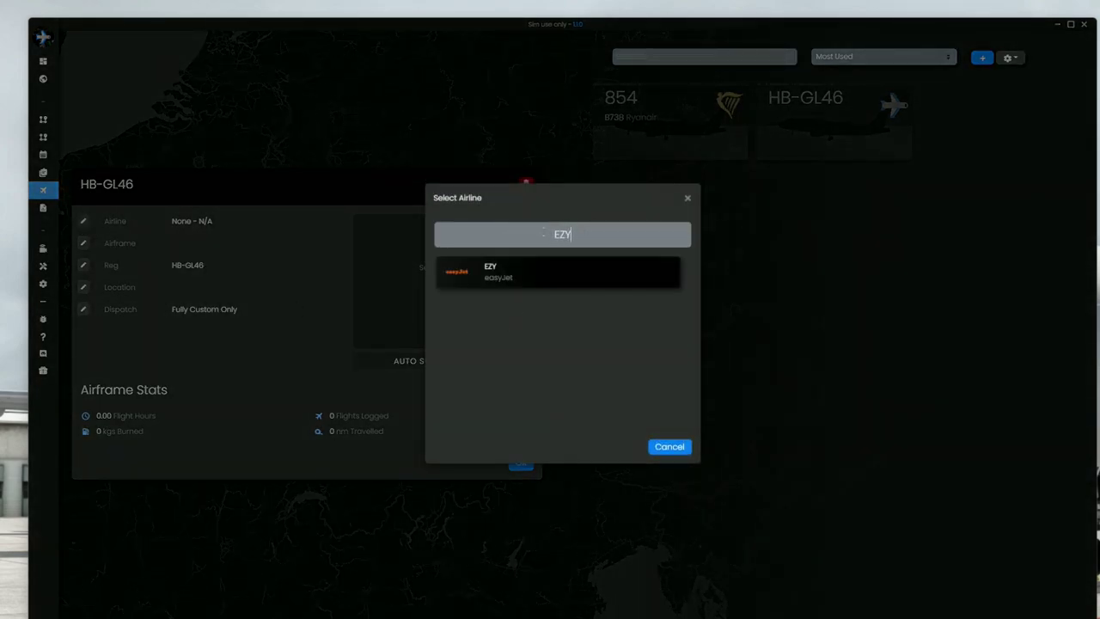
click(468, 280)
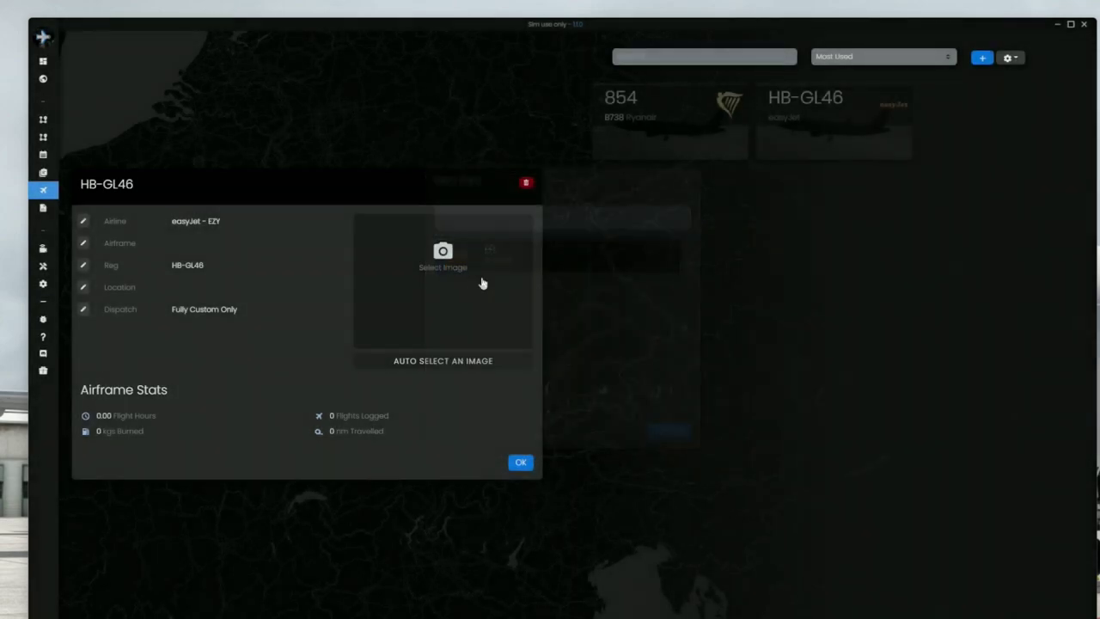
click(85, 244)
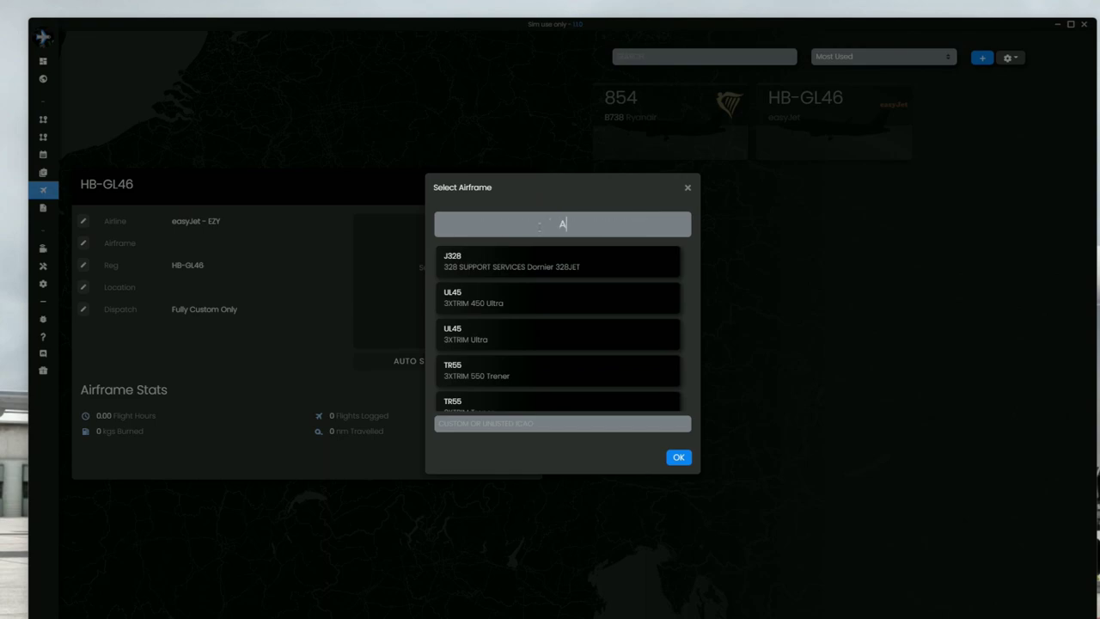
text(20)
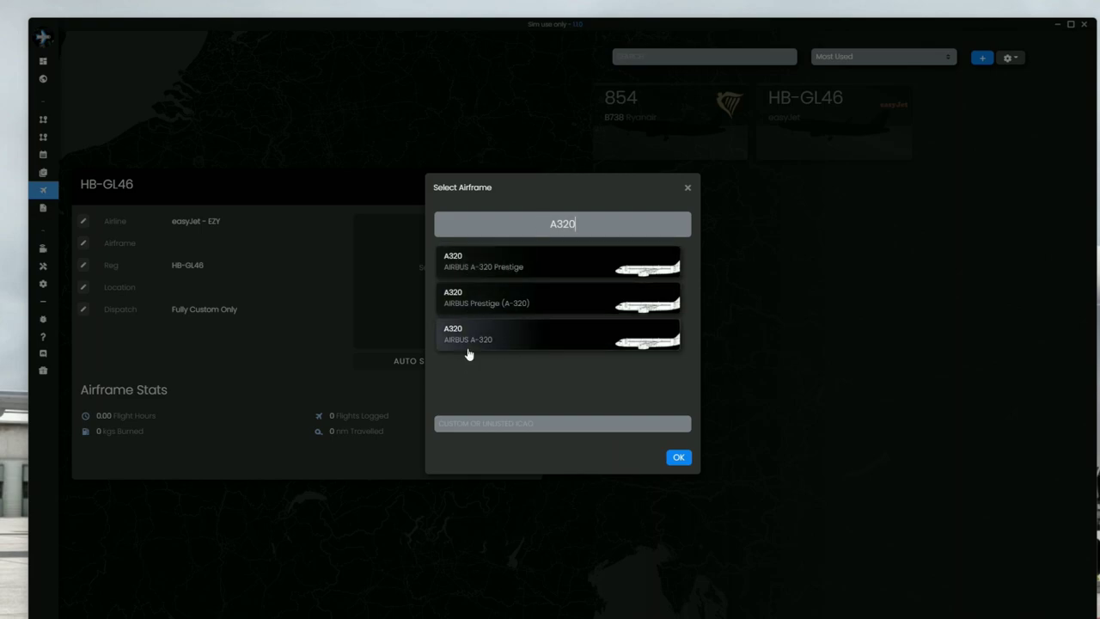
click(498, 342)
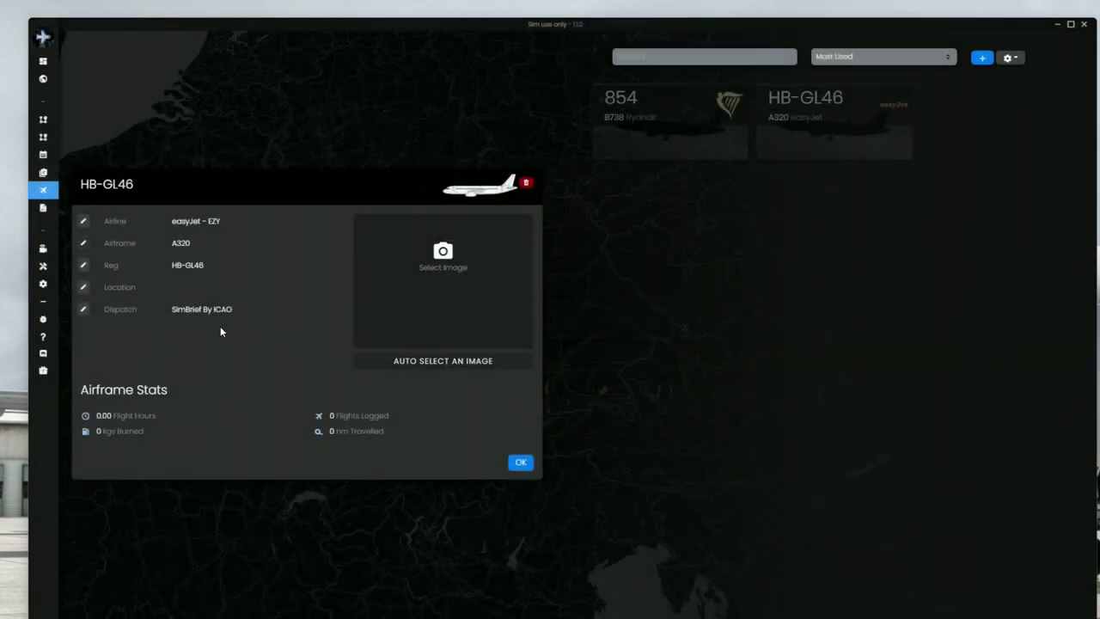
Step: Set the location of HB-GL46 to LFSB
click(83, 287)
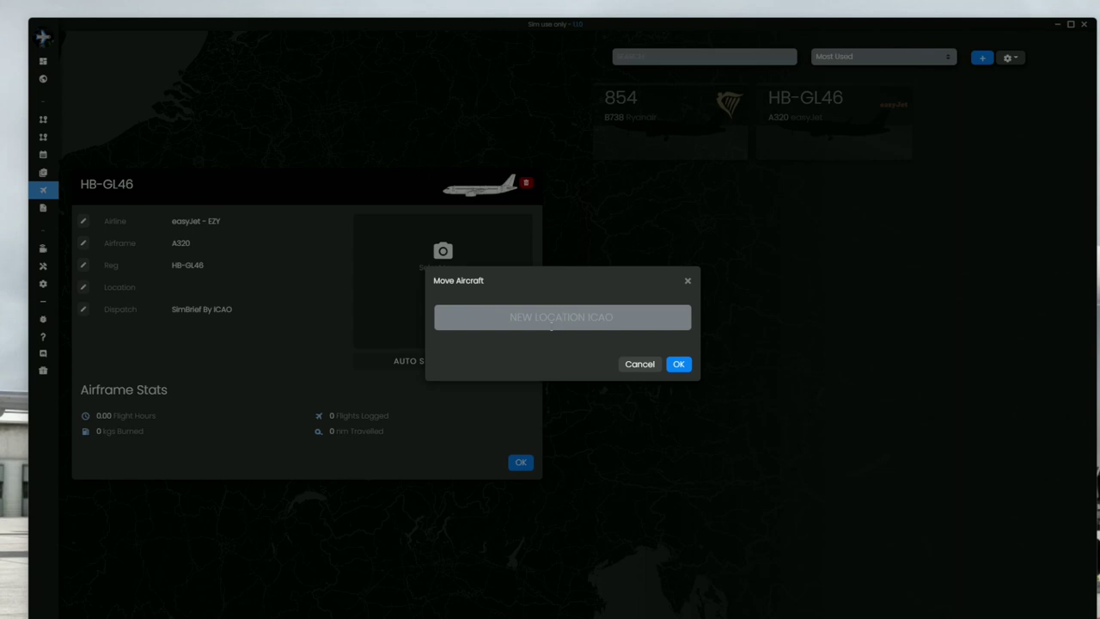
text(F)
key(BackSpace)
text(LFSB)
key(Down)
key(Return)
click(680, 365)
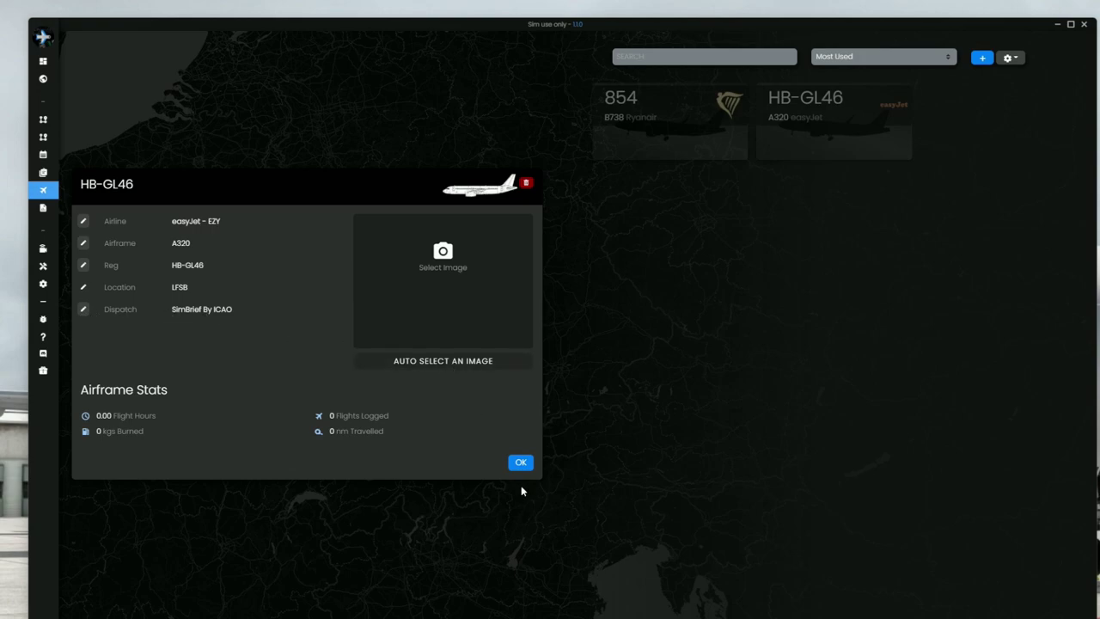
Step: Have an image selected automatically for HB-GL46 instead of choosing a file, and close the aircraft's details
click(448, 269)
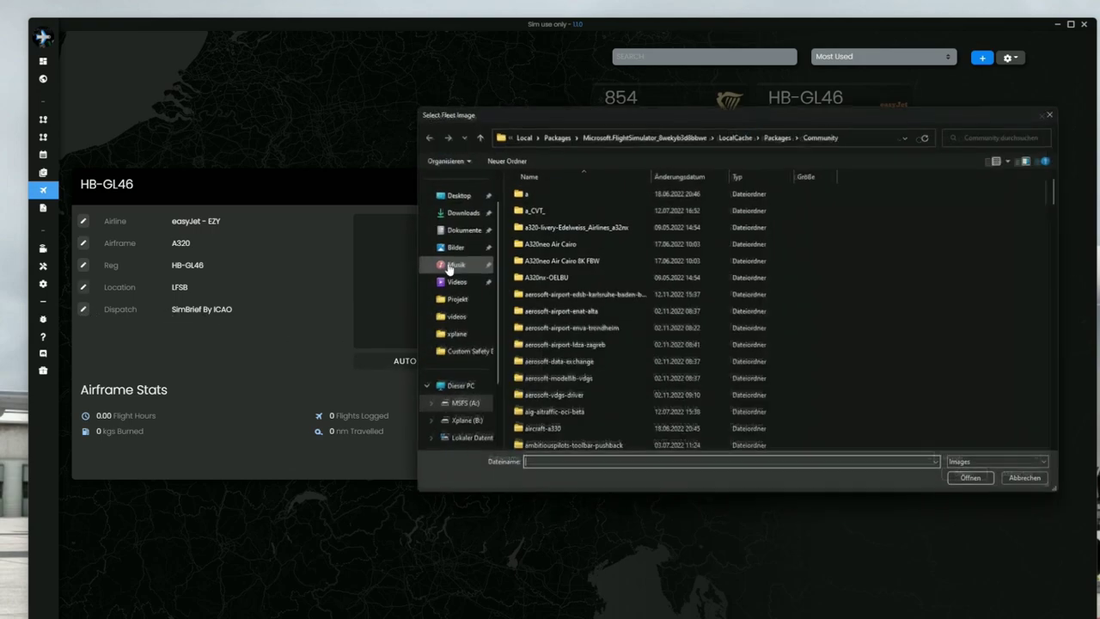
click(1059, 115)
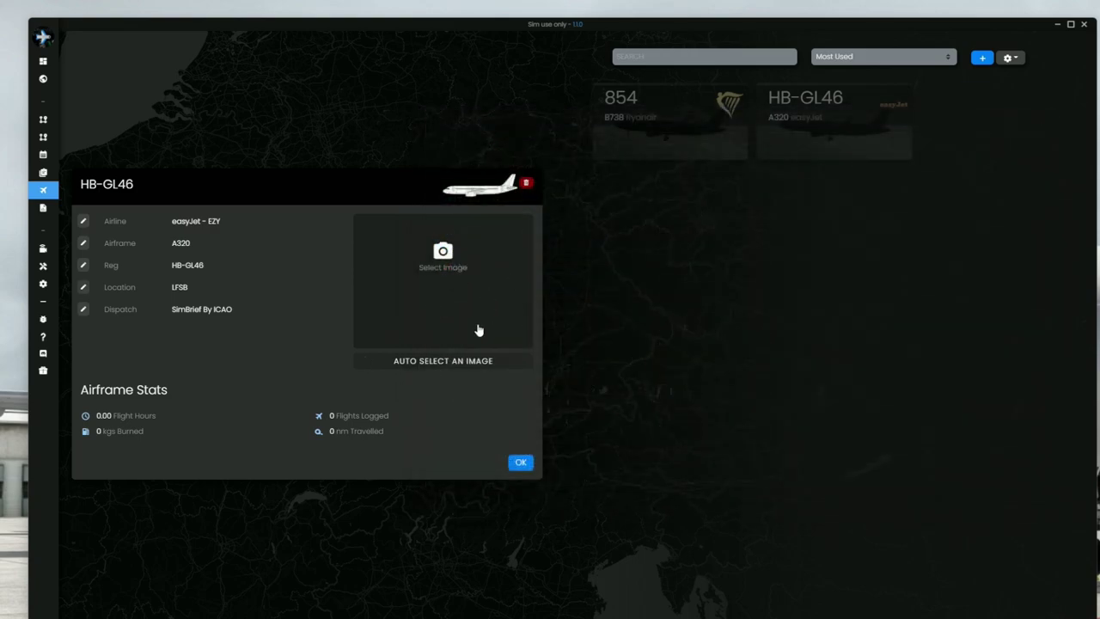
click(461, 362)
click(531, 463)
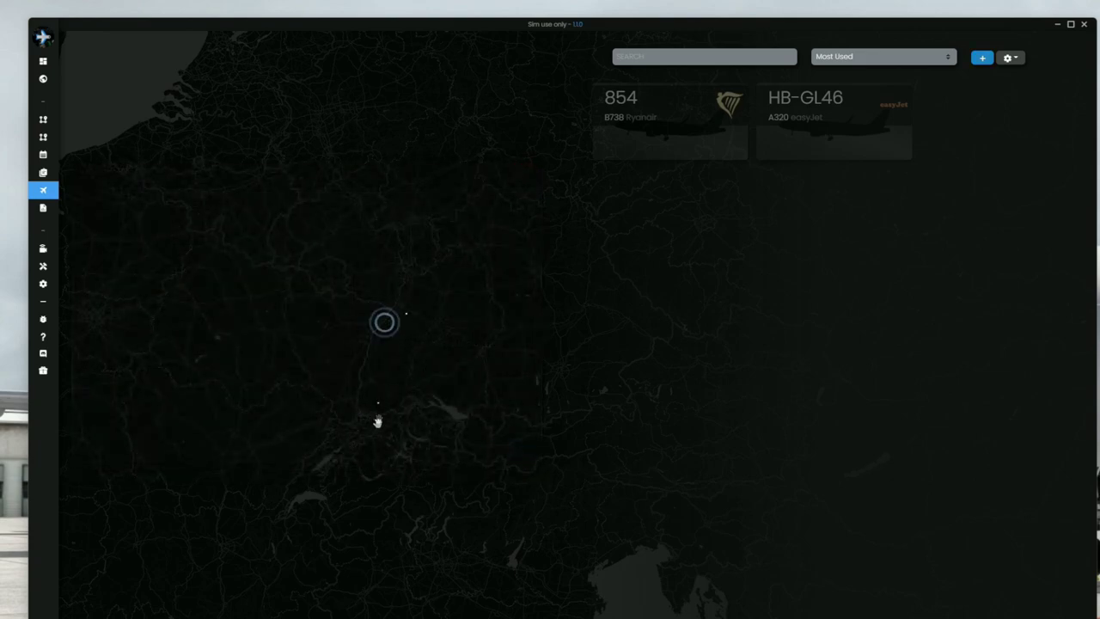
Step: Check the positions of both fleet aircraft on the map and review the details and airframe stats of the Ryanair B738
drag(459, 401, 532, 415)
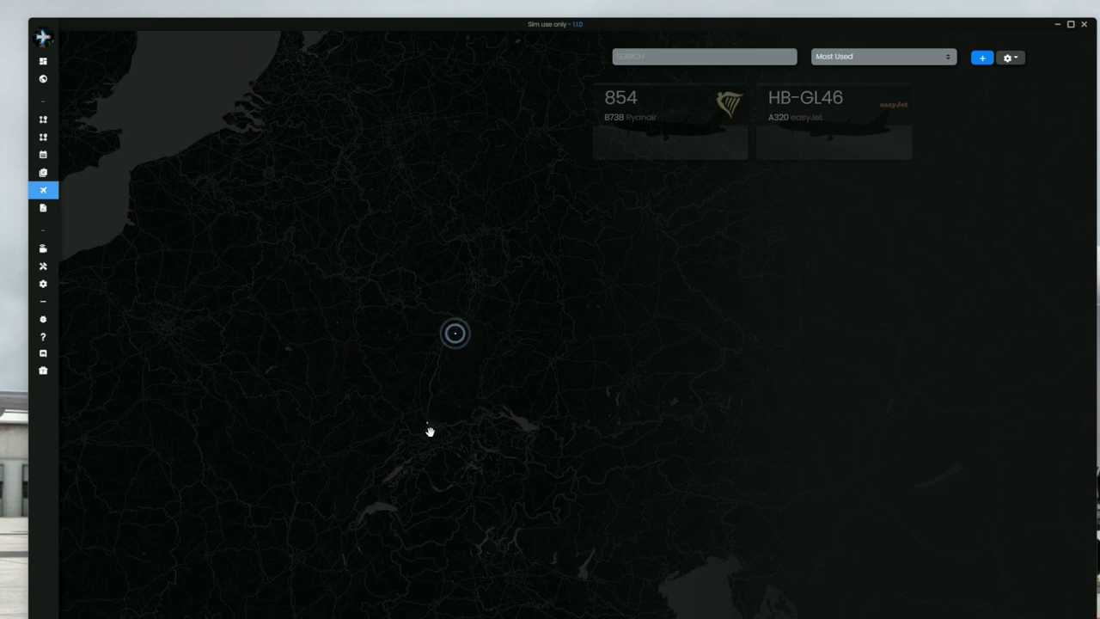
scroll(428, 425, up, 2)
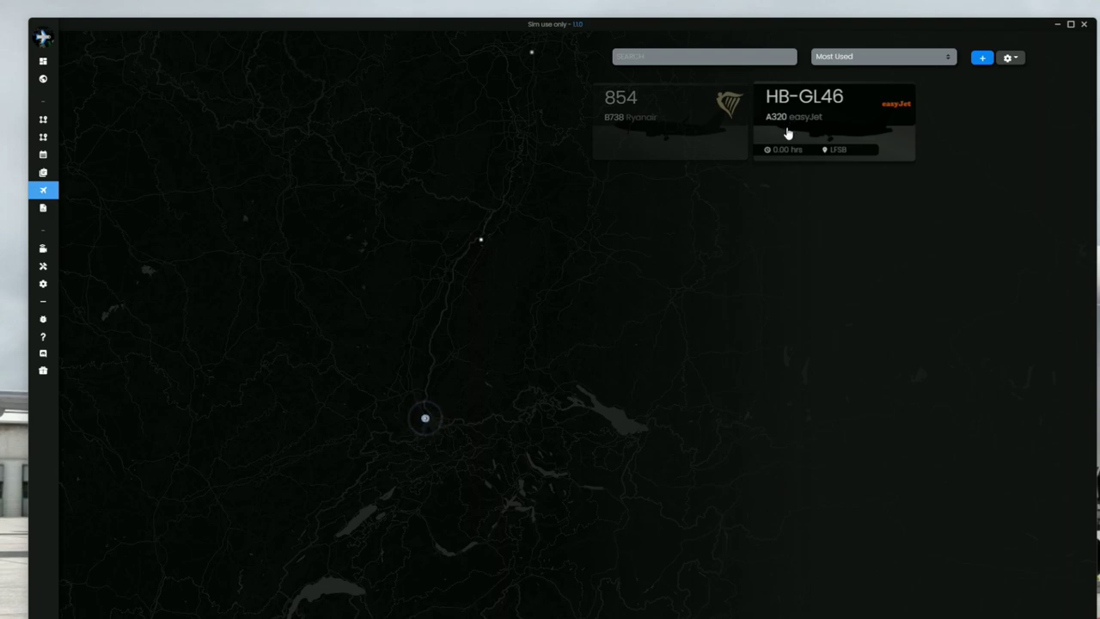
click(664, 153)
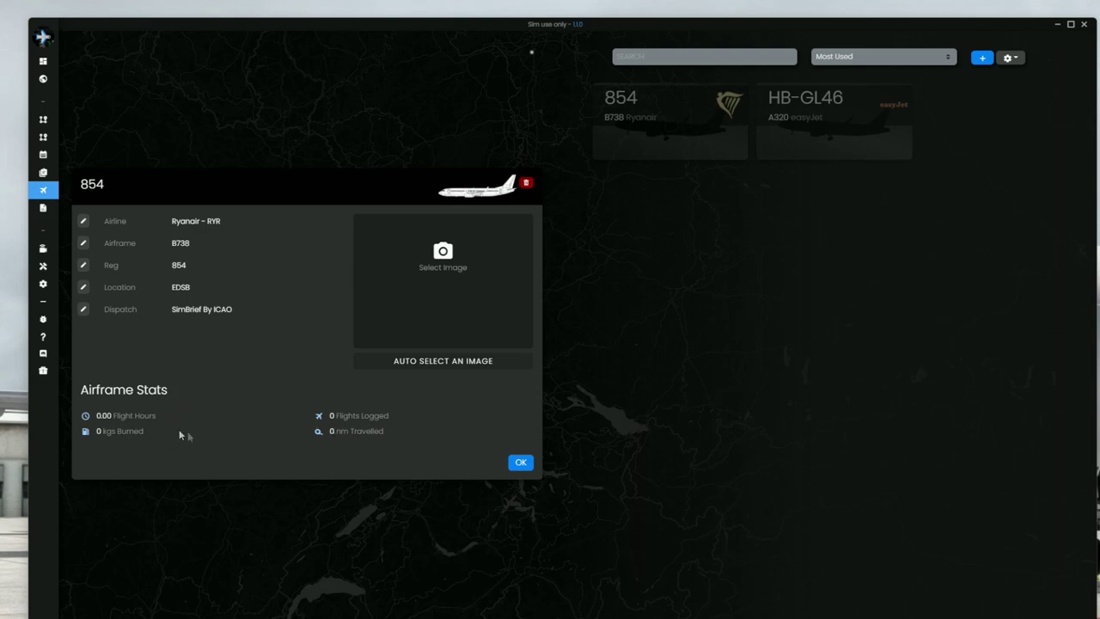
click(520, 464)
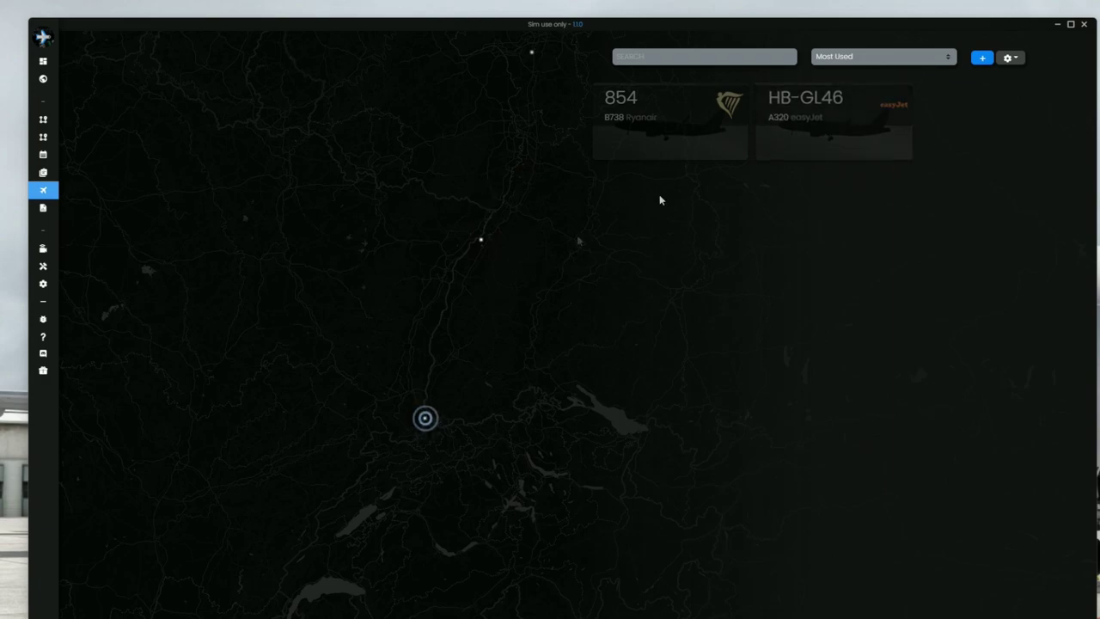
Step: Start a new plan in the flight planner with LFSB, EuroAirport Basel-Mulhouse-Freiburg, as the departure
mouse_move(53, 215)
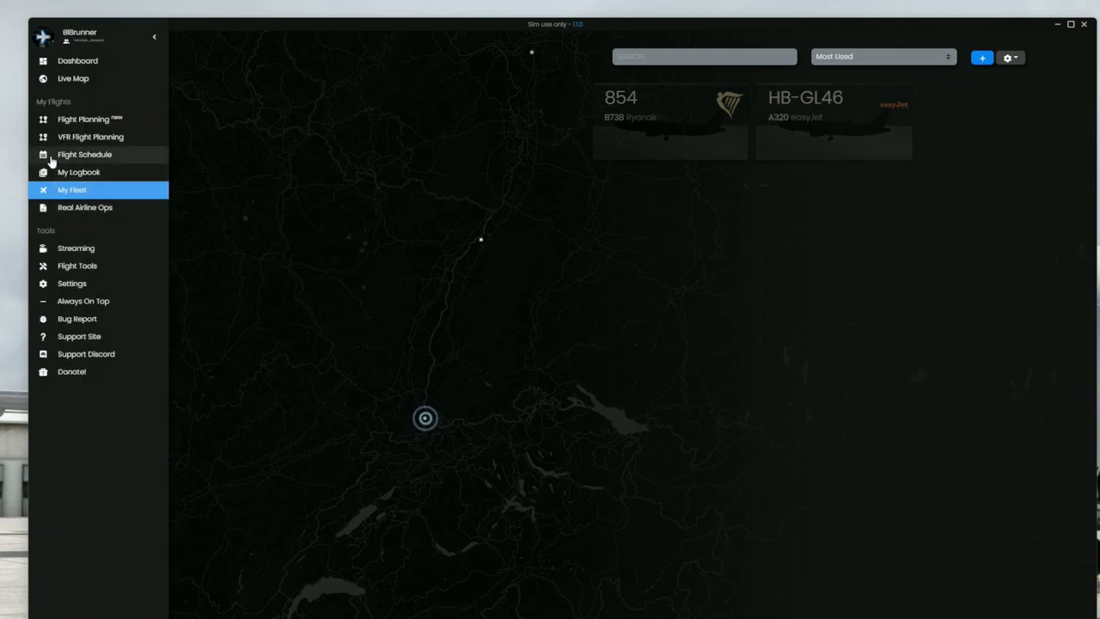
click(67, 122)
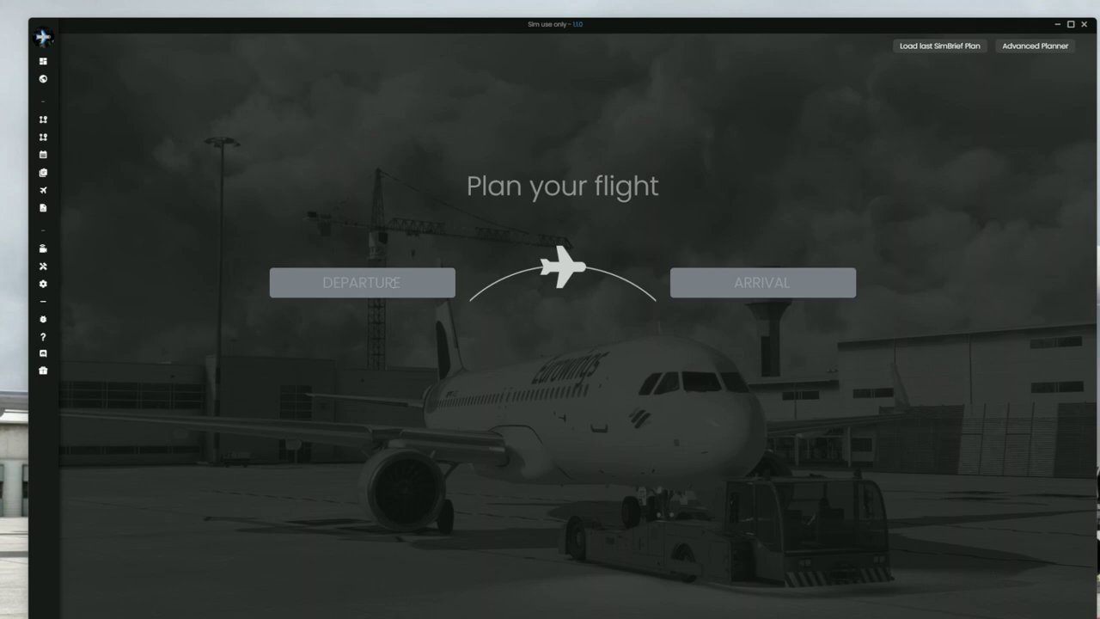
text(LFSB)
click(660, 313)
click(368, 331)
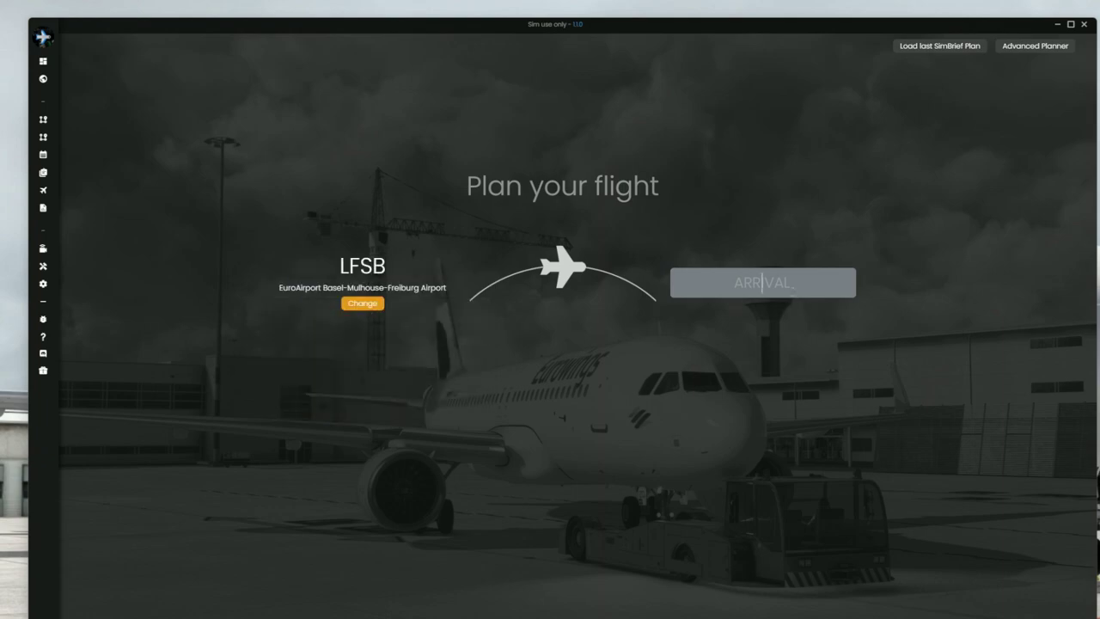
Step: Set LEPA, Palma De Mallorca Airport, as the arrival and choose the A320 HB-GL46 as the aircraft for the flight
text(LAPE)
key(BackSpace)
text(EPA)
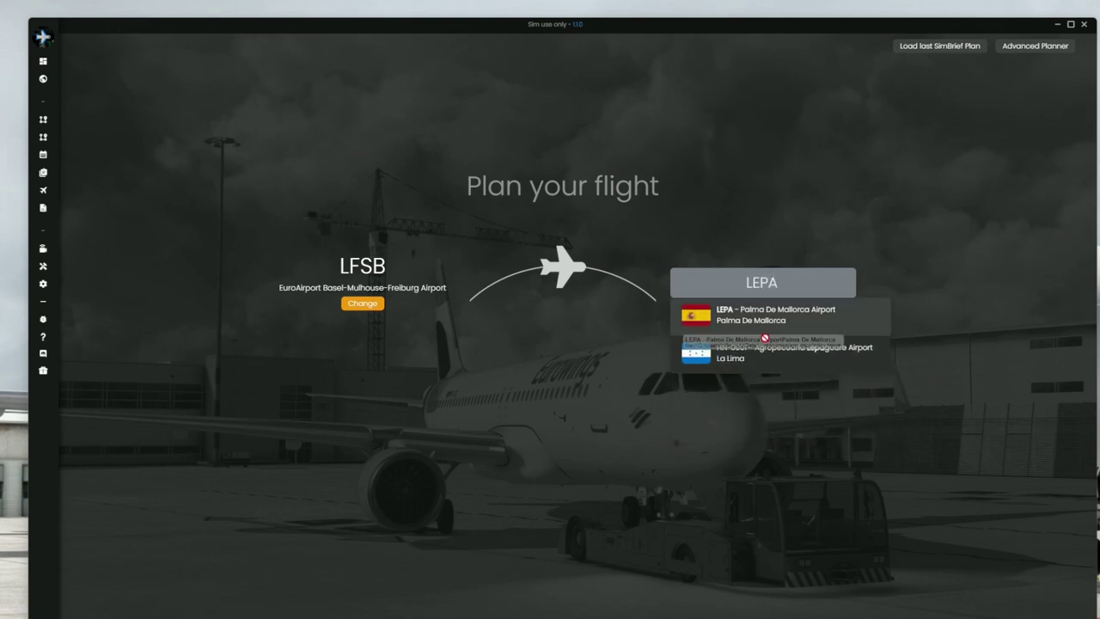
click(787, 328)
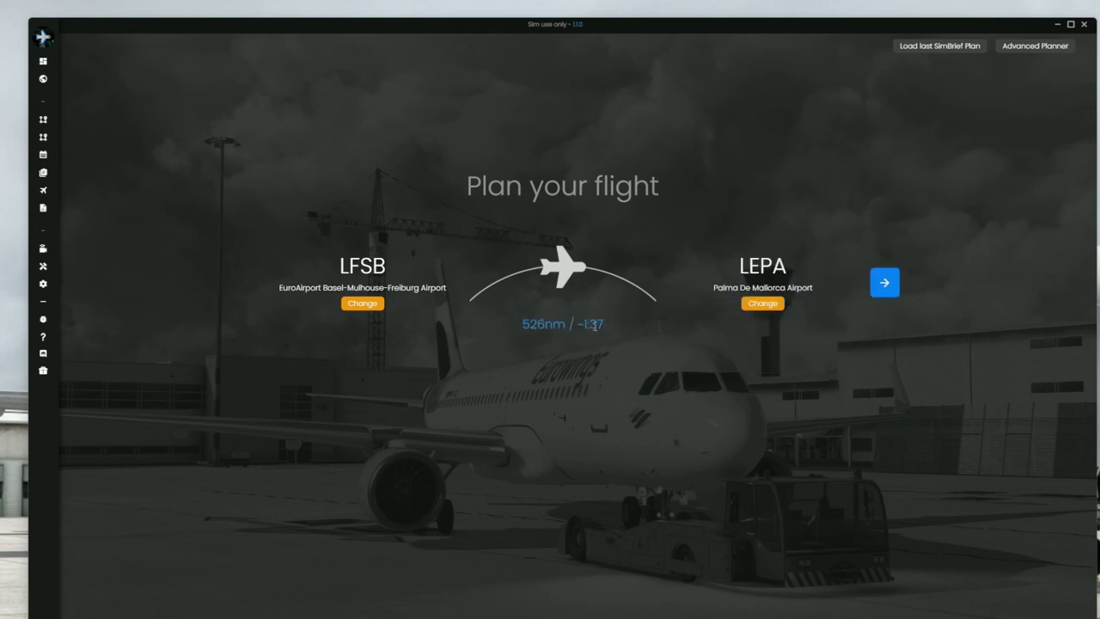
click(894, 291)
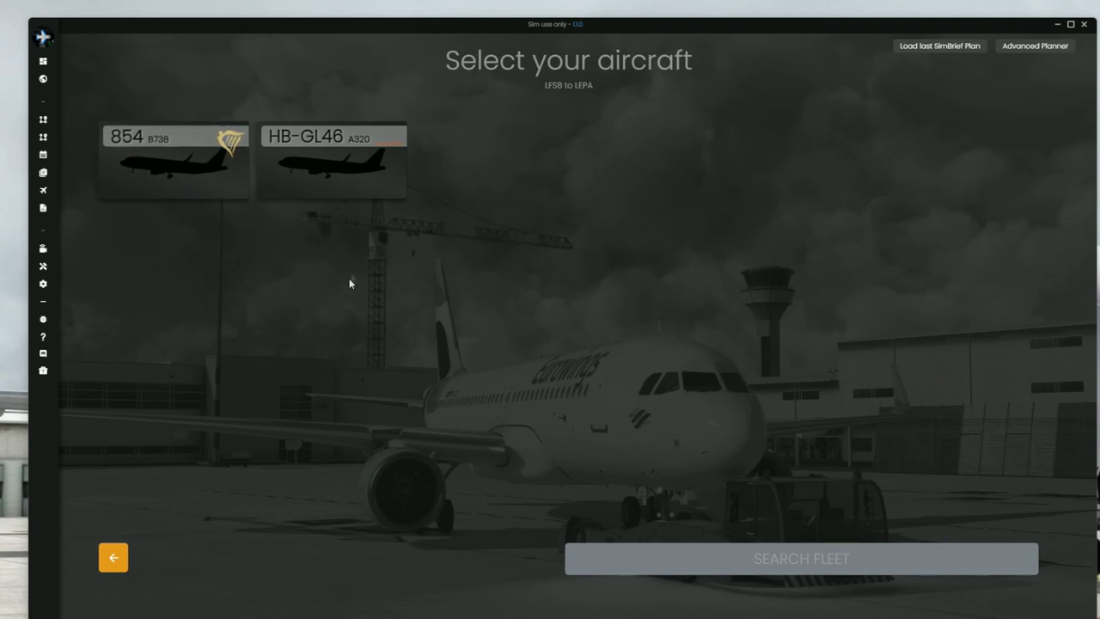
click(337, 137)
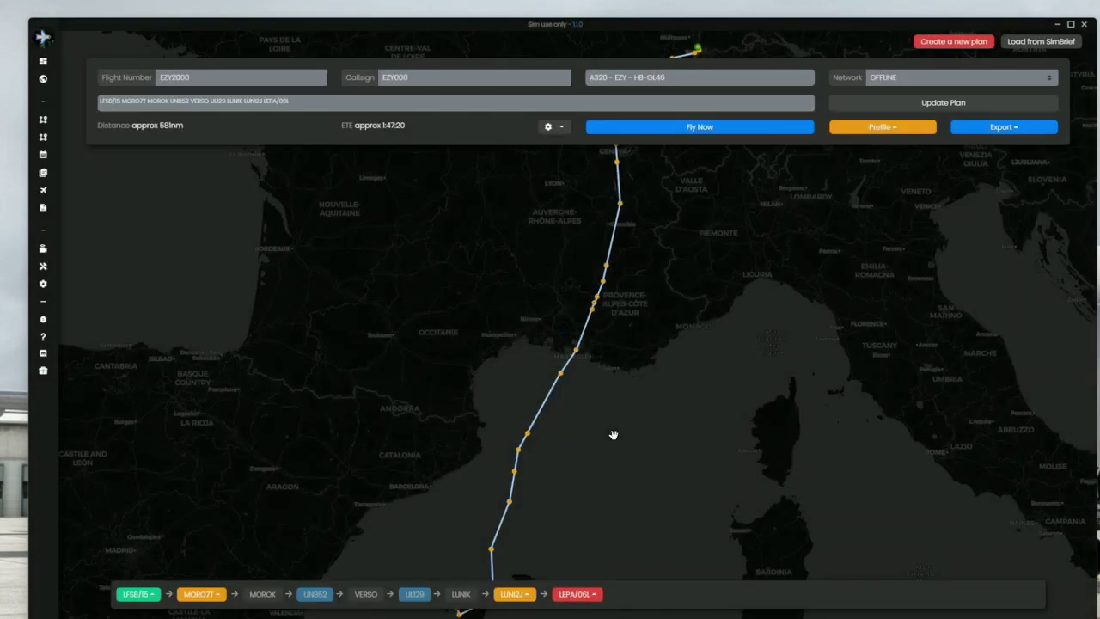
Step: Examine the generated route on the planner map, from the LFSB departure down to the Mediterranean
scroll(629, 222, down, 2)
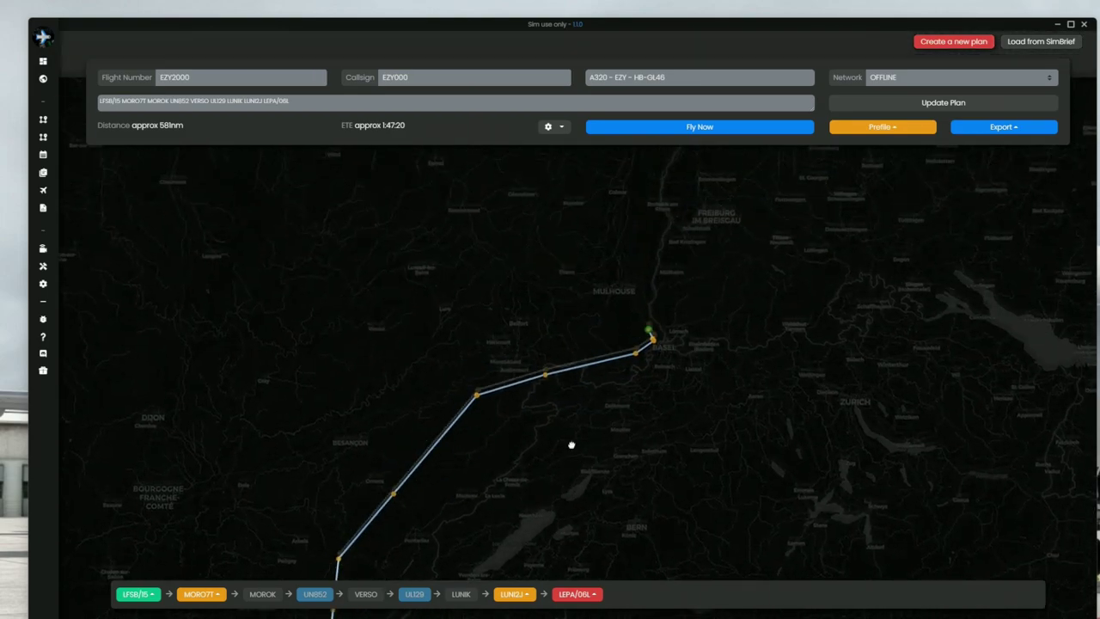
scroll(598, 449, up, 1)
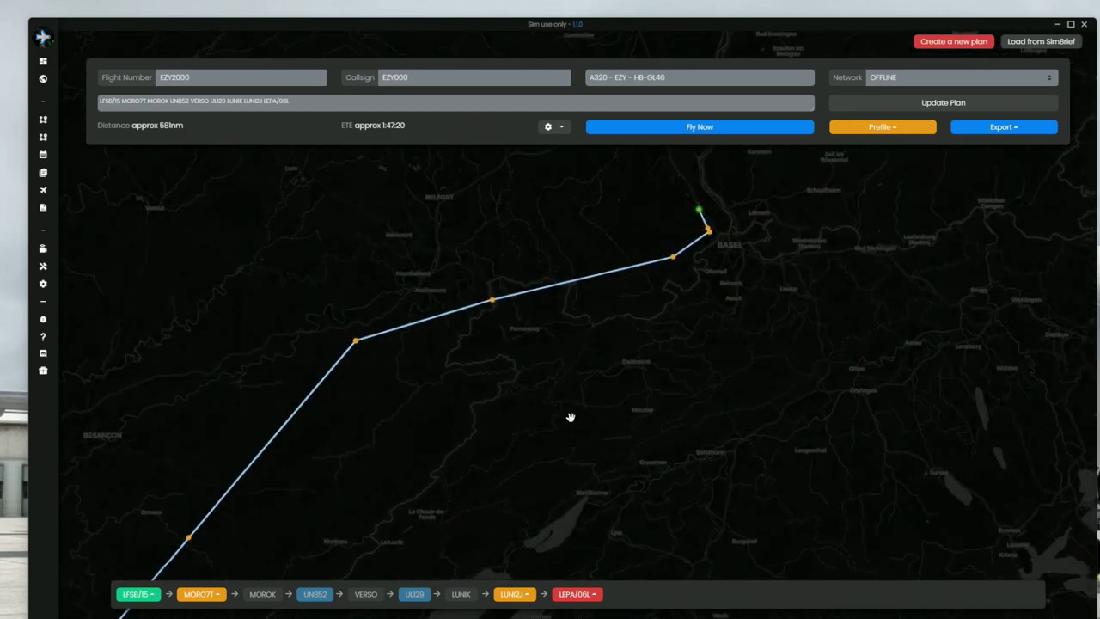
scroll(570, 418, down, 1)
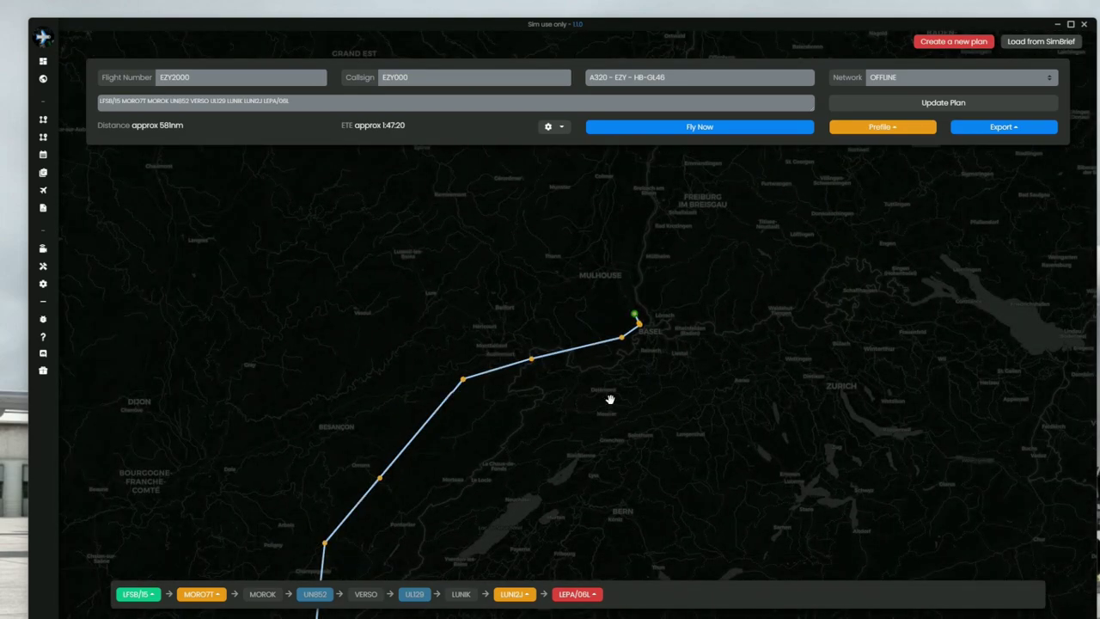
drag(616, 406, 647, 364)
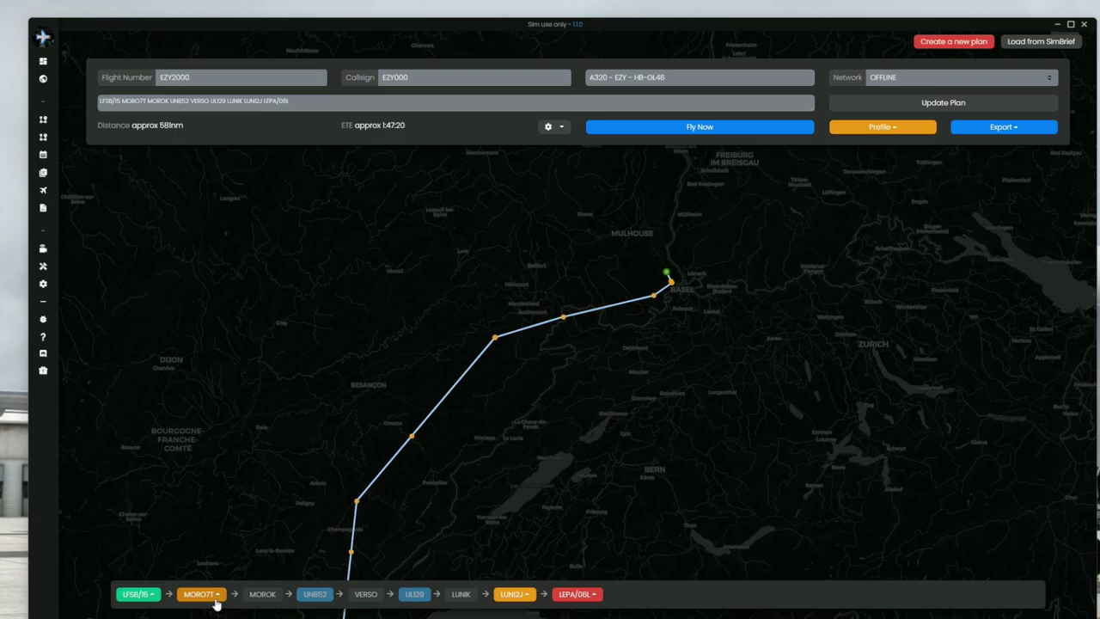
scroll(653, 300, up, 4)
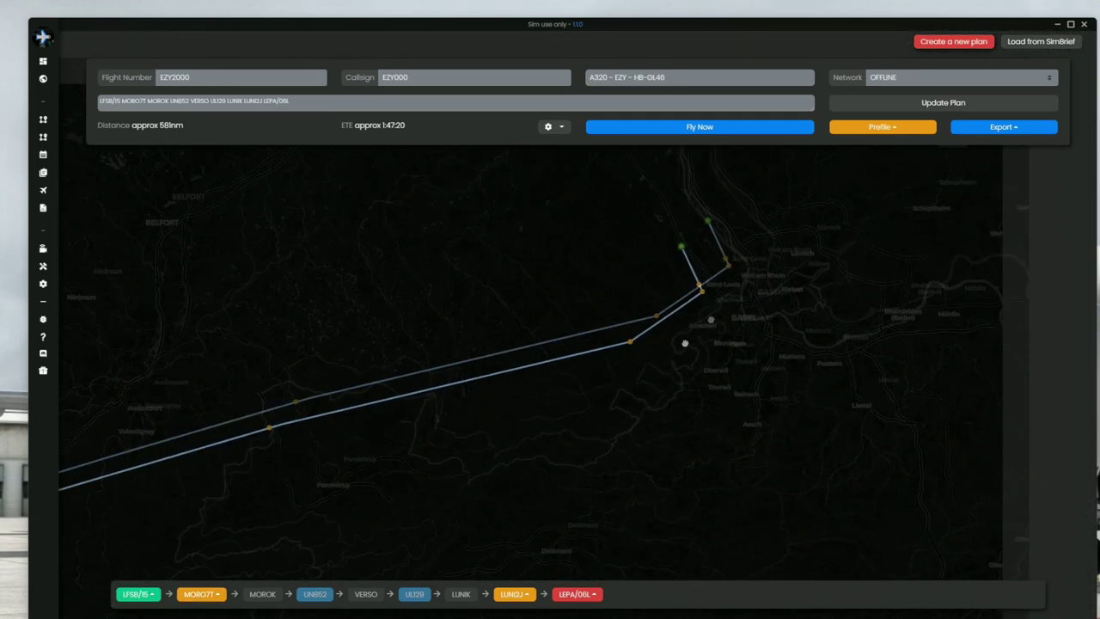
scroll(565, 438, down, 4)
drag(452, 521, 644, 386)
scroll(635, 392, down, 2)
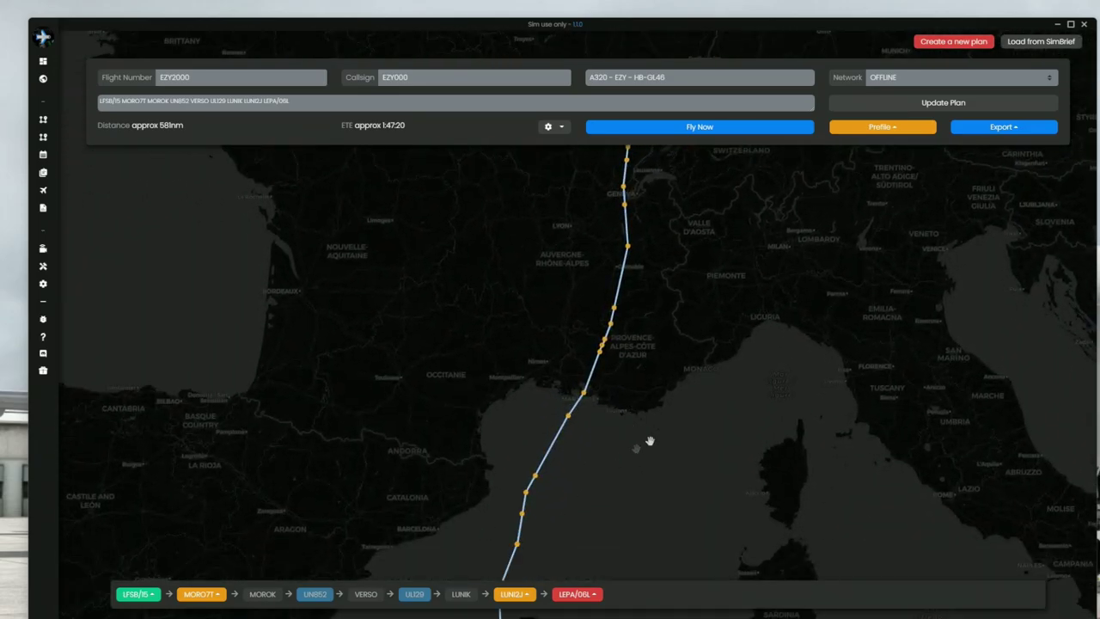
scroll(650, 442, down, 1)
drag(668, 232, 536, 398)
scroll(498, 422, up, 2)
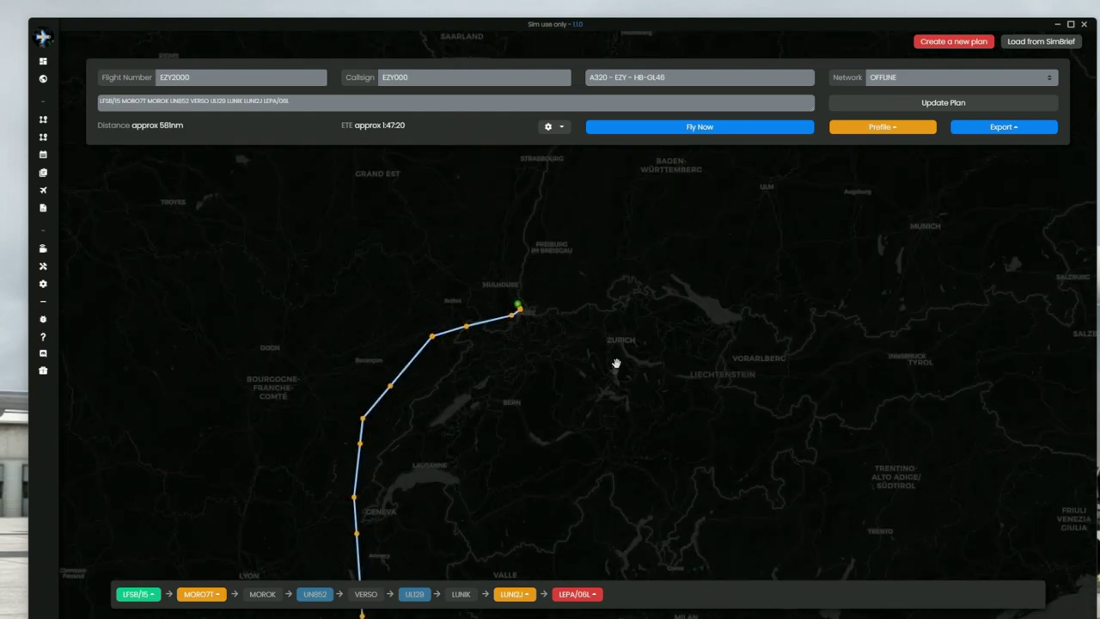
Step: Start flying the planned LFSB to LEPA flight and bring its route into view on the live map
click(654, 129)
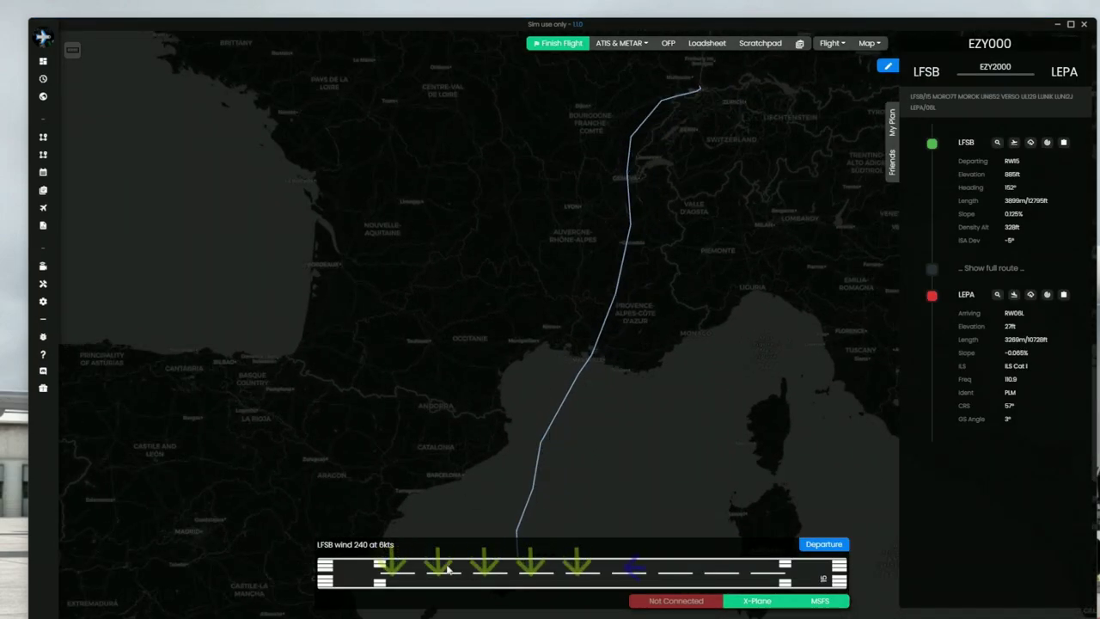
drag(737, 483, 719, 319)
drag(760, 165, 743, 358)
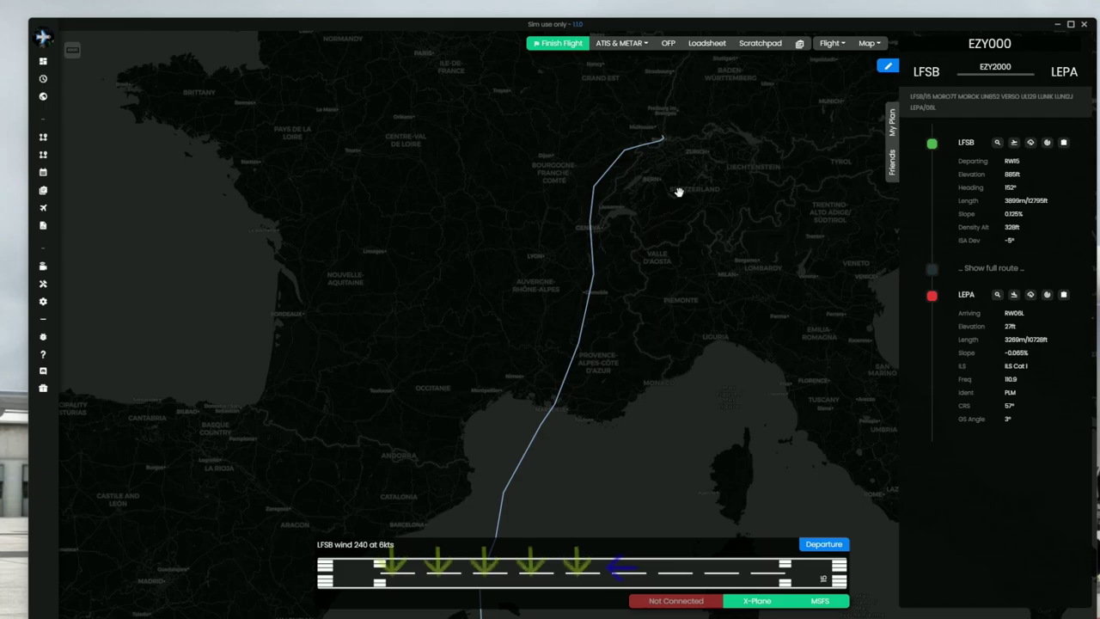
Step: Examine the departure waypoints and altitude restriction on the live map, from LFSB past MOROK towards BOLGI
drag(679, 169, 656, 341)
scroll(632, 314, up, 4)
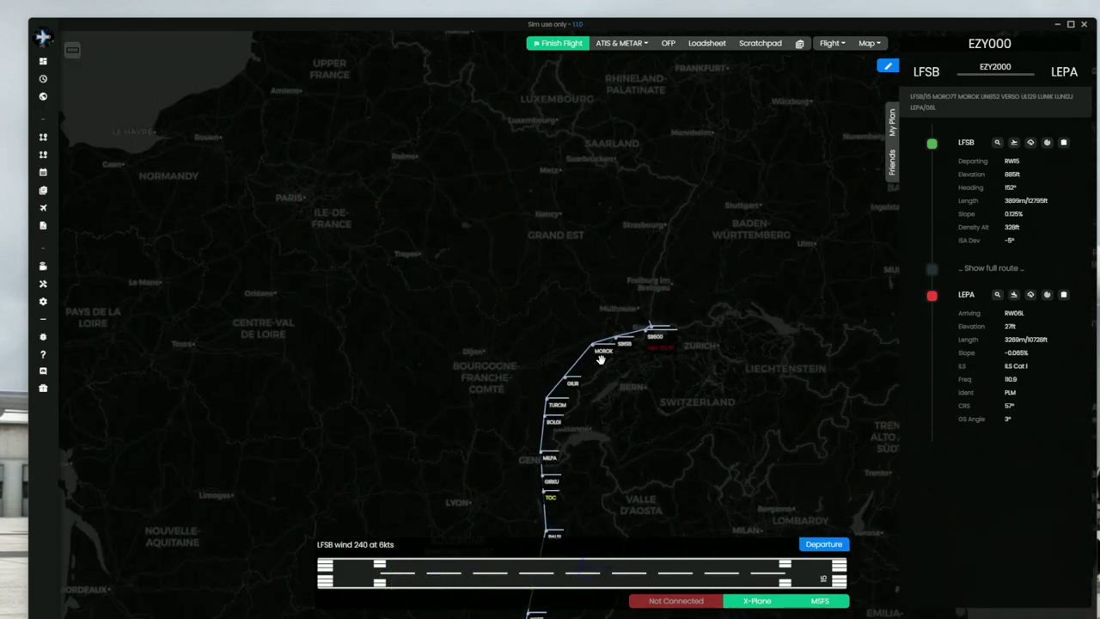
scroll(640, 396, up, 3)
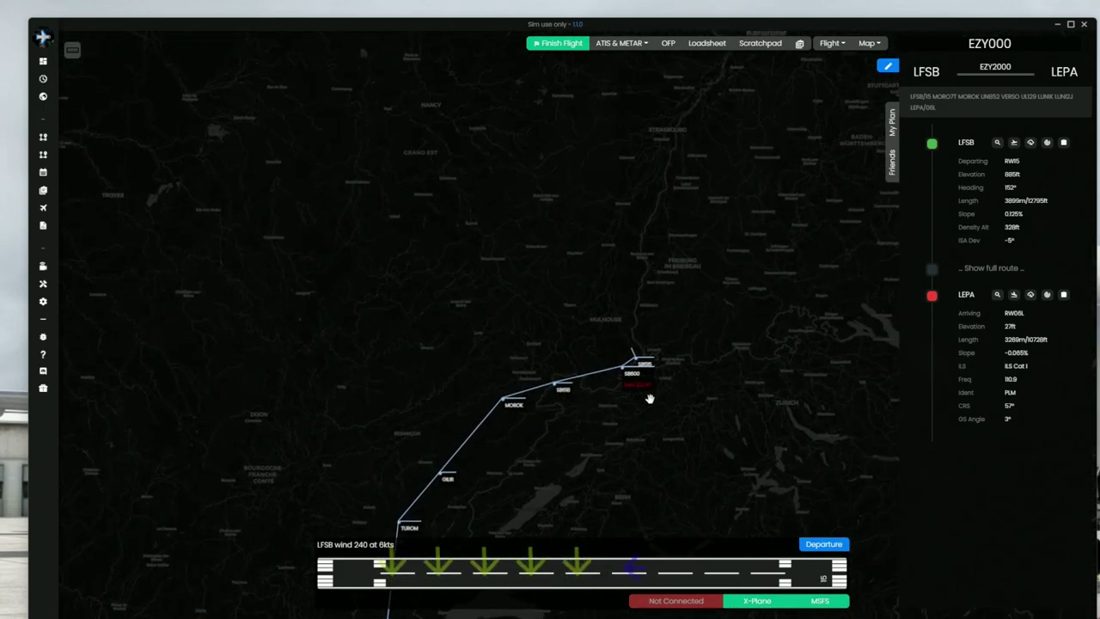
scroll(640, 398, up, 2)
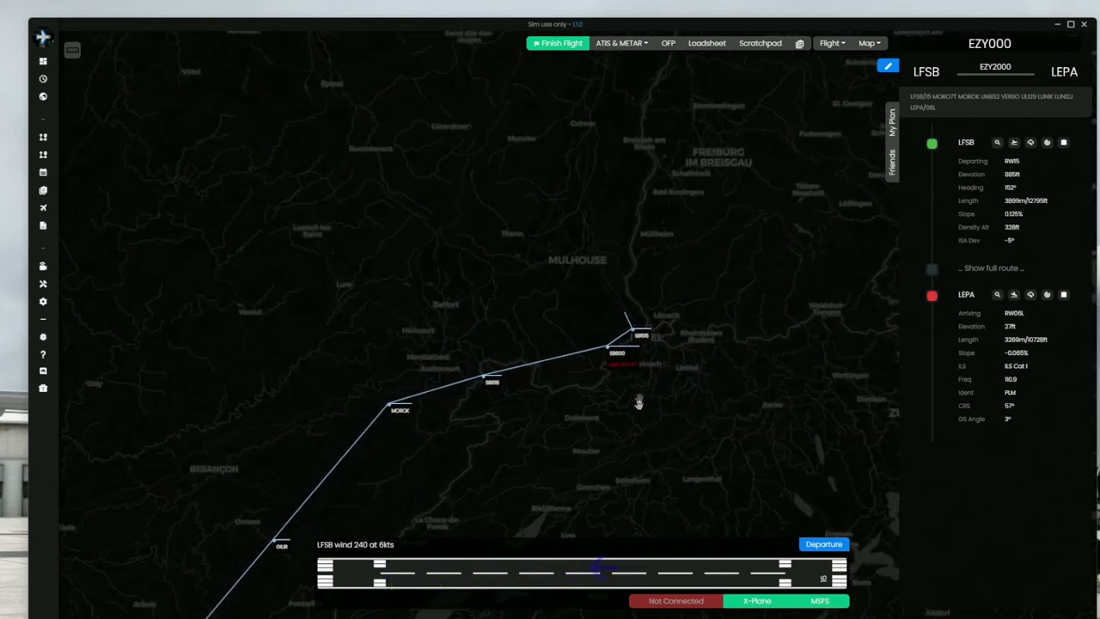
scroll(638, 402, up, 2)
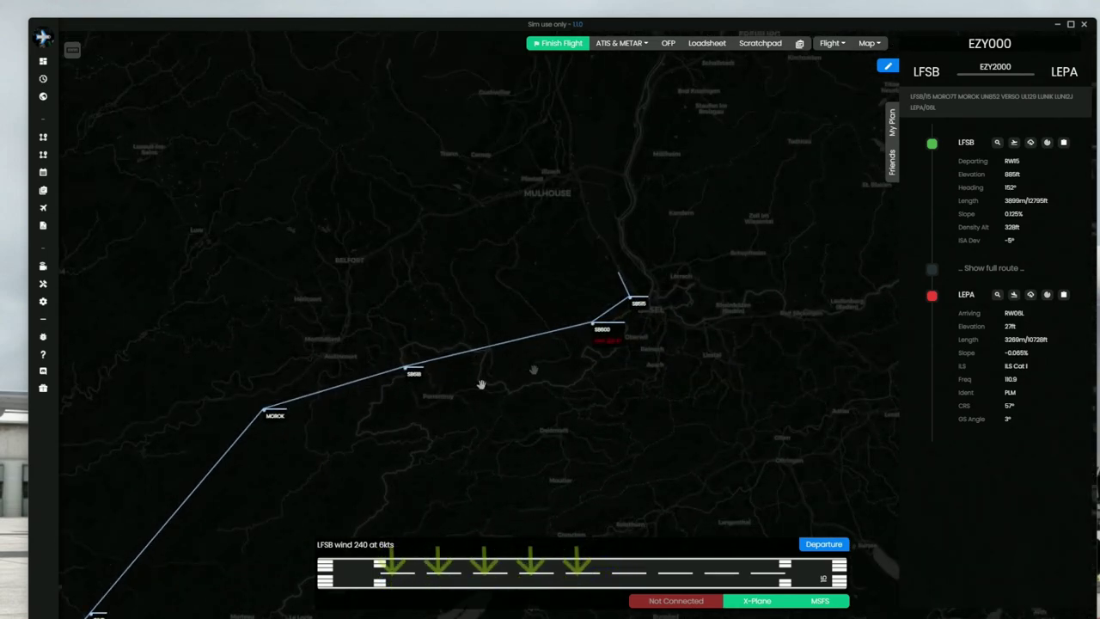
drag(321, 451, 552, 446)
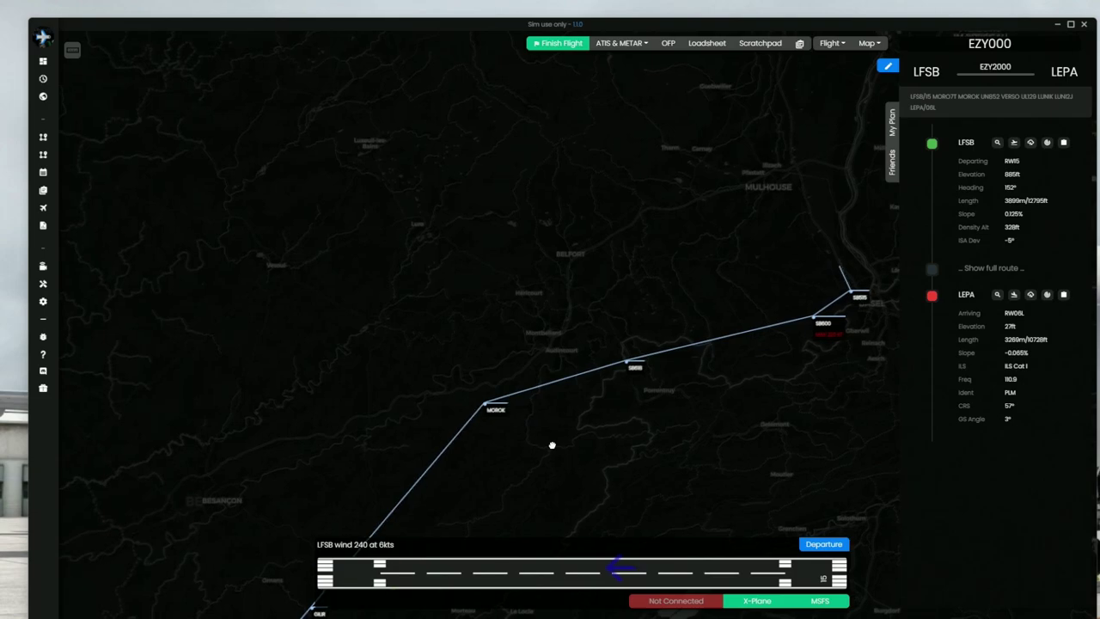
drag(825, 344, 633, 265)
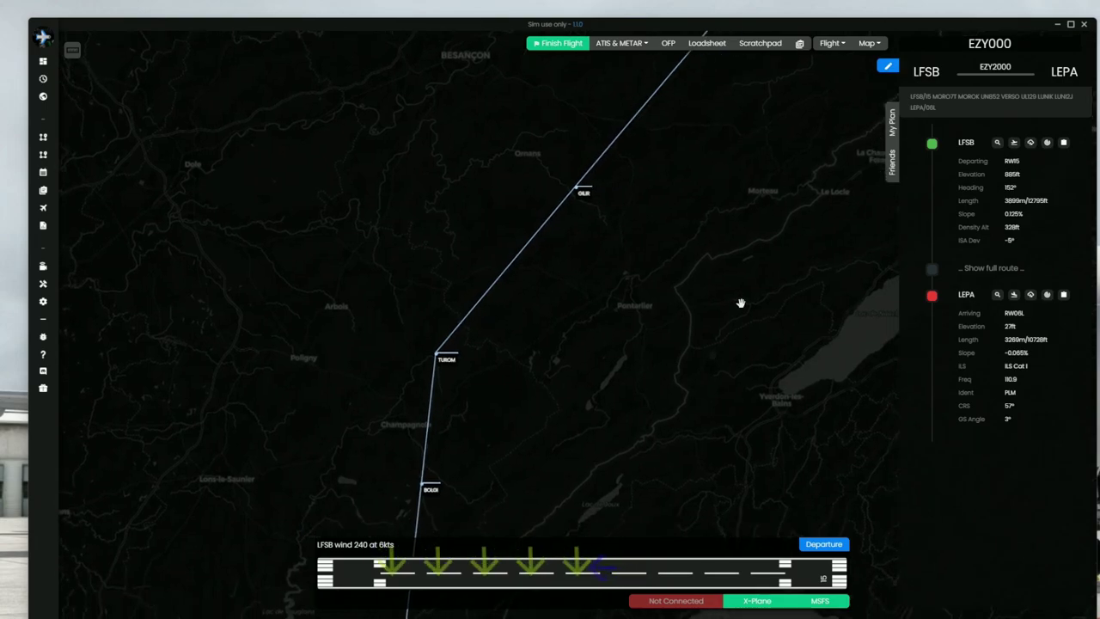
drag(712, 355, 381, 425)
drag(627, 221, 698, 411)
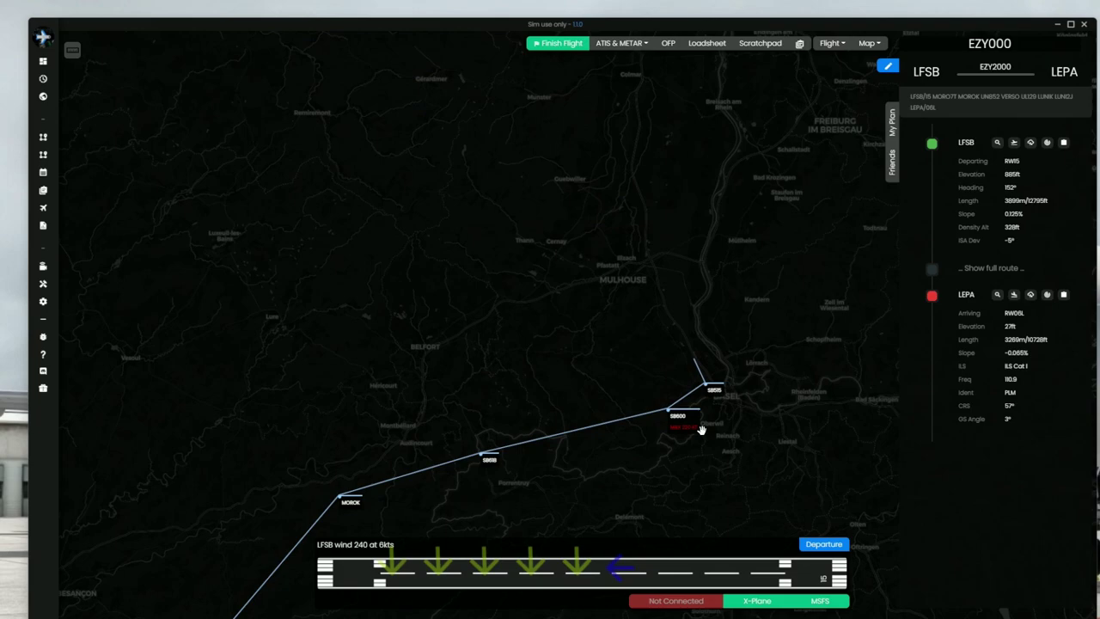
scroll(701, 429, up, 1)
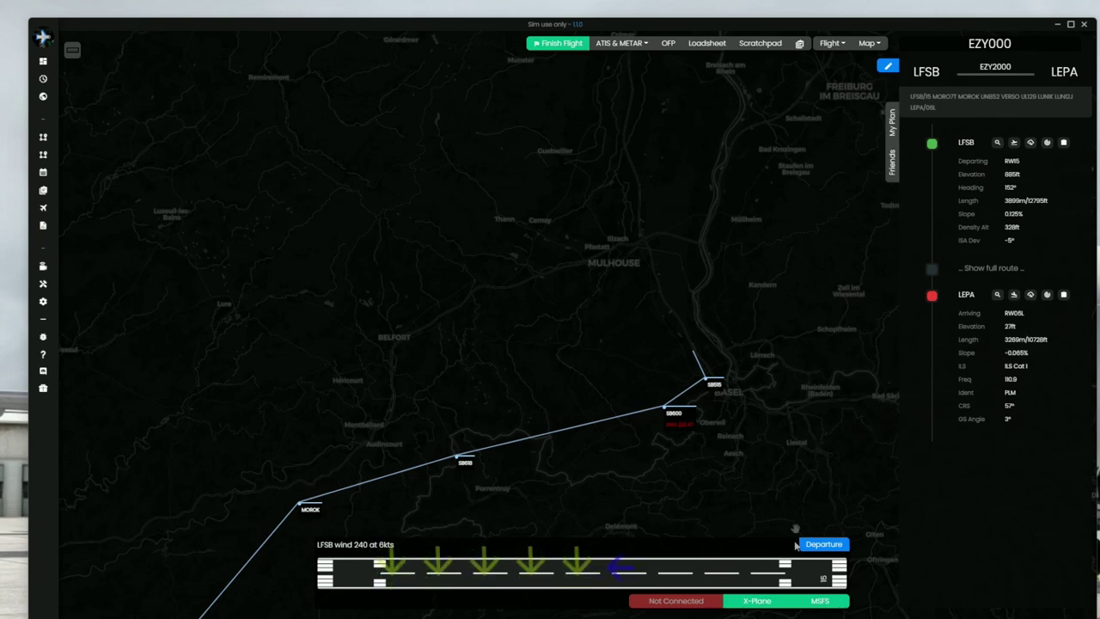
scroll(766, 219, down, 1)
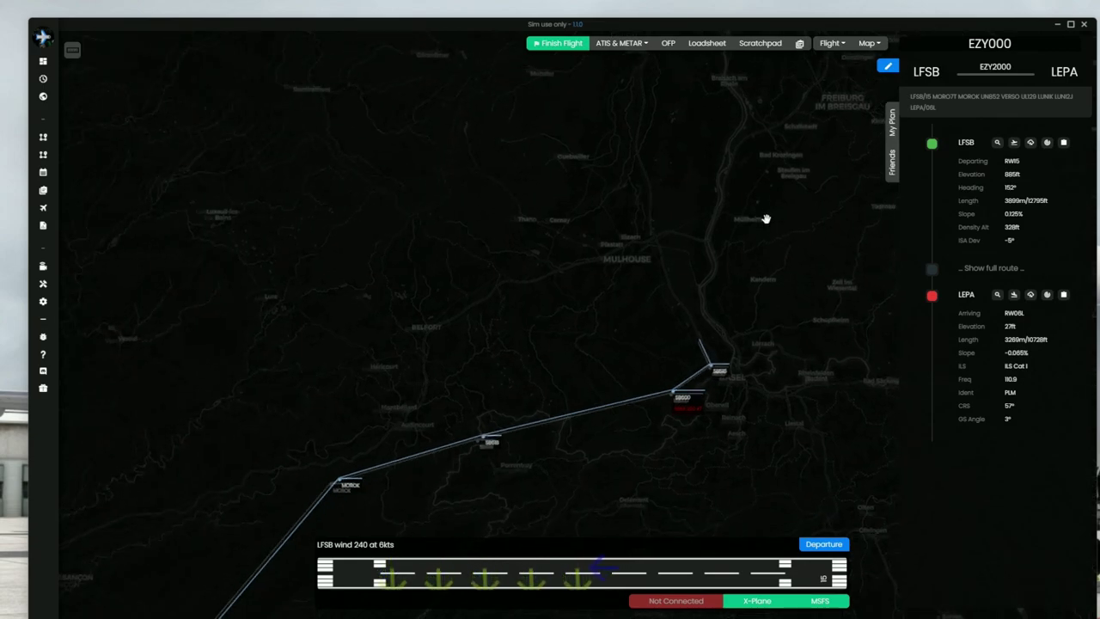
Step: Read the METAR reports for the departure airport LFSB and the arrival airport LEPA
click(621, 50)
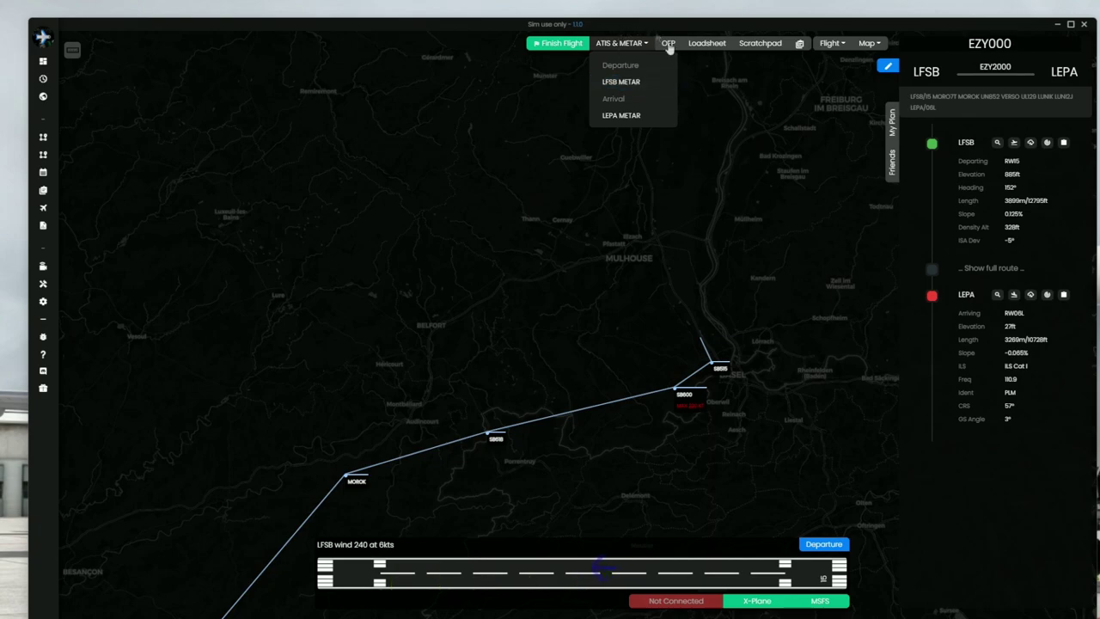
click(631, 86)
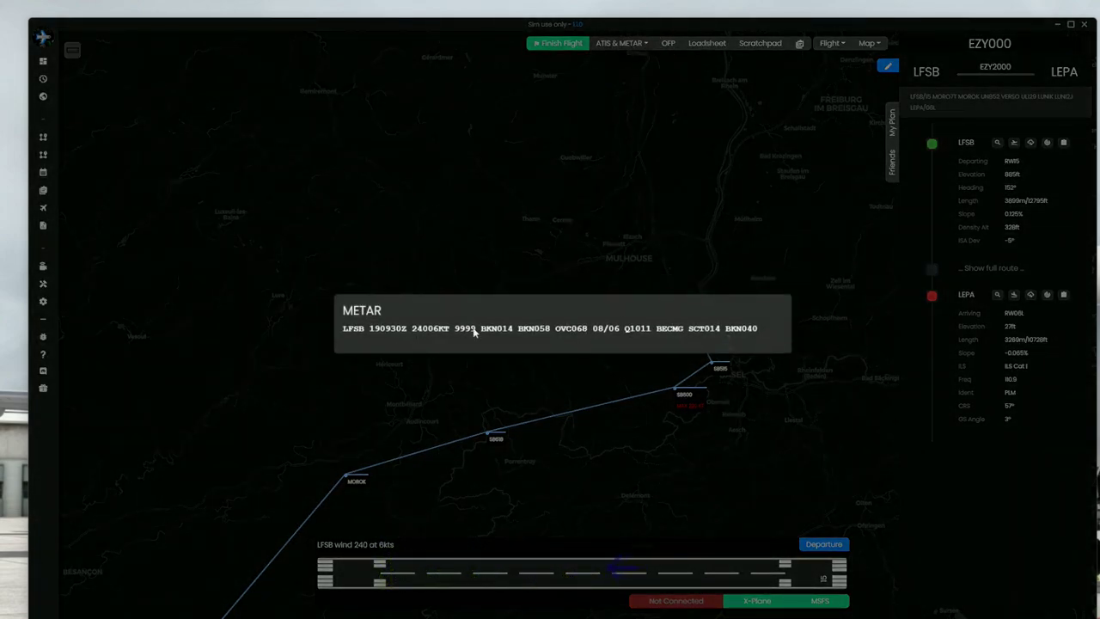
click(649, 87)
click(636, 43)
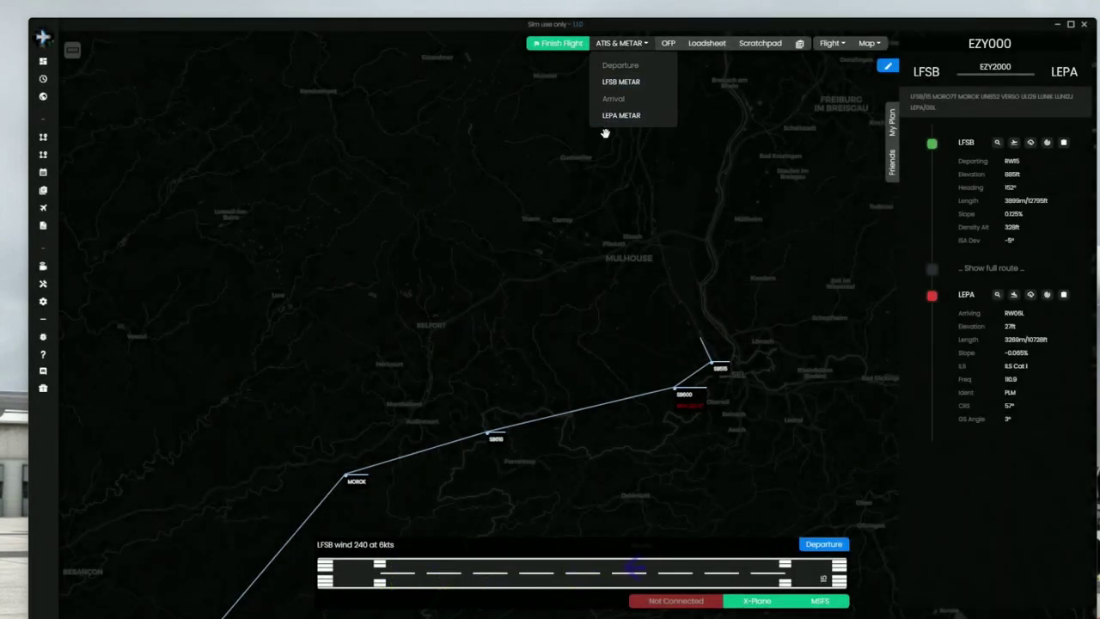
click(622, 115)
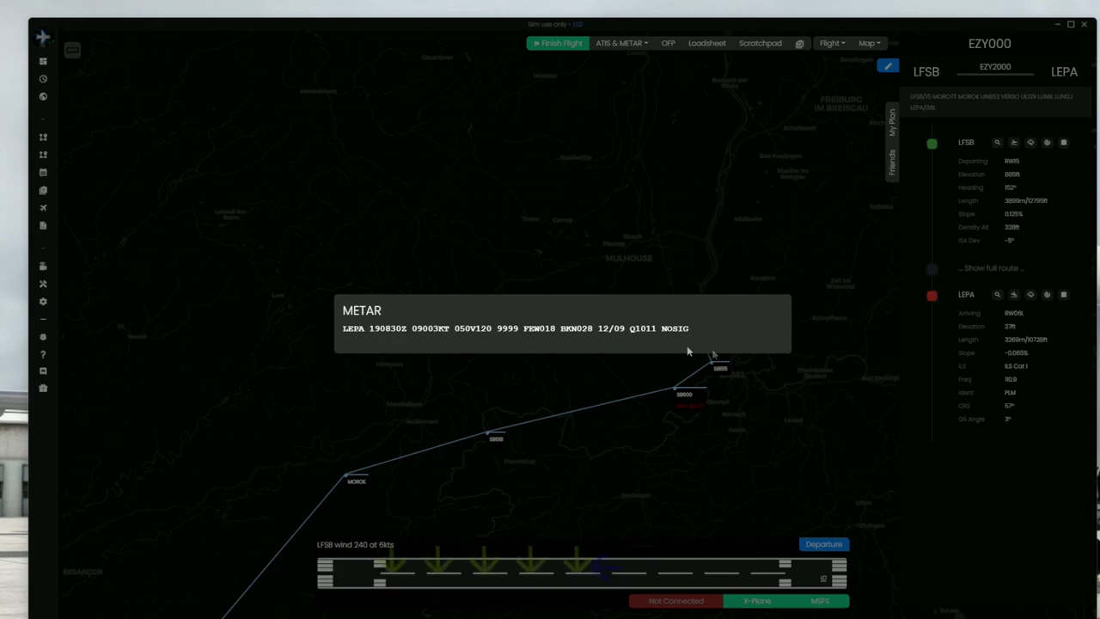
click(687, 145)
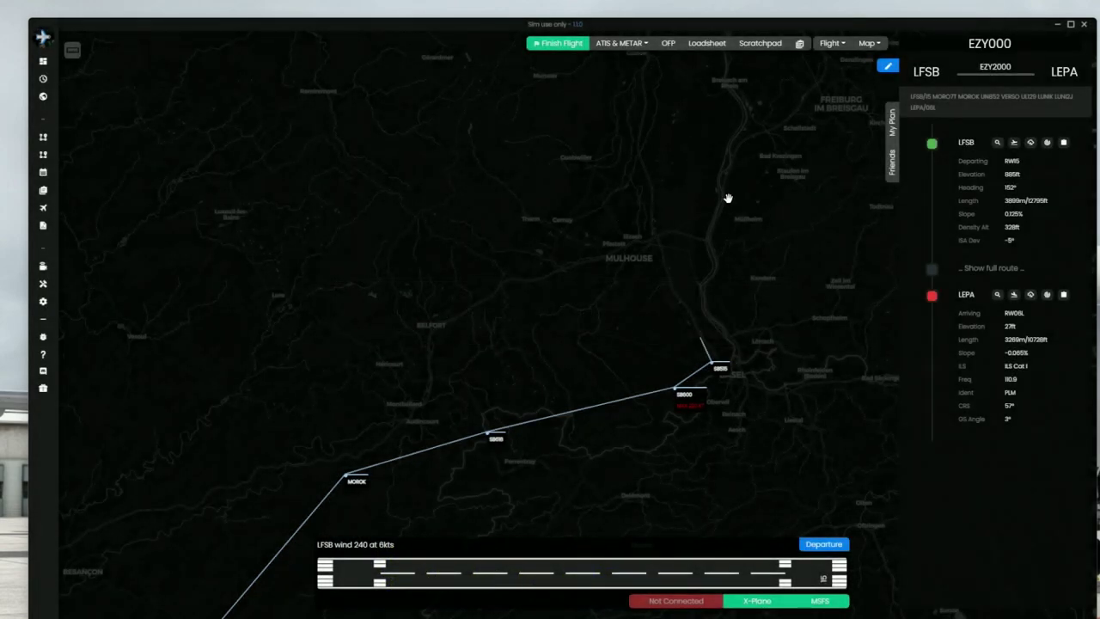
Step: Follow the route south on the live map and examine the top of descent point near LUNIK
drag(520, 443, 639, 216)
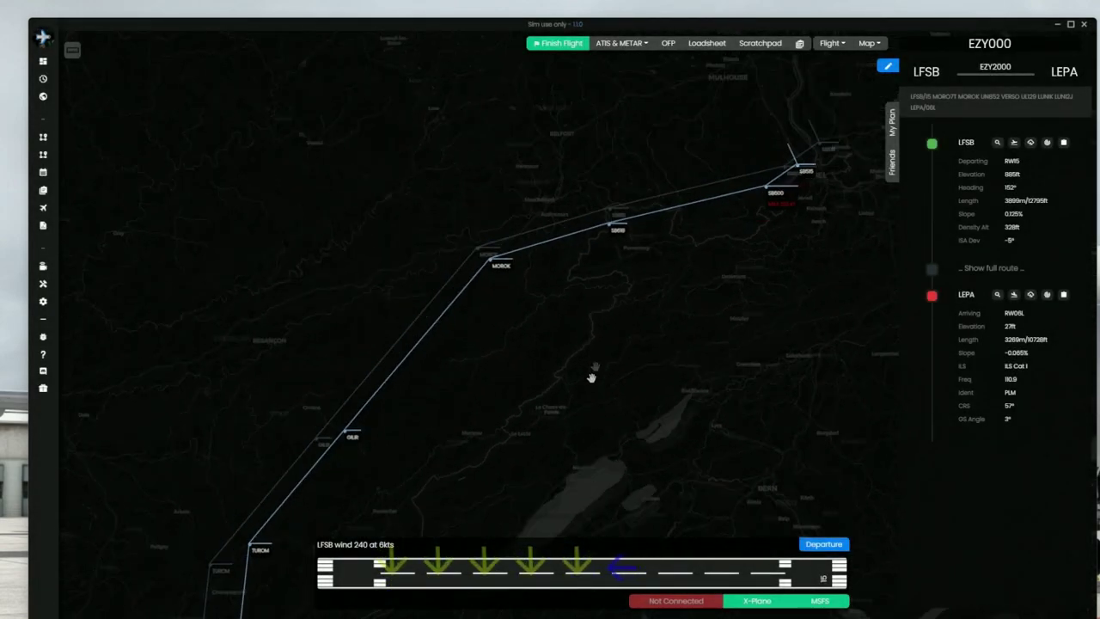
drag(592, 376, 597, 204)
scroll(567, 352, down, 3)
drag(550, 401, 649, 238)
scroll(556, 415, up, 3)
drag(557, 416, 673, 192)
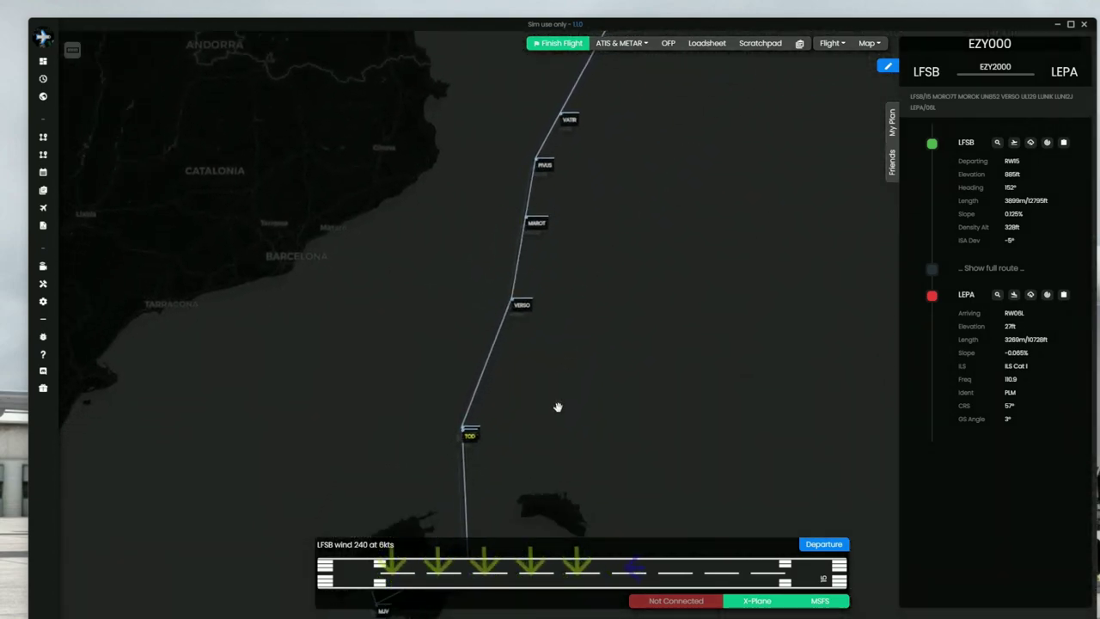
drag(560, 405, 575, 198)
scroll(522, 303, up, 2)
drag(545, 152, 545, 315)
scroll(475, 290, up, 2)
scroll(474, 290, up, 3)
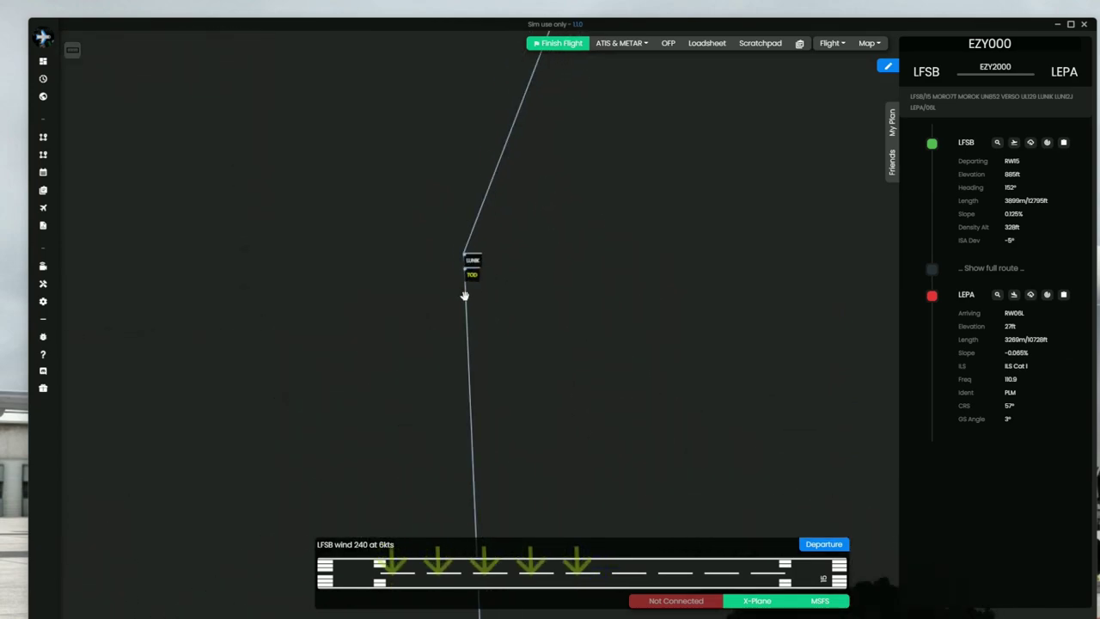
scroll(474, 312, down, 3)
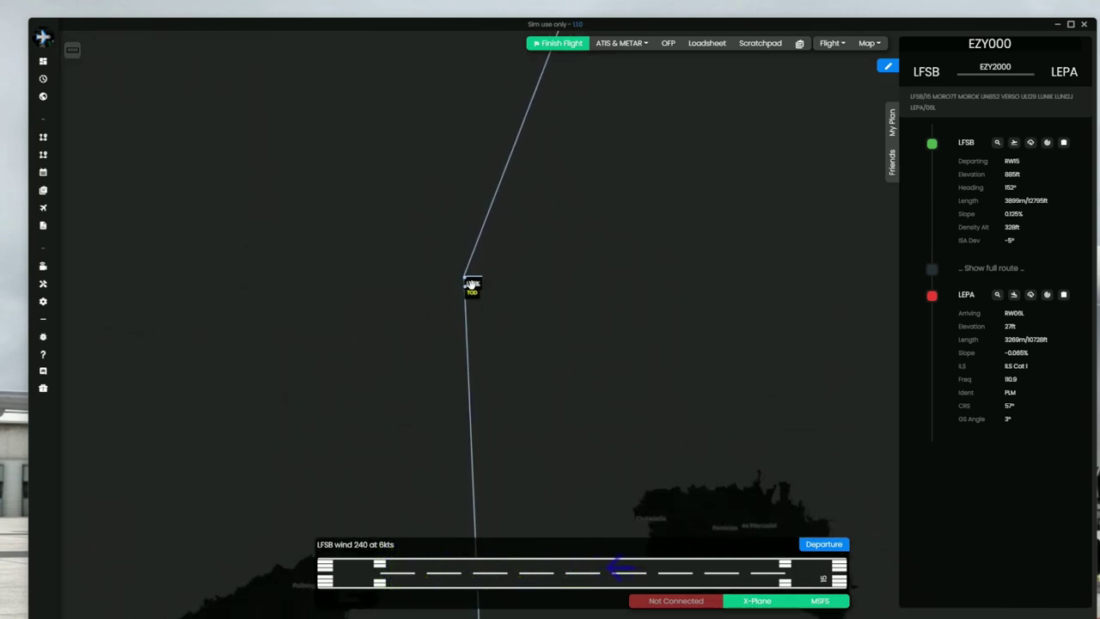
Step: Examine the arrival section of the route over Mallorca, from CDP and NAKOP via MJV into LEPA
scroll(495, 375, down, 2)
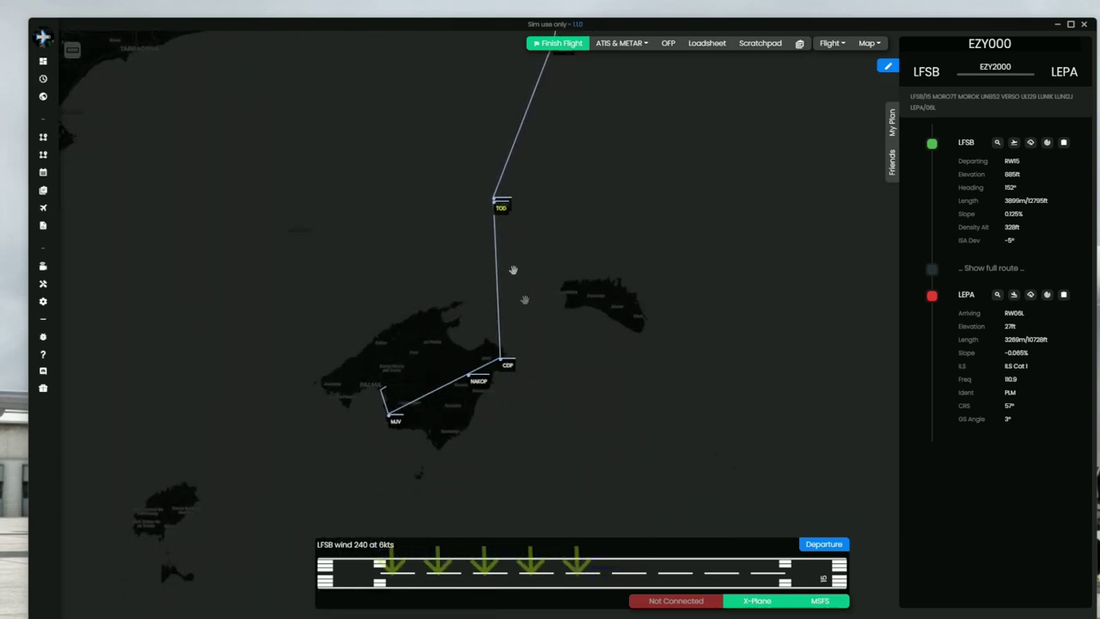
scroll(429, 404, up, 3)
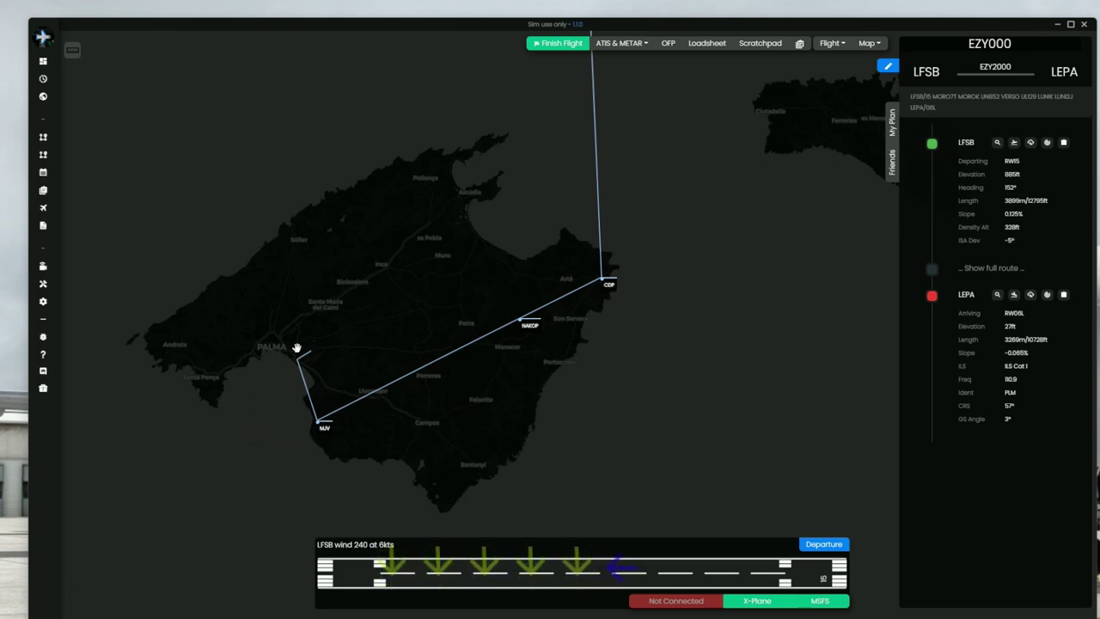
scroll(650, 282, down, 4)
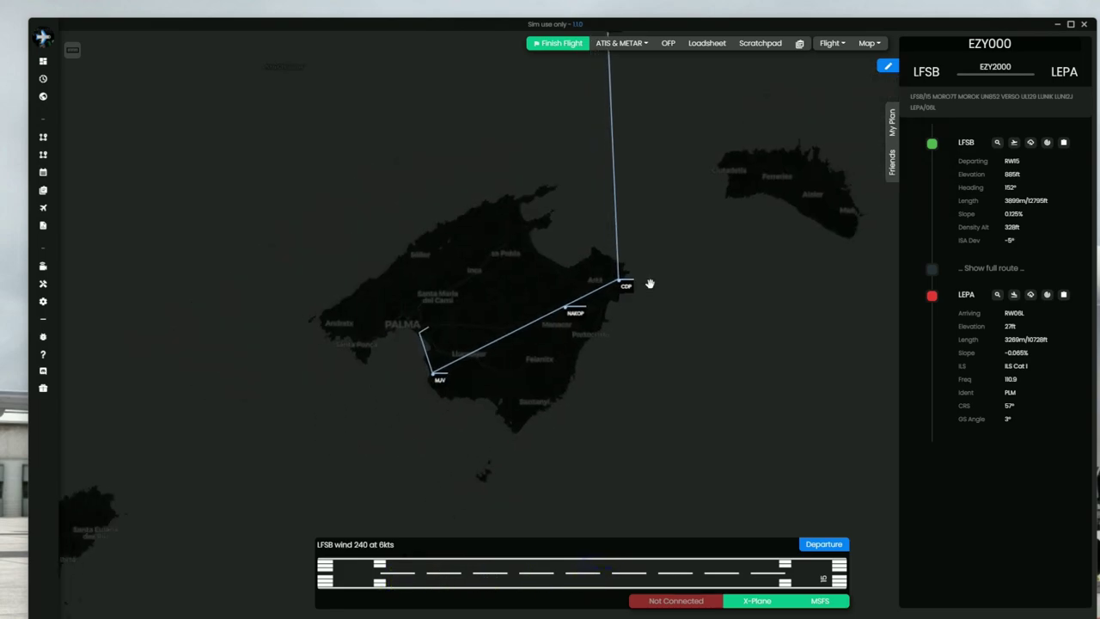
scroll(629, 341, up, 2)
scroll(613, 238, down, 2)
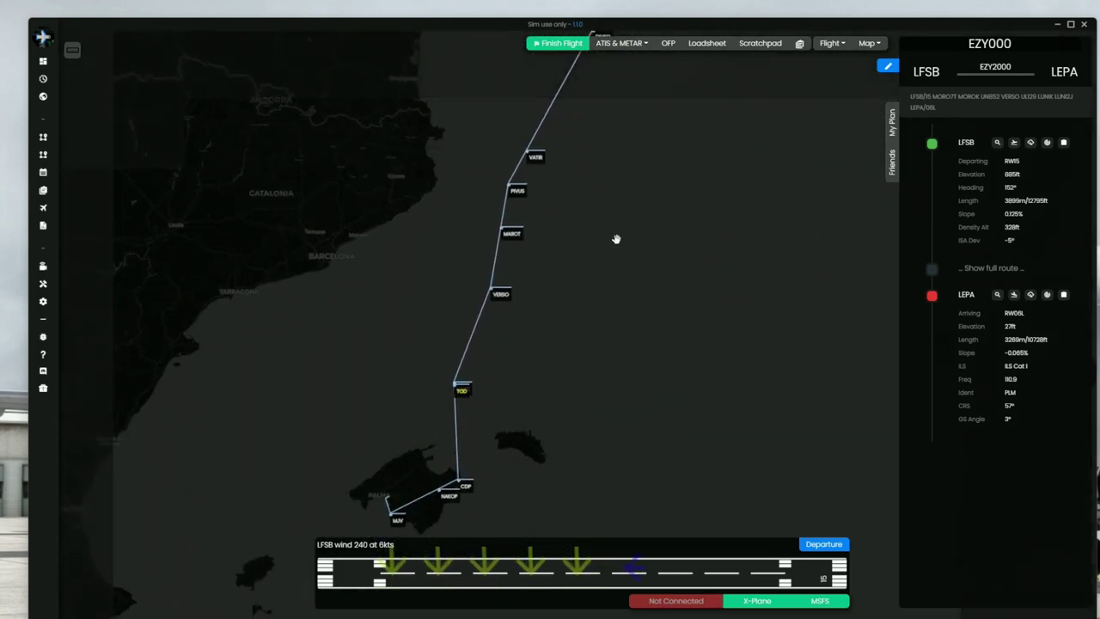
Step: Return along the route to LFSB and examine the departure section past MOROK and TOC down to BALSI
scroll(621, 361, up, 2)
drag(666, 167, 557, 464)
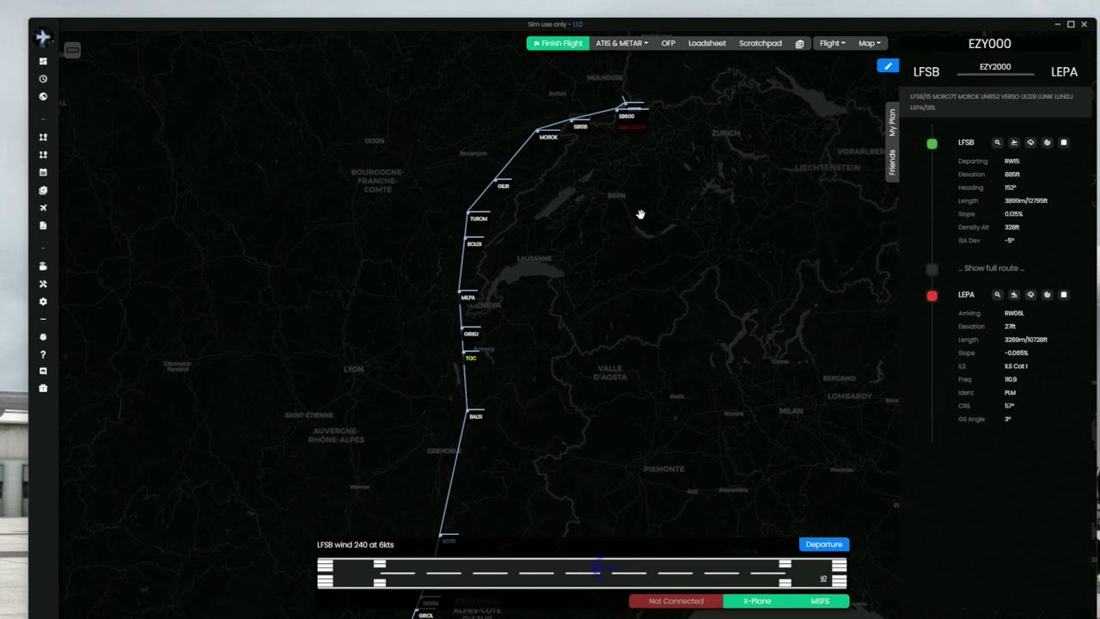
drag(639, 216, 605, 302)
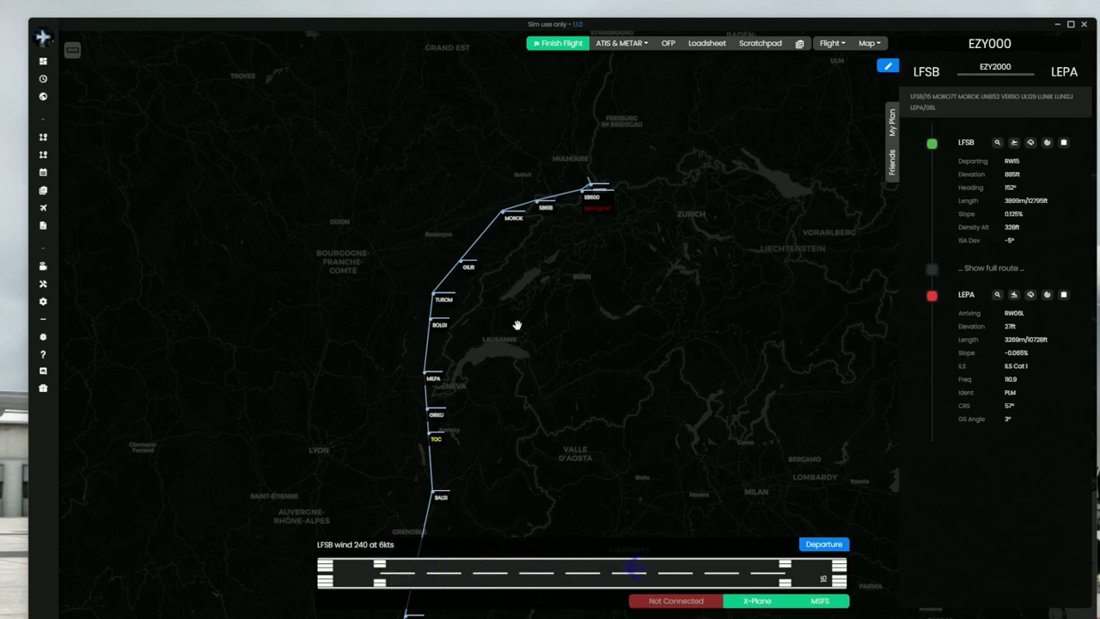
scroll(519, 324, down, 1)
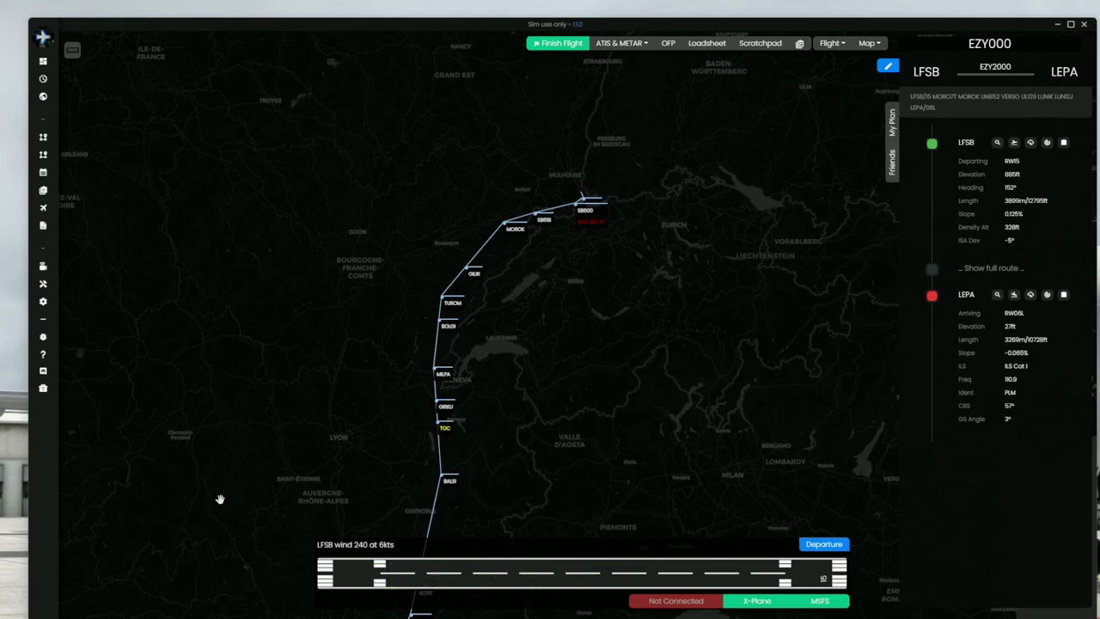
Step: Read through the flight's OFP, covering planned fuel, times, weights, the flight log and the ATC flight plan
click(668, 43)
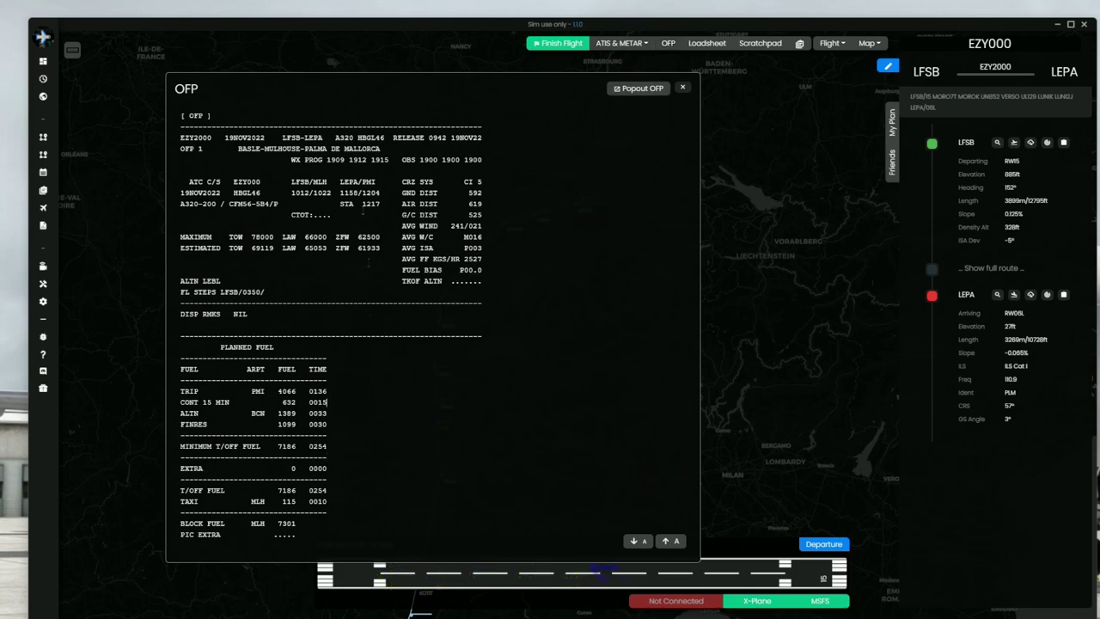
scroll(437, 324, down, 20)
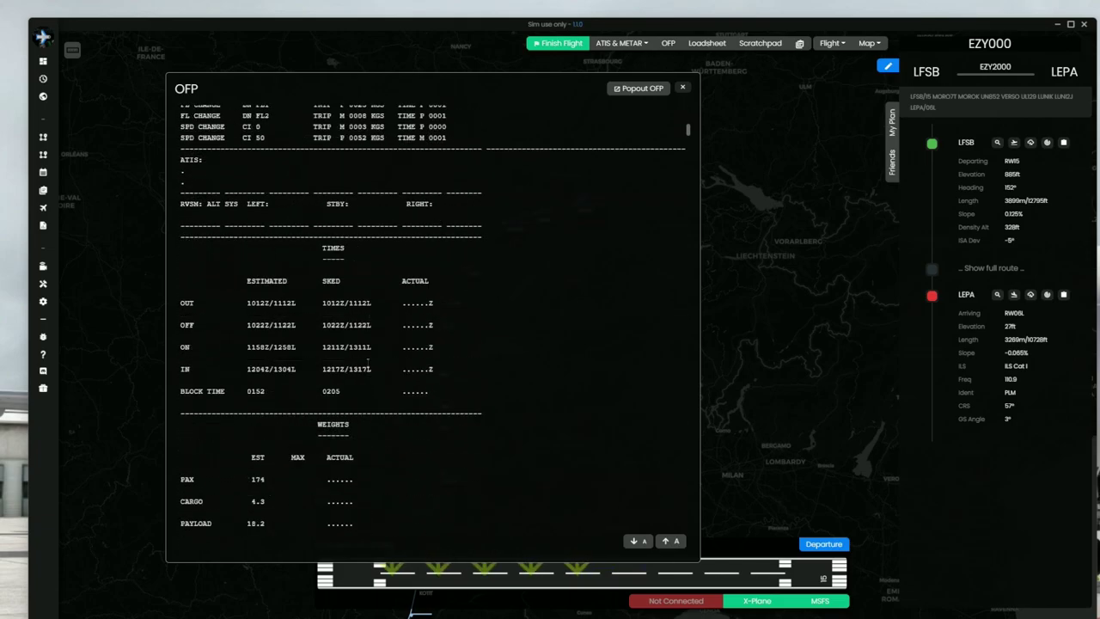
scroll(372, 369, down, 15)
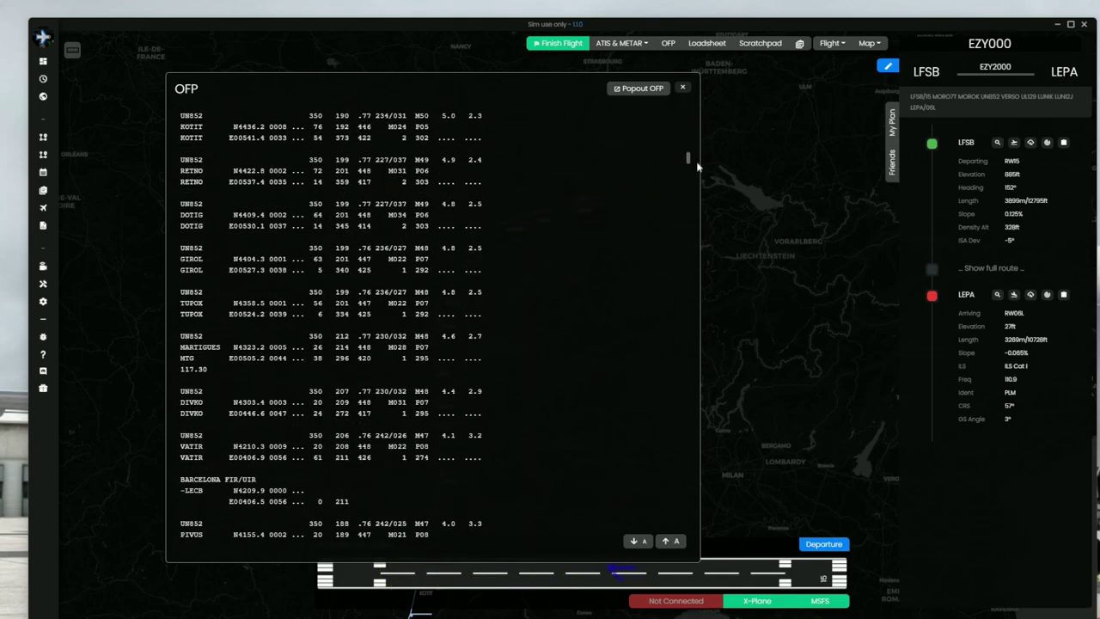
drag(690, 155, 696, 98)
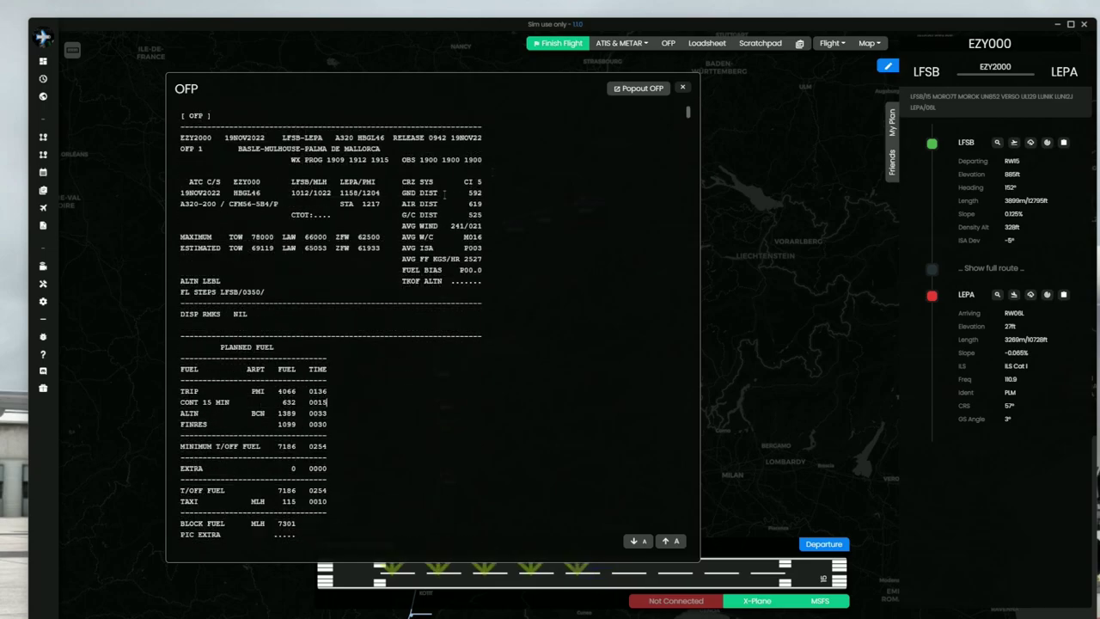
scroll(445, 194, down, 10)
scroll(508, 336, up, 12)
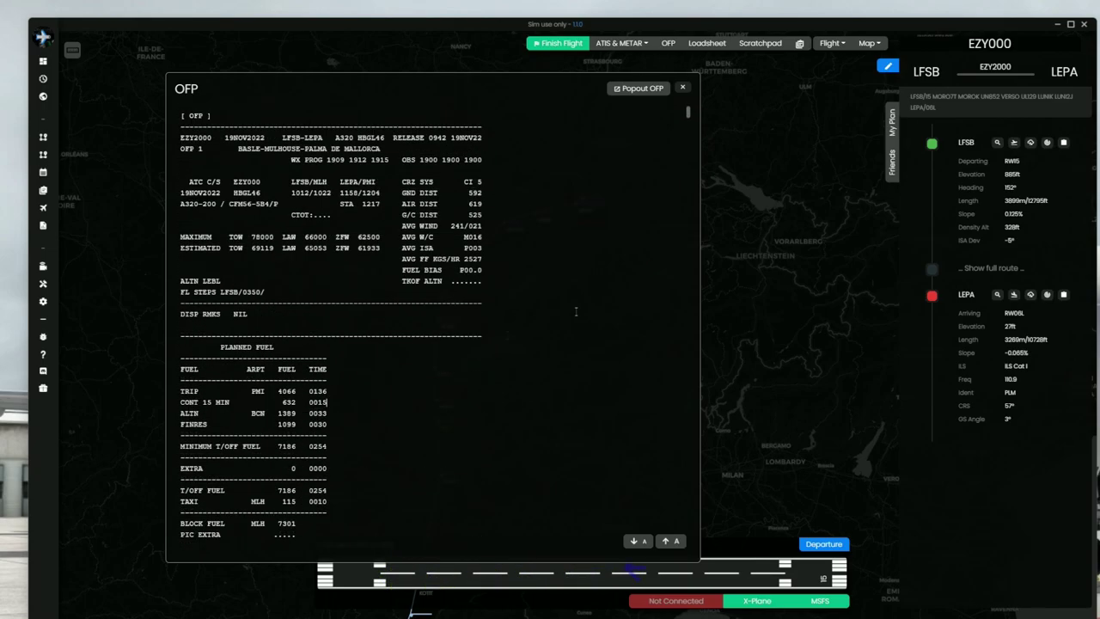
scroll(402, 345, down, 15)
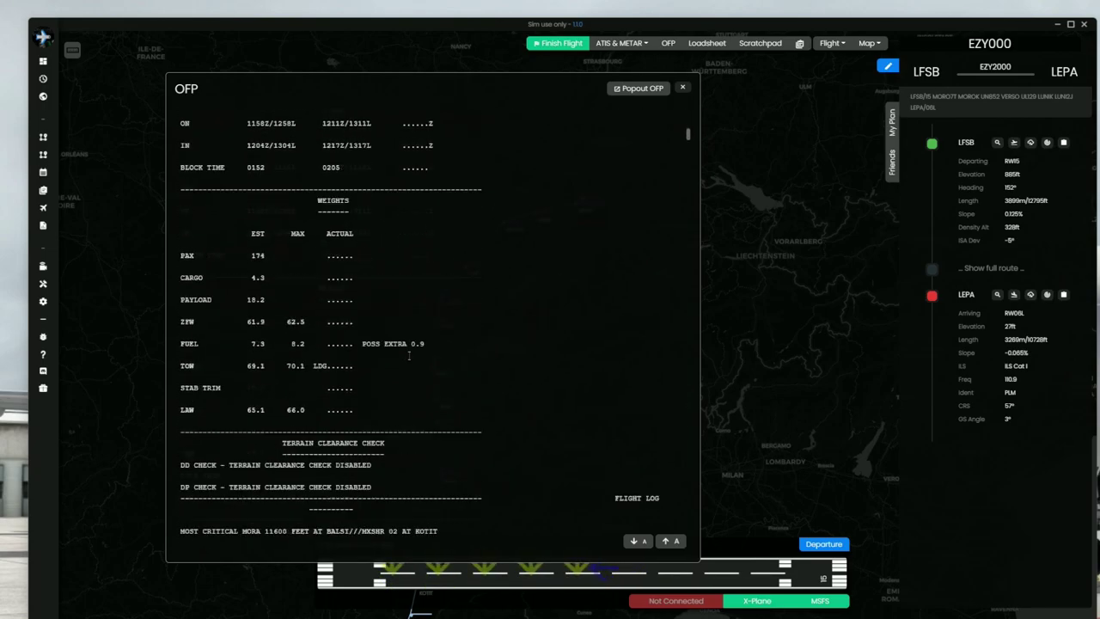
scroll(422, 359, down, 12)
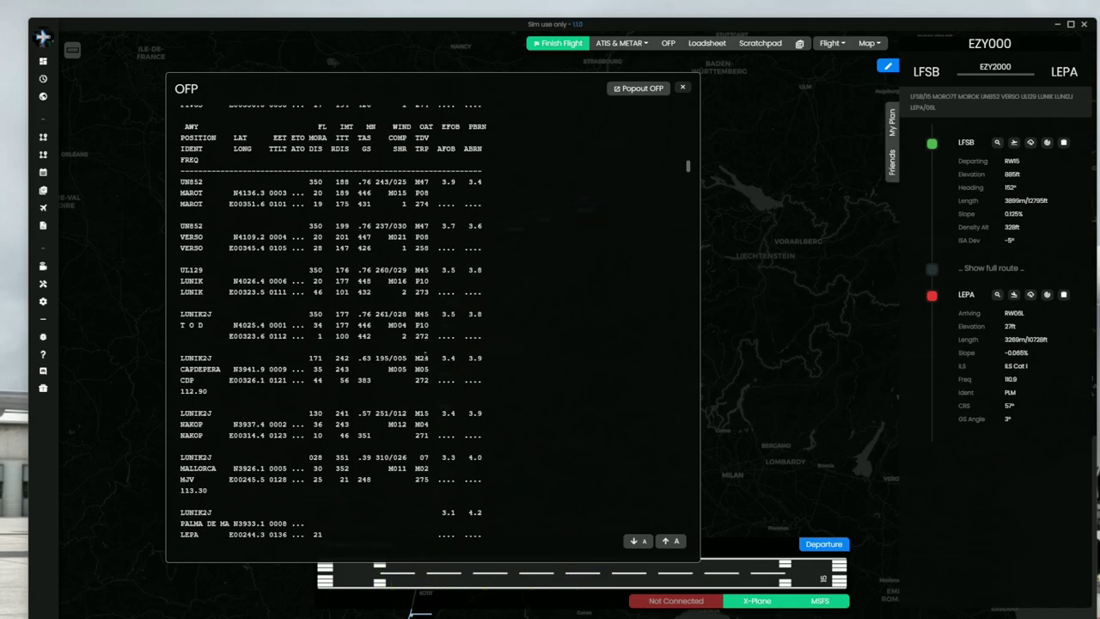
scroll(426, 361, down, 8)
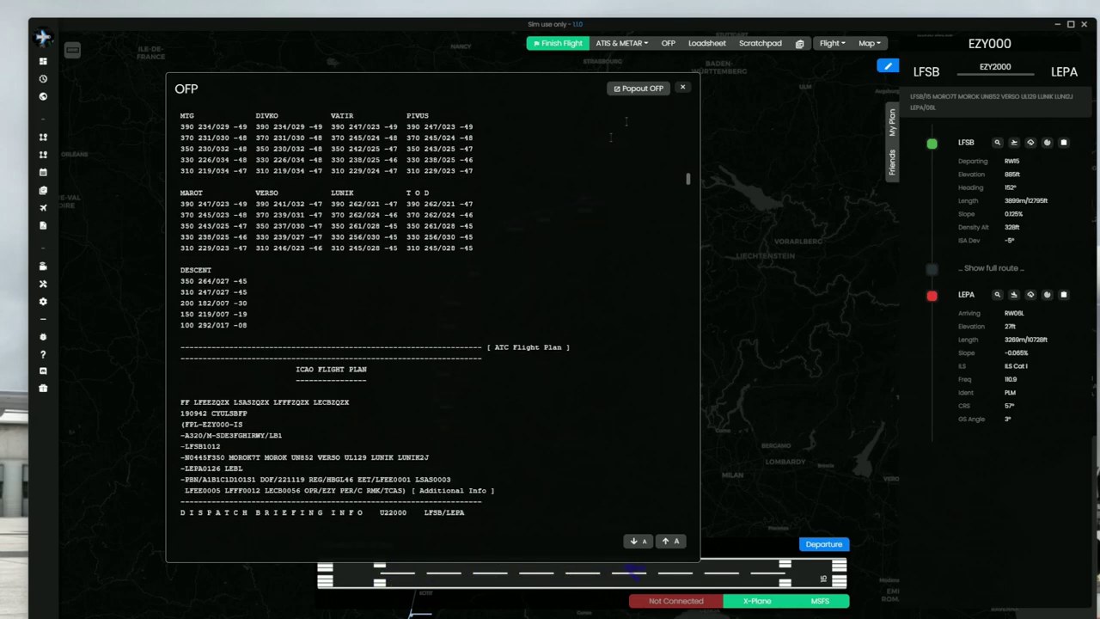
click(683, 89)
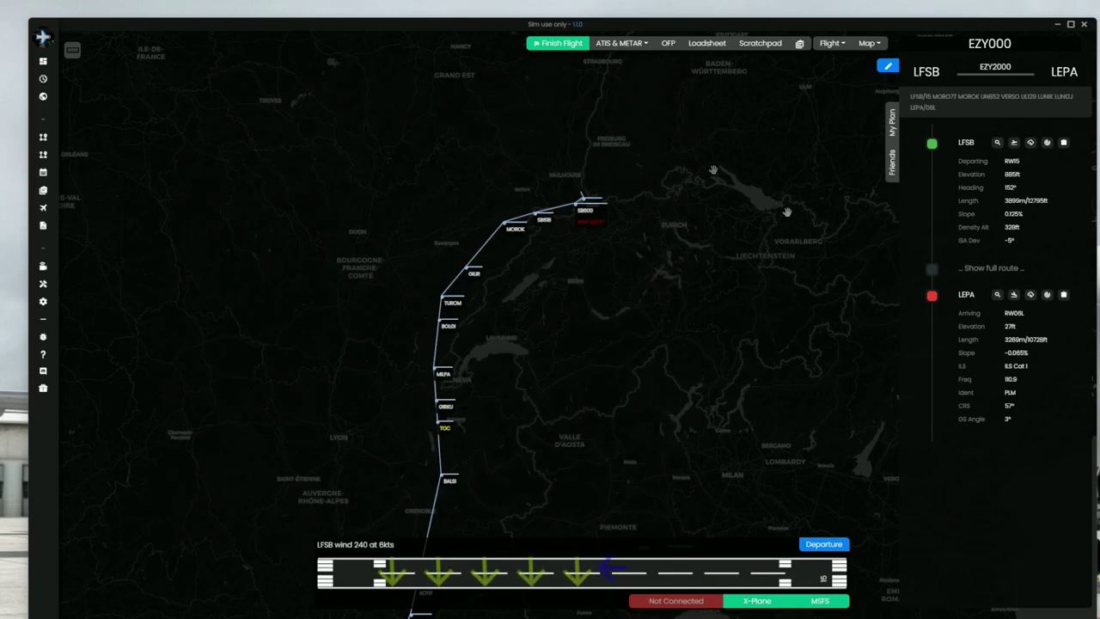
Step: Review the loadsheet's weights, fuel and performance figures and view the scratchpad, closing both windows
click(703, 44)
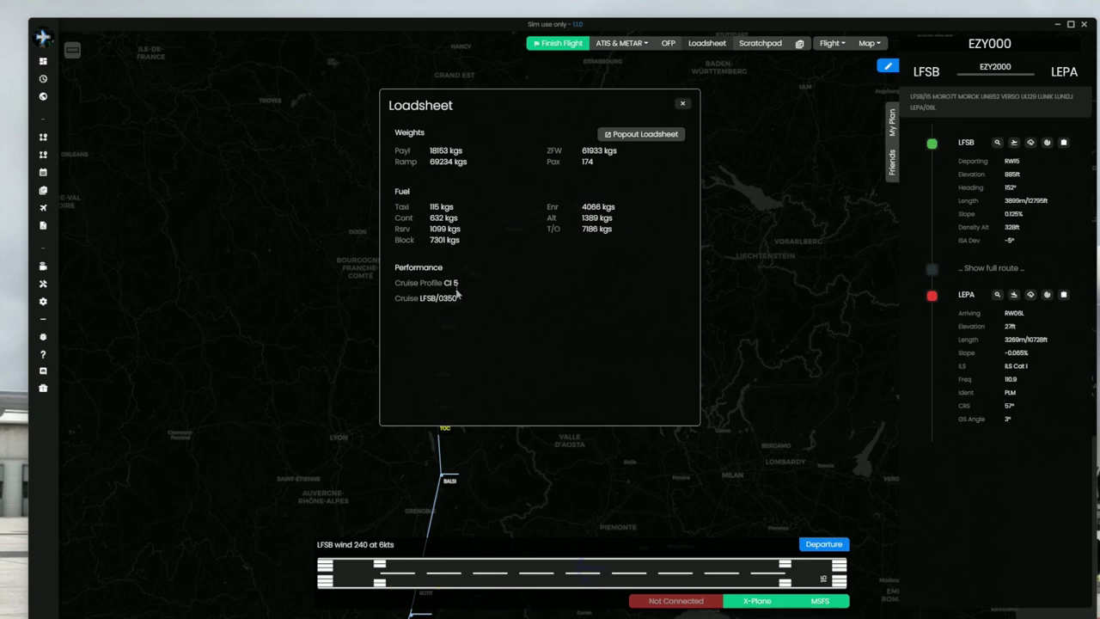
click(683, 105)
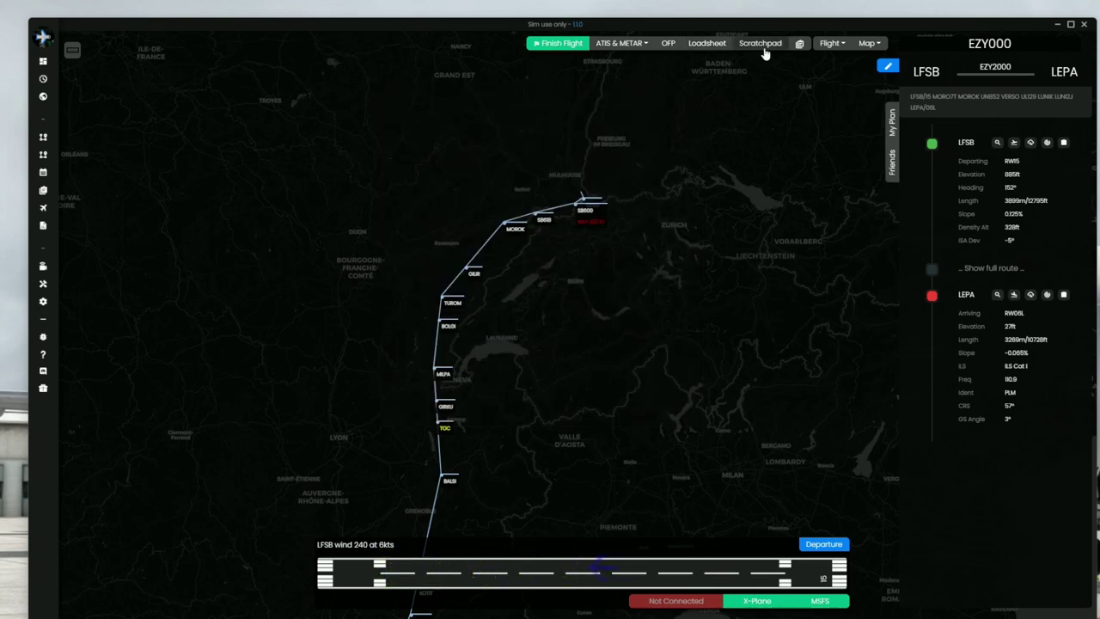
click(762, 44)
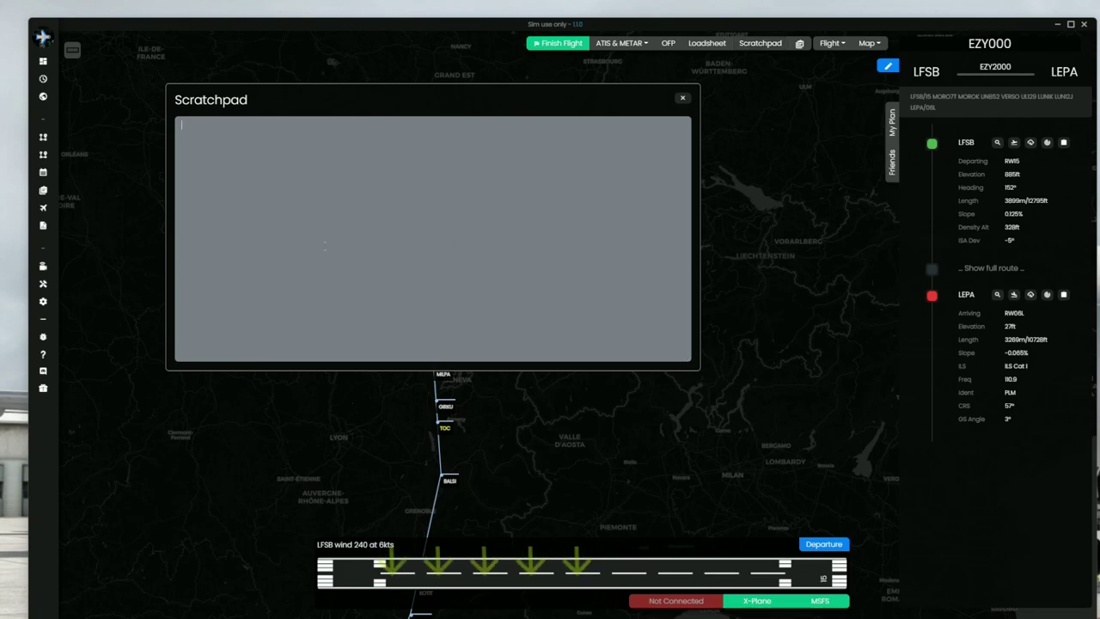
click(683, 98)
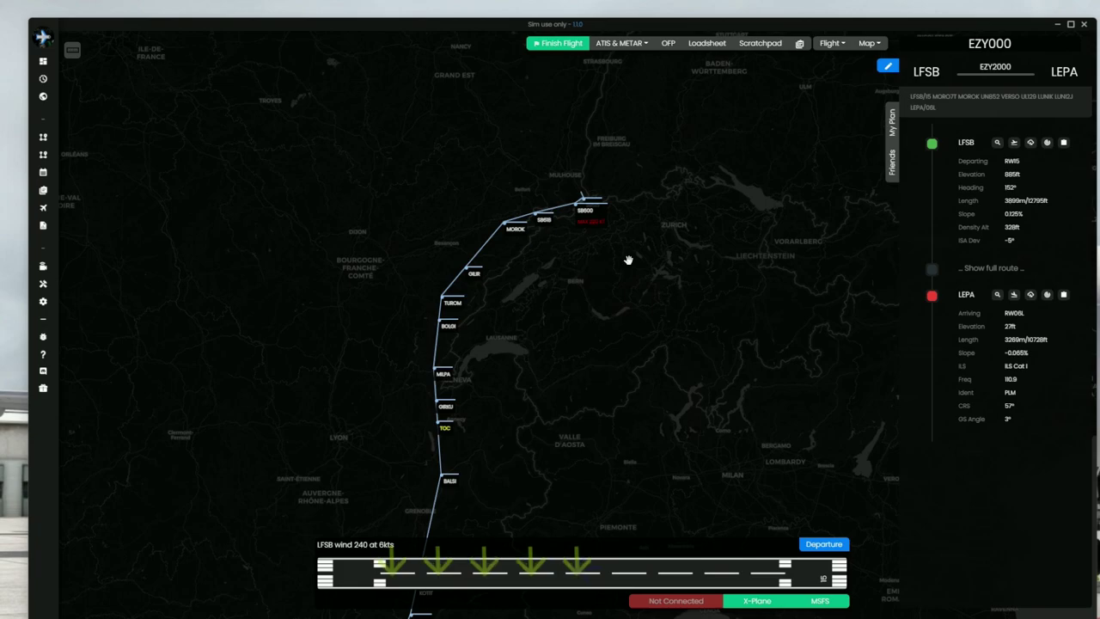
Step: Open the VATSIM prefile page for the flight in the browser, close it and return to SimToolkitPro
click(831, 43)
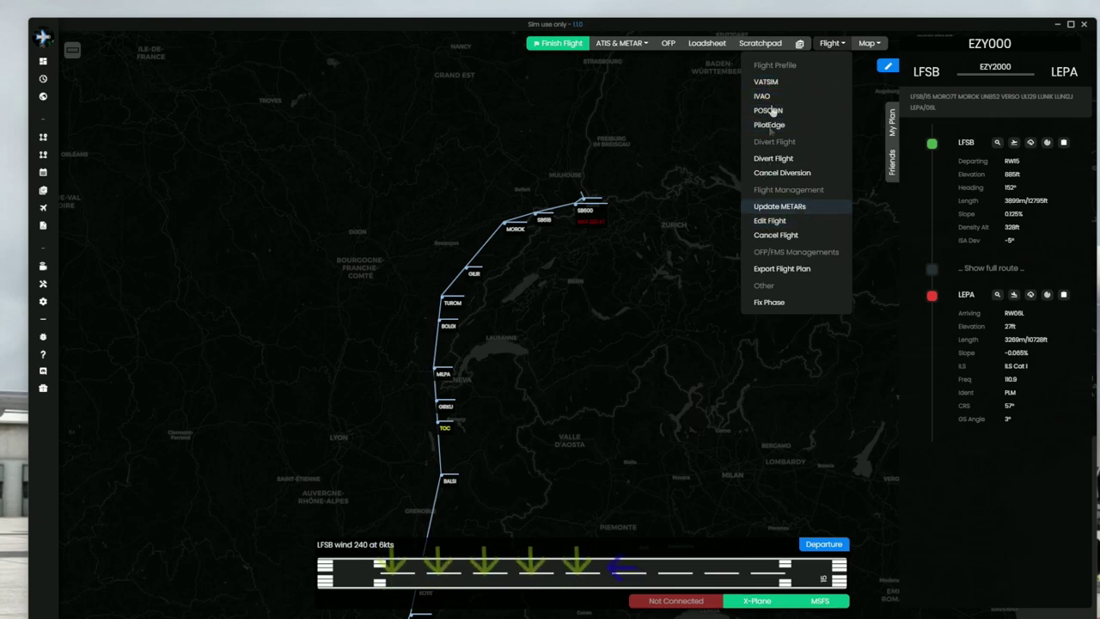
click(670, 127)
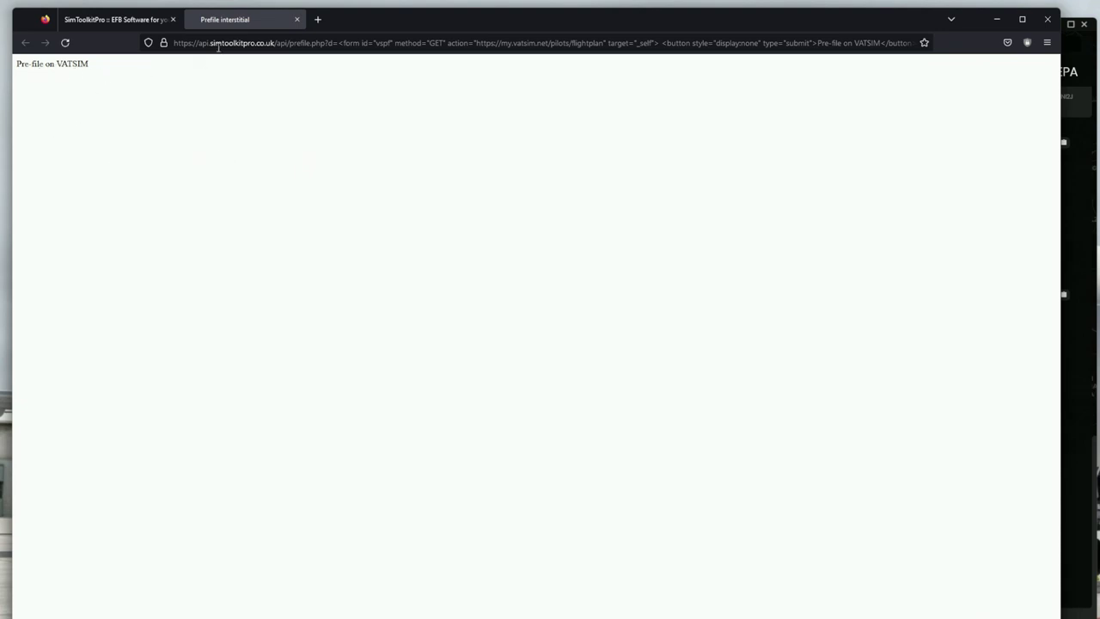
click(298, 19)
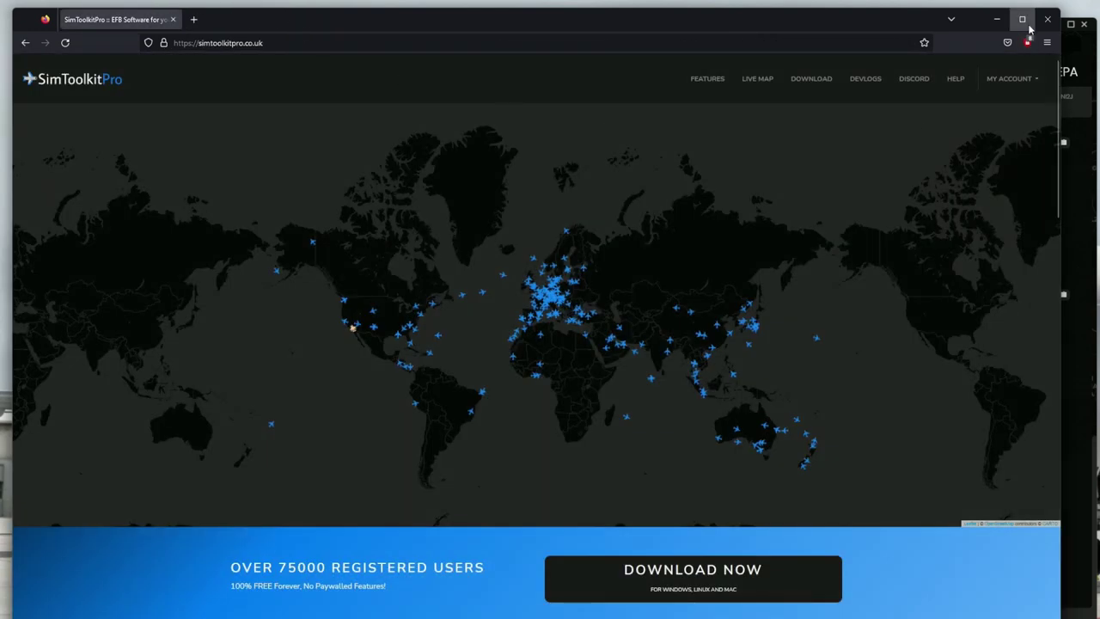
click(996, 21)
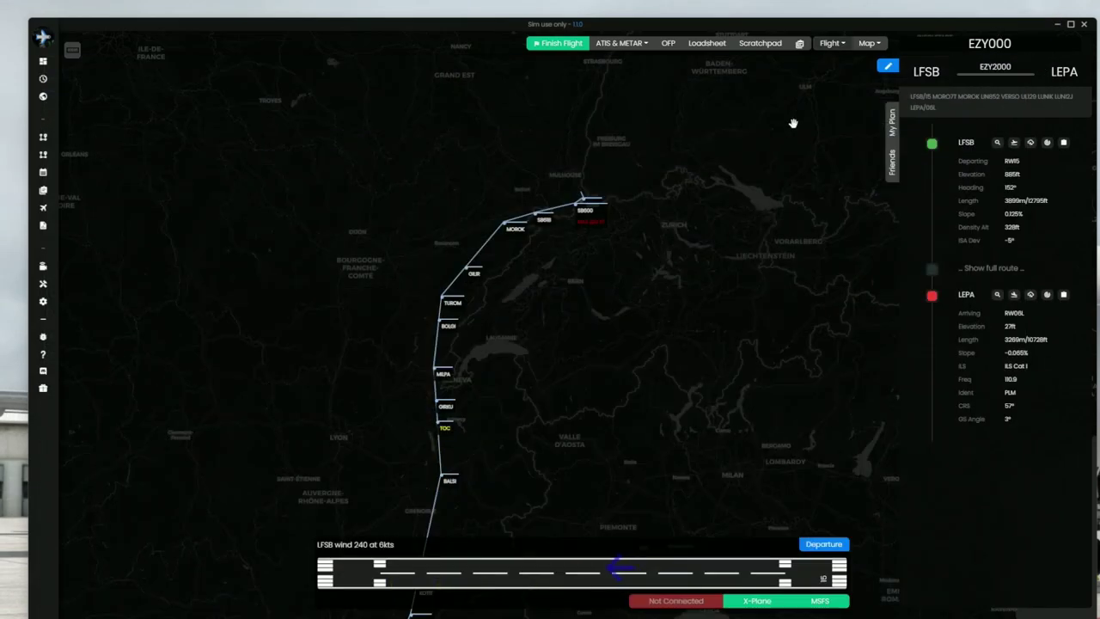
Step: Review the map display options and examine the whole LFSB to LEPA route on a map of Europe
click(879, 44)
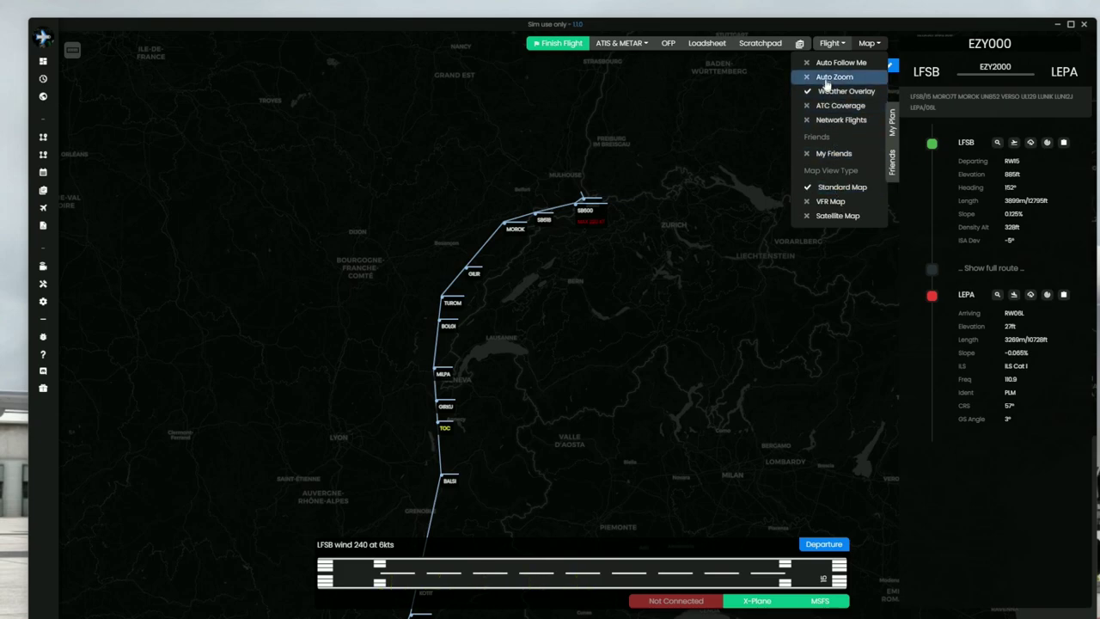
click(868, 43)
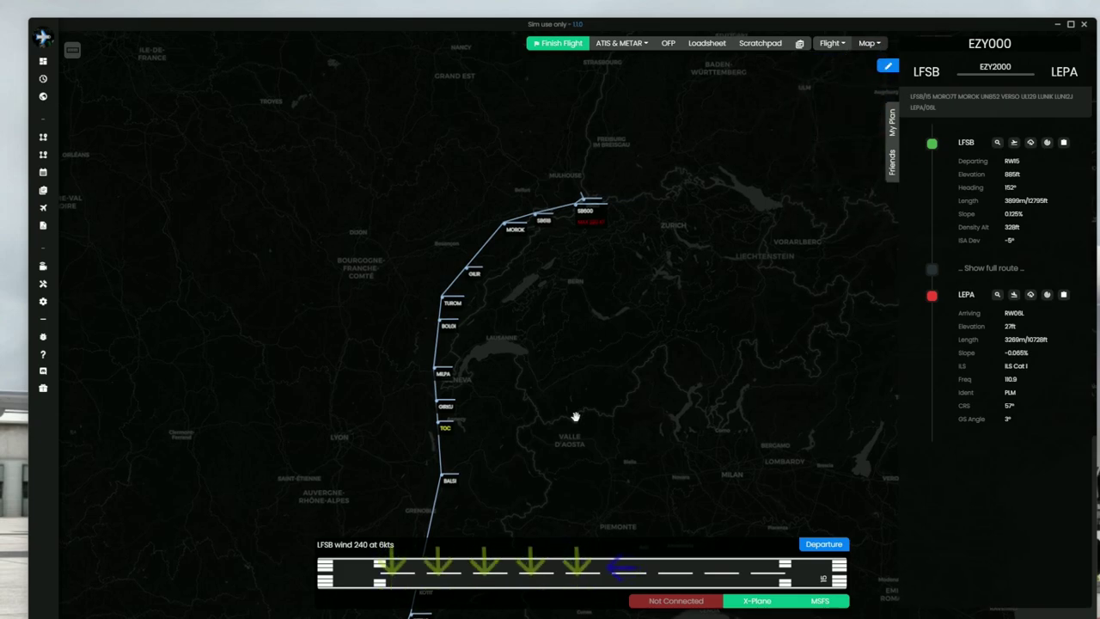
scroll(570, 375, down, 3)
scroll(570, 375, down, 3)
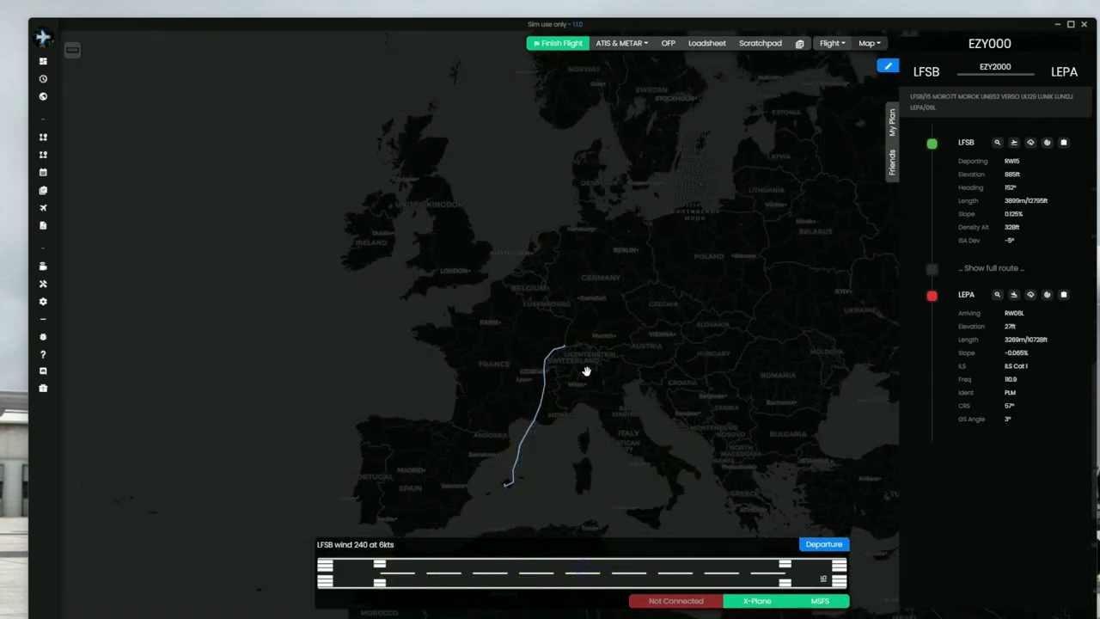
drag(586, 371, 556, 311)
scroll(576, 249, up, 1)
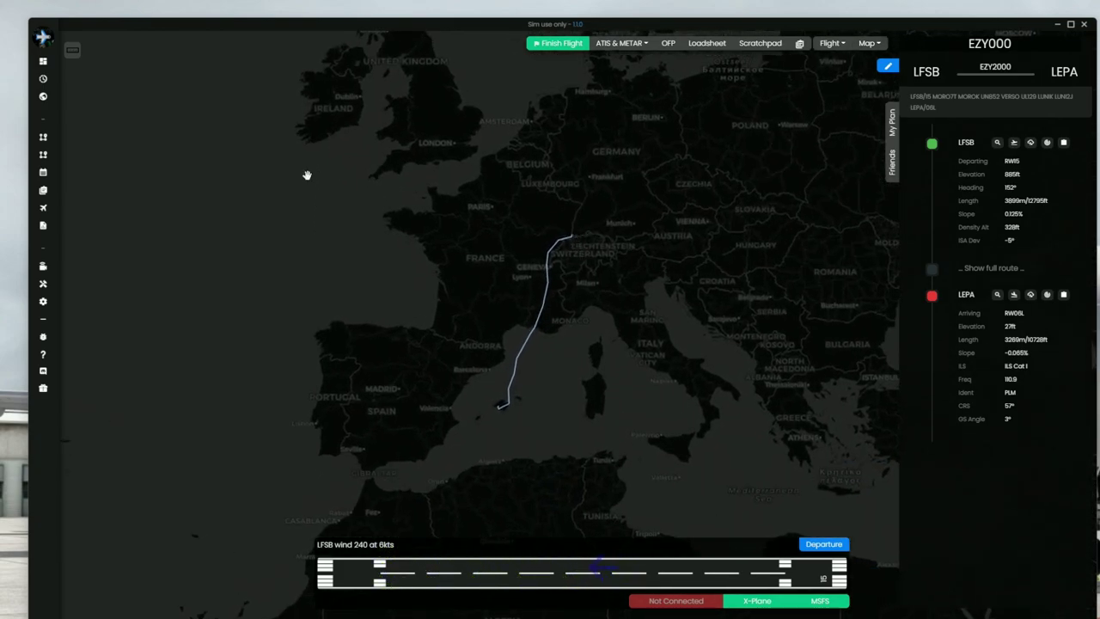
drag(614, 217, 571, 267)
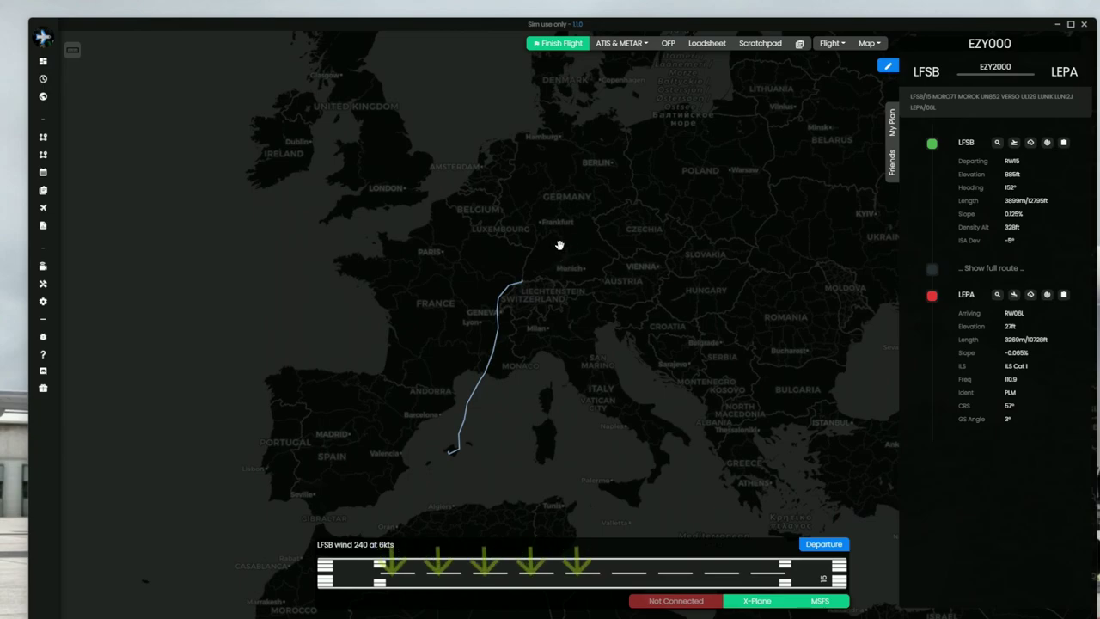
scroll(555, 256, up, 1)
drag(561, 272, 734, 179)
scroll(610, 306, up, 3)
scroll(734, 179, up, 1)
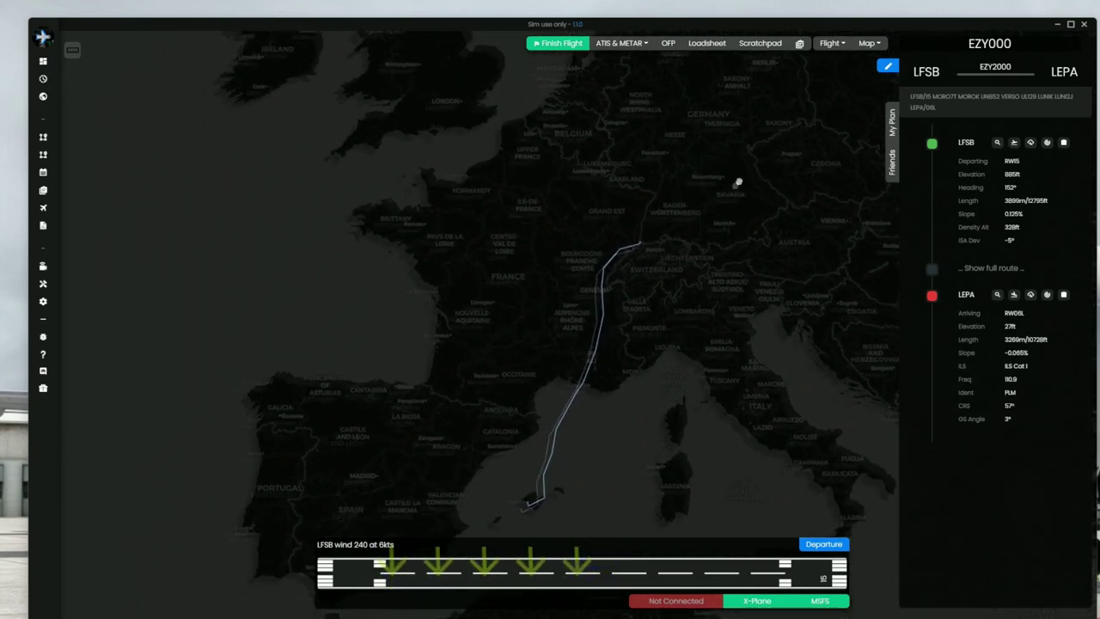
Step: Examine the route's waypoints across France, from LFSB and MOROK via TOC and MTG towards VERSO
drag(675, 269, 598, 332)
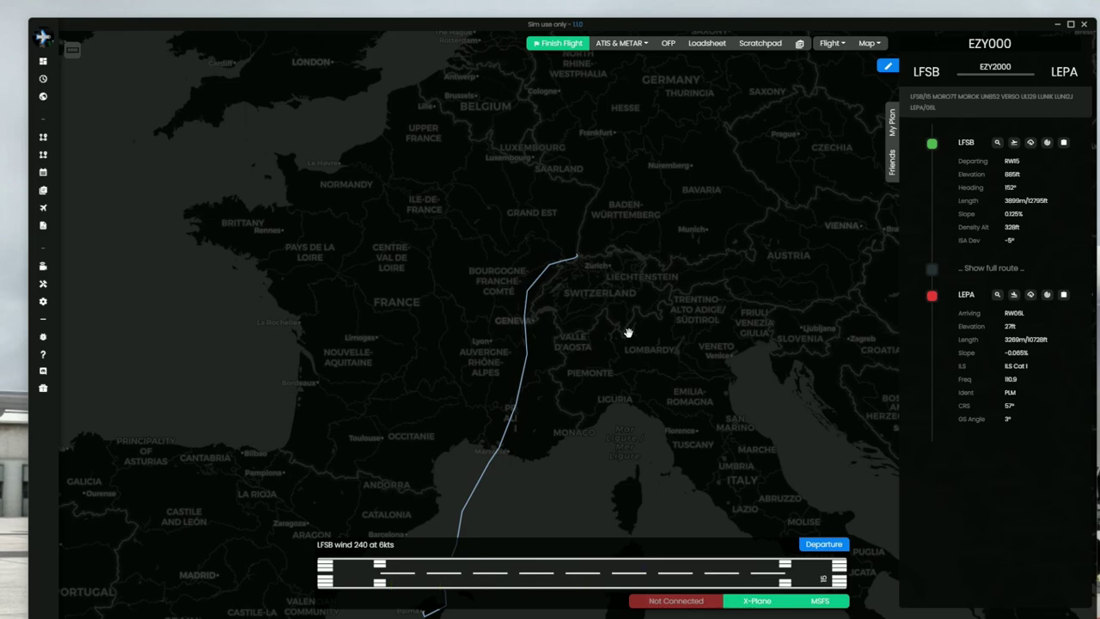
scroll(535, 381, up, 2)
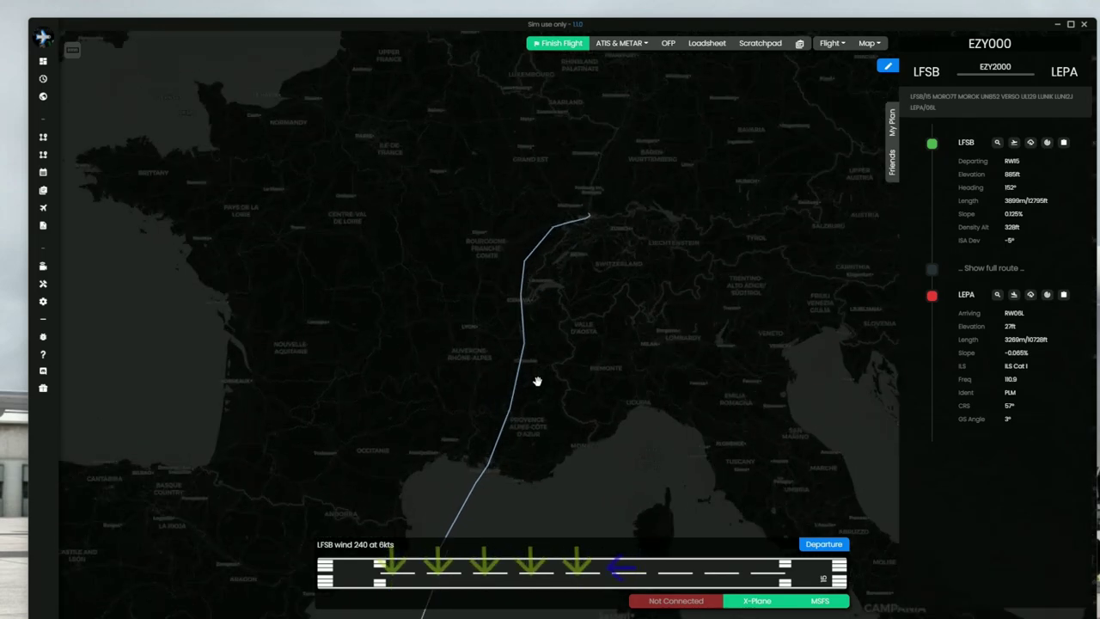
drag(614, 229, 567, 349)
scroll(542, 349, up, 1)
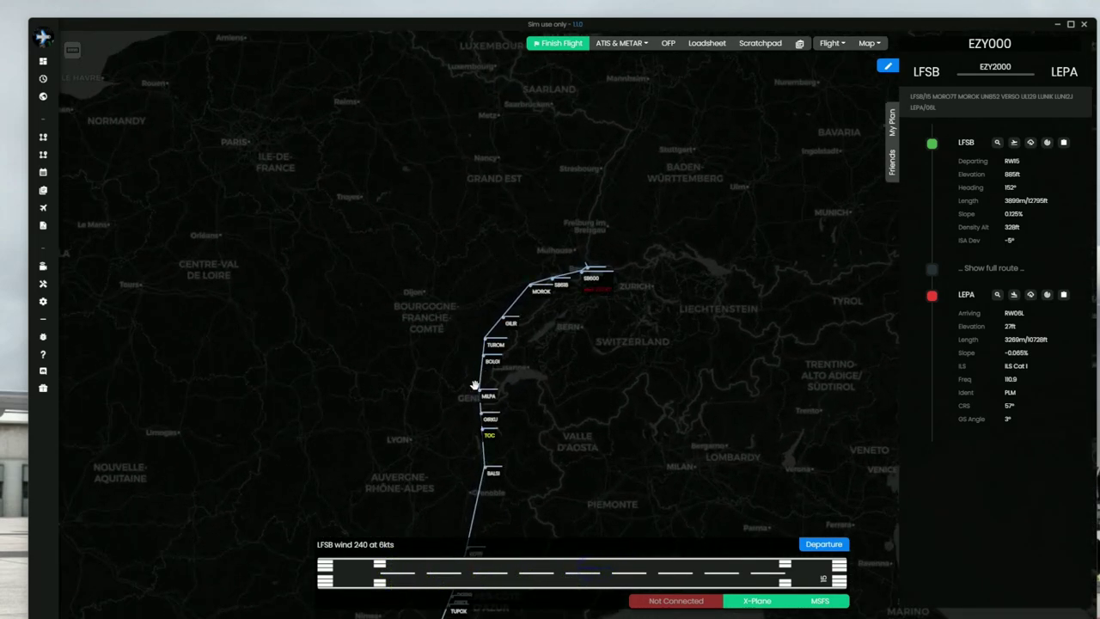
scroll(573, 437, down, 3)
scroll(631, 266, up, 3)
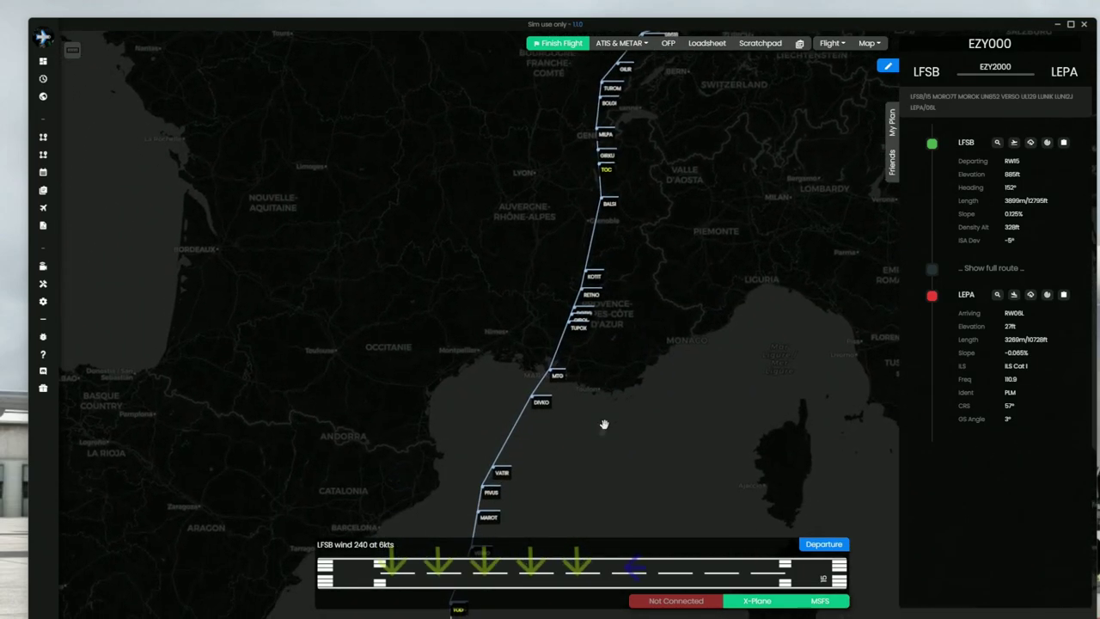
drag(660, 389, 641, 317)
drag(644, 238, 633, 334)
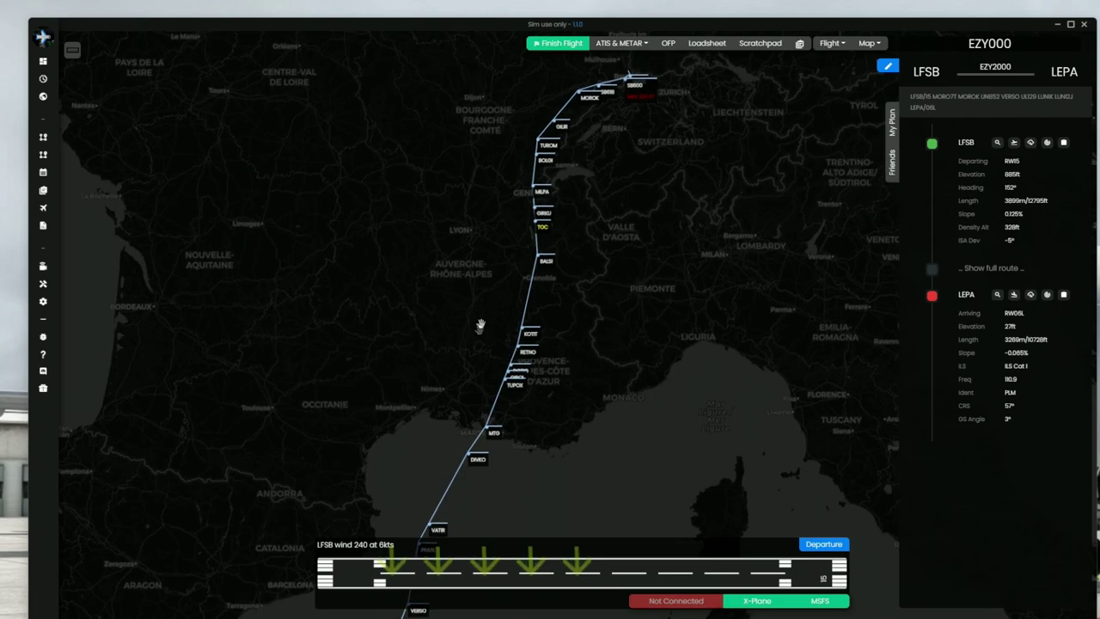
Step: Finish the EZY000 flight from LFSB to LEPA so it is filed in the logbook
mouse_move(50, 99)
click(560, 44)
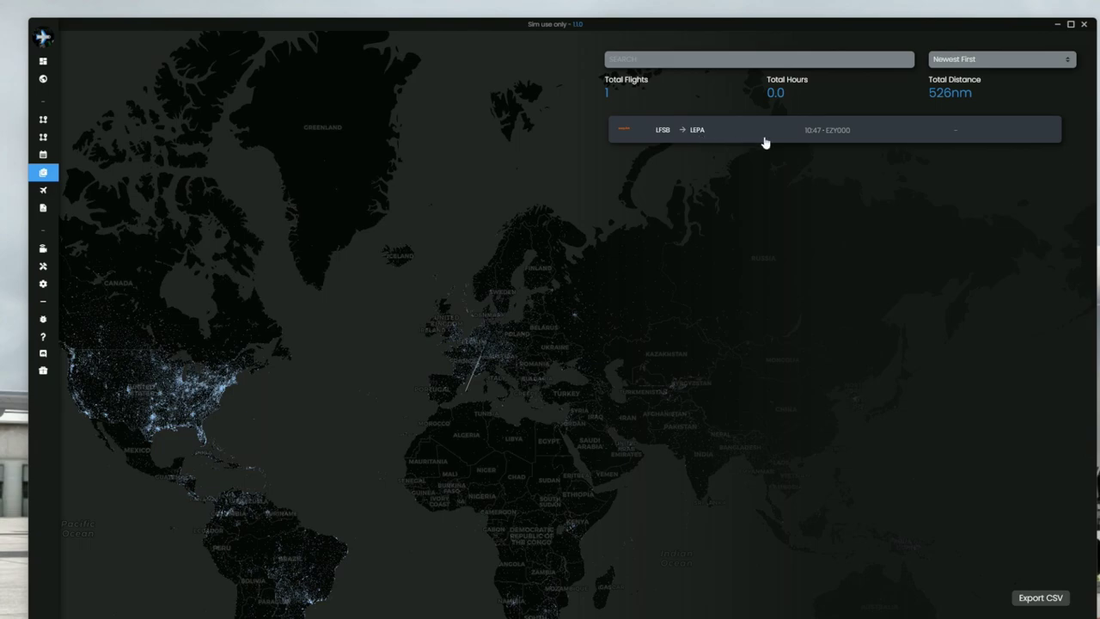
mouse_move(50, 174)
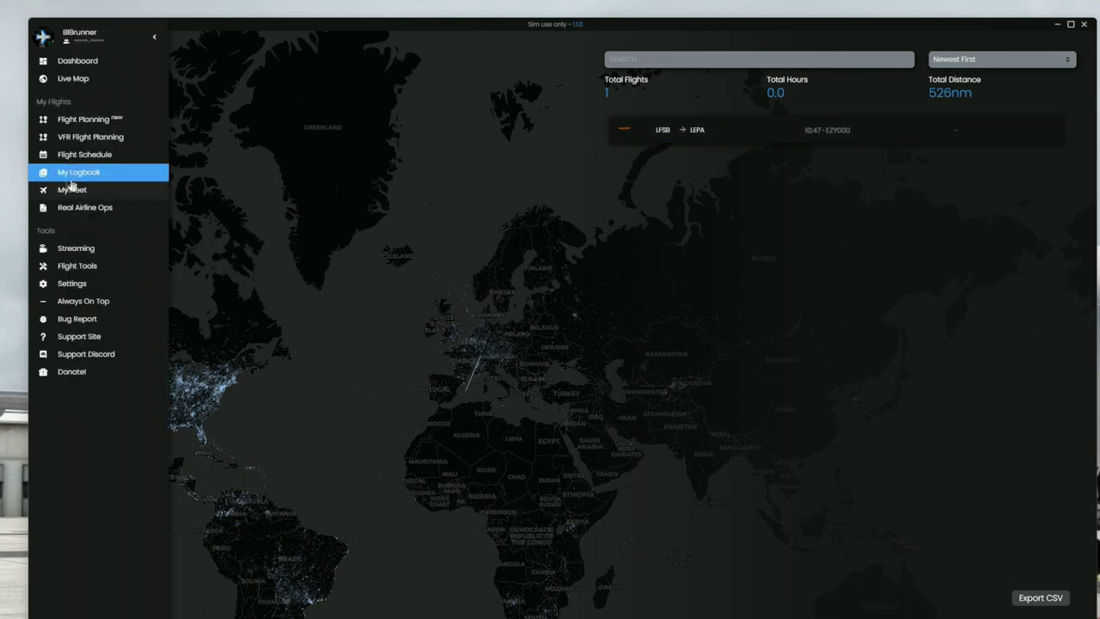
Step: Delete the EZY000 LFSB to LEPA flight entry from the logbook
click(779, 135)
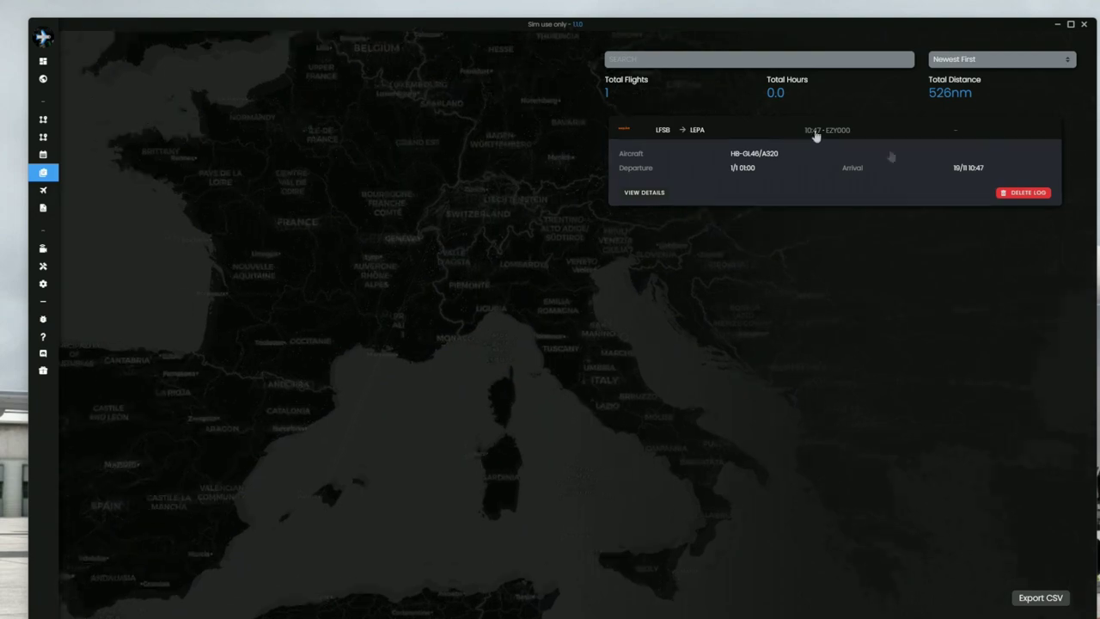
click(1018, 194)
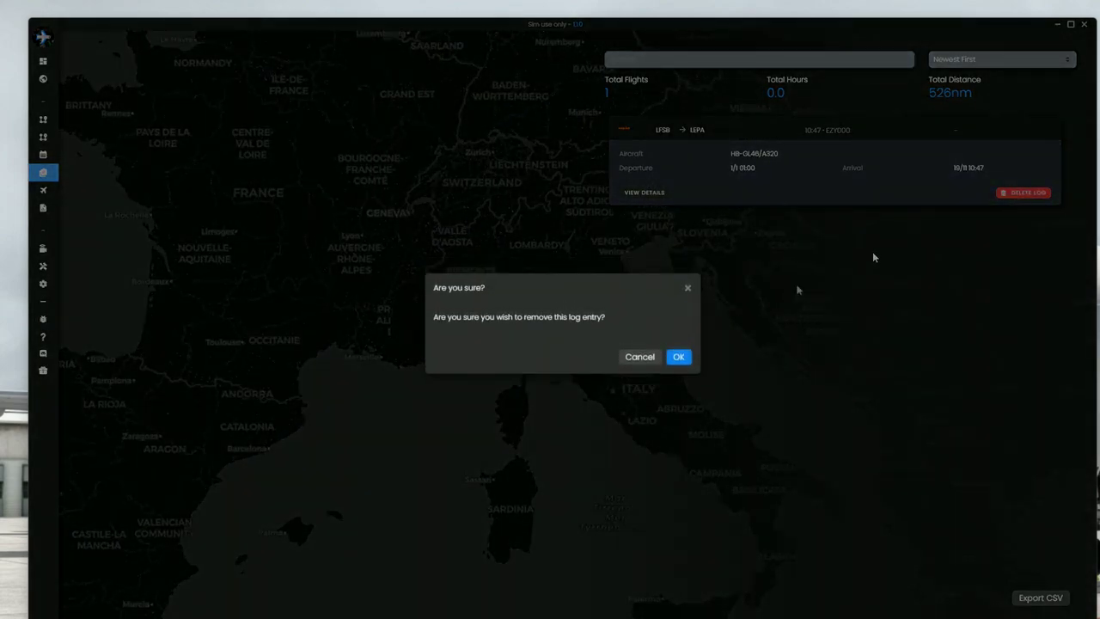
click(679, 358)
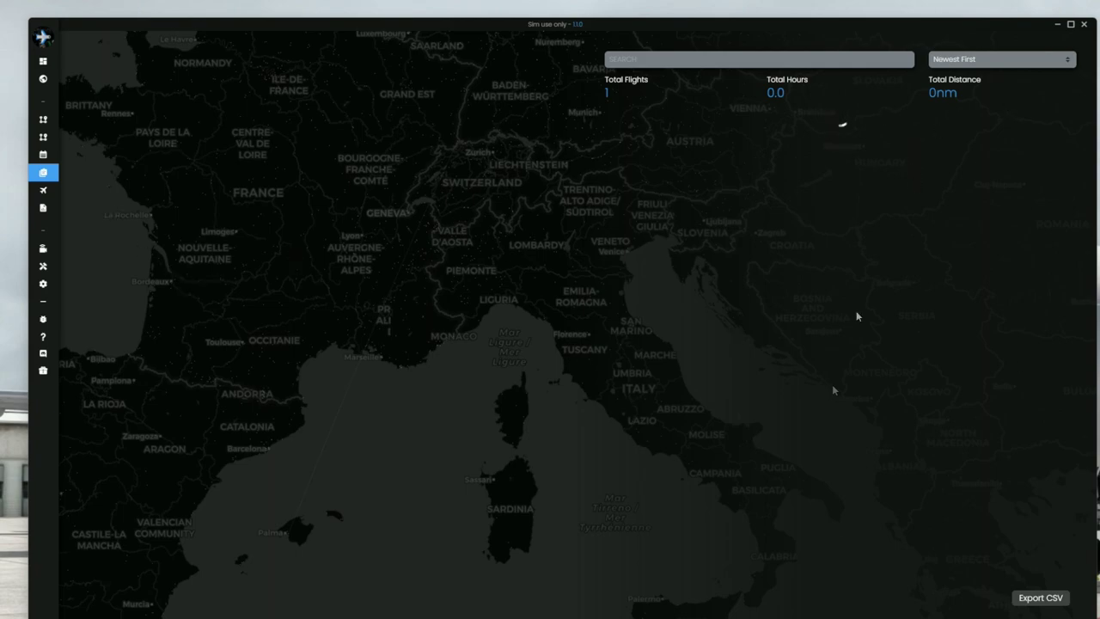
Step: Start a VFR flight plan with LFSB Basle-Mulhouse set as the departure airport on the map
mouse_move(61, 160)
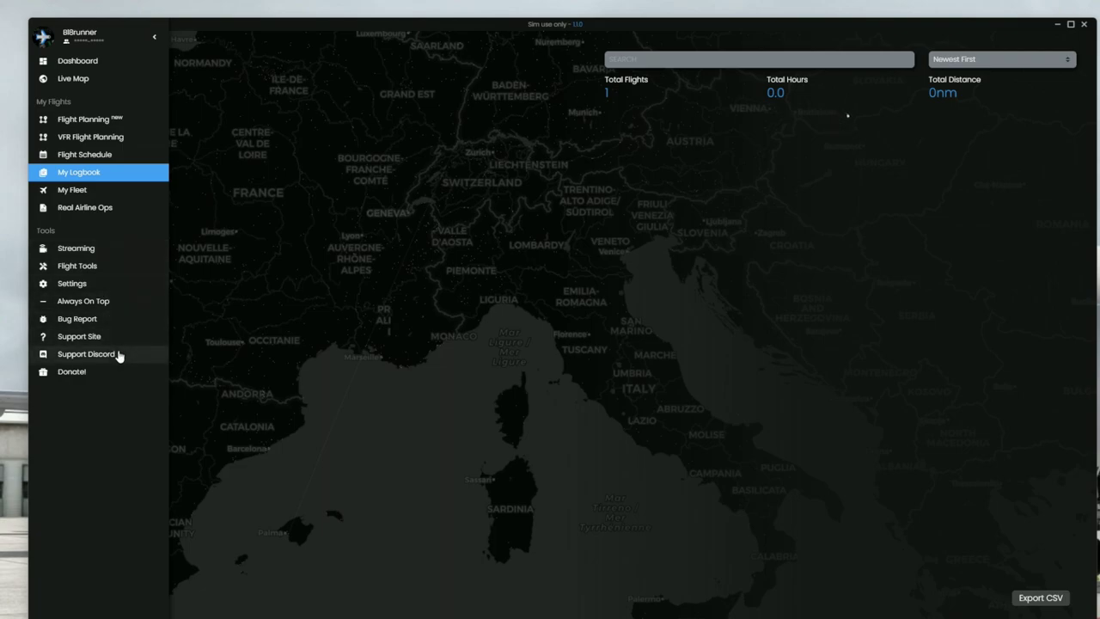
click(93, 141)
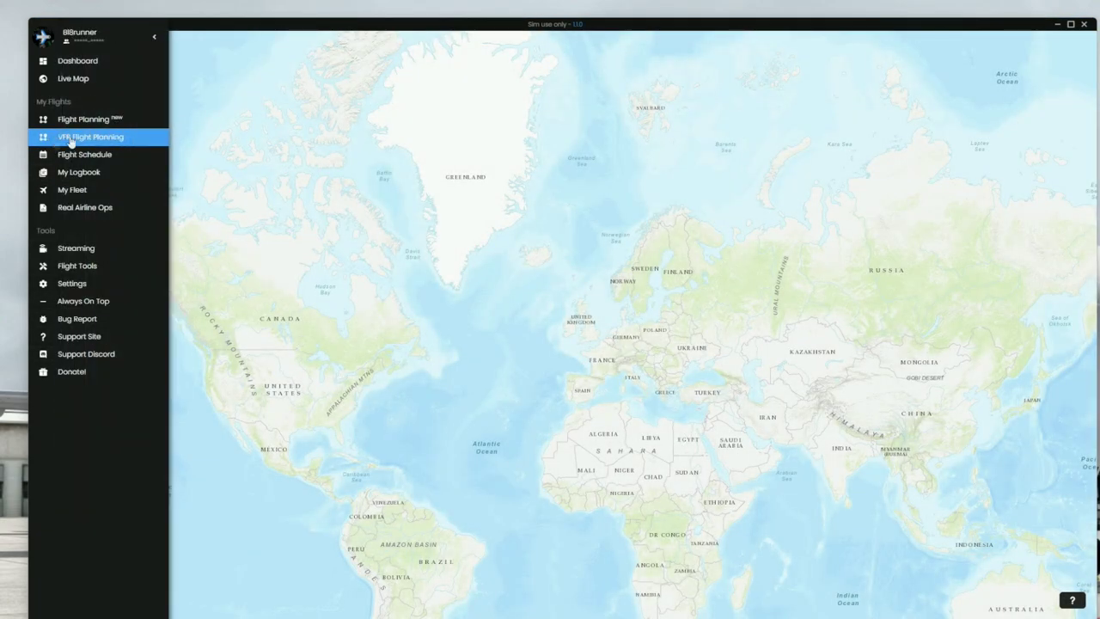
scroll(546, 323, up, 2)
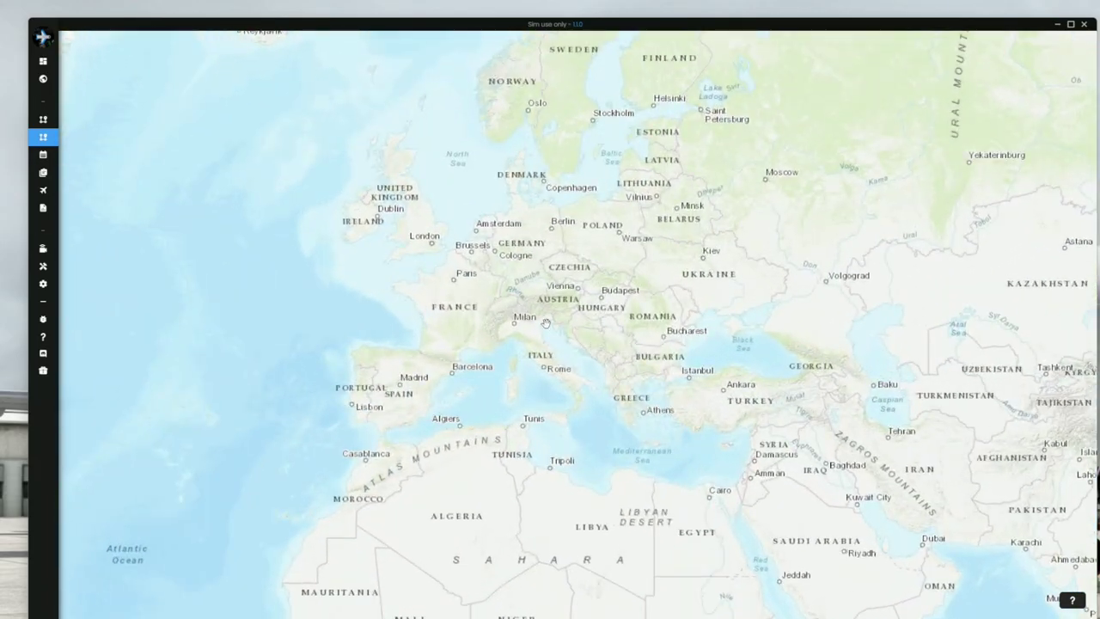
scroll(516, 320, up, 3)
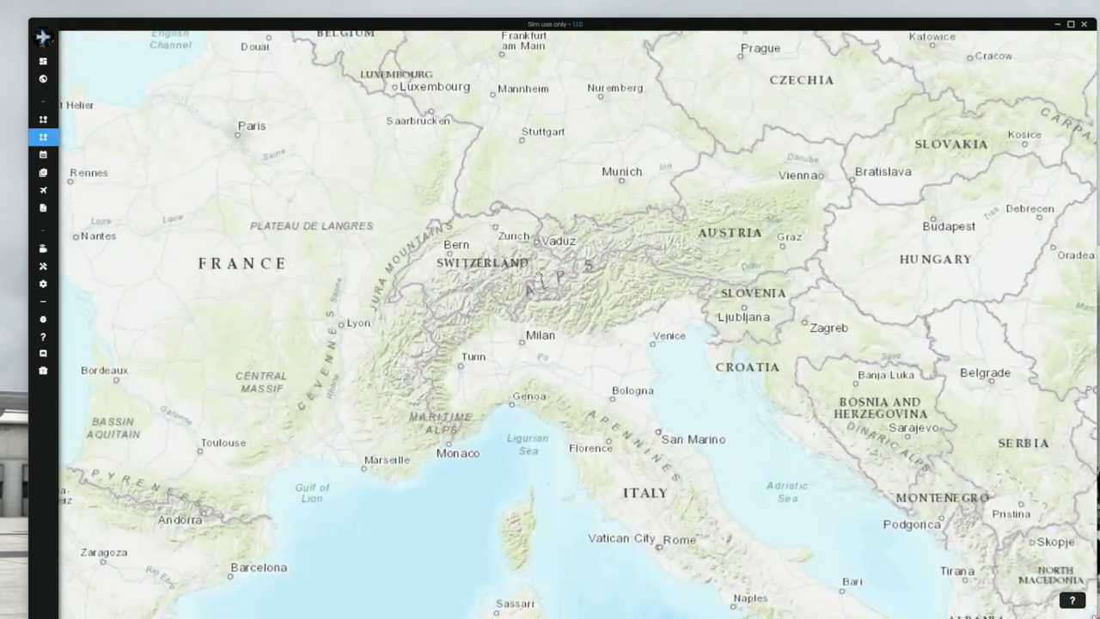
scroll(538, 279, up, 3)
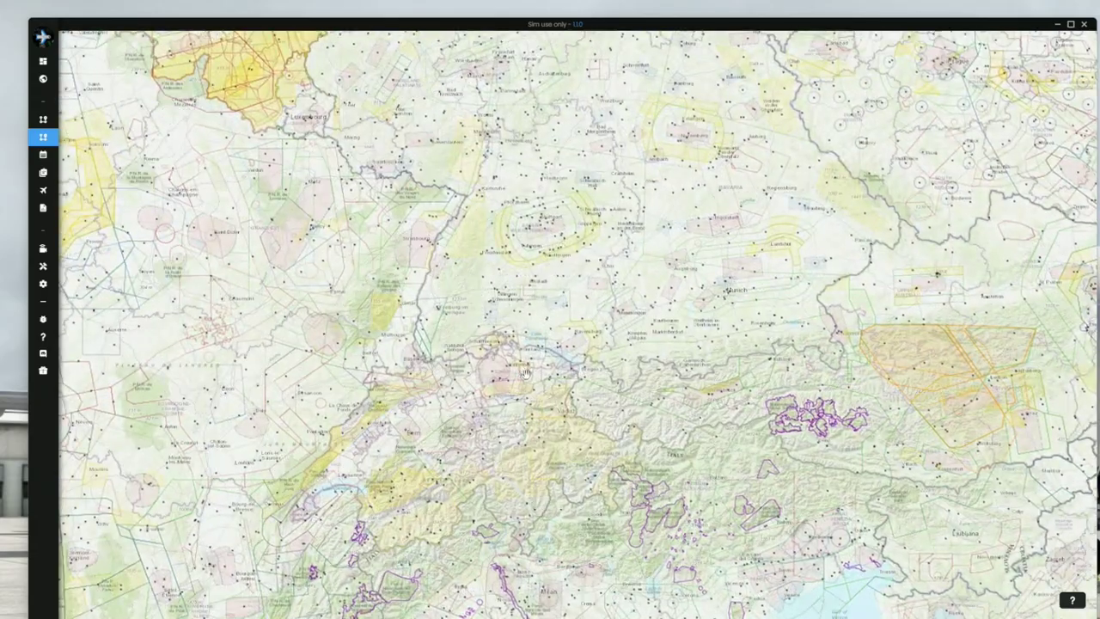
scroll(537, 282, up, 4)
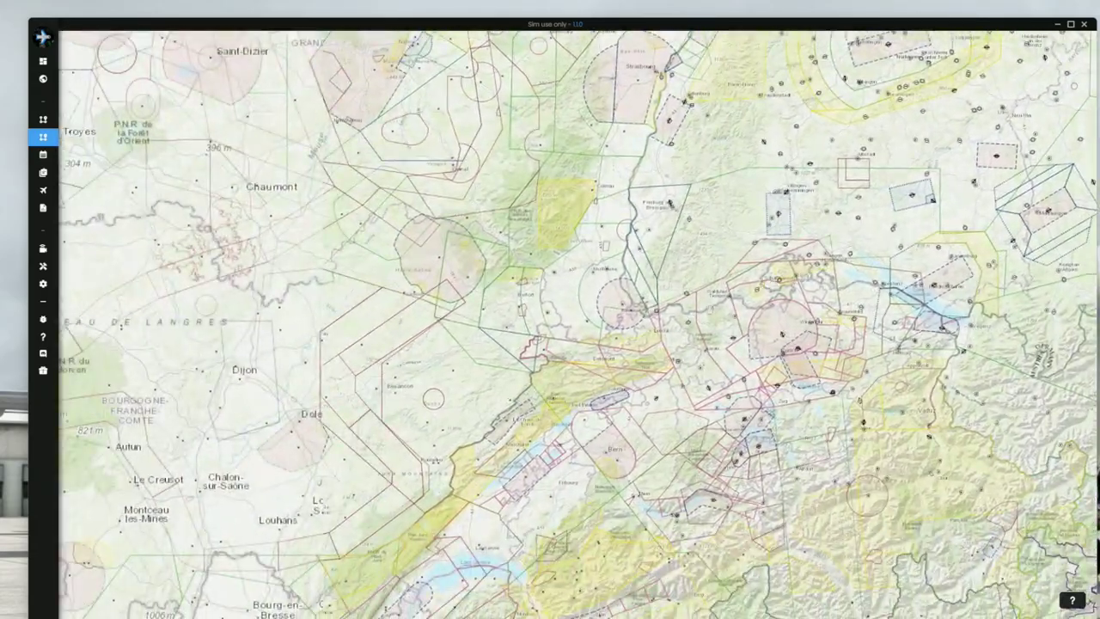
scroll(673, 323, up, 4)
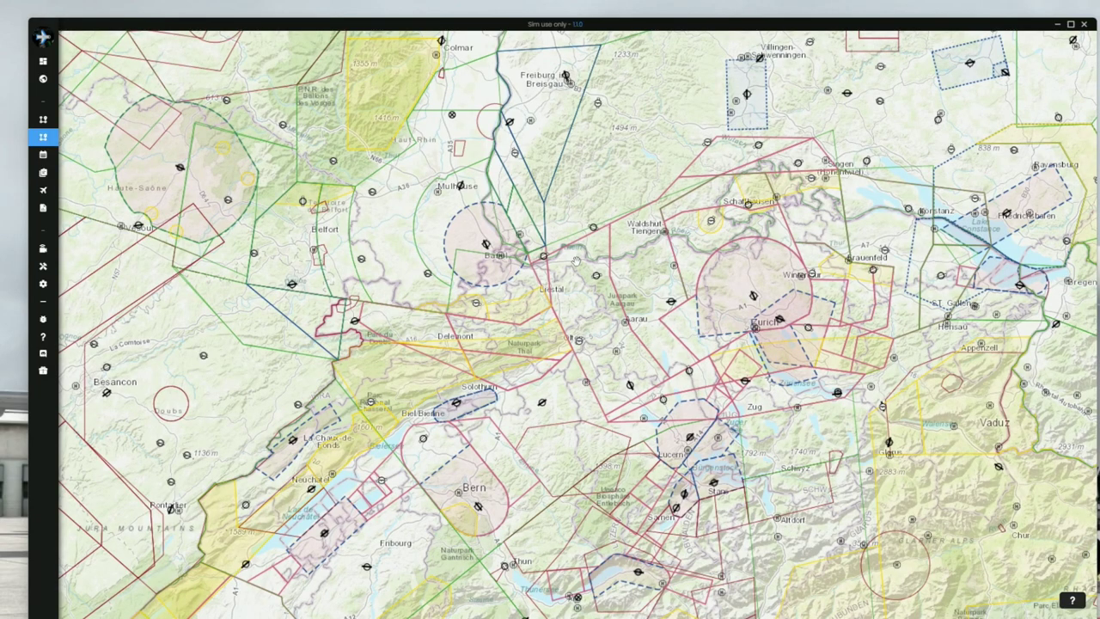
scroll(465, 262, up, 2)
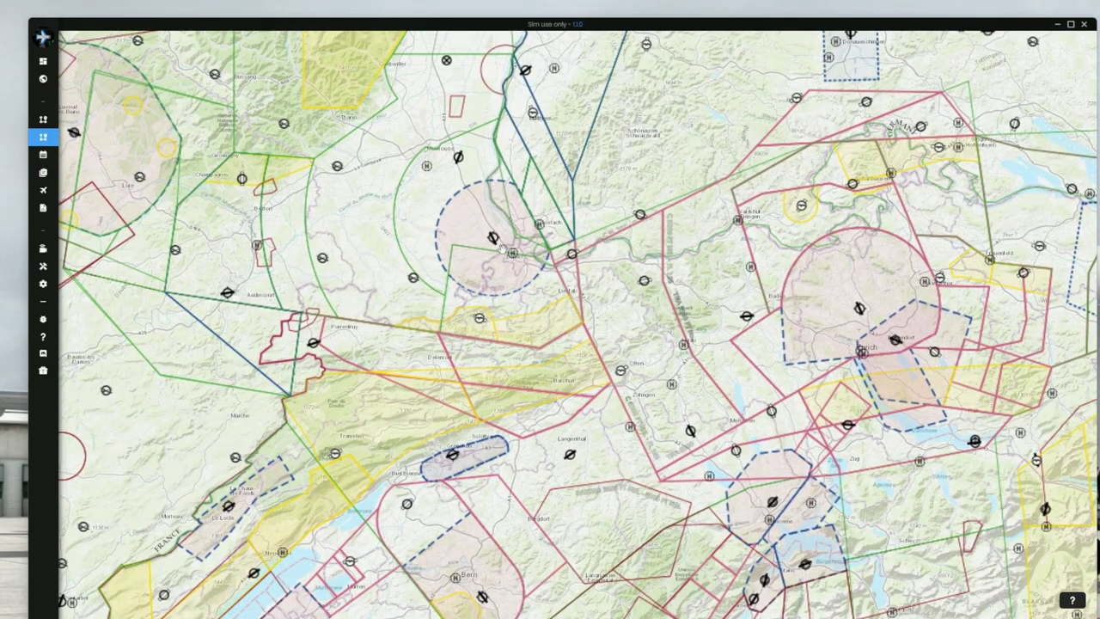
scroll(492, 237, up, 1)
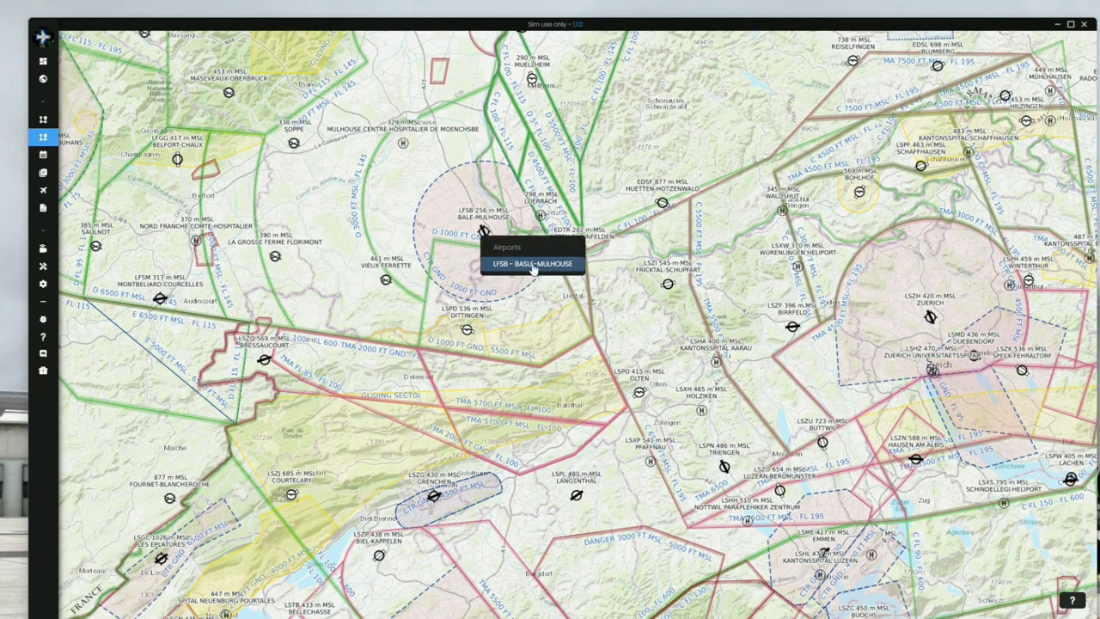
click(537, 267)
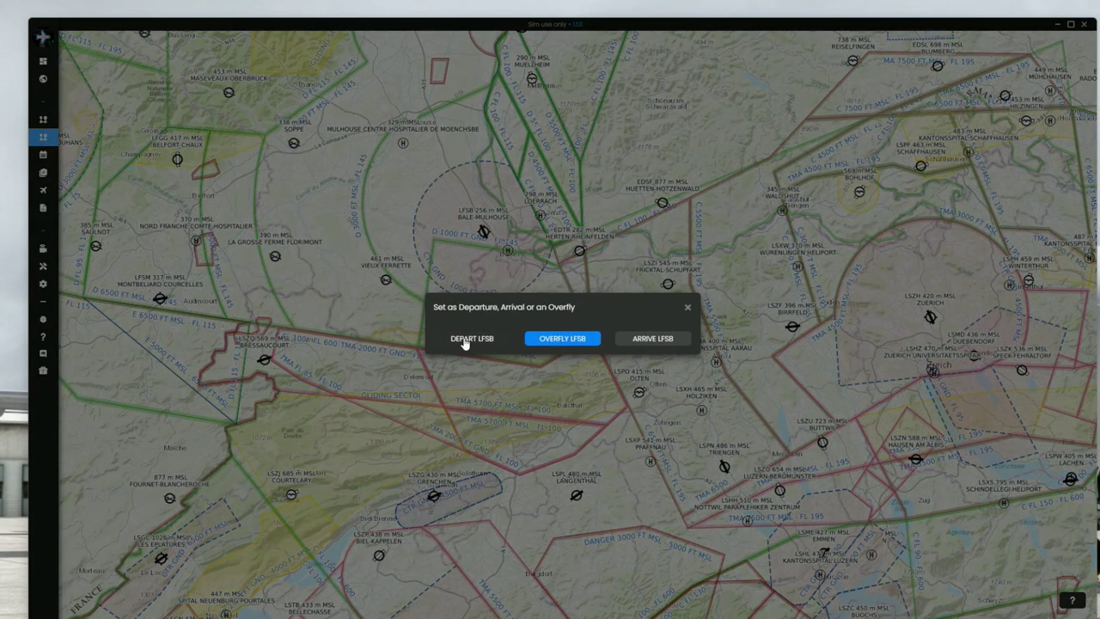
click(471, 341)
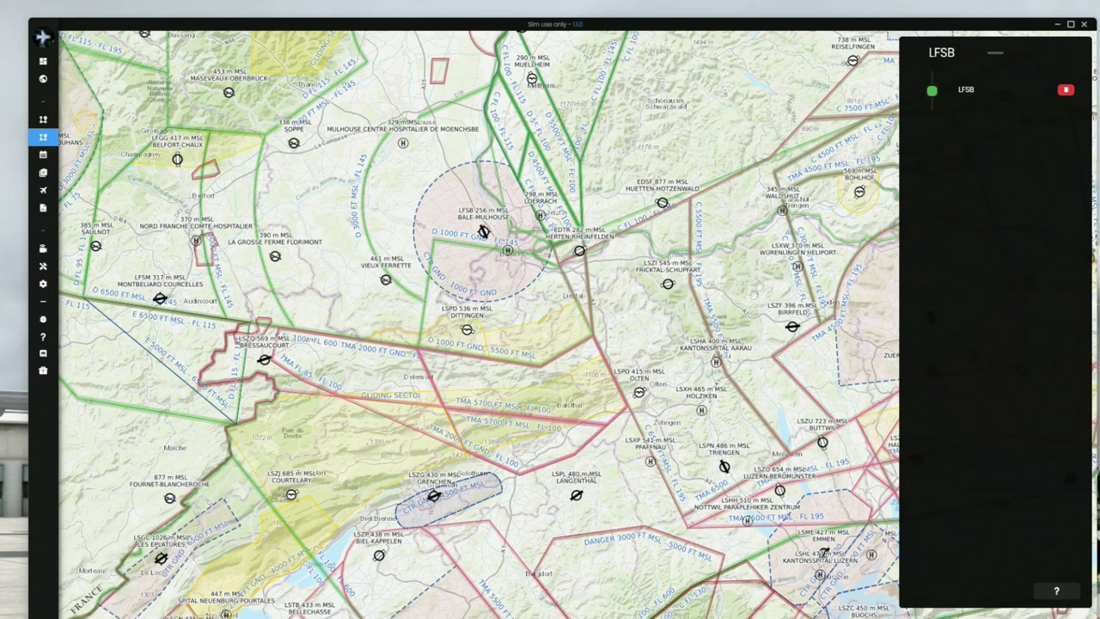
Step: Add EDTD Villingen to the VFR route as an overfly point after LFSB
scroll(774, 314, down, 1)
scroll(774, 313, down, 1)
mouse_move(463, 326)
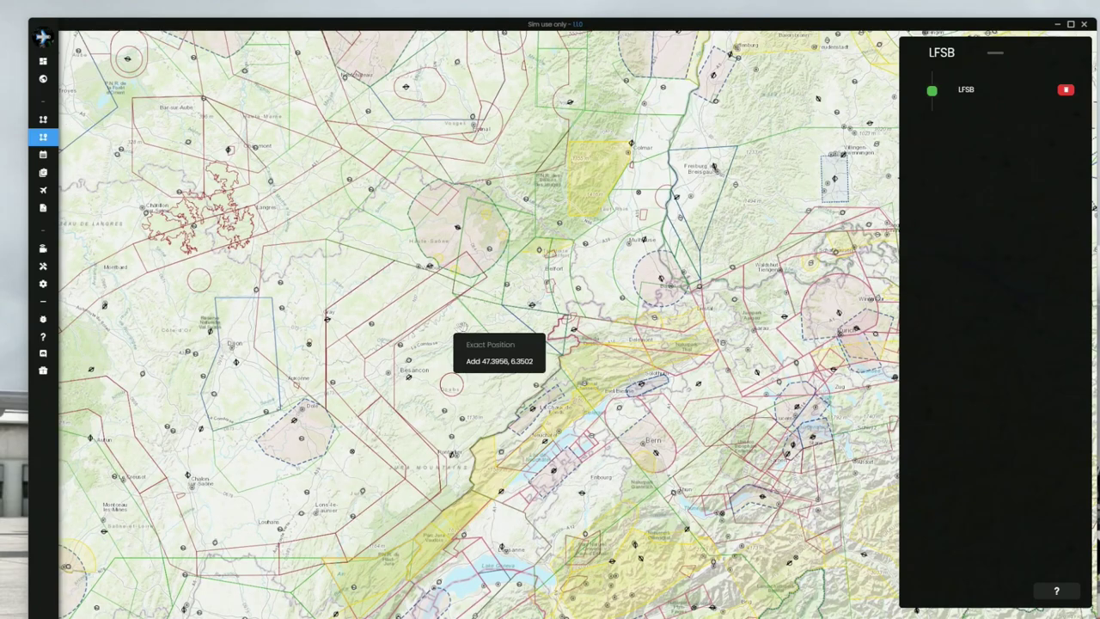
scroll(848, 344, down, 1)
drag(849, 344, 653, 371)
scroll(578, 397, up, 2)
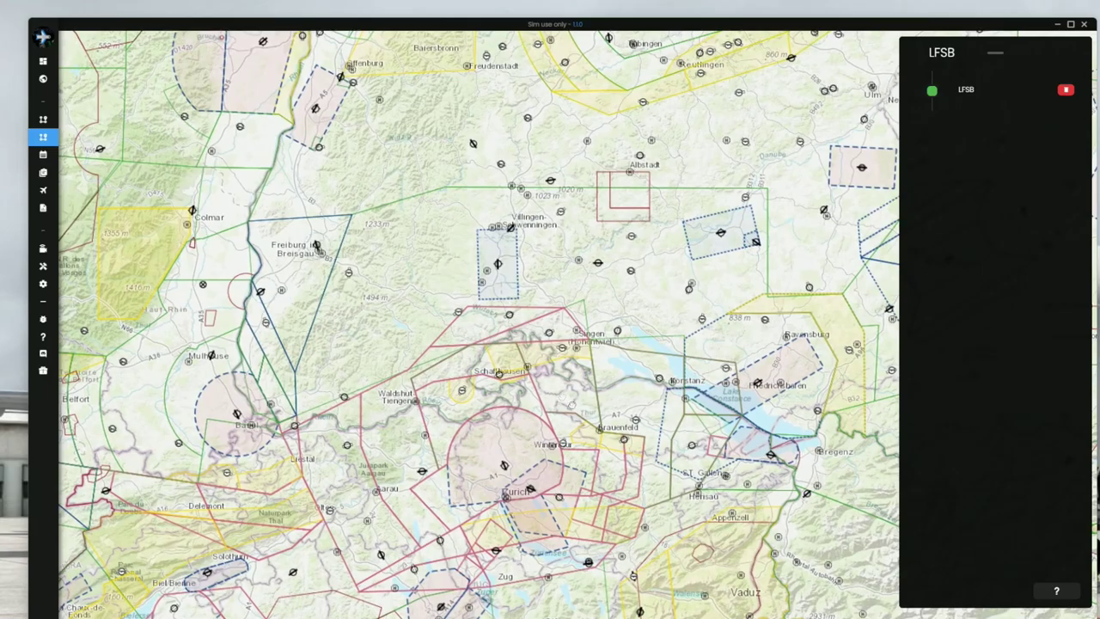
drag(579, 398, 588, 364)
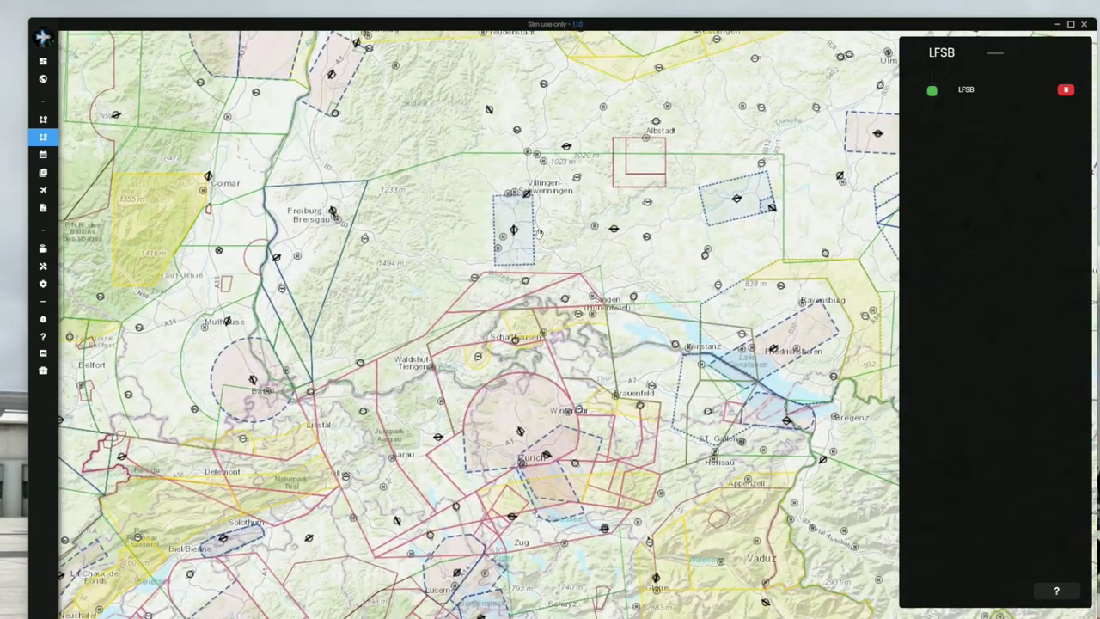
click(515, 232)
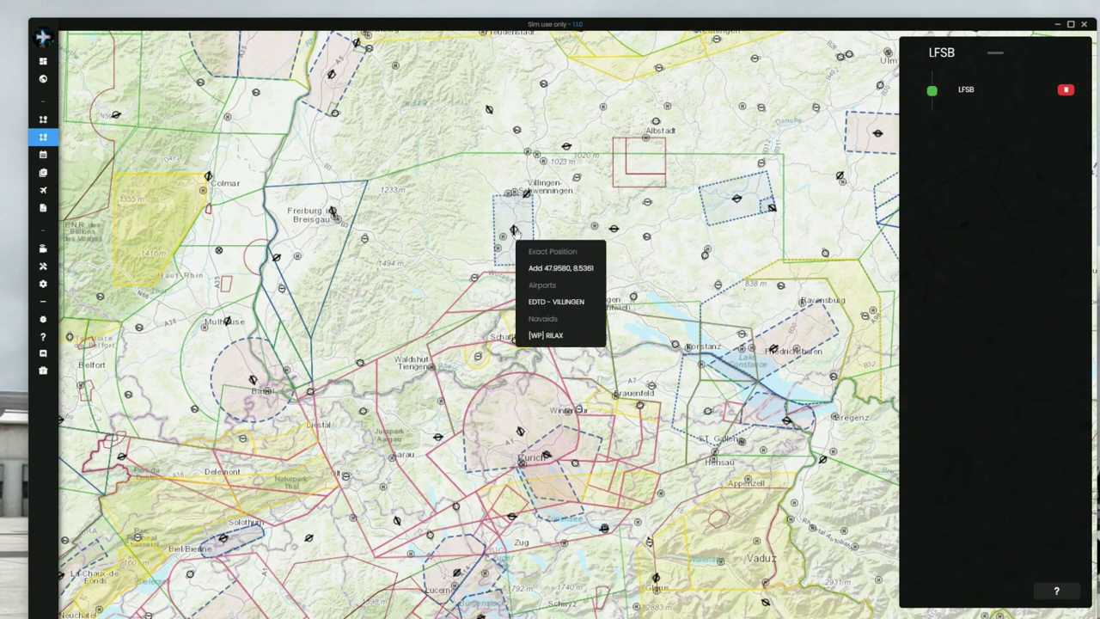
click(560, 303)
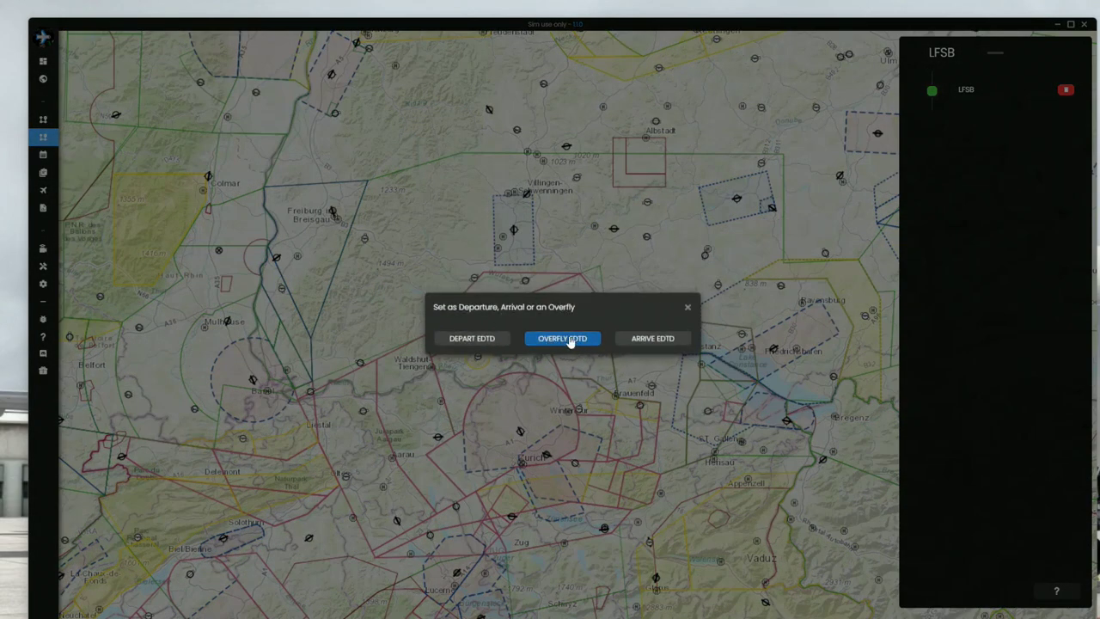
click(570, 340)
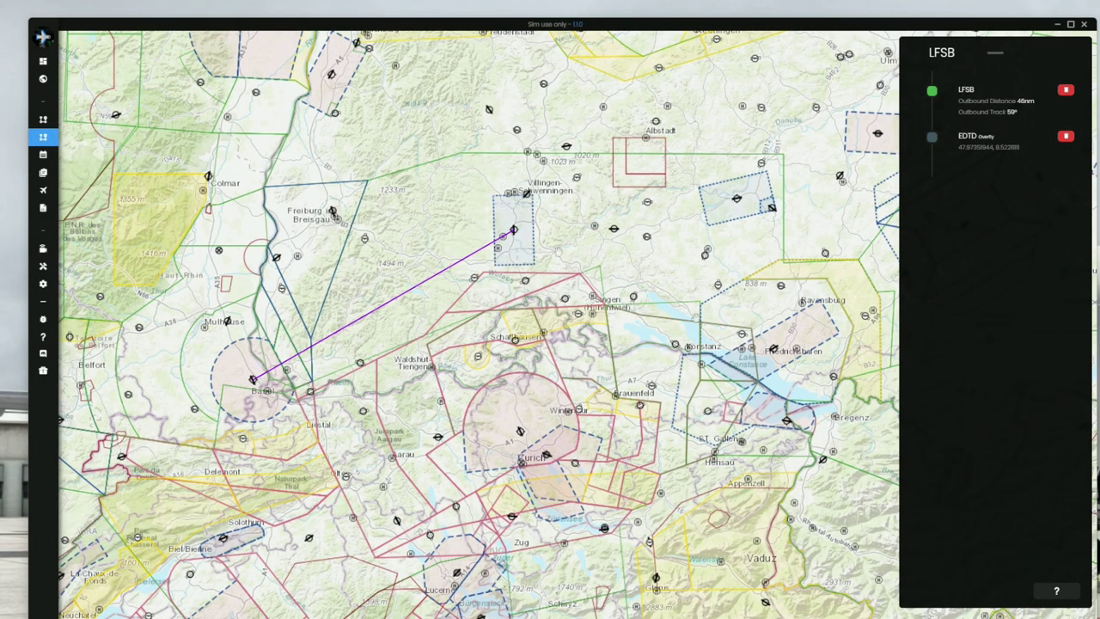
Step: Extend the VFR route with EDNY Friedrichshafen and LSMD Dubendorf as overfly points
click(773, 348)
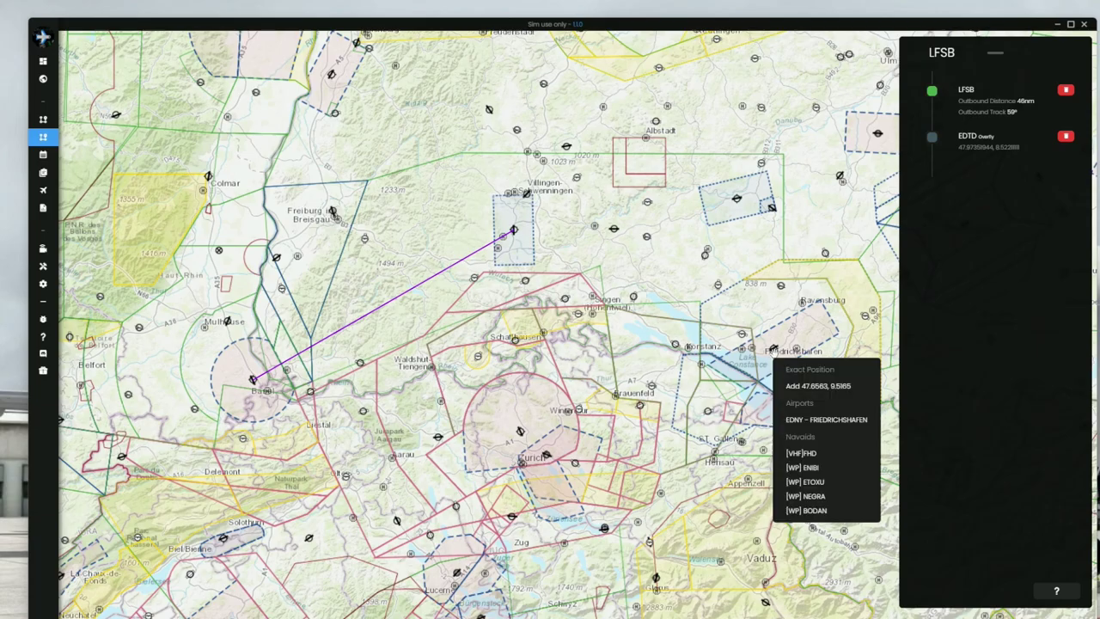
click(821, 418)
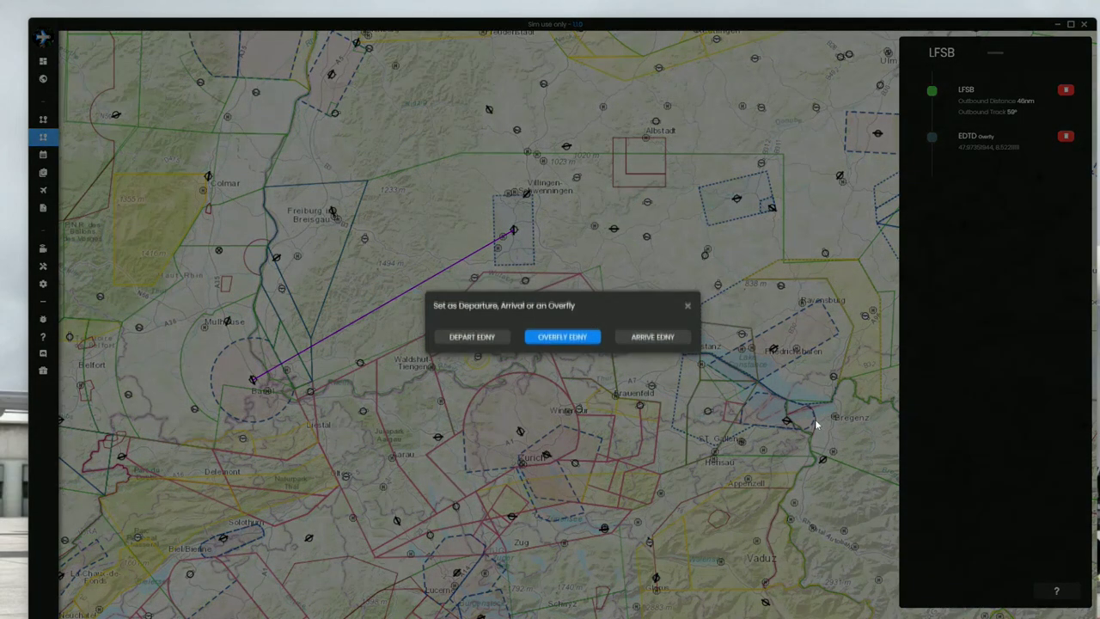
click(556, 343)
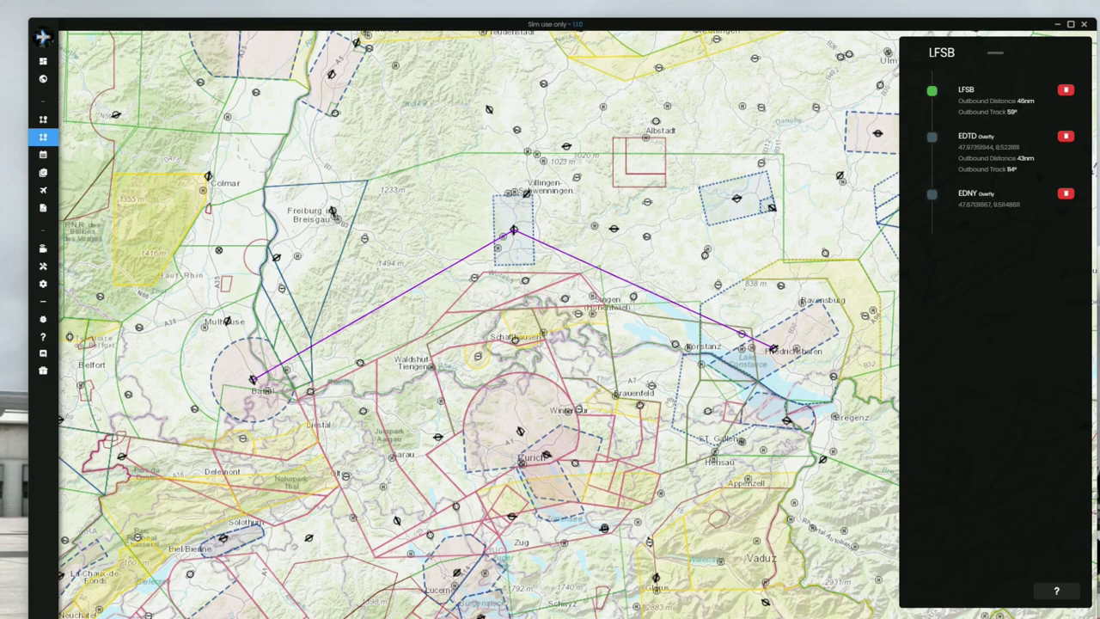
click(521, 430)
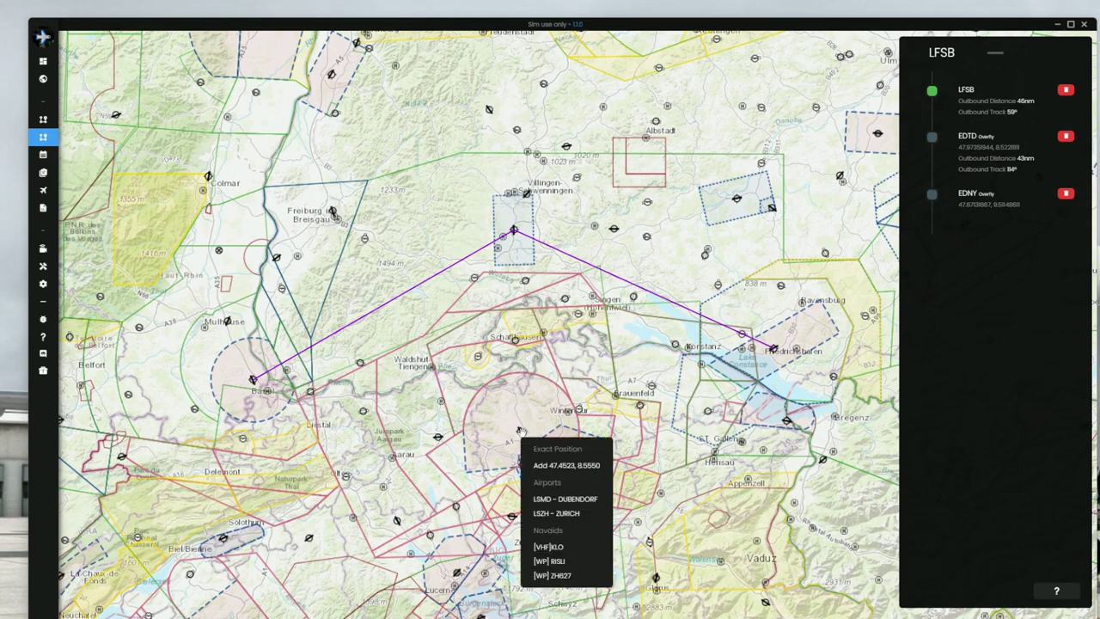
click(571, 501)
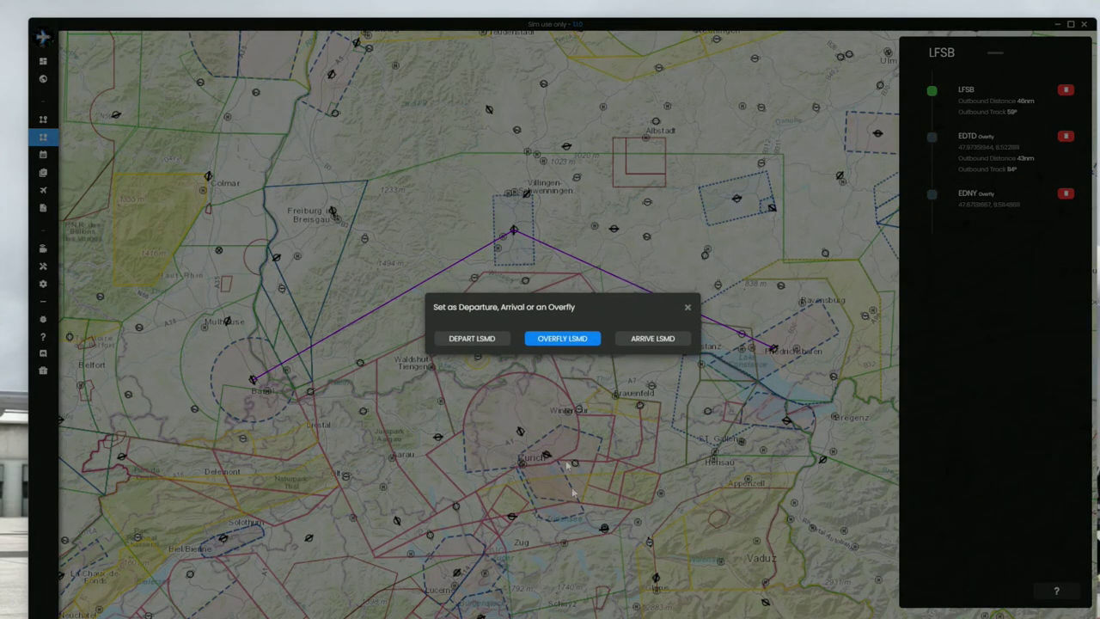
click(560, 339)
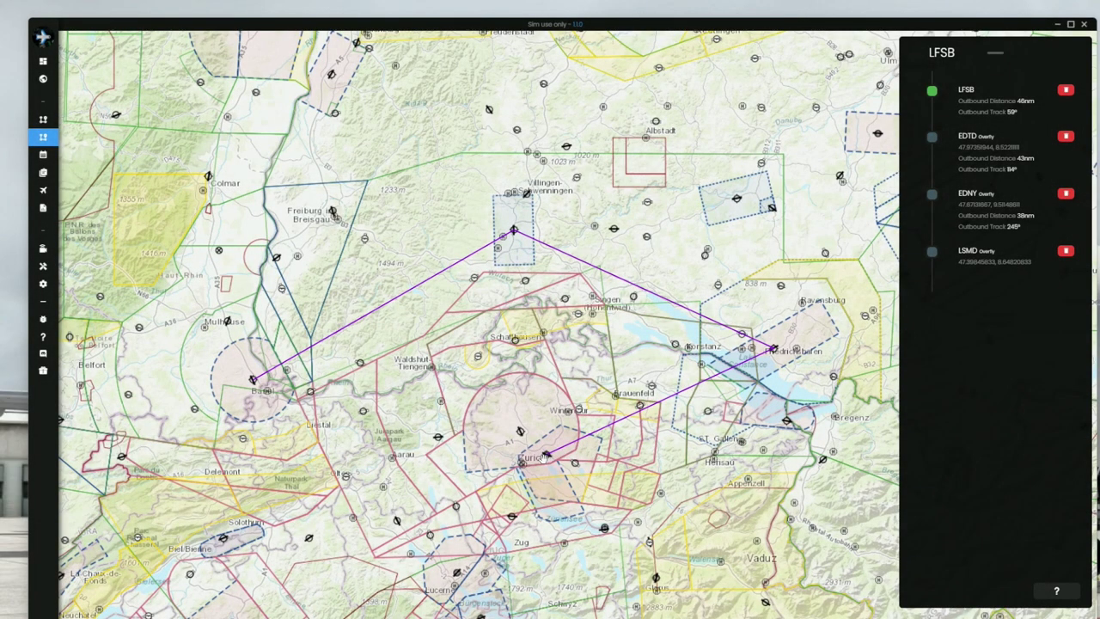
Step: Set LFSB Basle-Mulhouse as the arrival airport to close the VFR round trip, and review the whole route
click(255, 385)
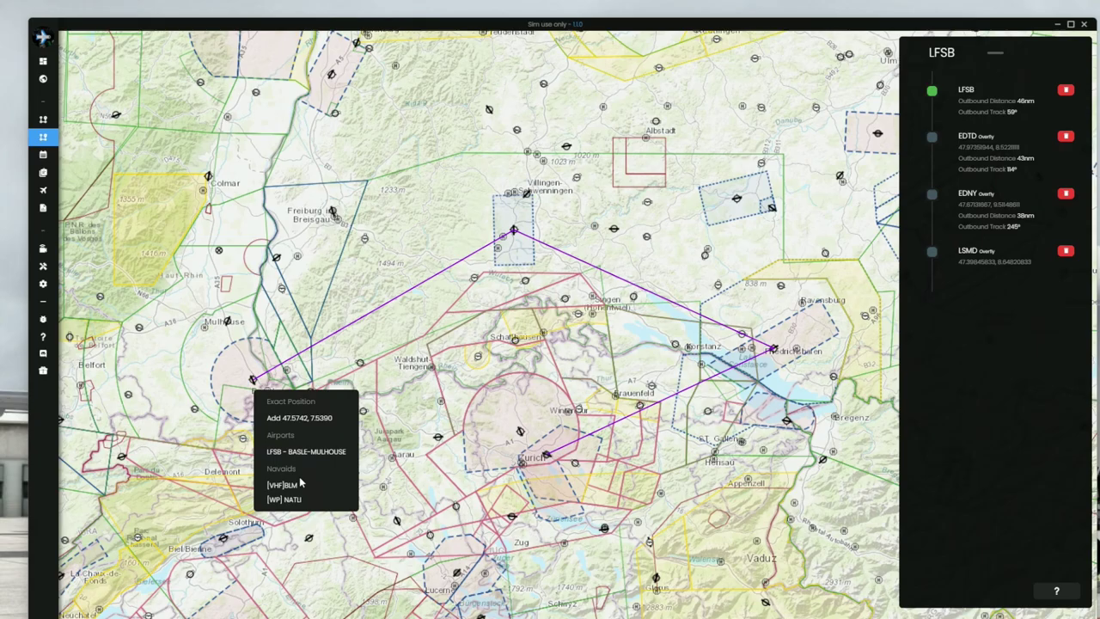
click(314, 454)
click(654, 339)
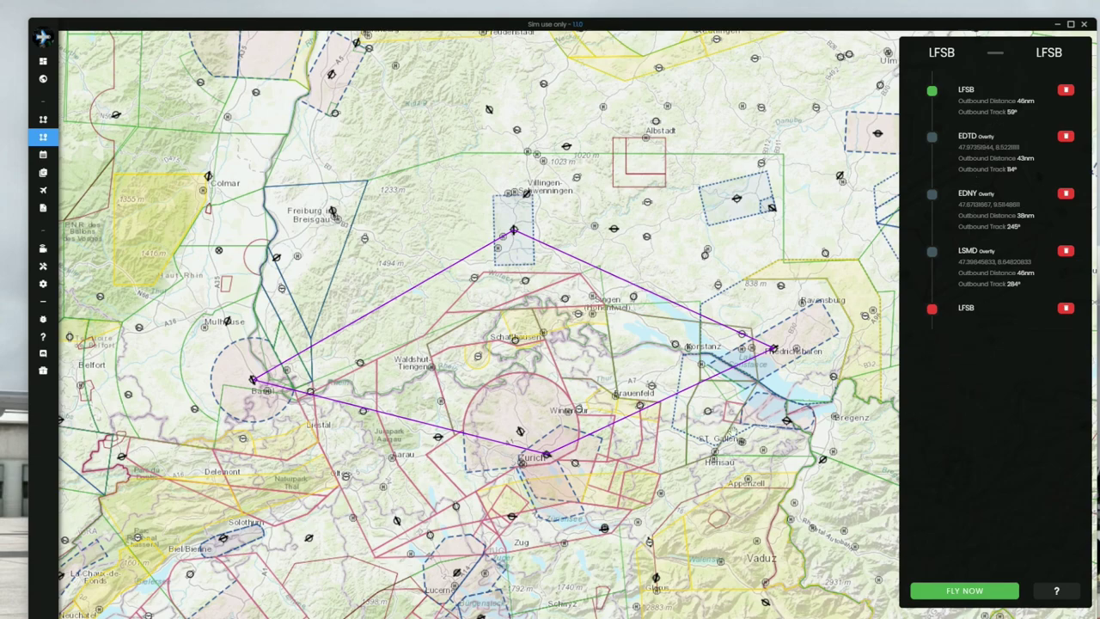
scroll(619, 464, down, 2)
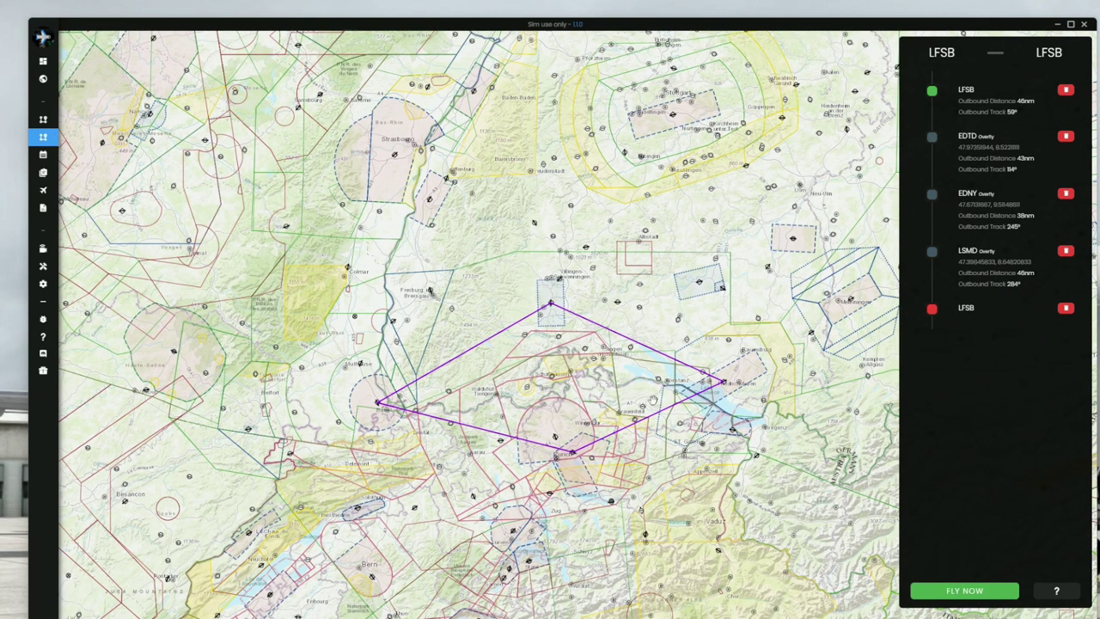
scroll(649, 398, up, 2)
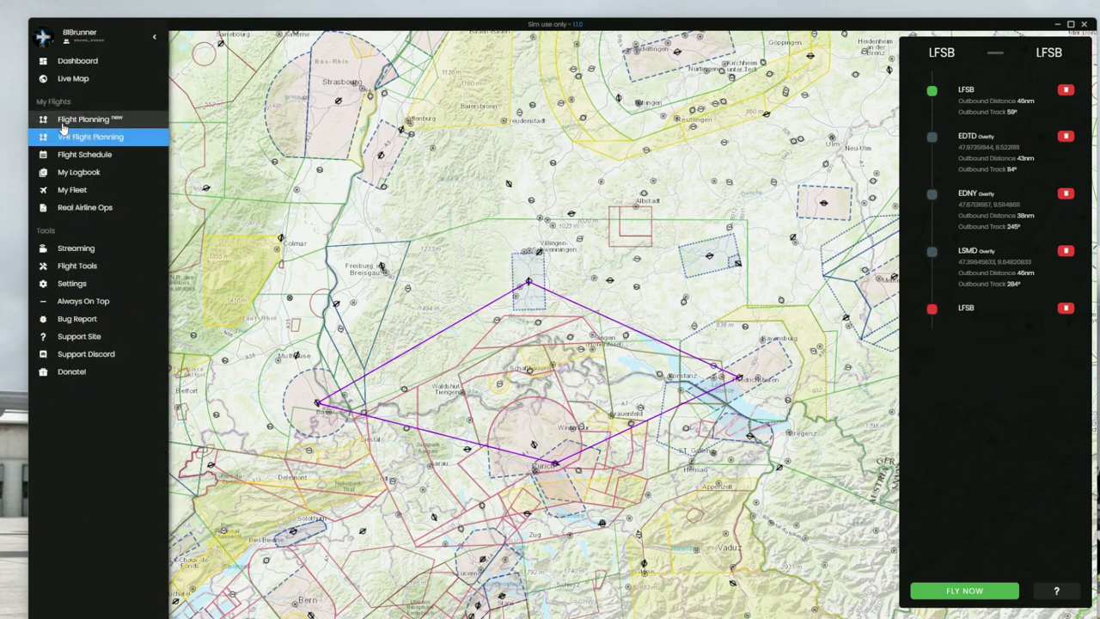
Step: Look over the advanced flight planner, and load the last SimBrief plan from the simple flight planning page
click(60, 119)
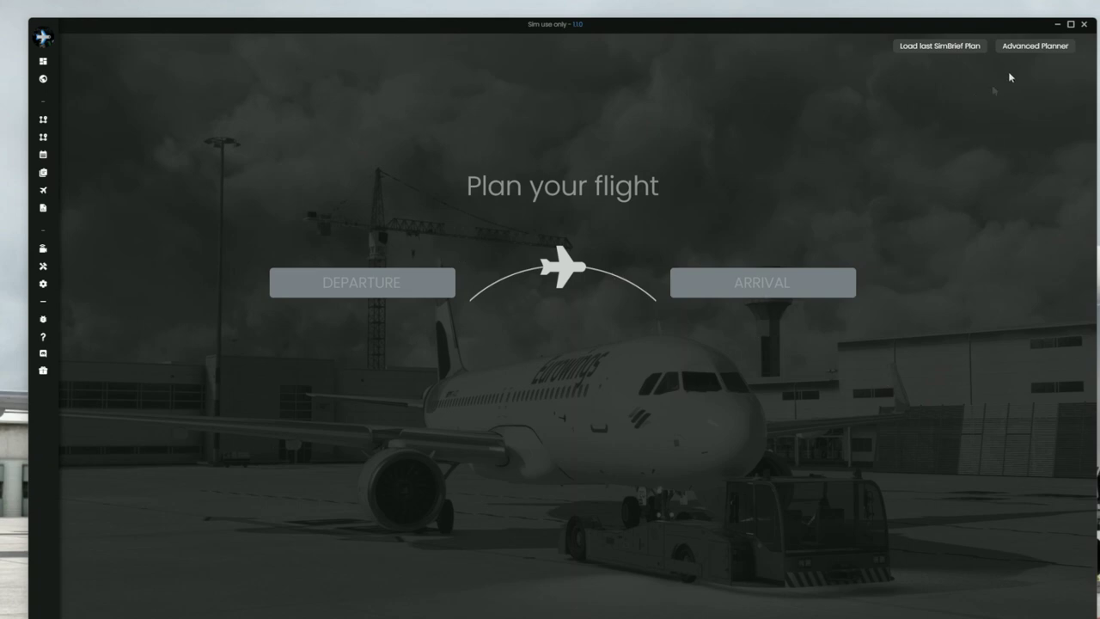
click(1027, 46)
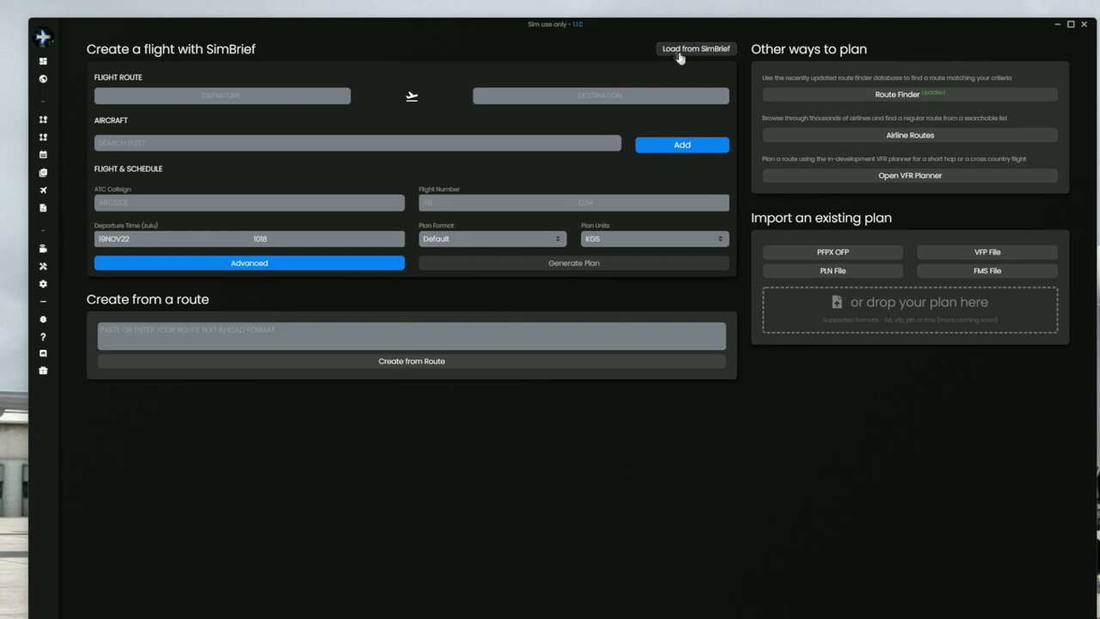
mouse_move(52, 107)
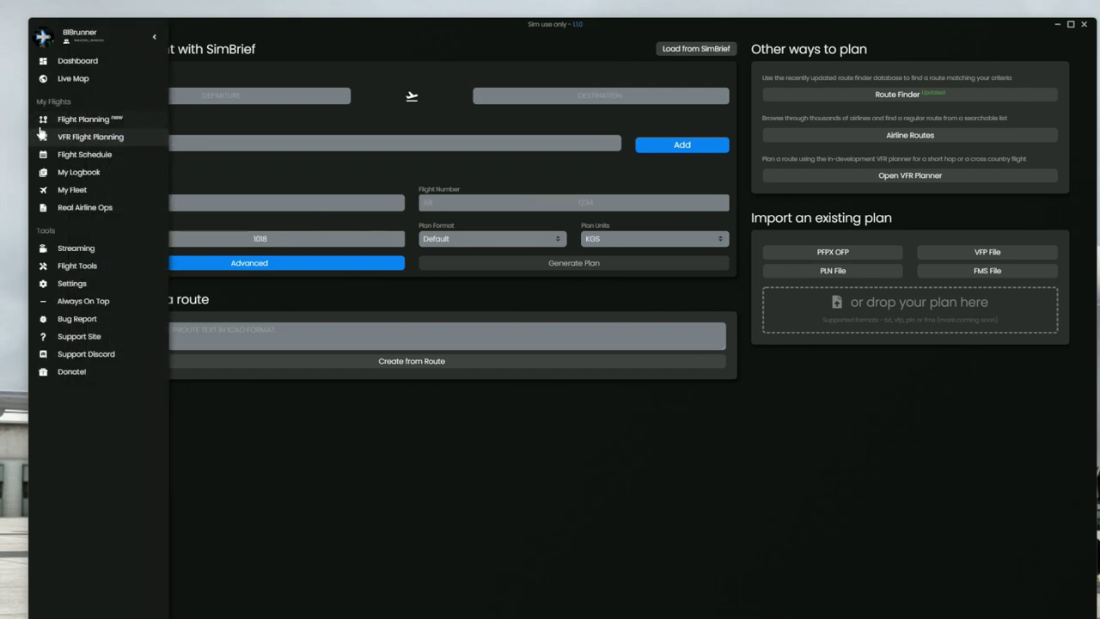
click(52, 117)
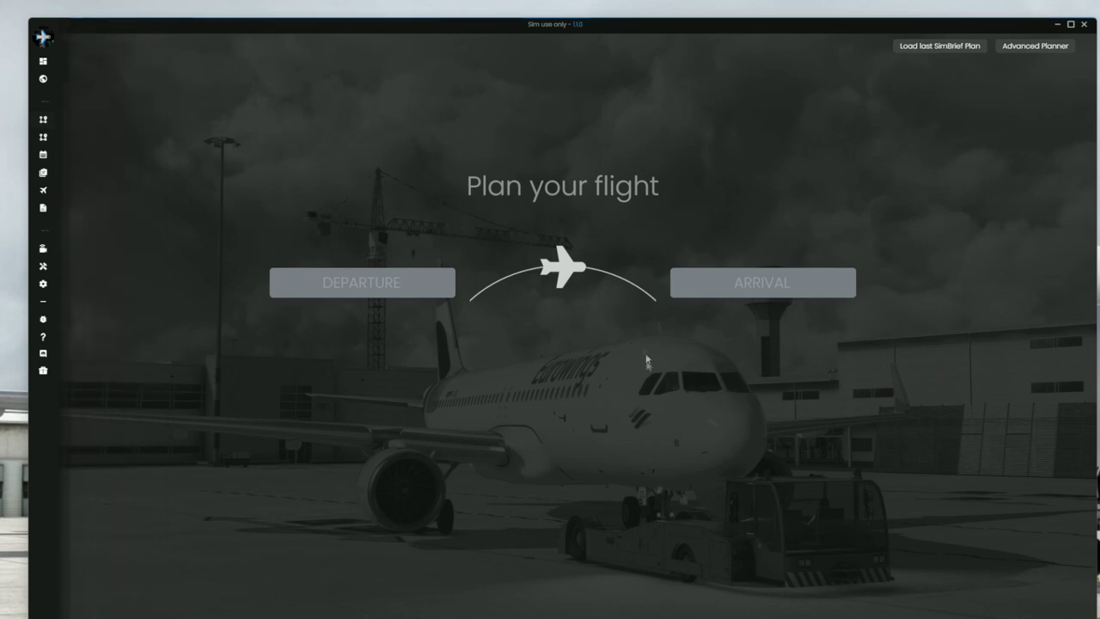
click(941, 47)
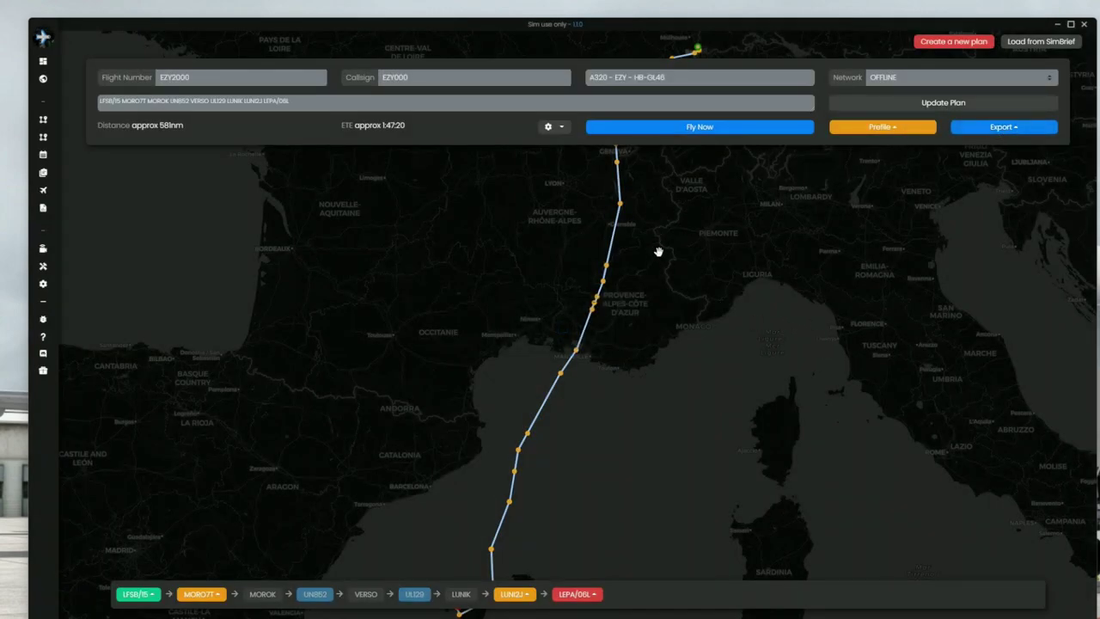
Step: Start an FMS plan file export of the LFSB to LEPA route in the PMDG Flightplan format
drag(754, 240, 681, 417)
scroll(640, 272, up, 2)
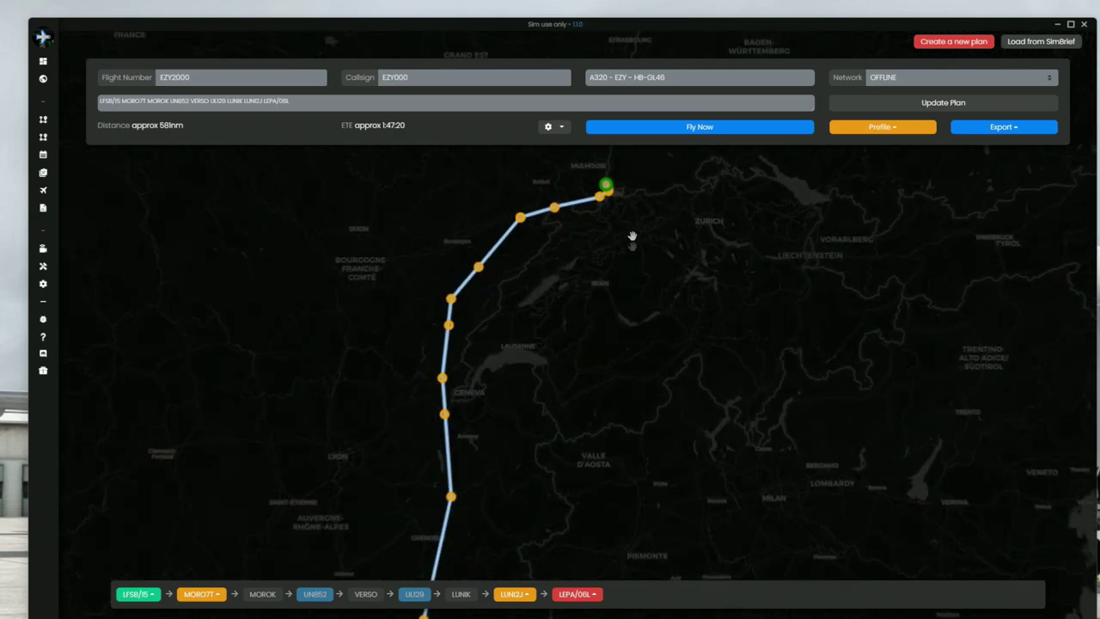
drag(634, 238, 641, 343)
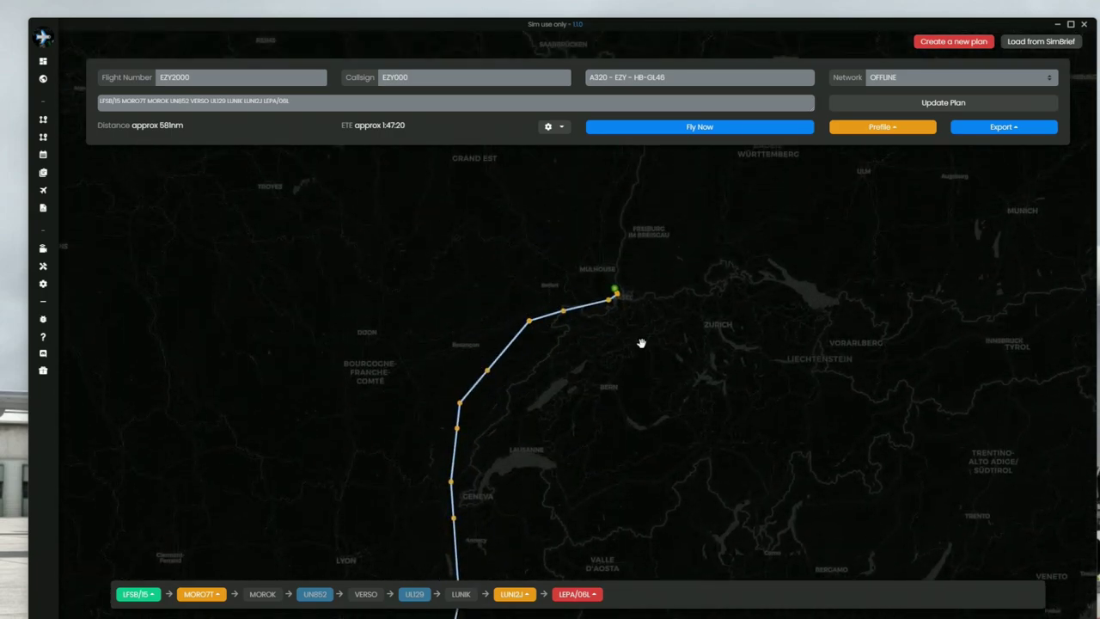
click(1020, 130)
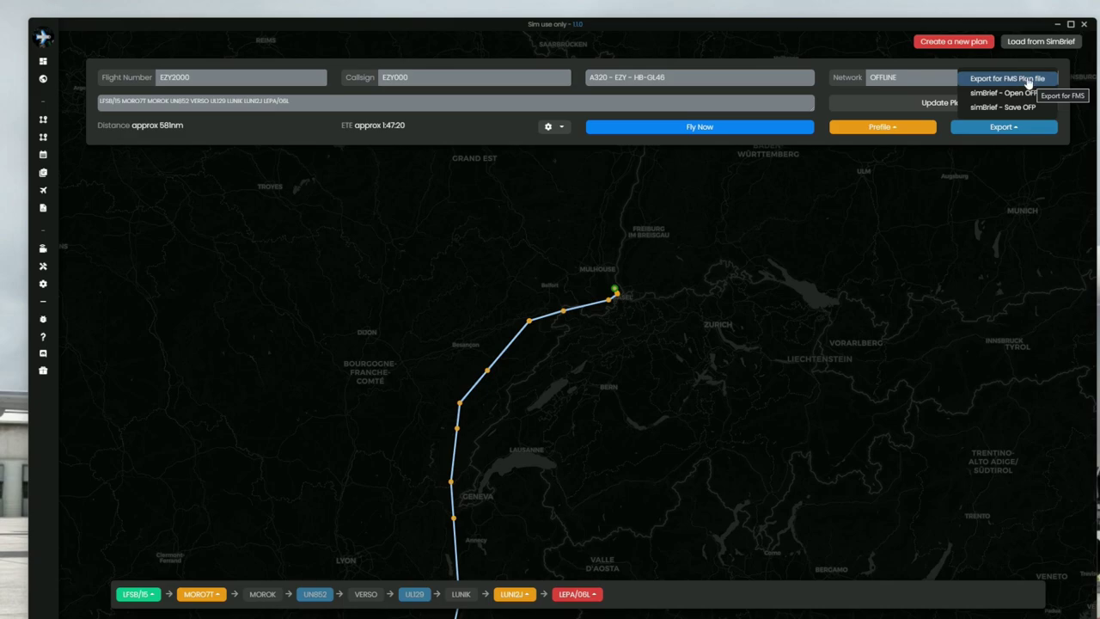
click(1023, 79)
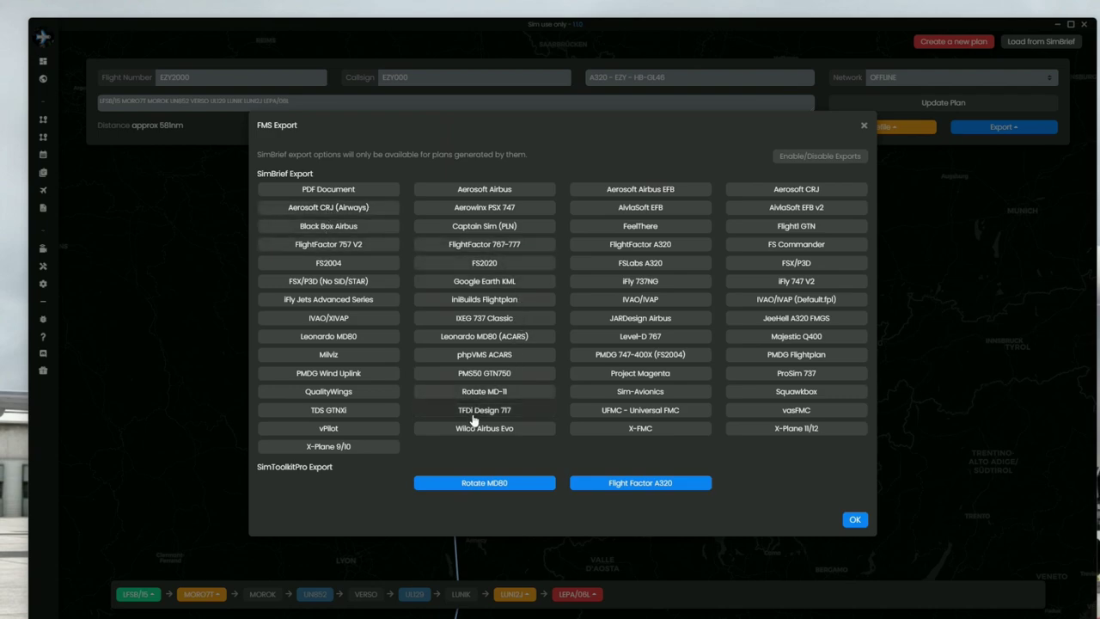
click(789, 357)
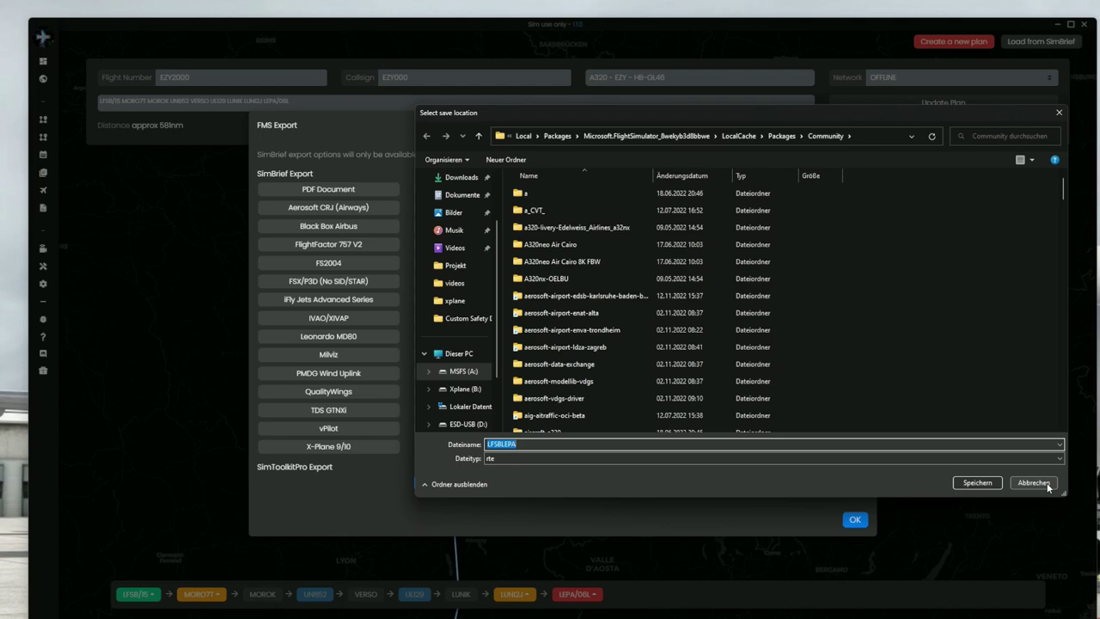
click(567, 137)
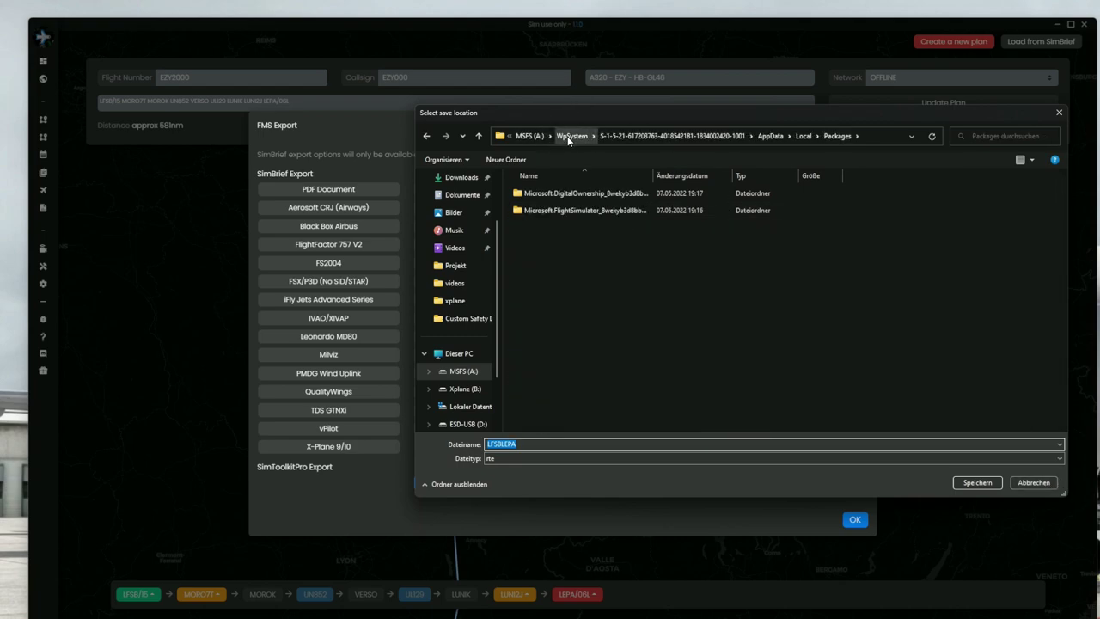
double_click(599, 212)
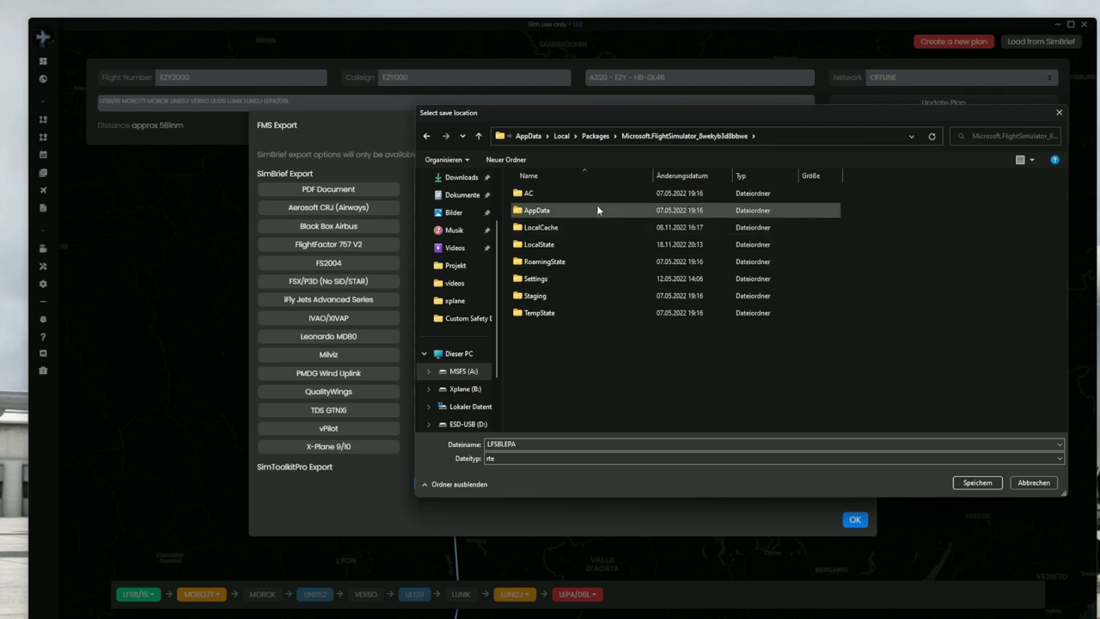
double_click(597, 208)
click(425, 135)
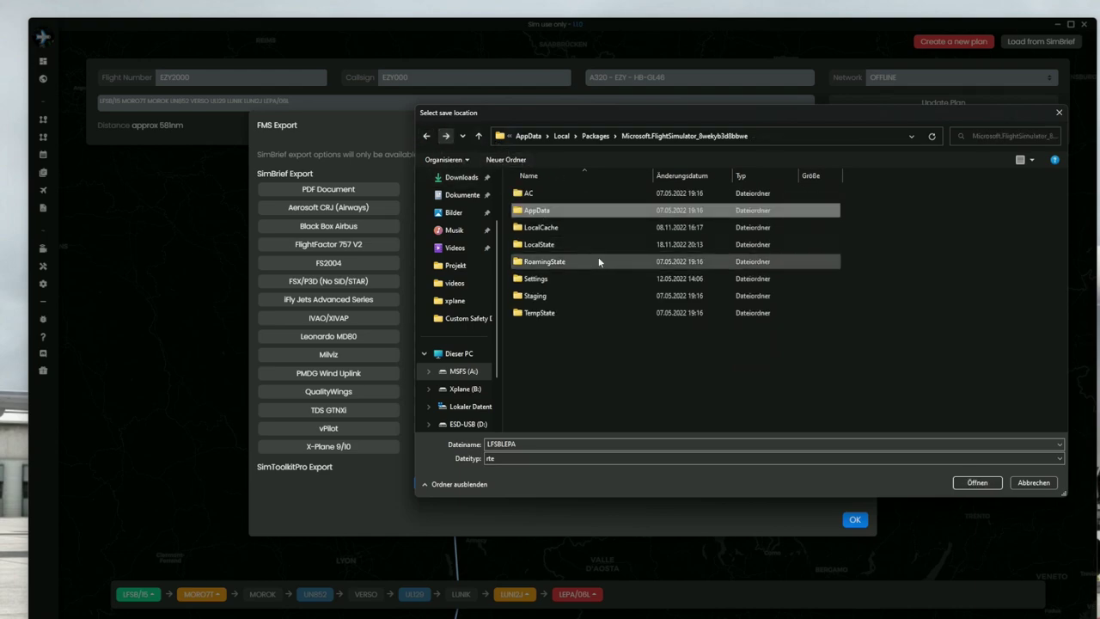
double_click(601, 229)
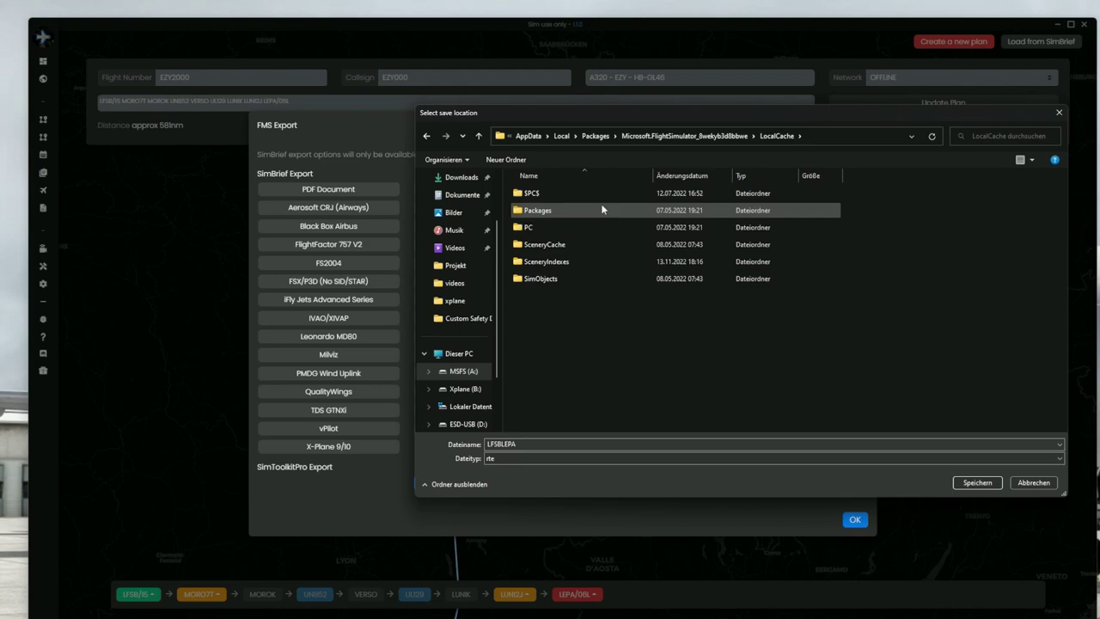
double_click(601, 227)
click(432, 140)
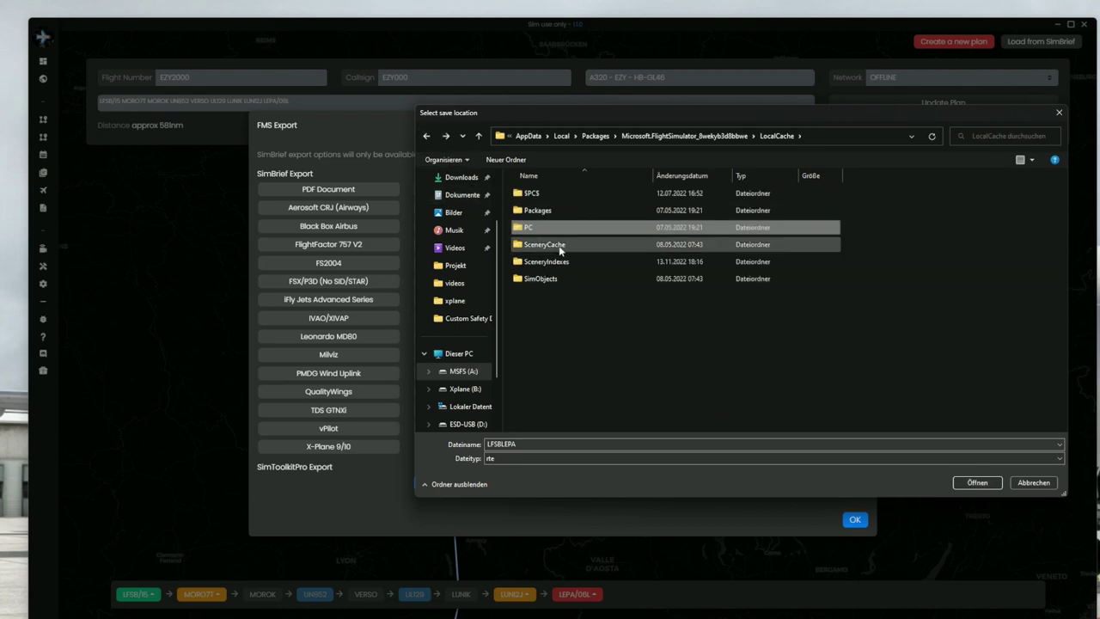
double_click(567, 278)
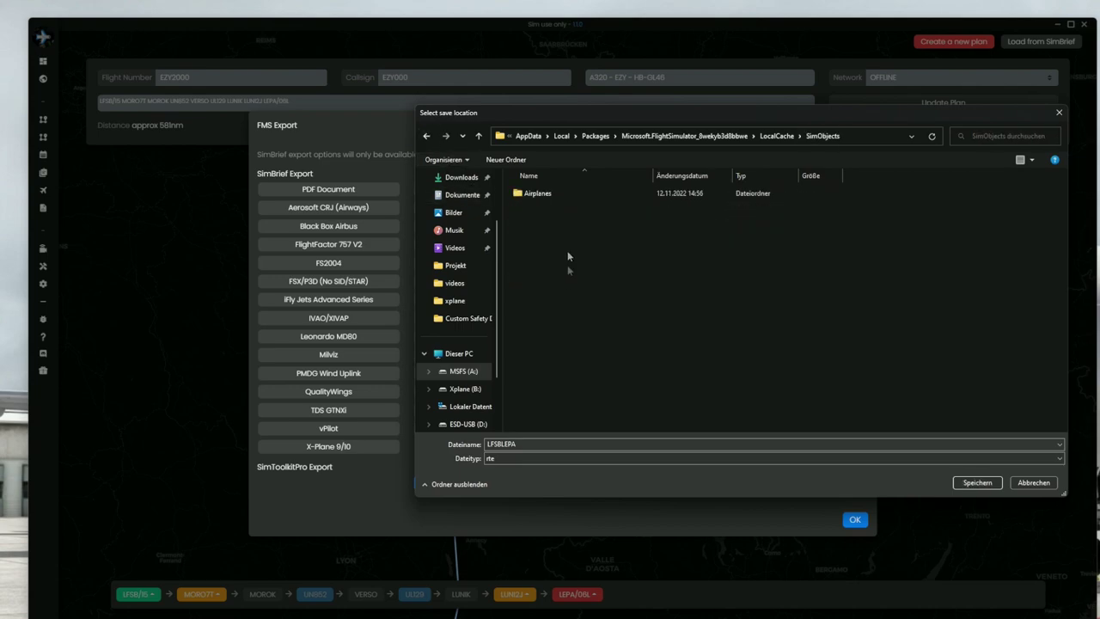
double_click(569, 196)
scroll(625, 386, down, 5)
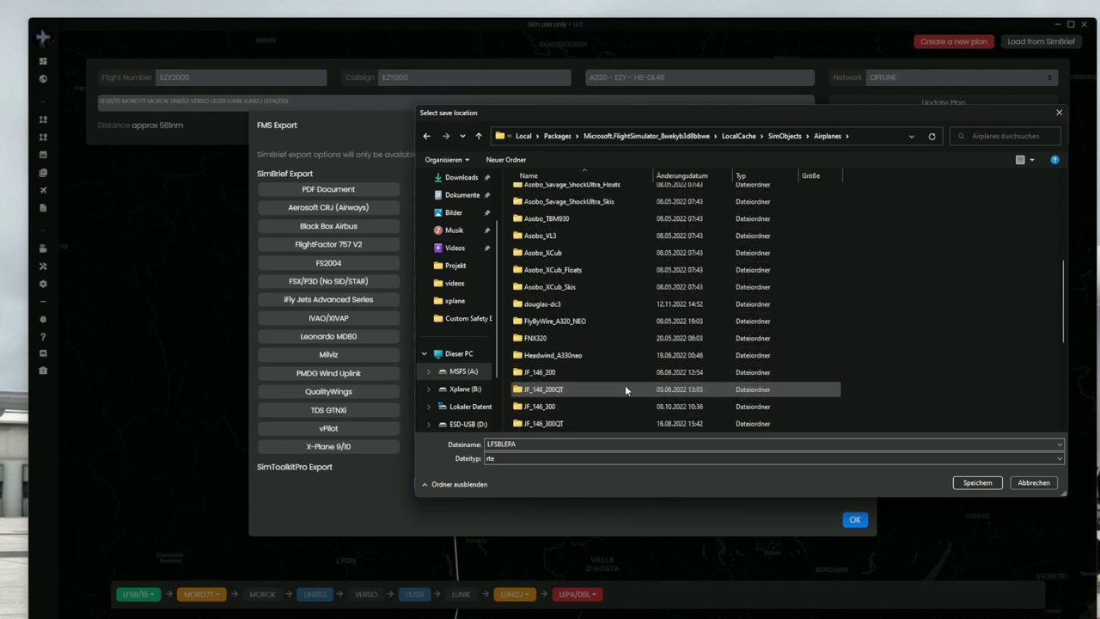
scroll(612, 361, down, 4)
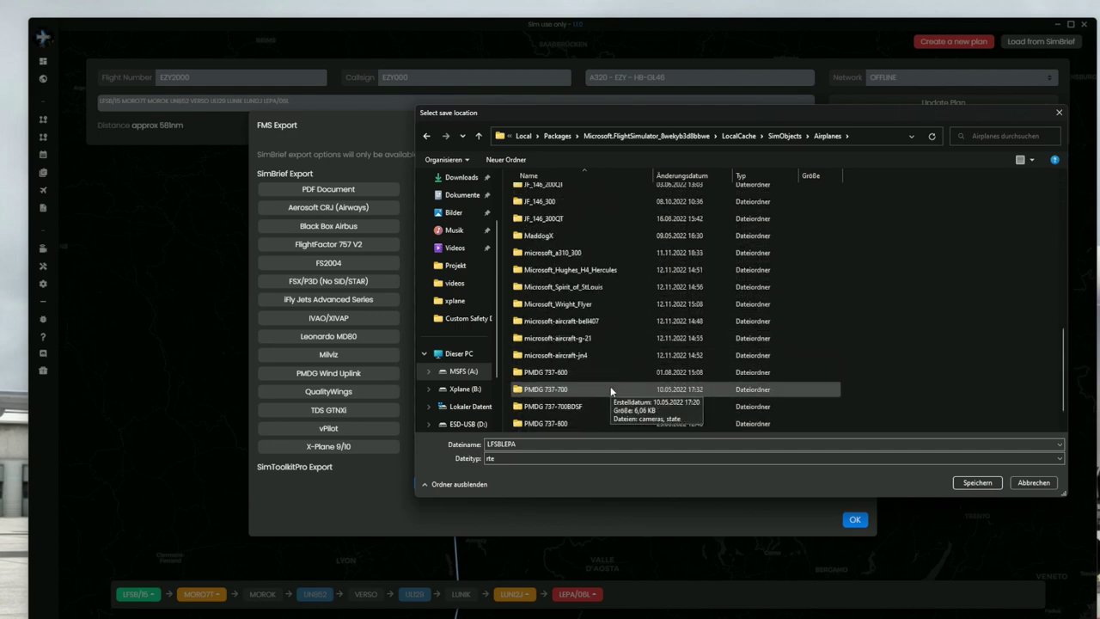
scroll(610, 363, down, 1)
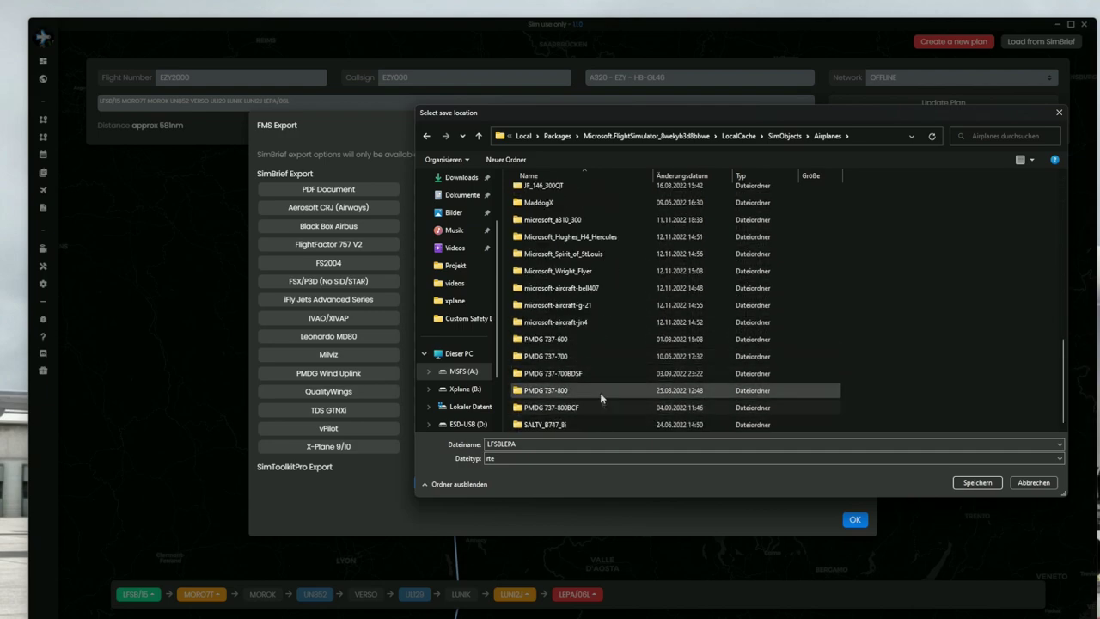
double_click(600, 391)
click(427, 135)
click(426, 136)
click(426, 135)
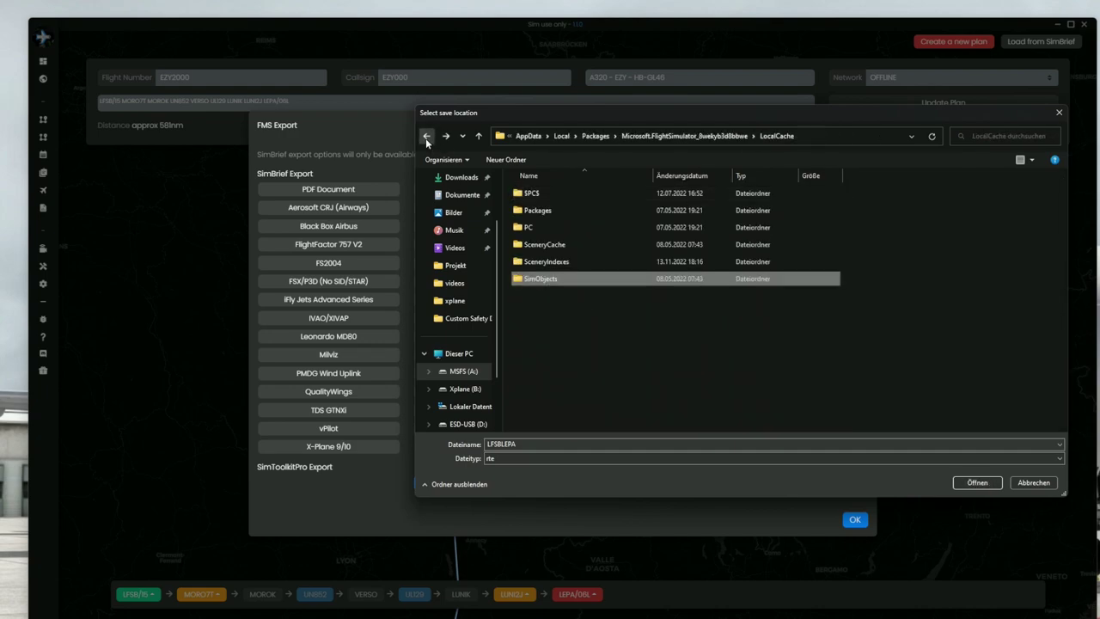
Step: Search the Community folder for pmdg-aircraft-738, and look through its Data and Config folders for the Flightplans folder
double_click(572, 211)
double_click(573, 194)
scroll(694, 341, down, 15)
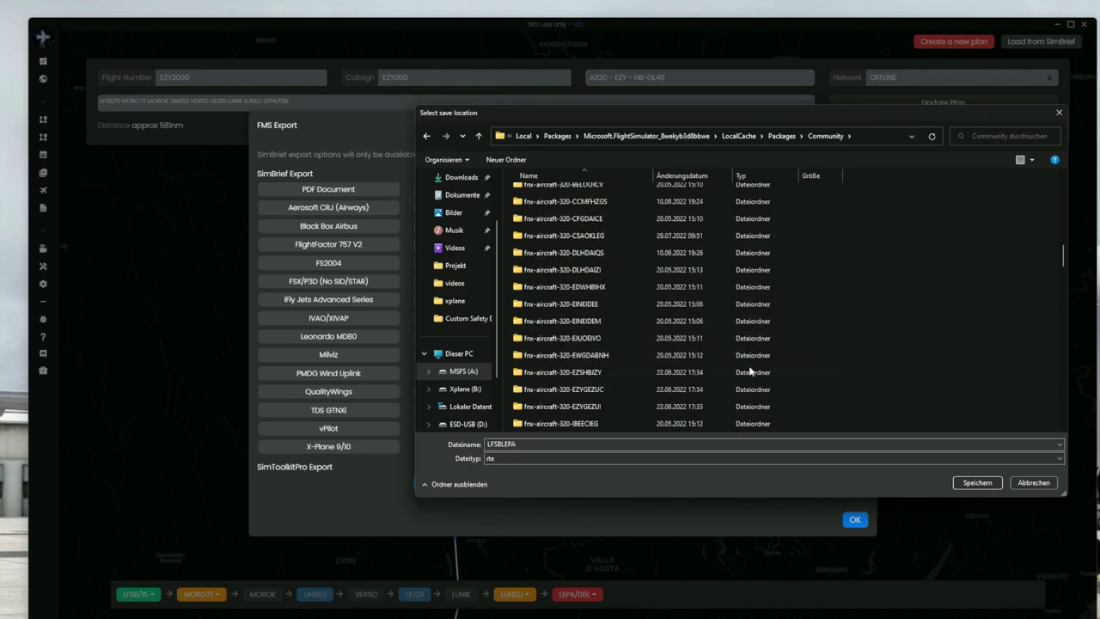
scroll(743, 355, down, 15)
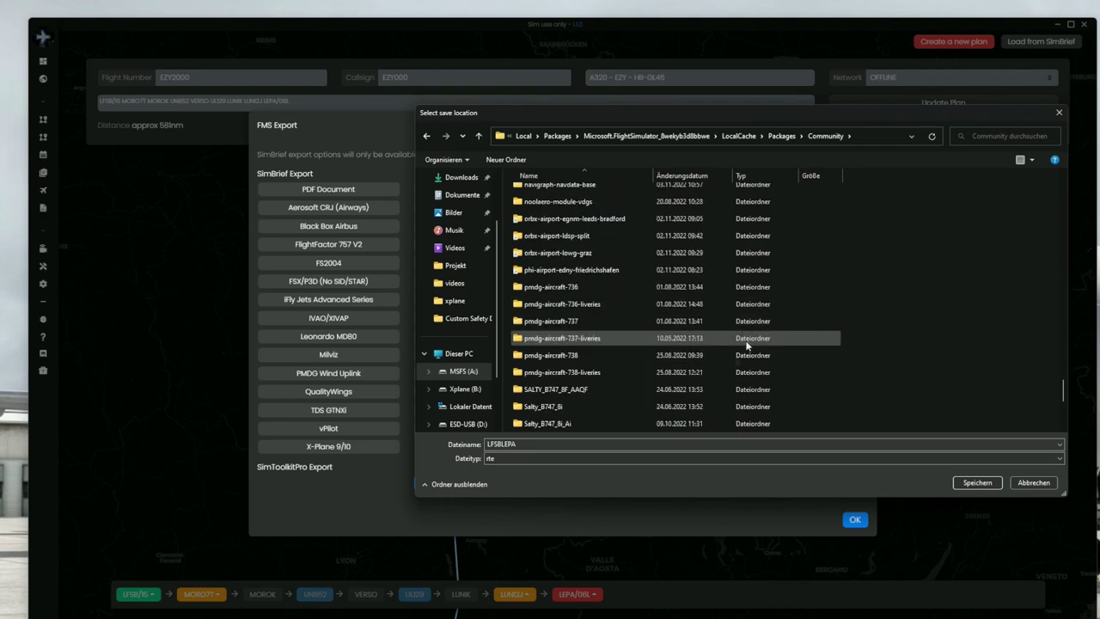
double_click(598, 357)
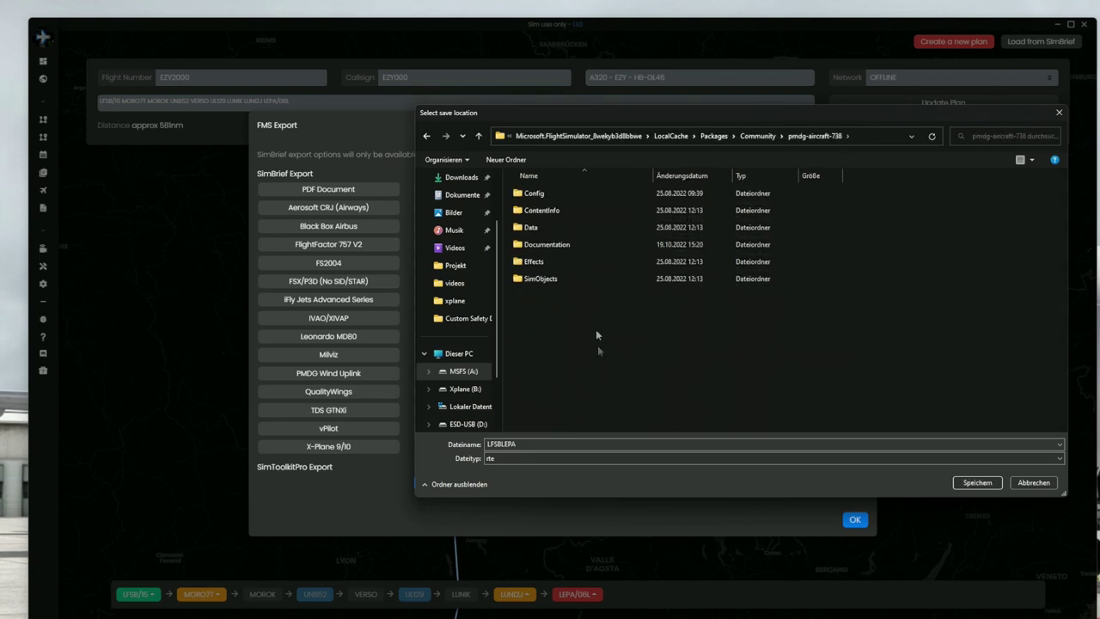
double_click(584, 227)
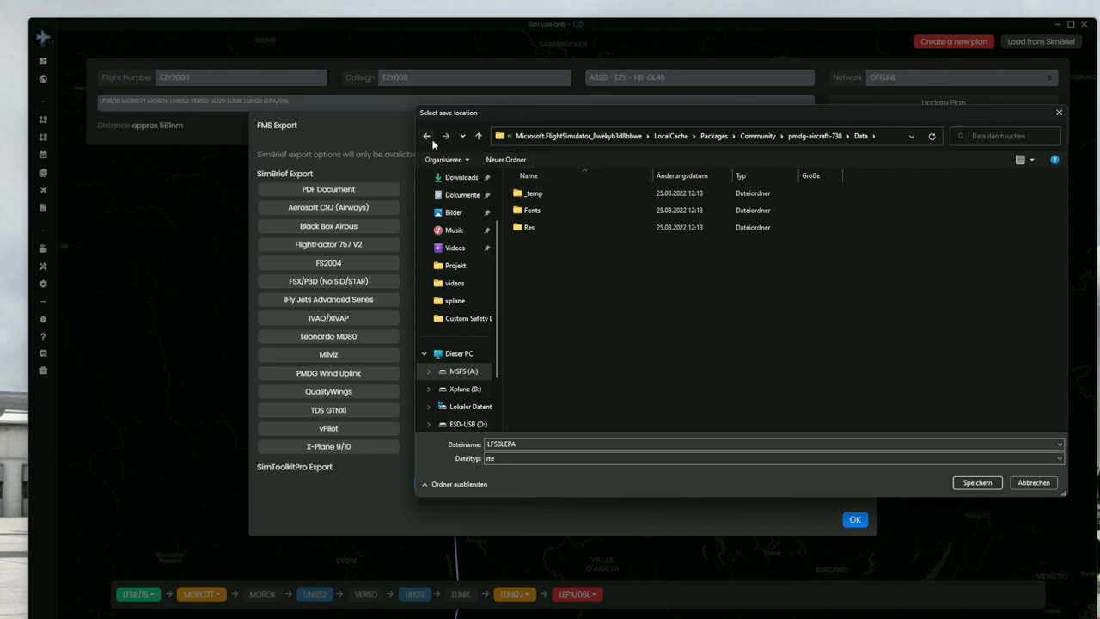
click(427, 136)
double_click(561, 195)
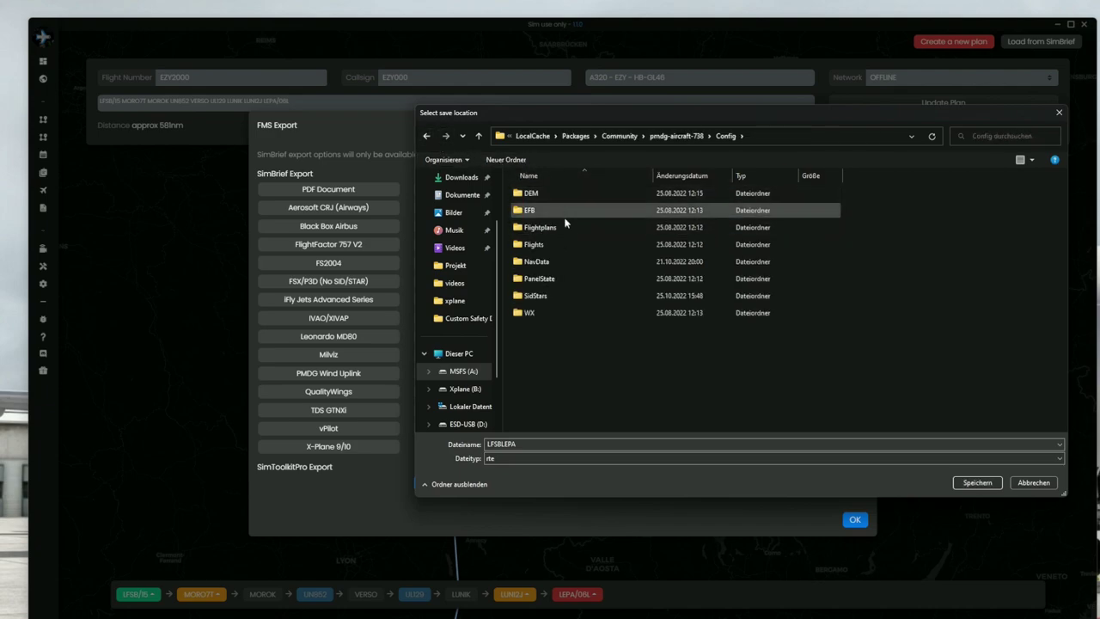
double_click(568, 230)
click(428, 138)
click(428, 138)
click(427, 137)
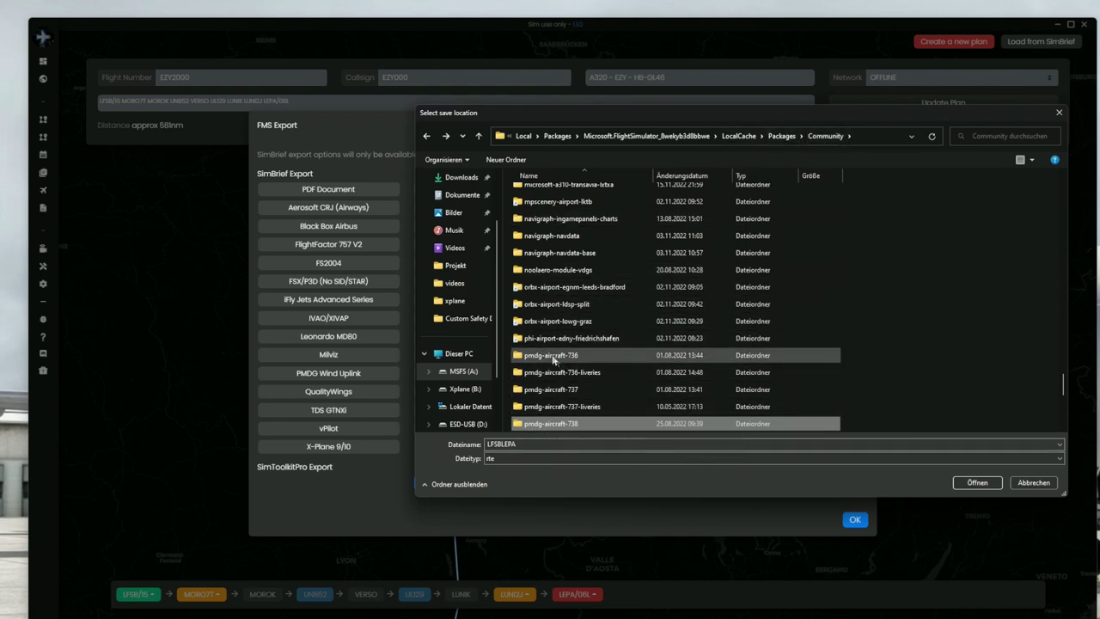
Step: Save the route file LFSBLEPA in the Config\Flightplans folder of pmdg-aircraft-738, and close the FMS export
double_click(569, 424)
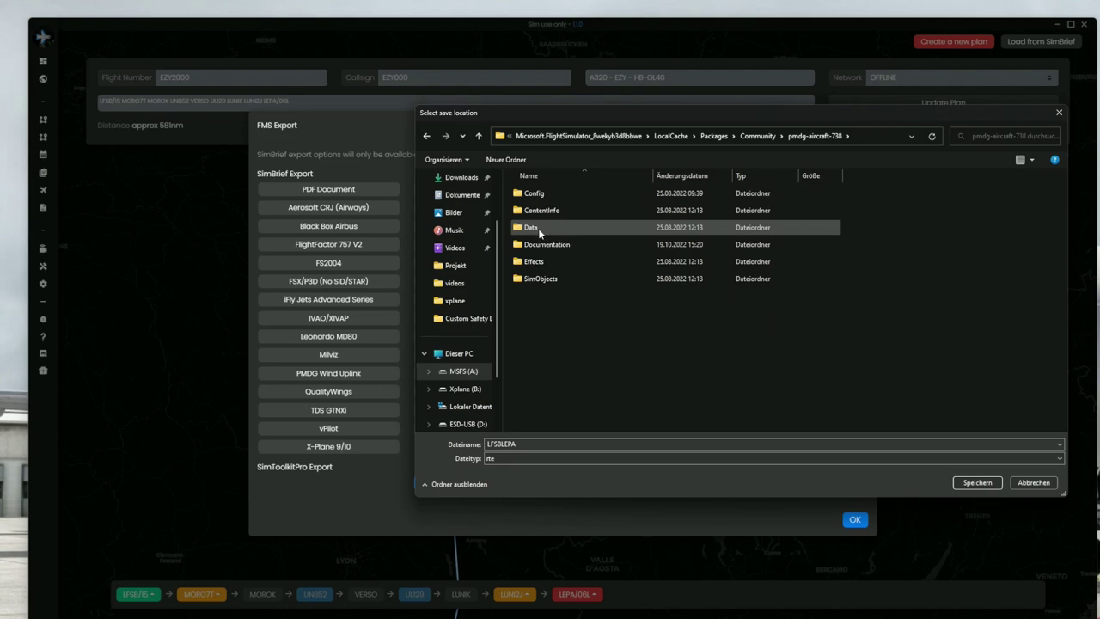
double_click(553, 190)
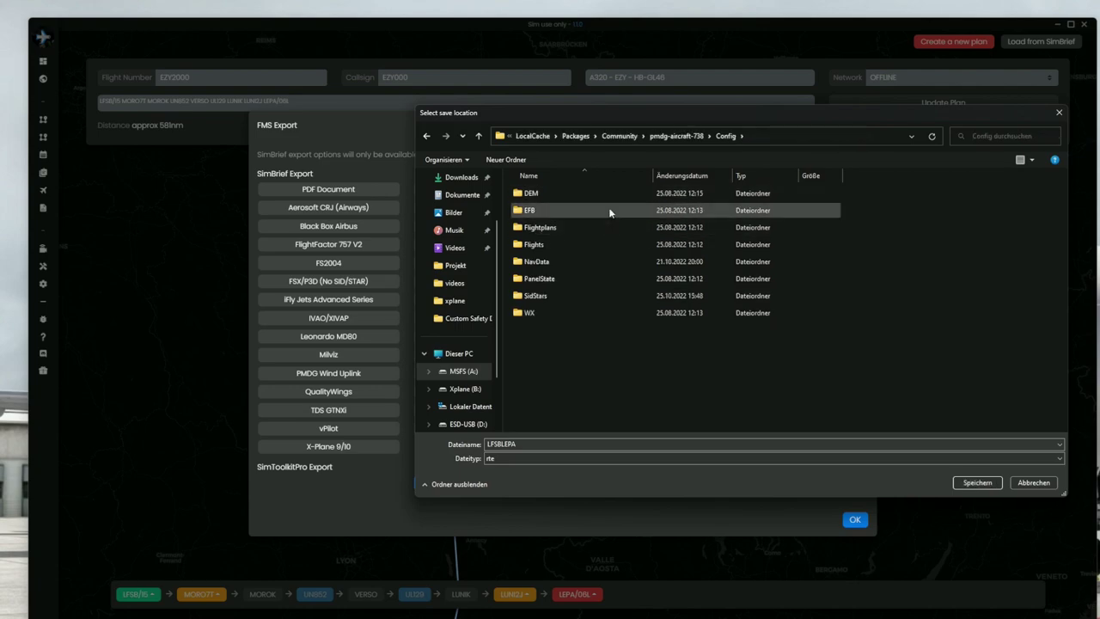
click(541, 231)
double_click(568, 227)
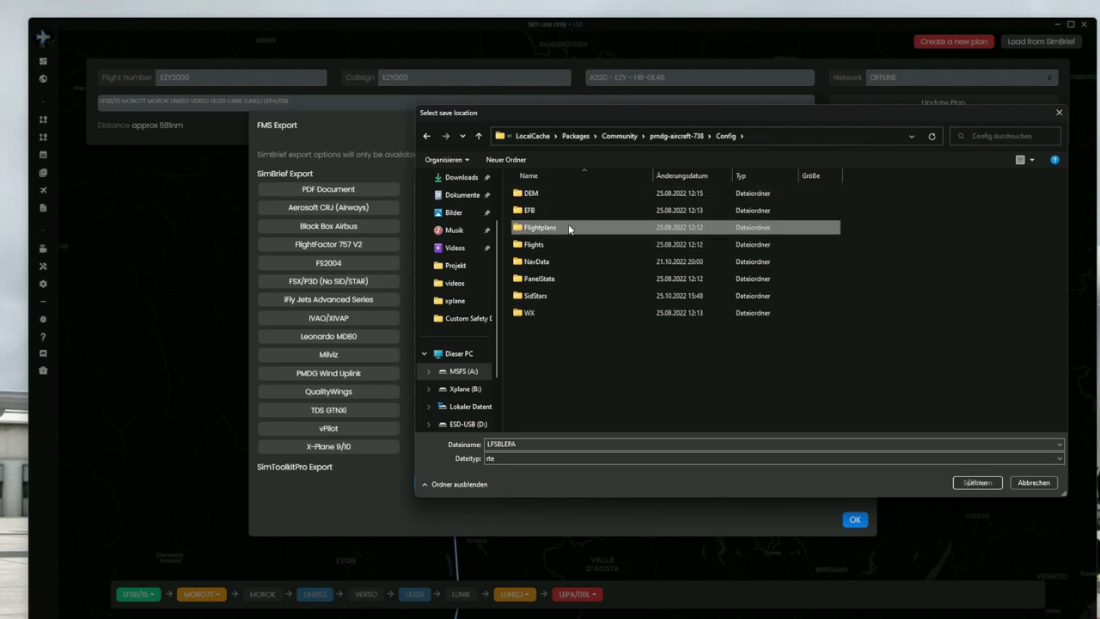
click(976, 483)
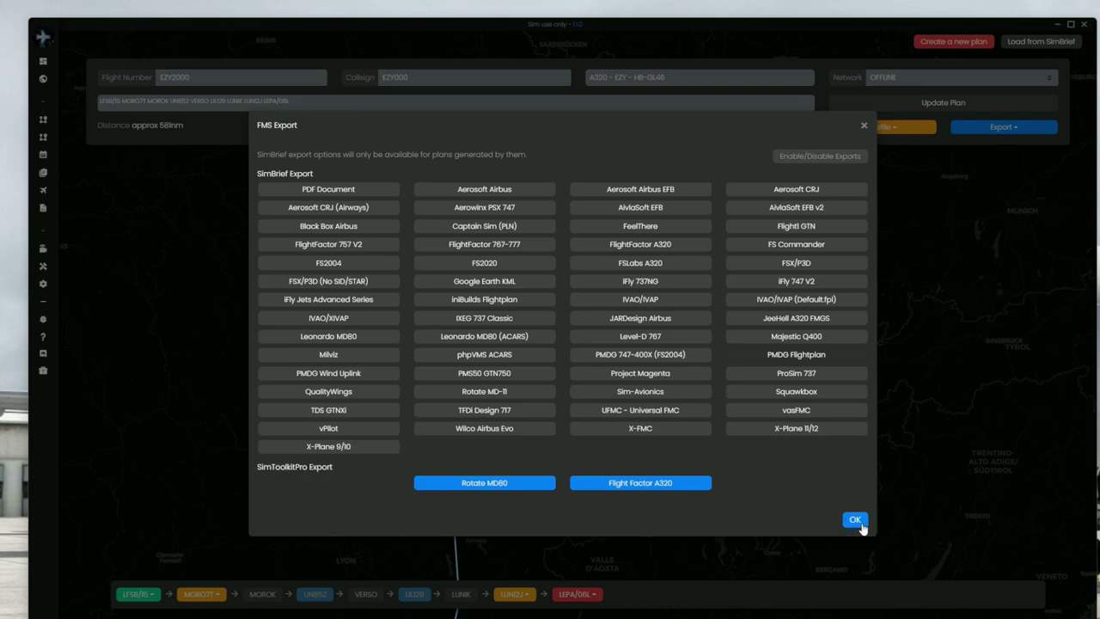
click(856, 520)
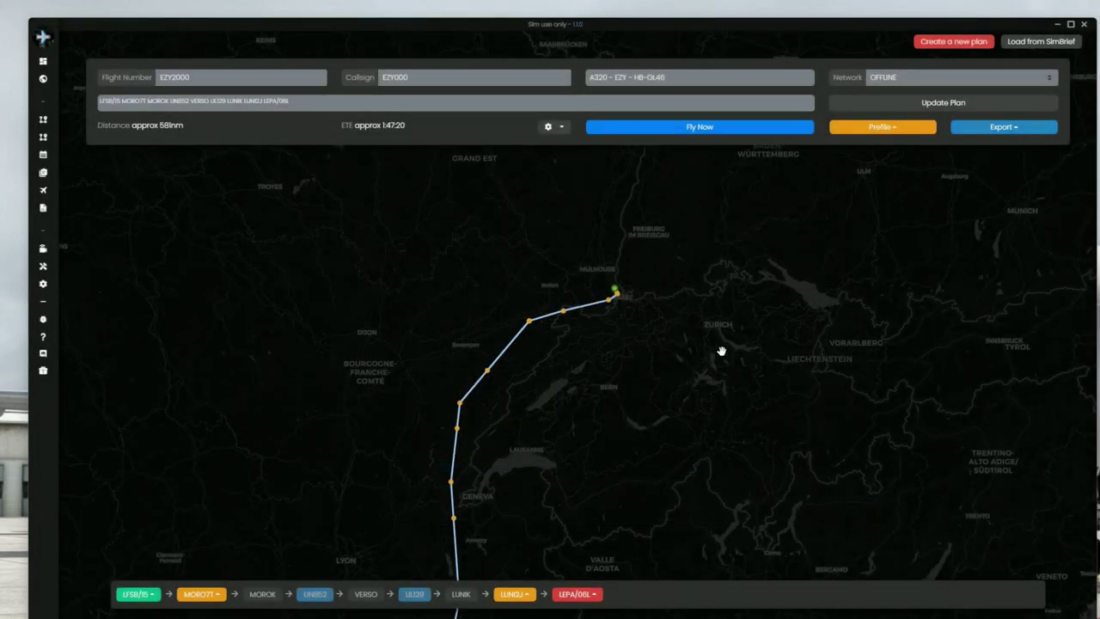
Step: Reopen the PMDG Flightplan export to check the save folder and its LFSBLEPA.rte file, and leave without saving
scroll(612, 314, up, 4)
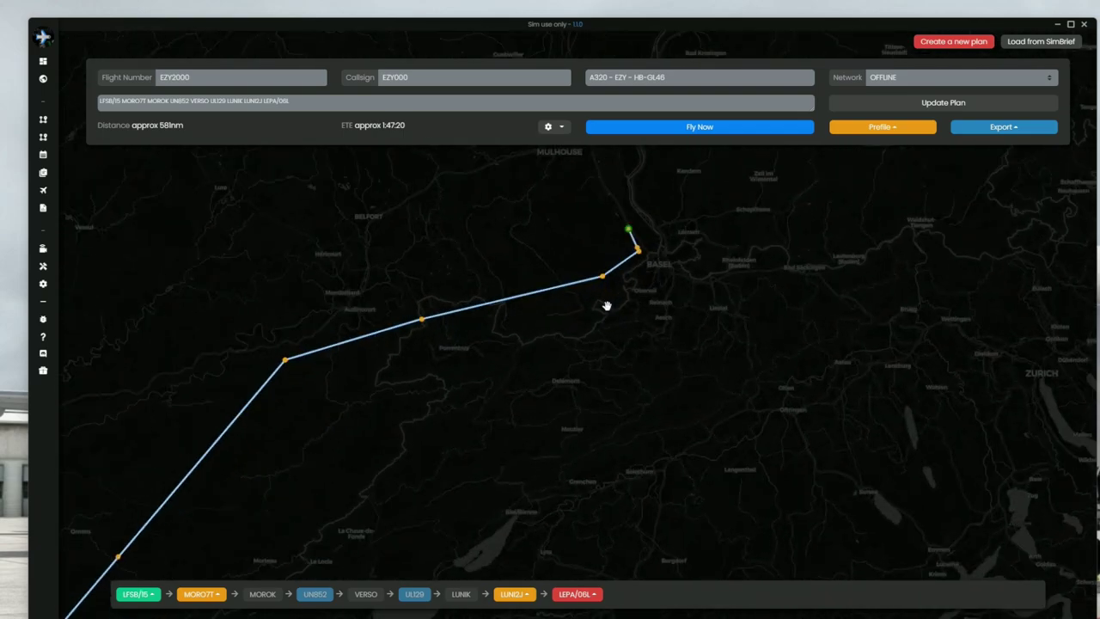
scroll(539, 375, down, 3)
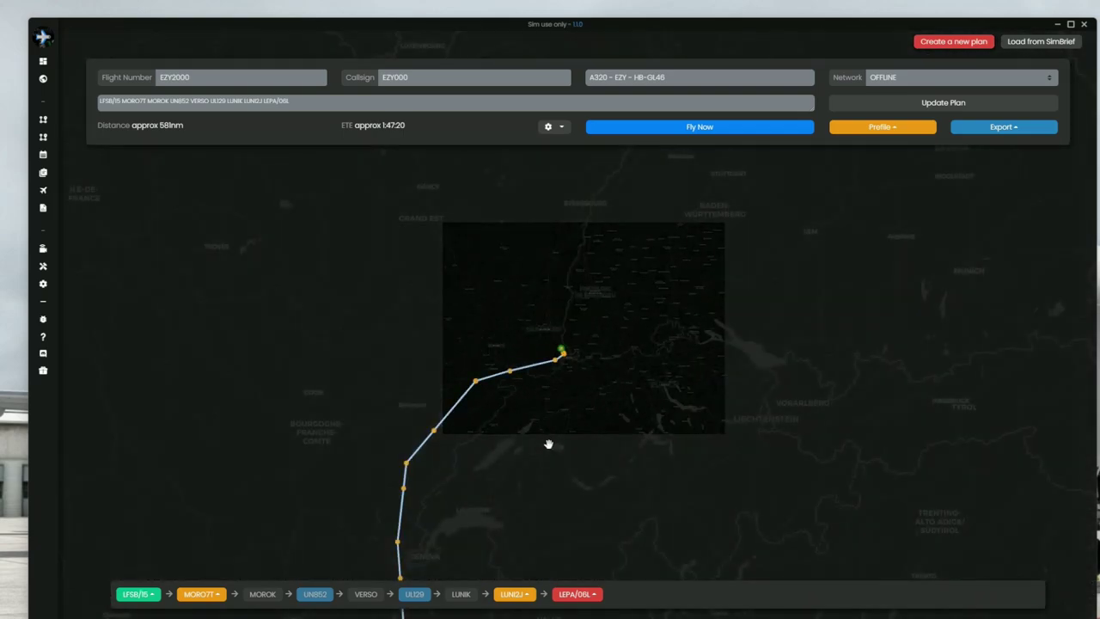
drag(810, 213, 780, 248)
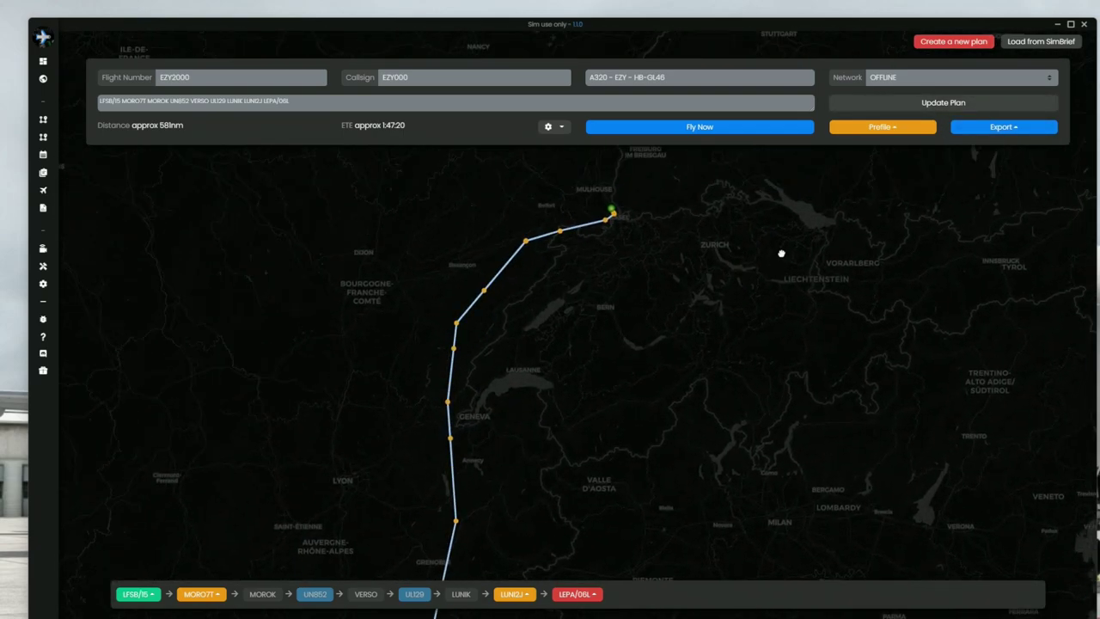
click(1006, 131)
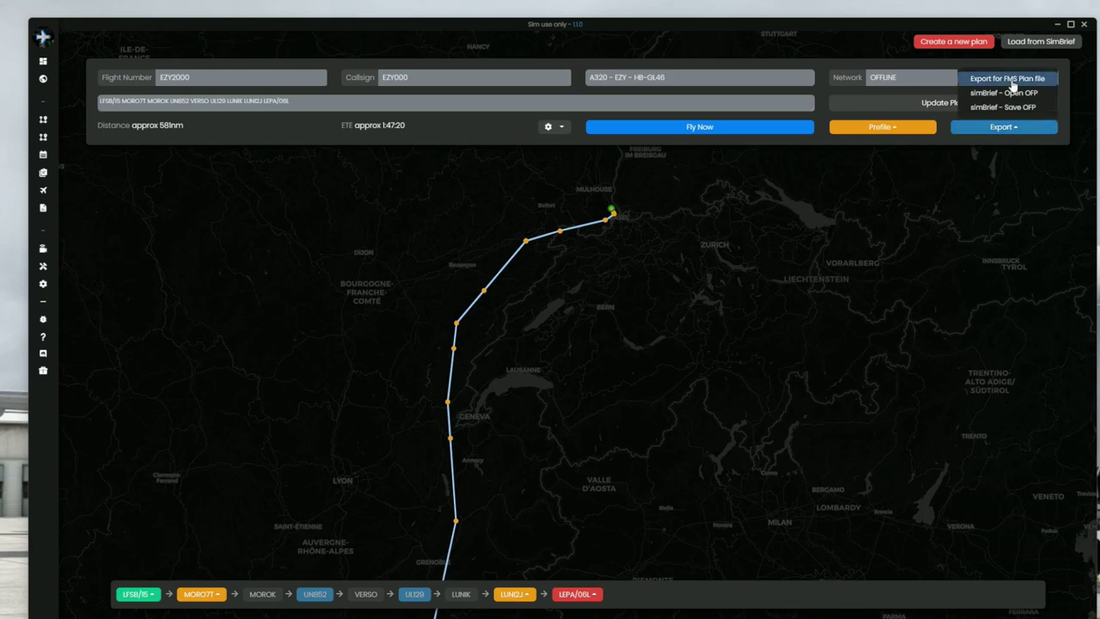
click(1005, 78)
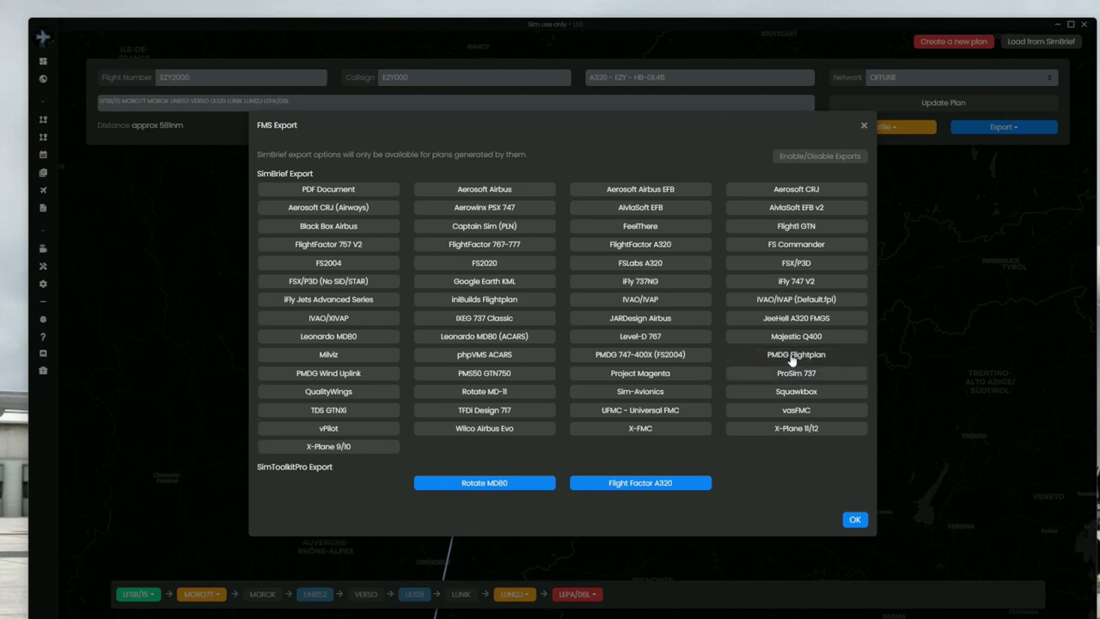
click(796, 356)
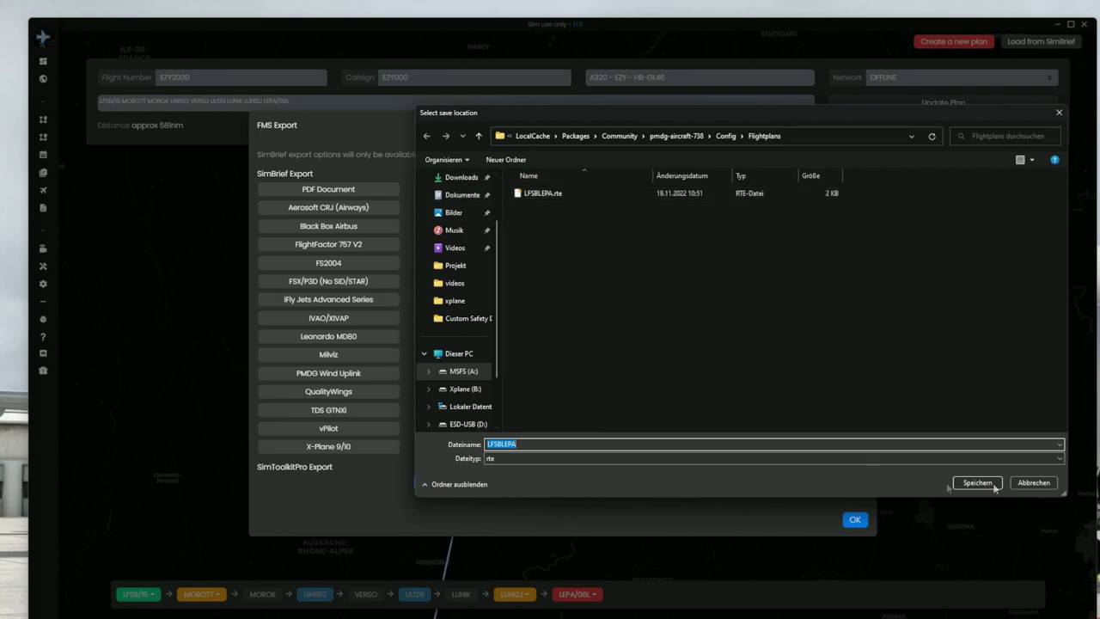
click(1040, 484)
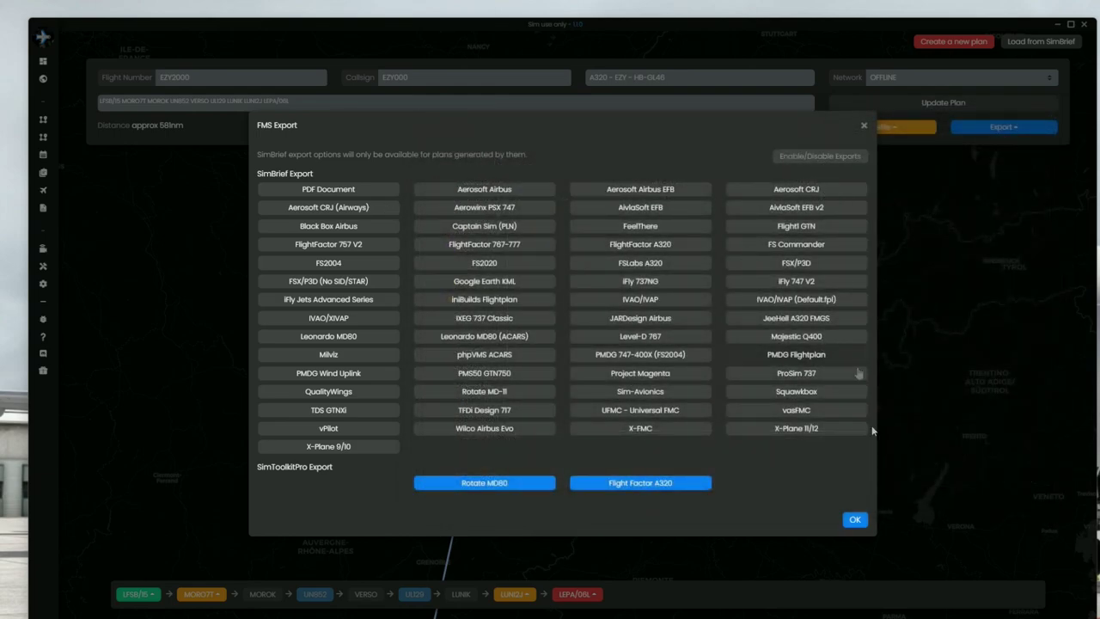
click(855, 520)
scroll(614, 381, down, 1)
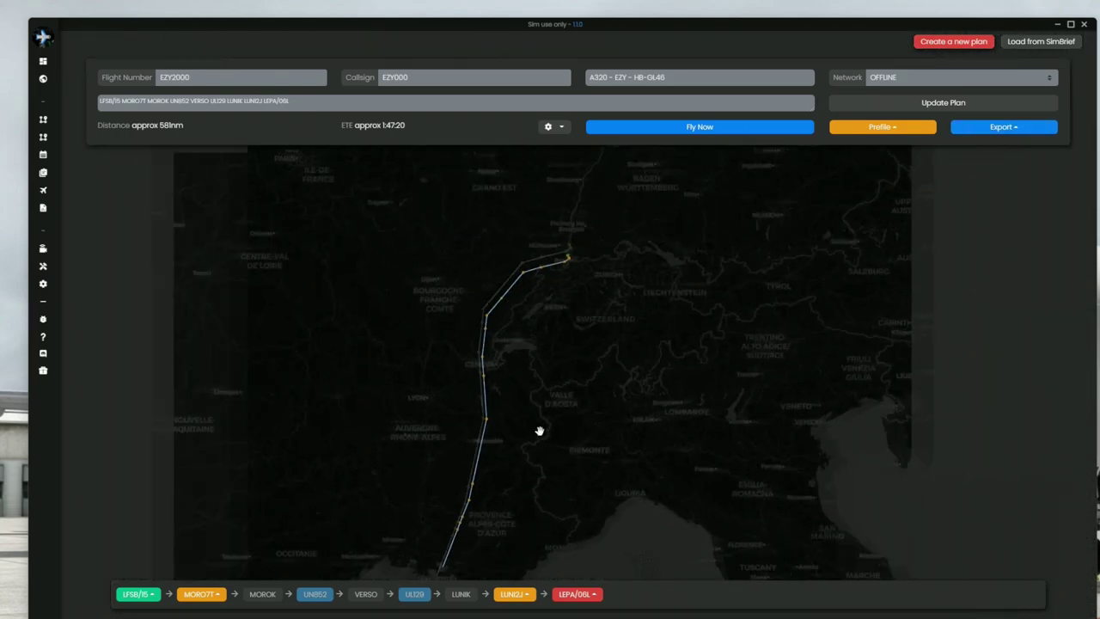
drag(514, 436, 521, 364)
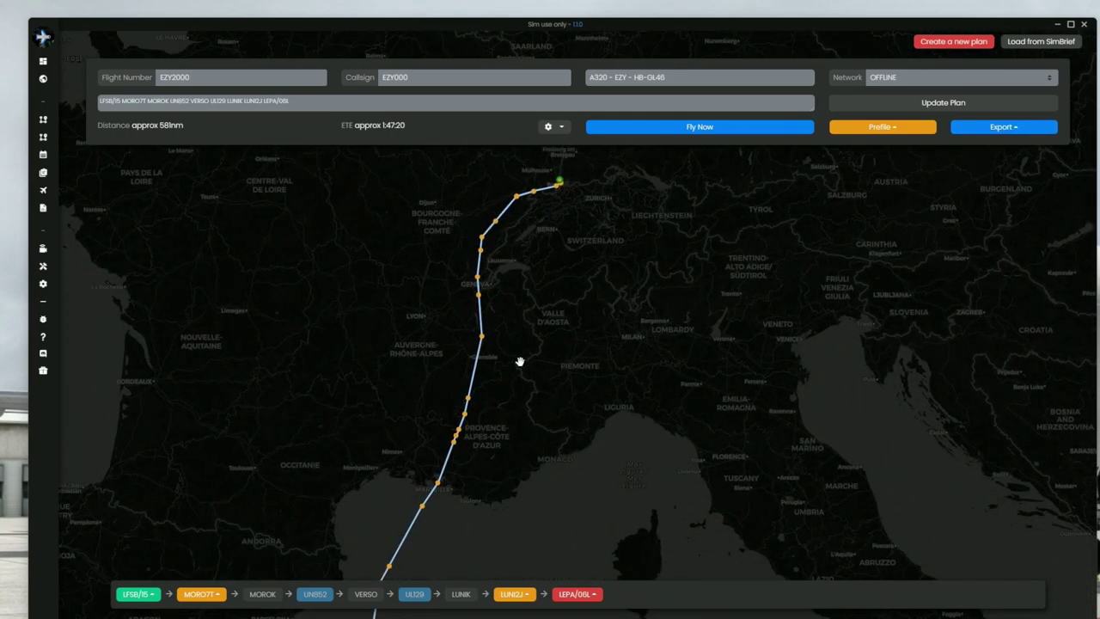
scroll(504, 378, down, 1)
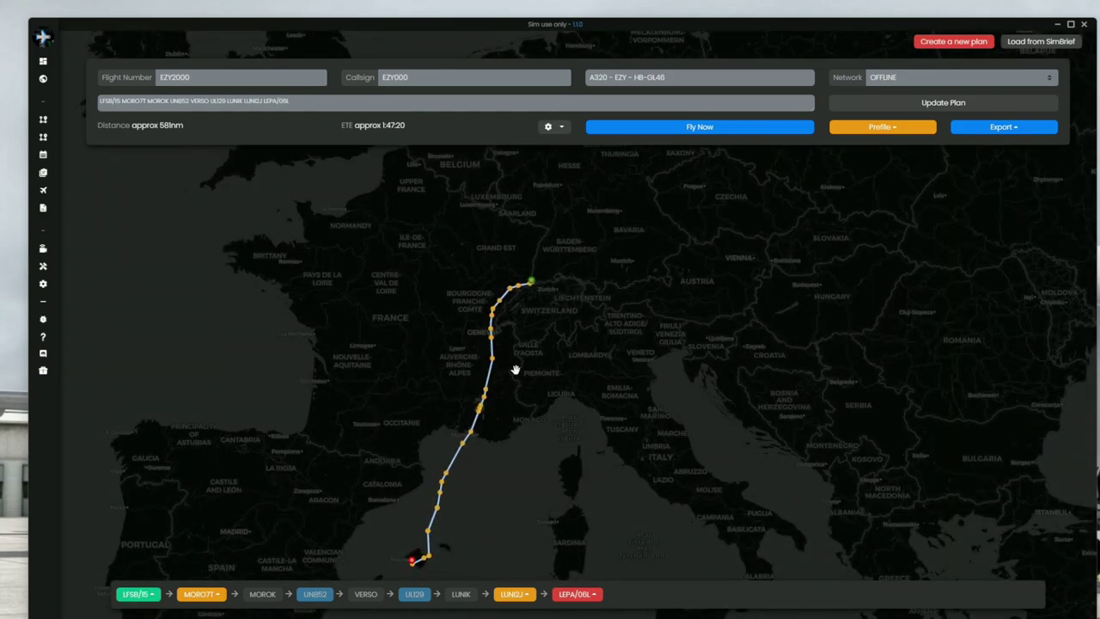
scroll(494, 352, up, 1)
scroll(499, 387, up, 2)
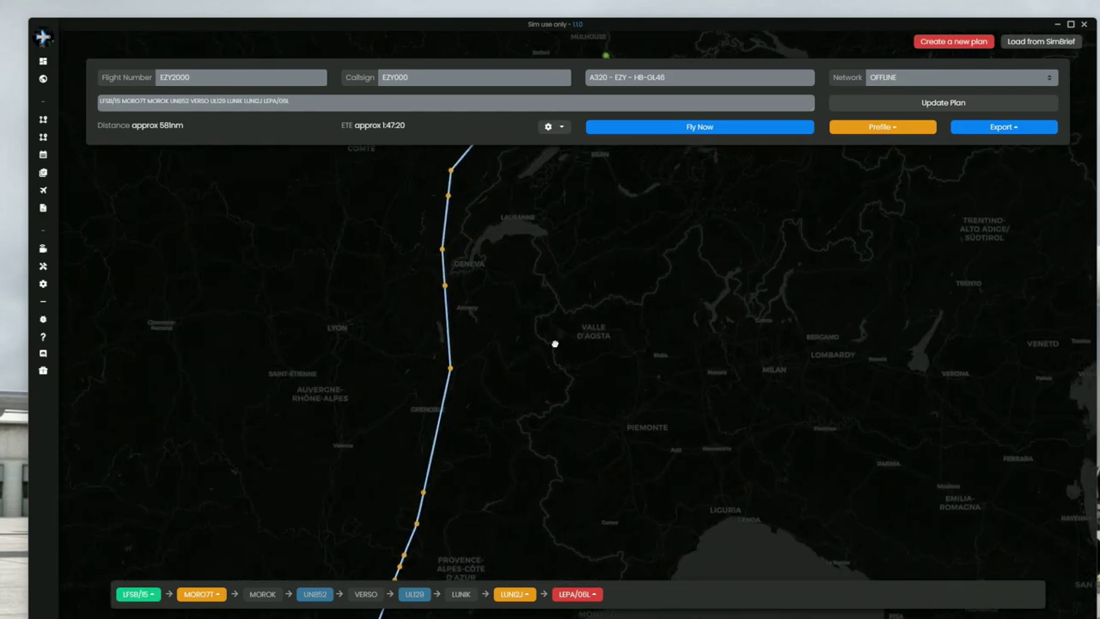
scroll(559, 331, down, 1)
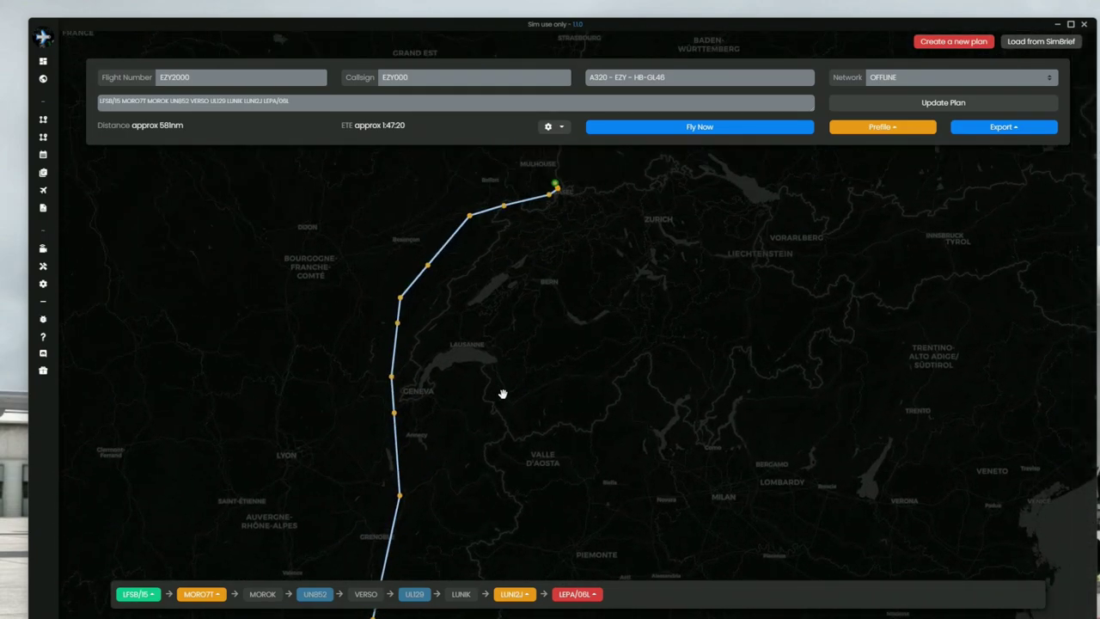
Step: Search the Real Airline Ops airlines for LUFT and select Lufthansa to load its routes
mouse_move(49, 215)
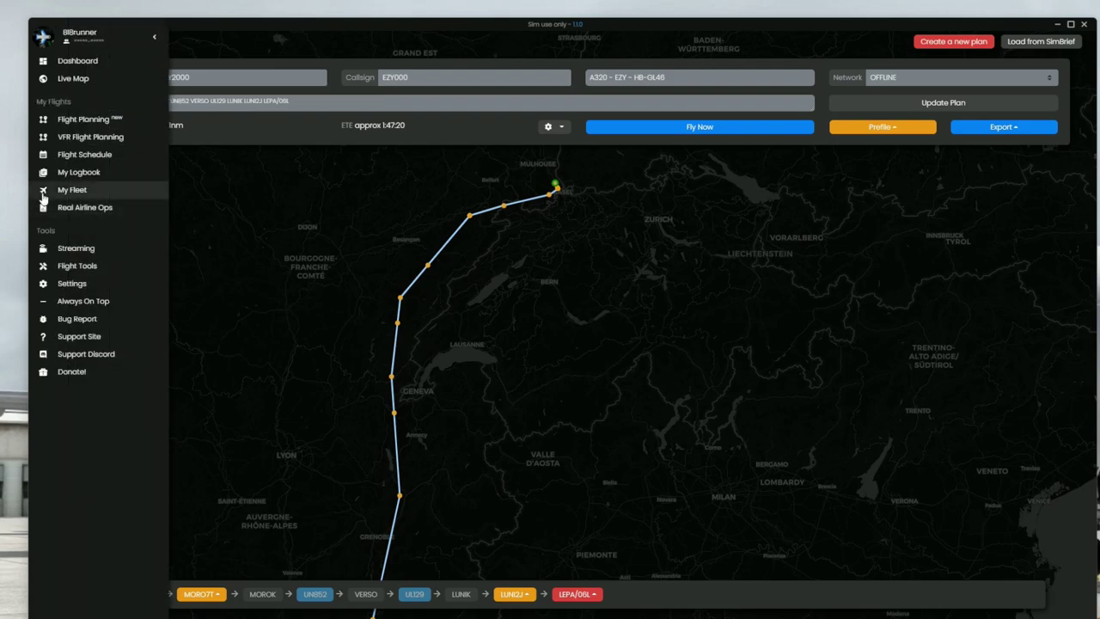
click(80, 212)
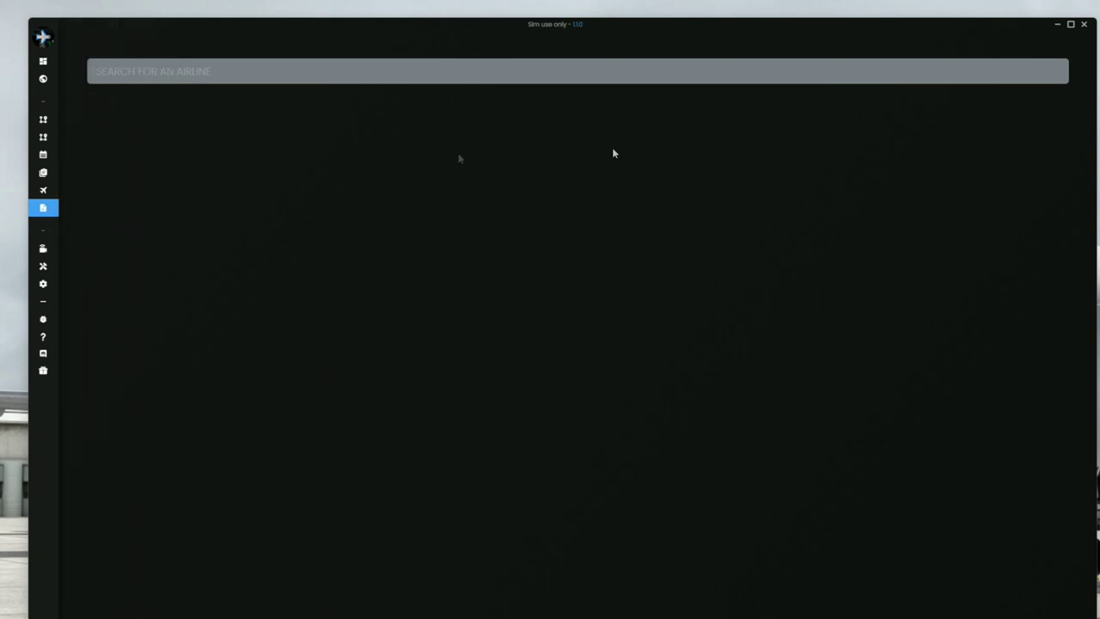
click(331, 75)
text(LUFT)
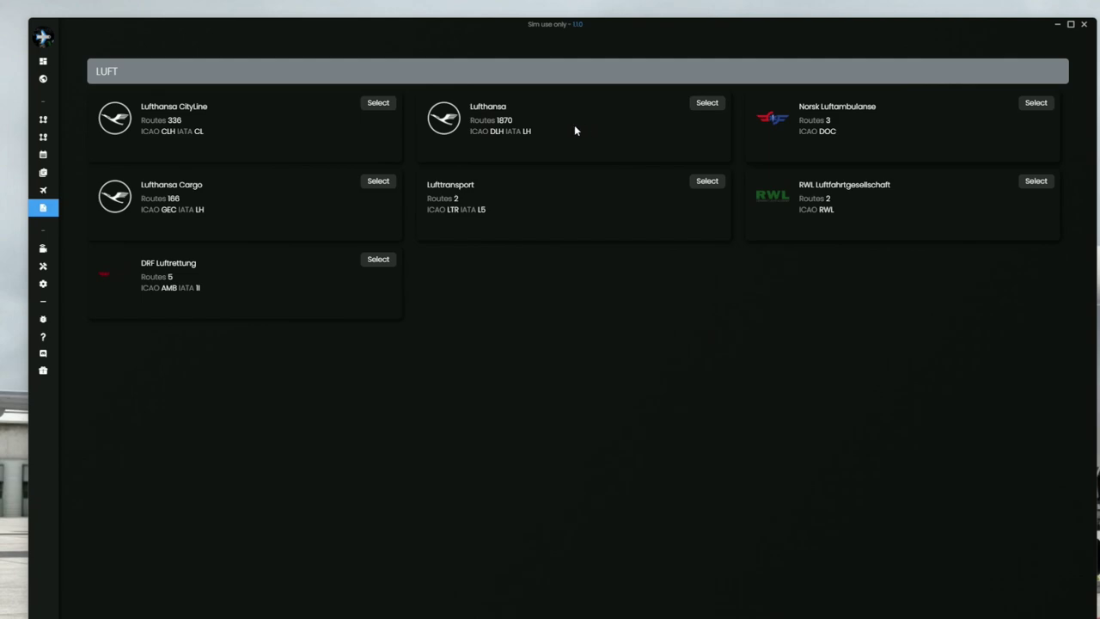
click(707, 103)
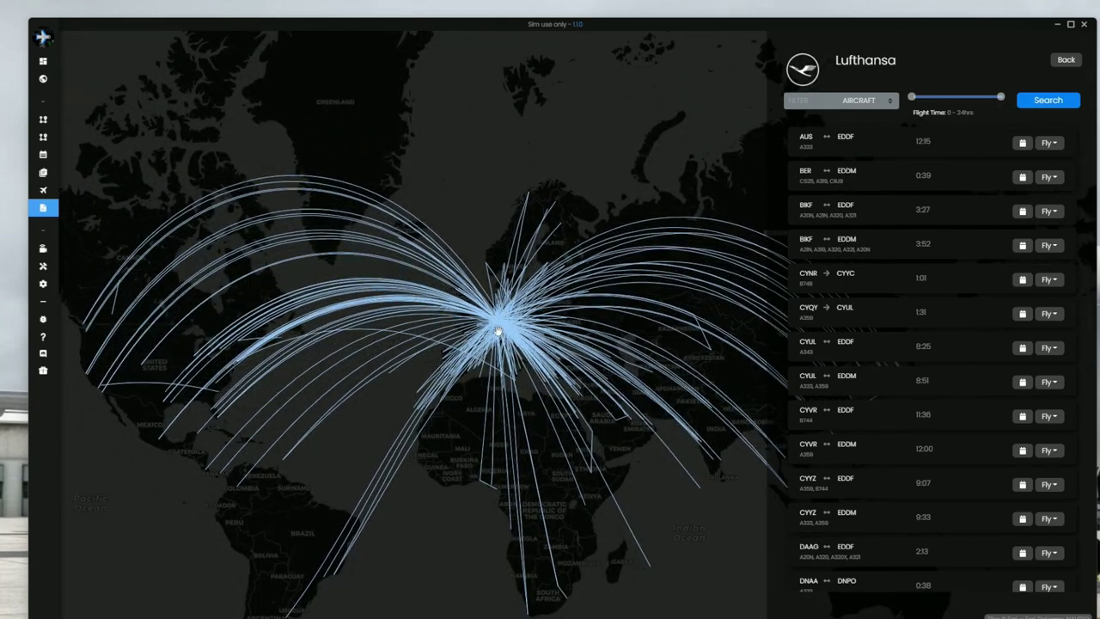
Step: Limit the Lufthansa routes to a flight time of 0 - 2hrs, keeping the aircraft filter unset, and run the search
scroll(512, 319, up, 2)
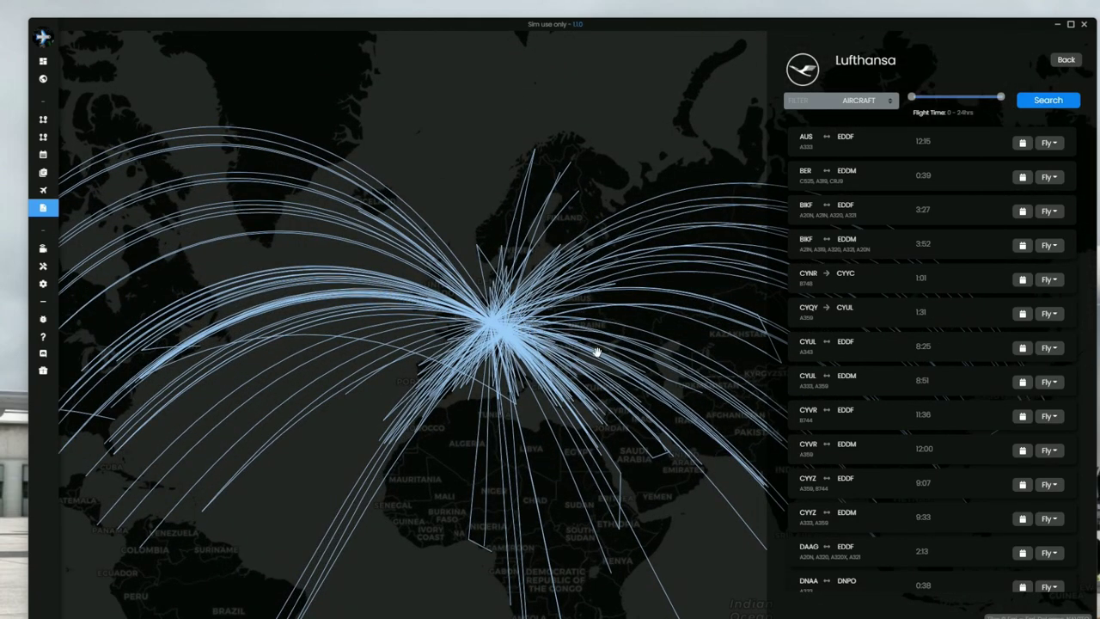
drag(590, 370, 566, 301)
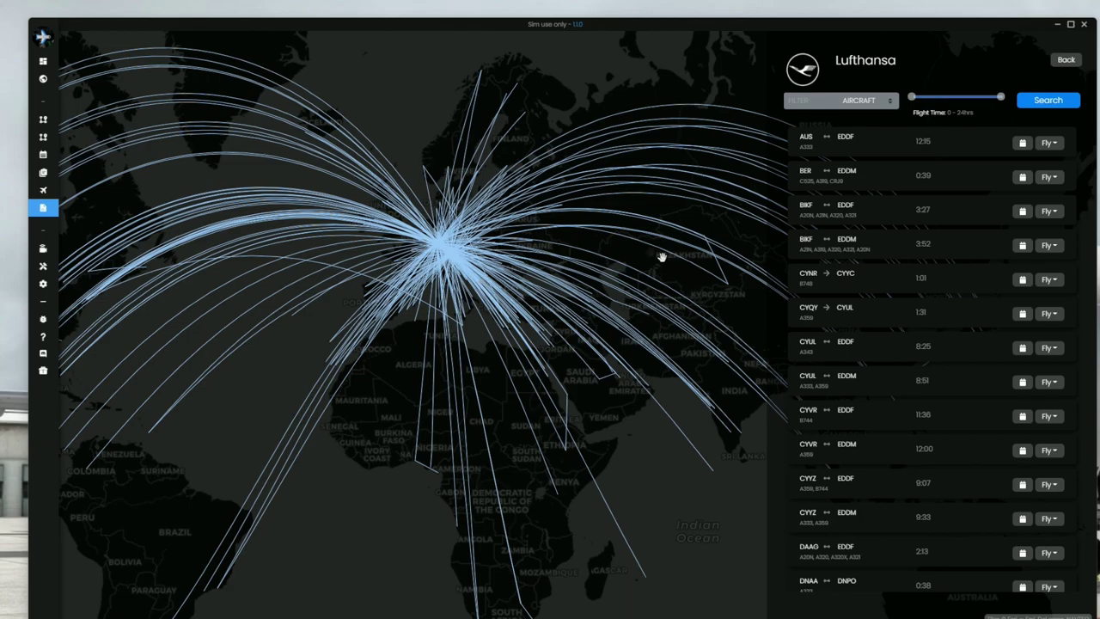
scroll(523, 355, down, 1)
scroll(524, 355, down, 2)
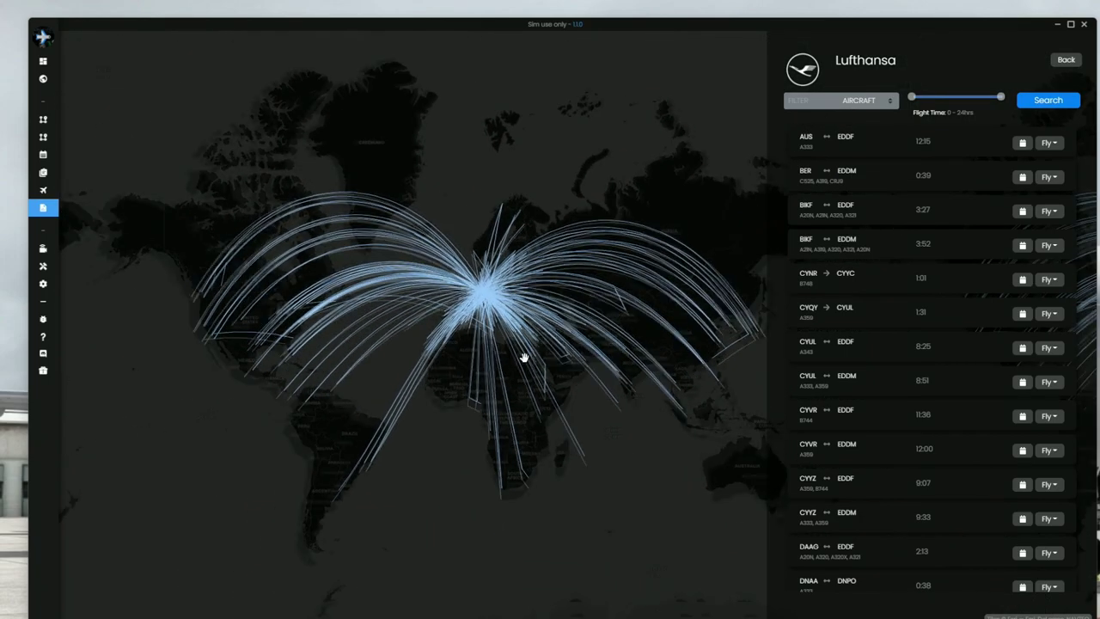
drag(541, 362, 488, 386)
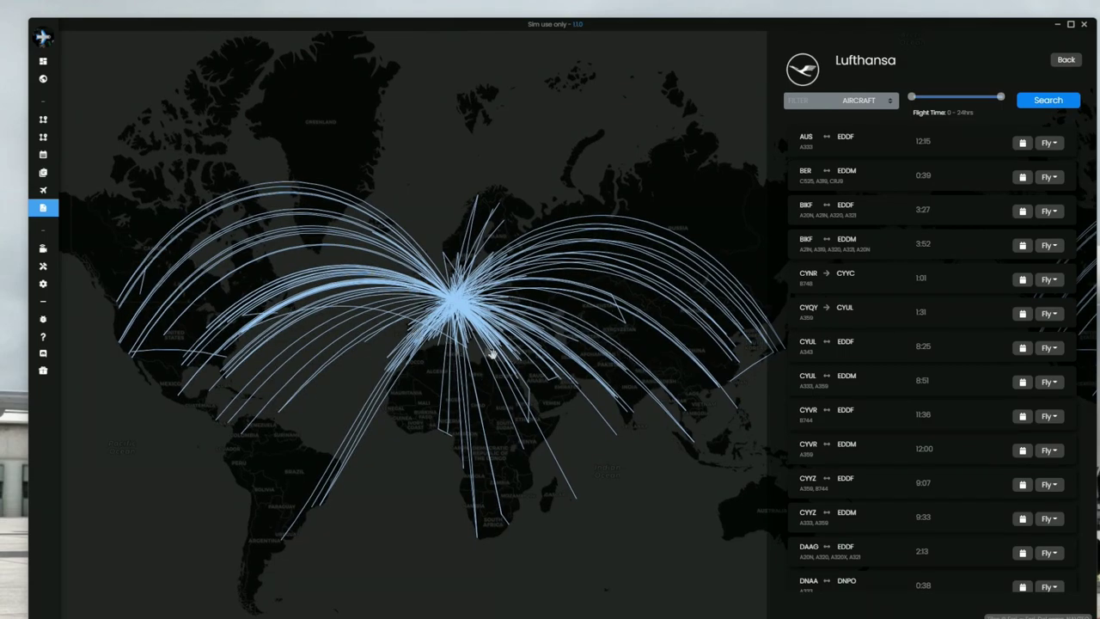
scroll(495, 325, up, 1)
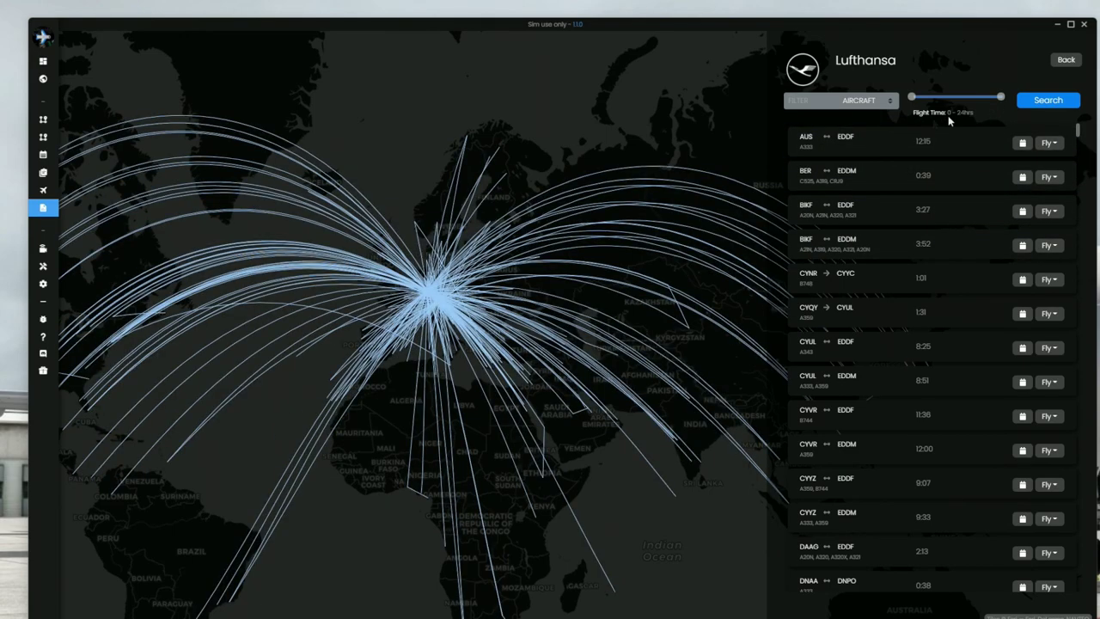
drag(1004, 100, 930, 97)
click(891, 104)
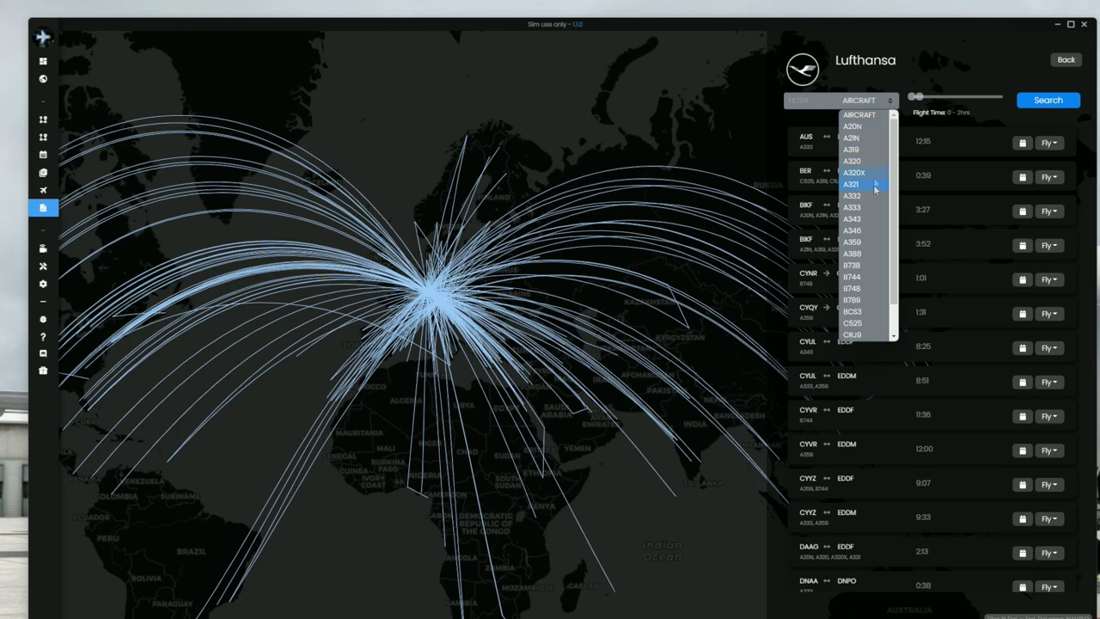
click(889, 96)
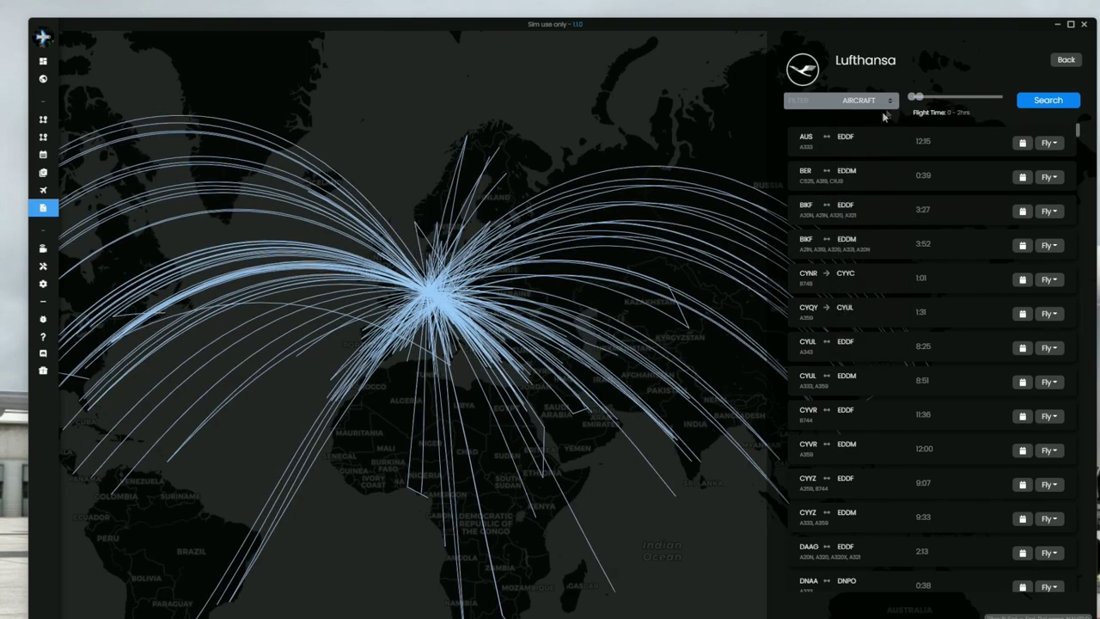
click(1049, 101)
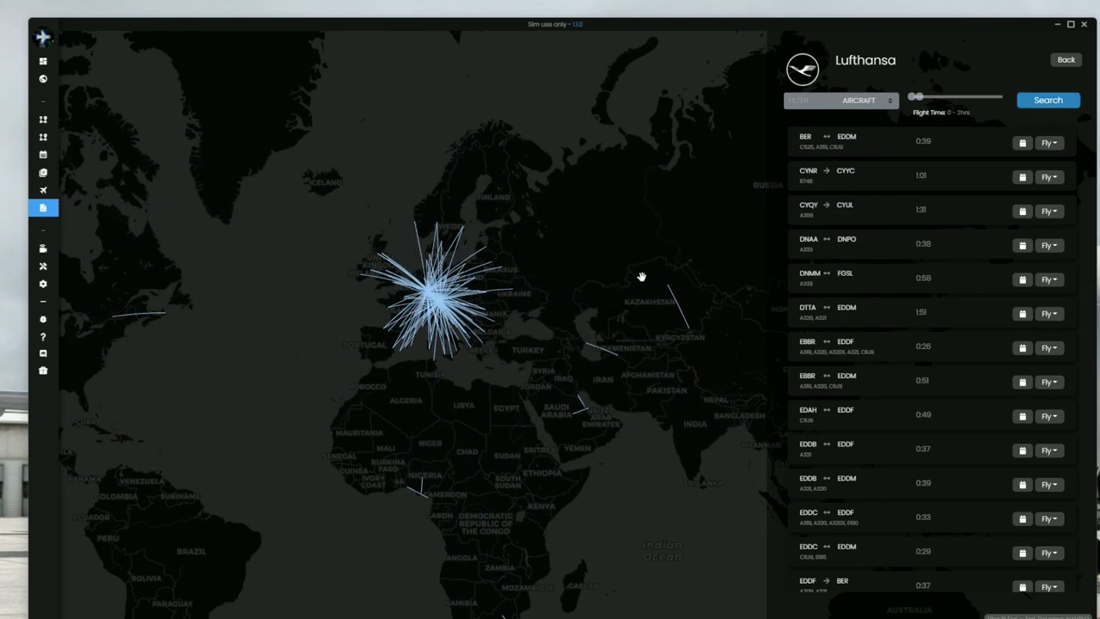
Step: Examine Lufthansa's short-haul routes across Europe on the map, including the hubs and their destinations
scroll(431, 302, up, 2)
scroll(438, 307, up, 1)
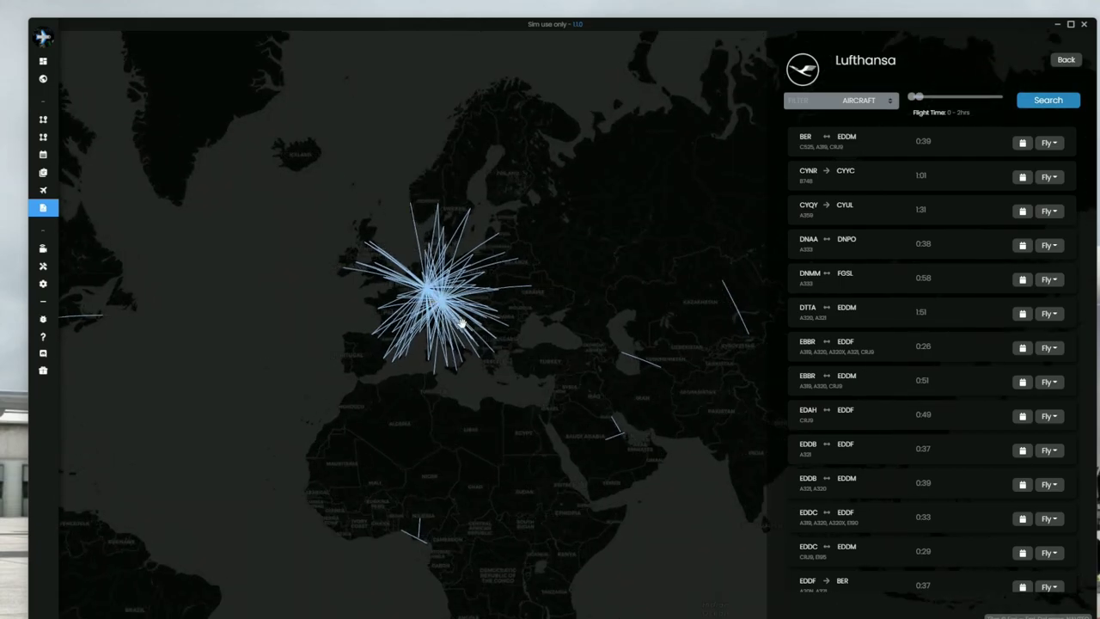
scroll(462, 324, up, 5)
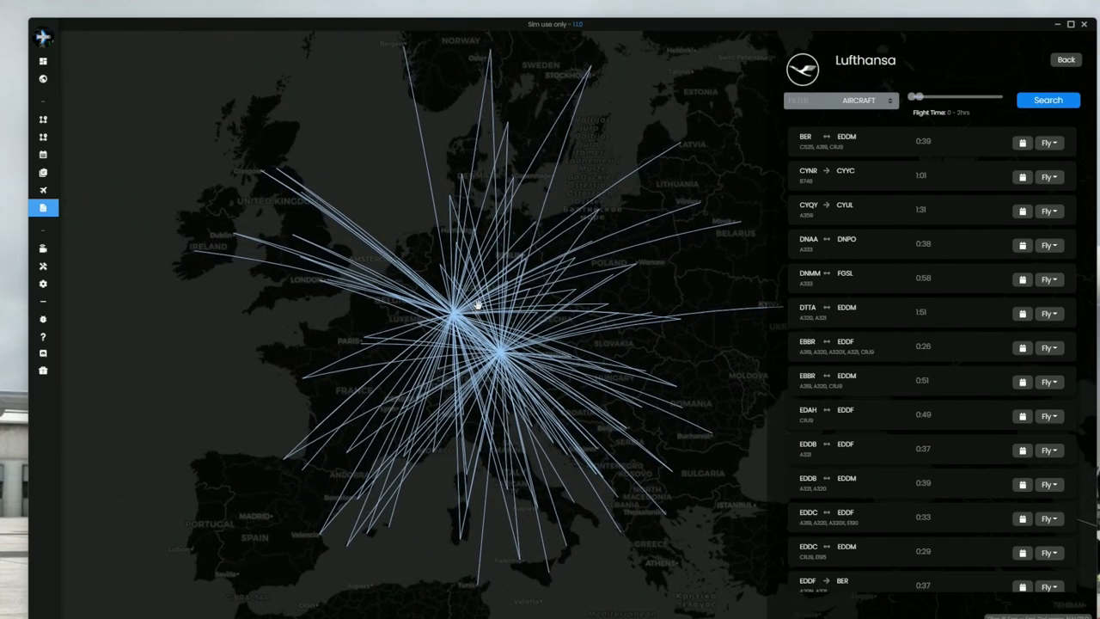
scroll(477, 311, up, 2)
drag(476, 310, 538, 229)
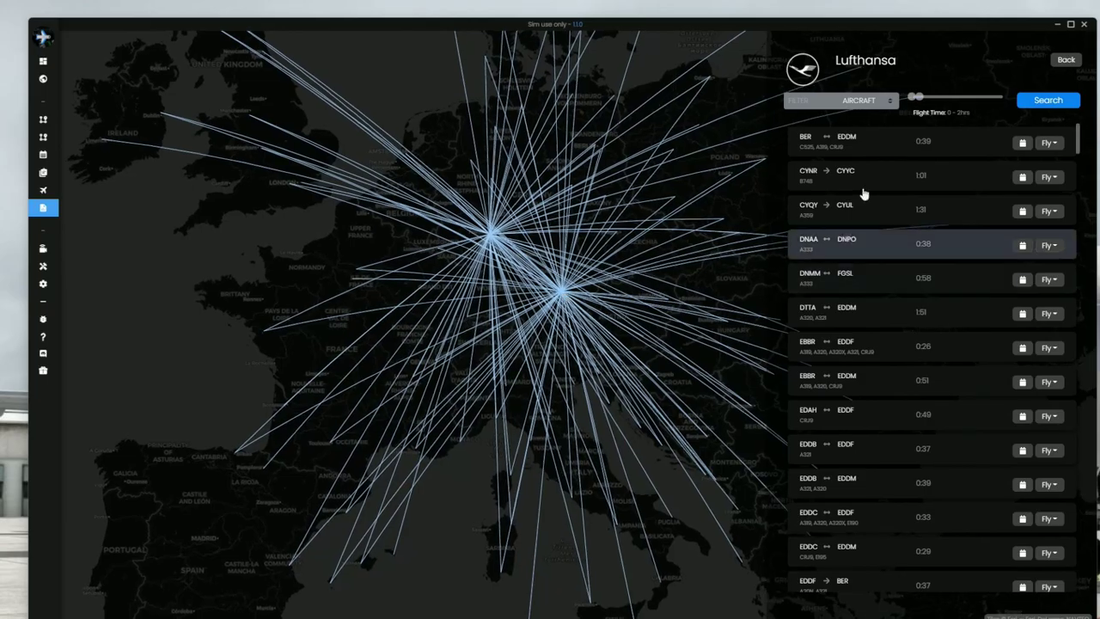
drag(569, 451, 570, 412)
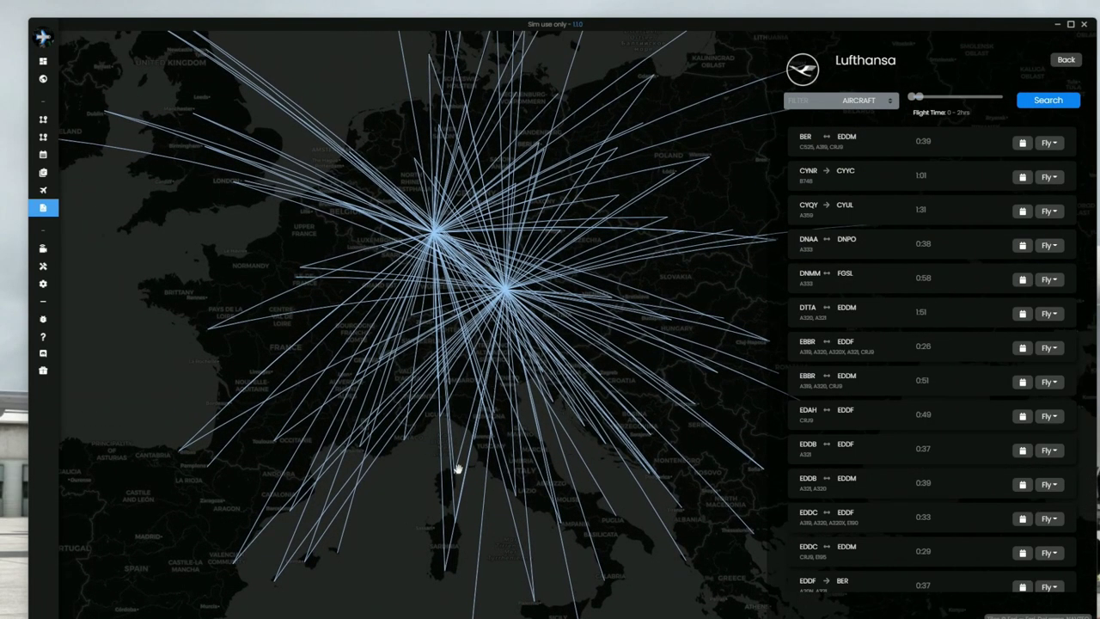
drag(457, 468, 521, 457)
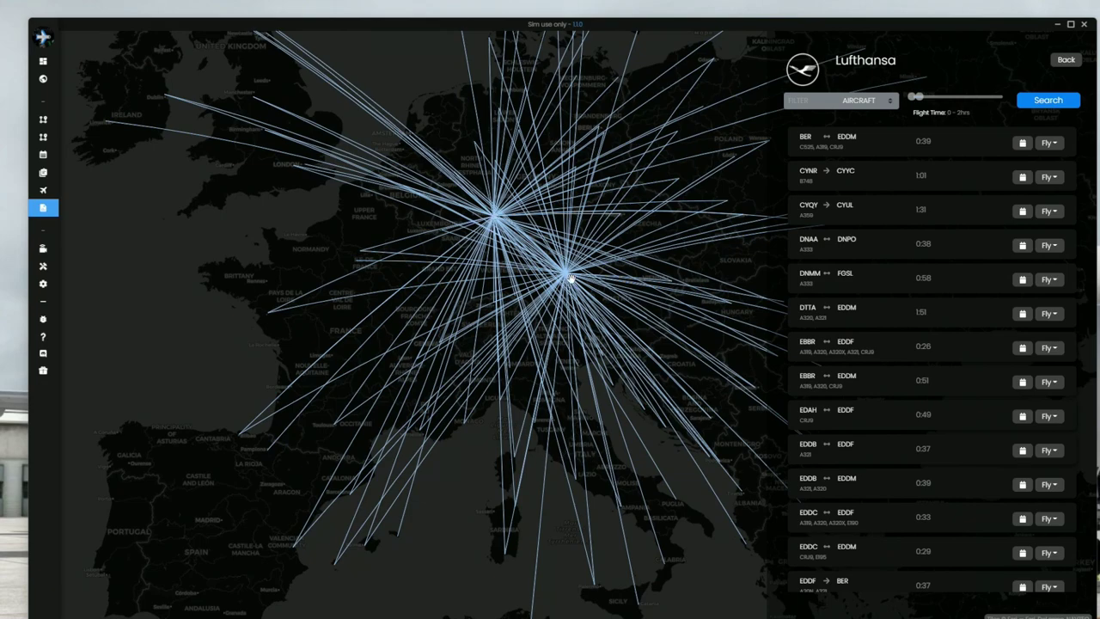
drag(463, 435, 550, 486)
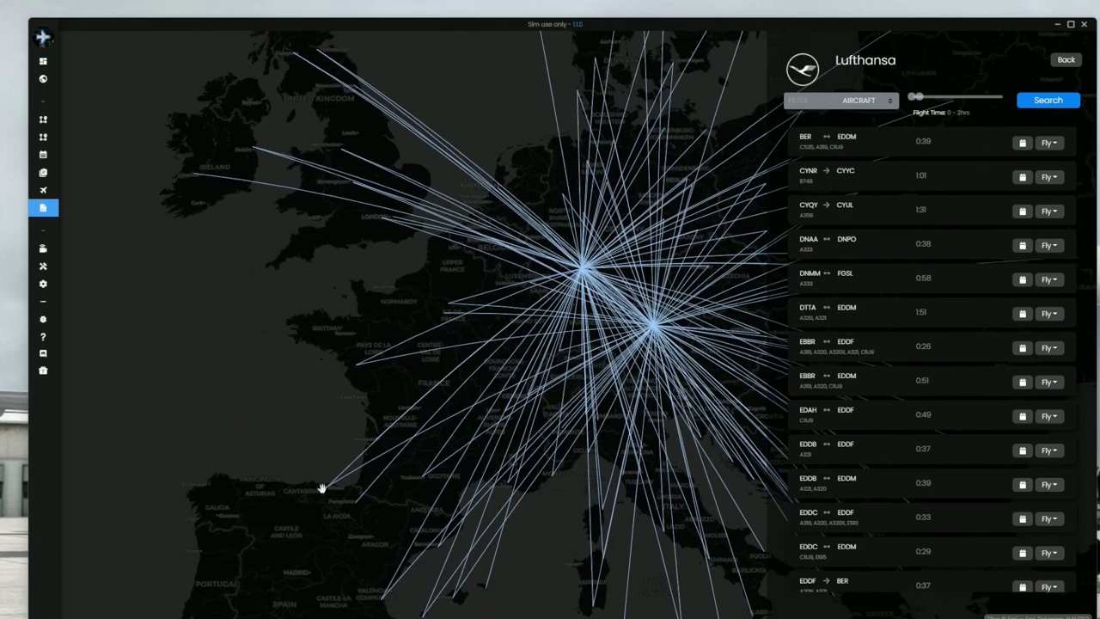
scroll(461, 386, up, 3)
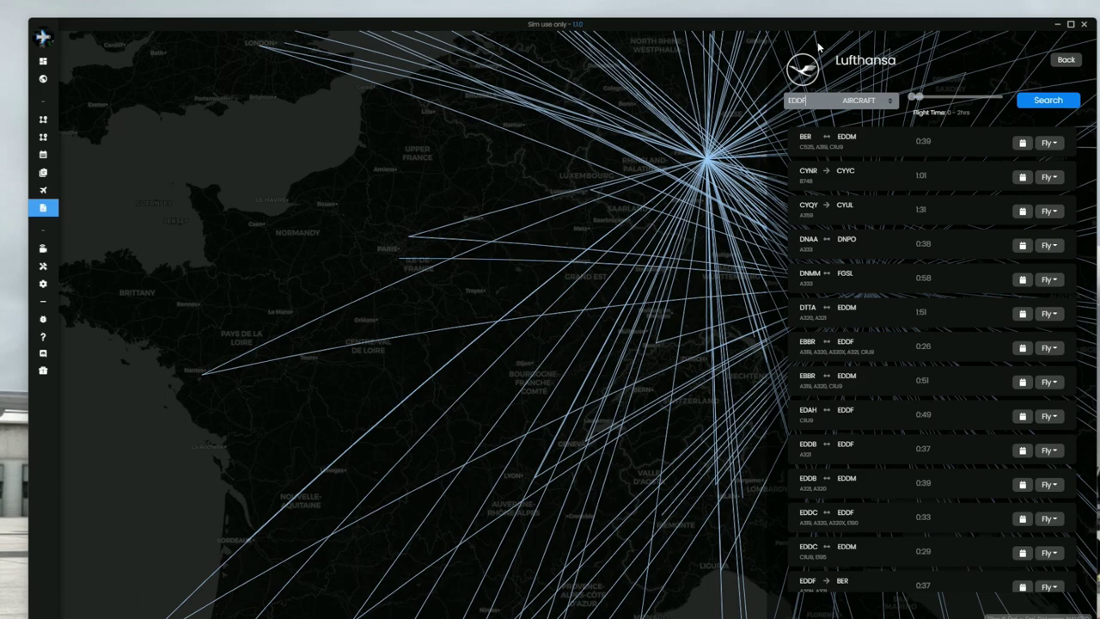
Step: Filter the Lufthansa short-haul routes by airport EDDF
click(1048, 99)
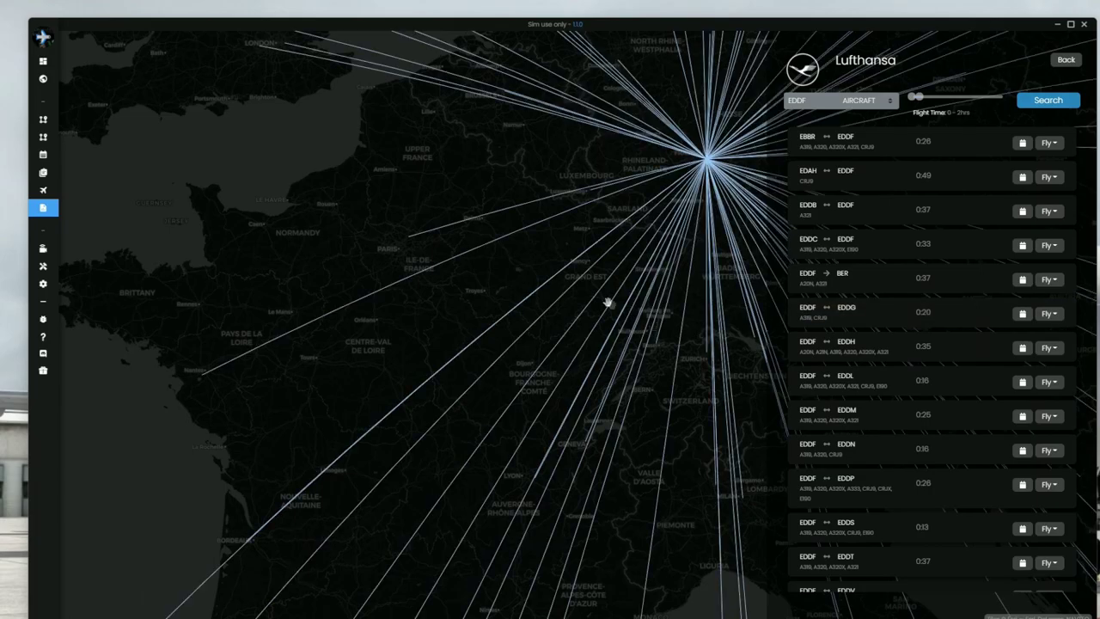
scroll(607, 303, down, 2)
drag(523, 204, 373, 291)
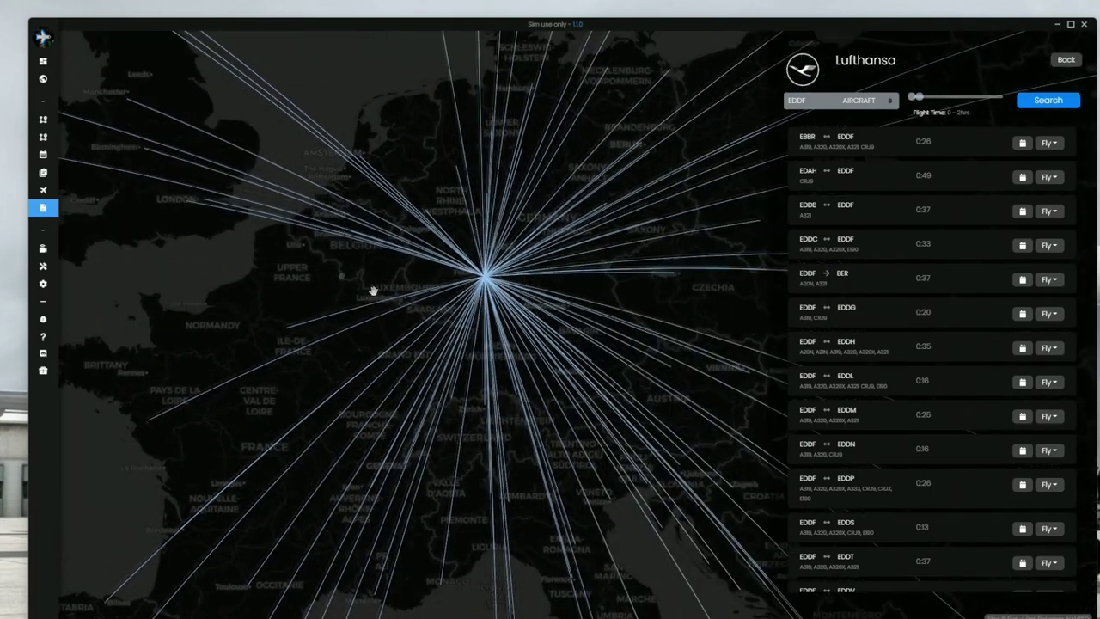
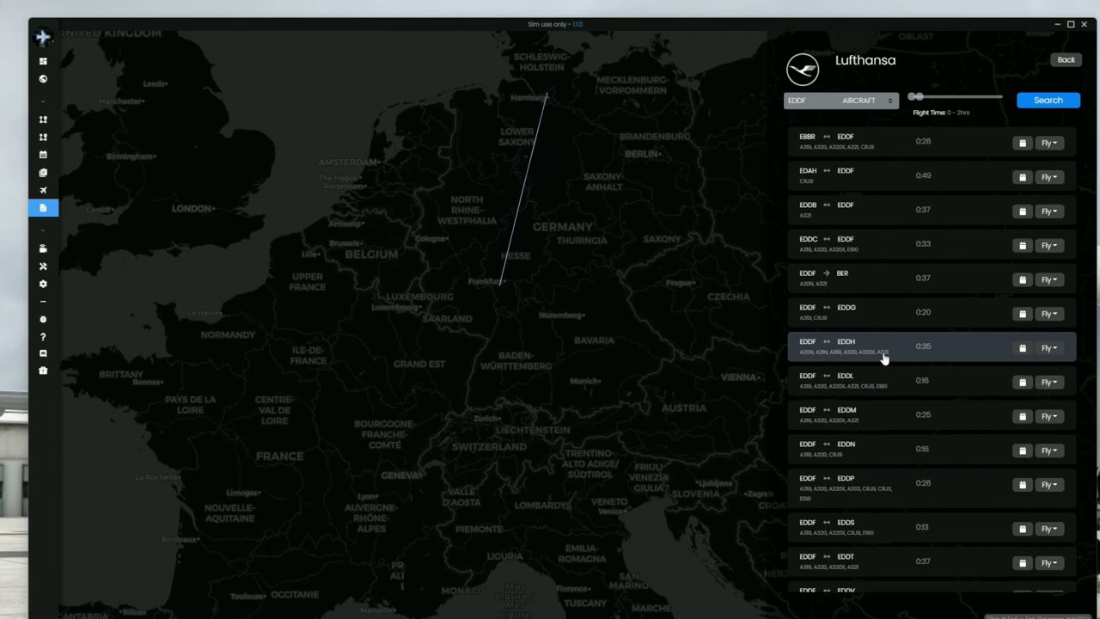
Step: Find the EDDF - LDZA route in the filtered list and choose to fly it from EDDF to LDZA
scroll(928, 516, down, 5)
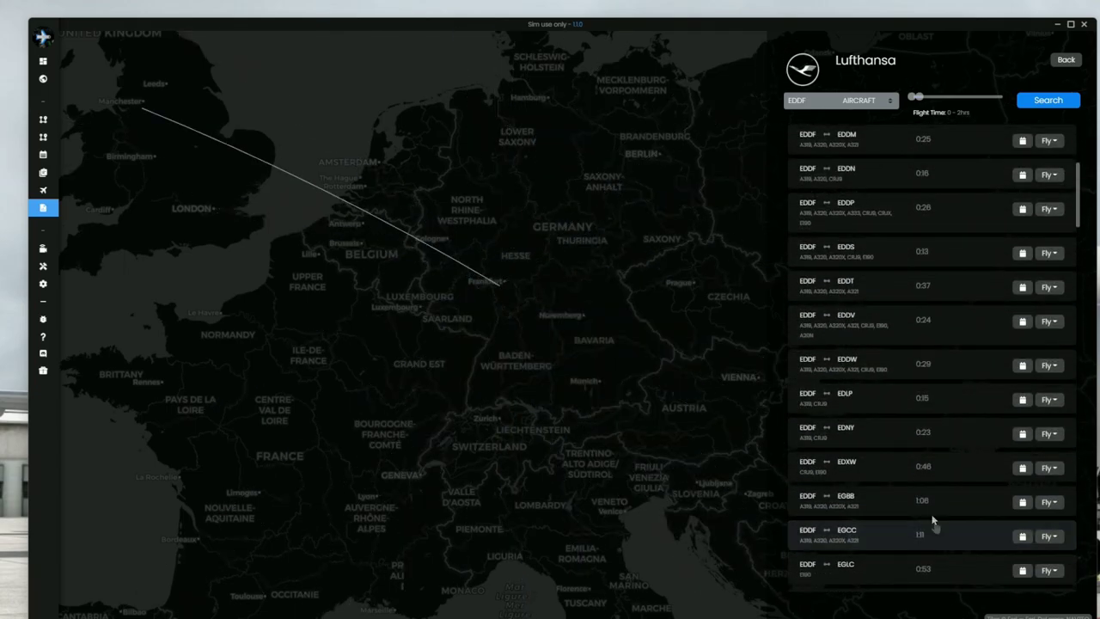
scroll(940, 504, down, 3)
scroll(937, 419, down, 3)
scroll(938, 421, down, 3)
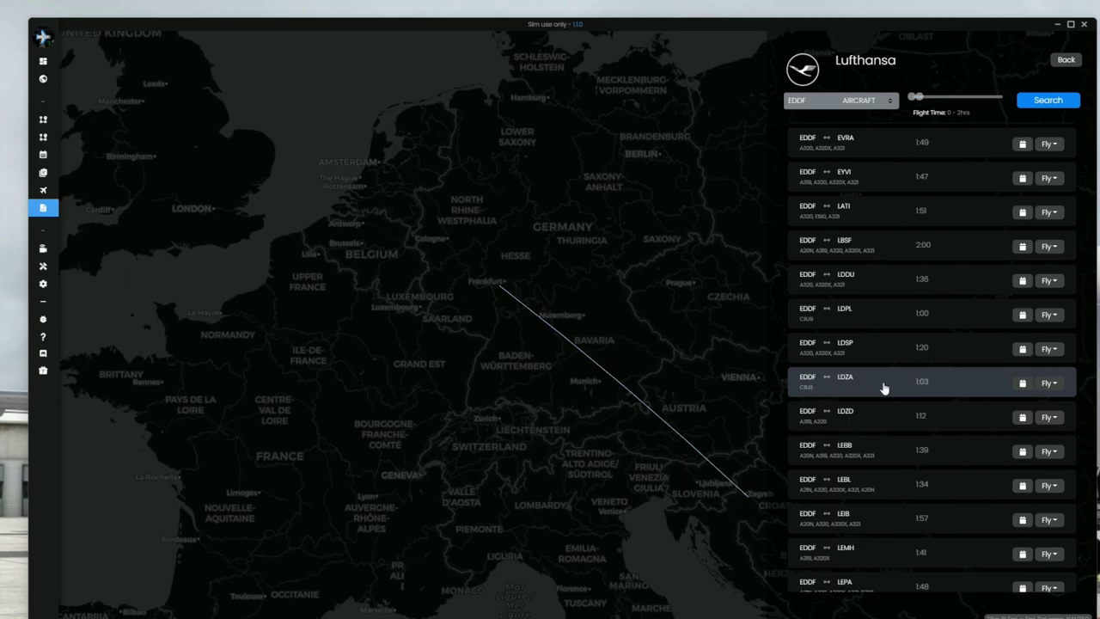
click(1049, 384)
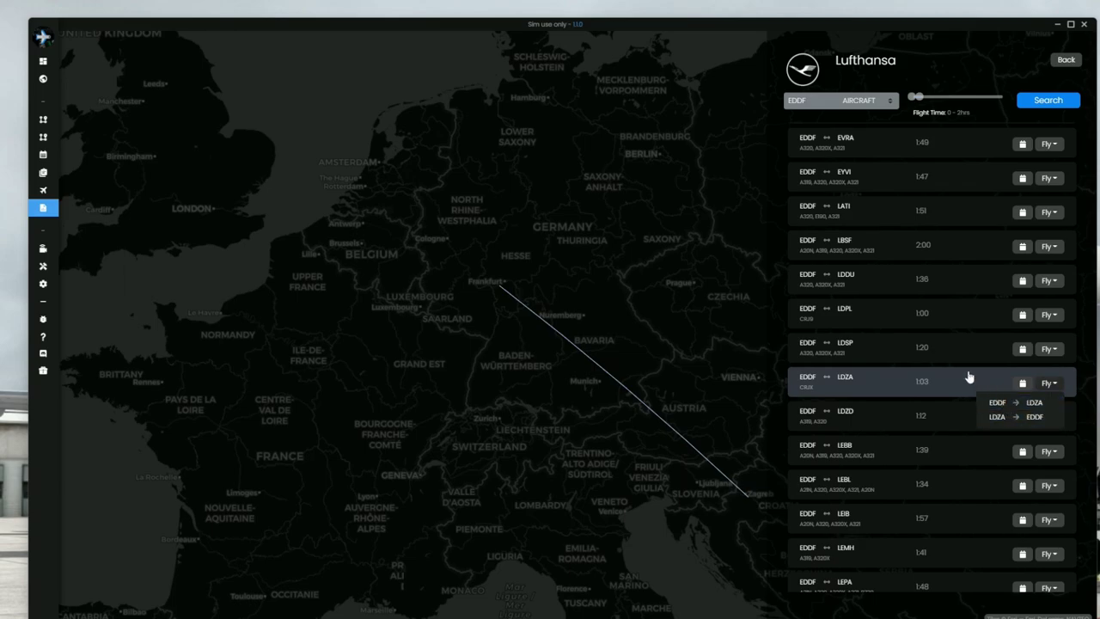
click(1017, 402)
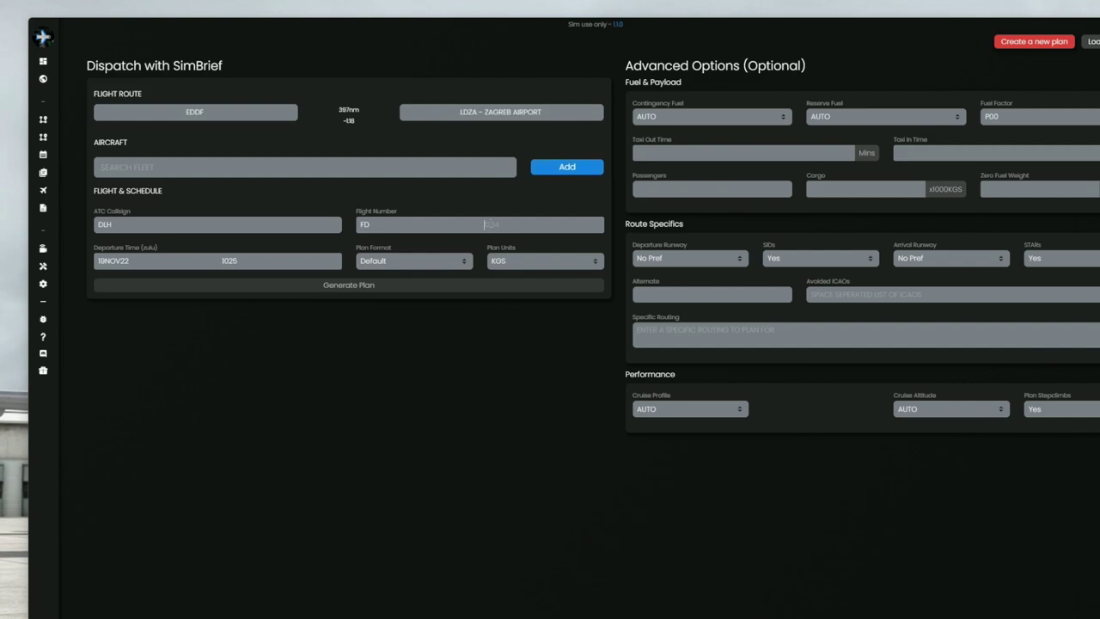
Step: Complete the SimBrief dispatch with flight number LH 854 and fleet aircraft A320 - DLH - 855, and generate the plan
click(514, 225)
text(DLH)
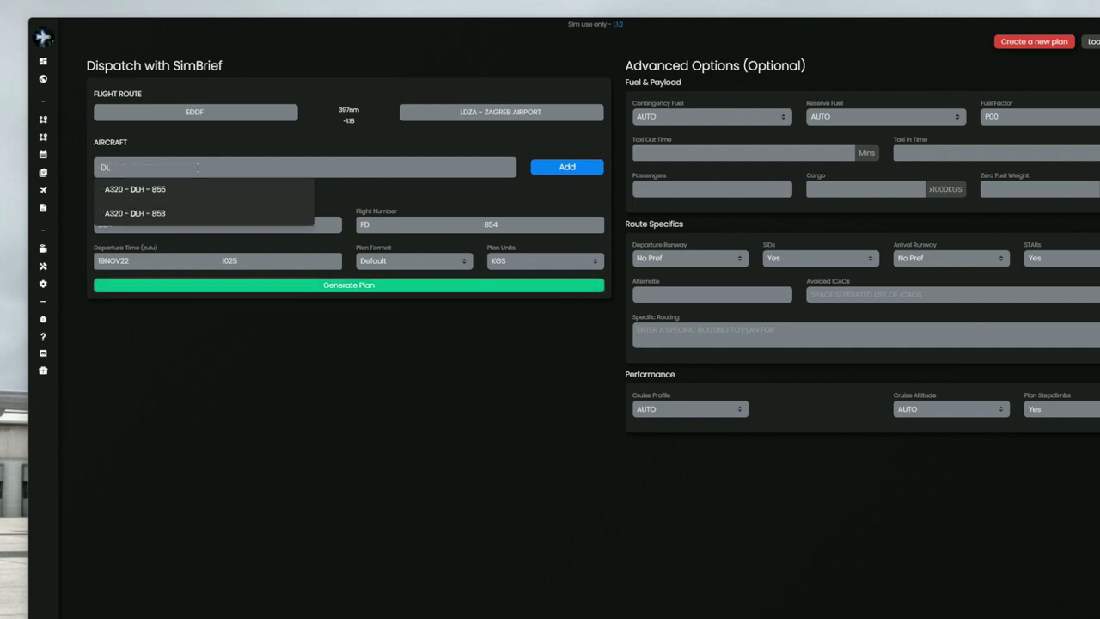
click(143, 193)
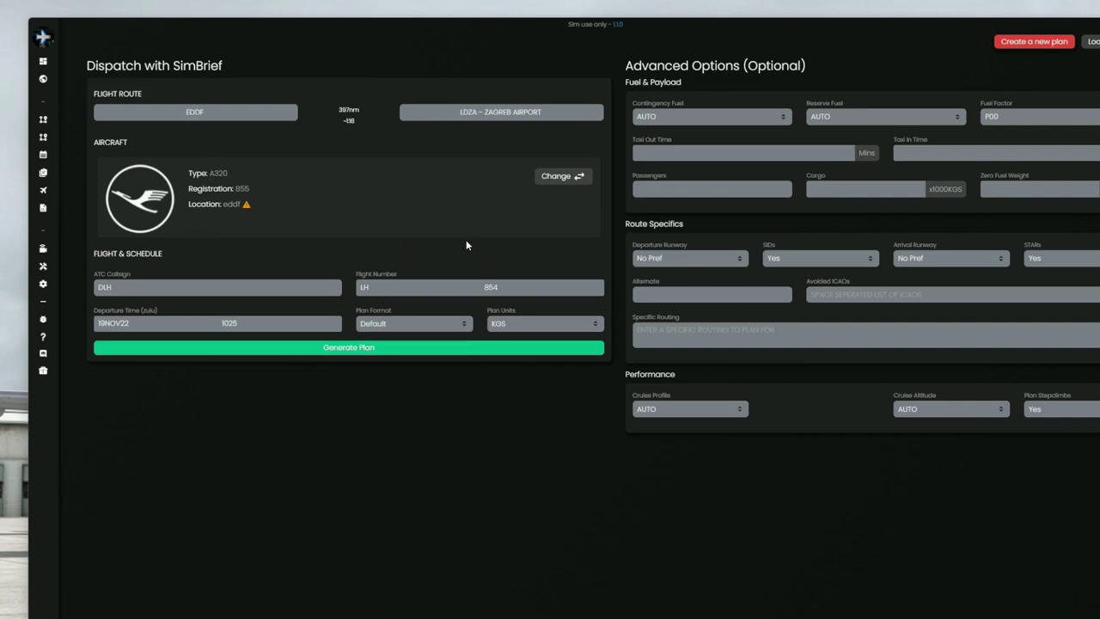
click(354, 352)
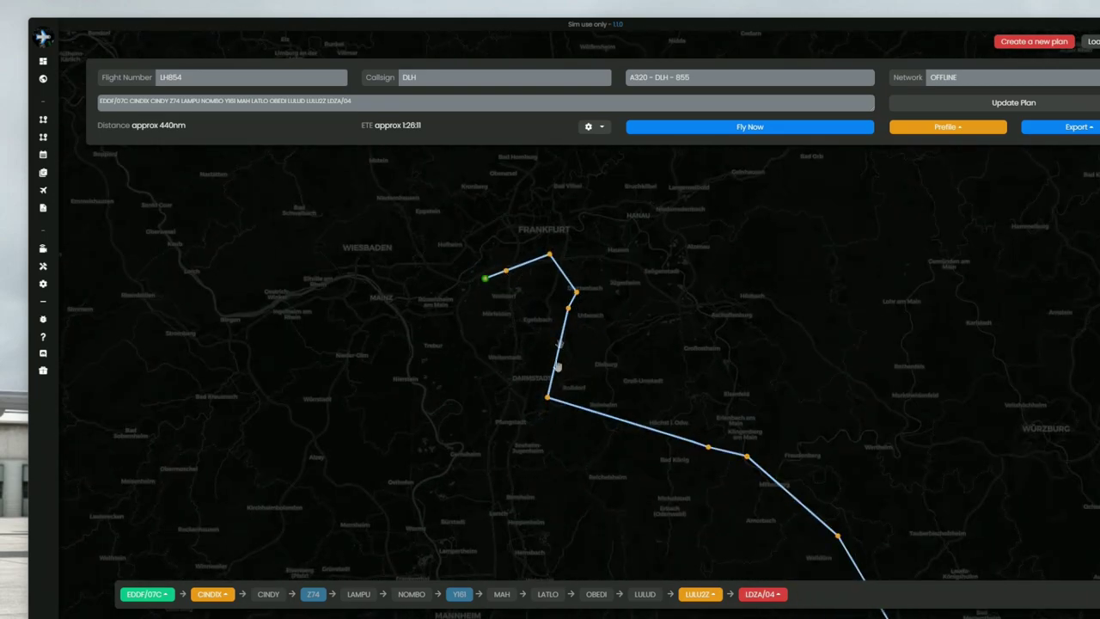
Step: Follow the generated route on the map from Frankfurt to its arrival at Zagreb
drag(663, 449, 457, 284)
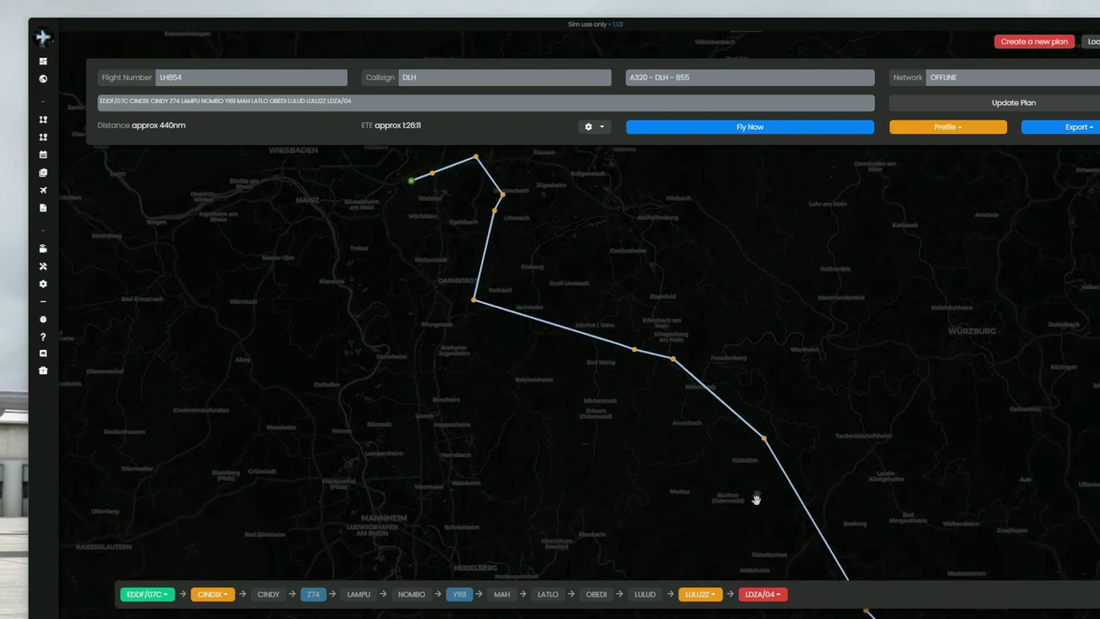
drag(705, 481, 501, 256)
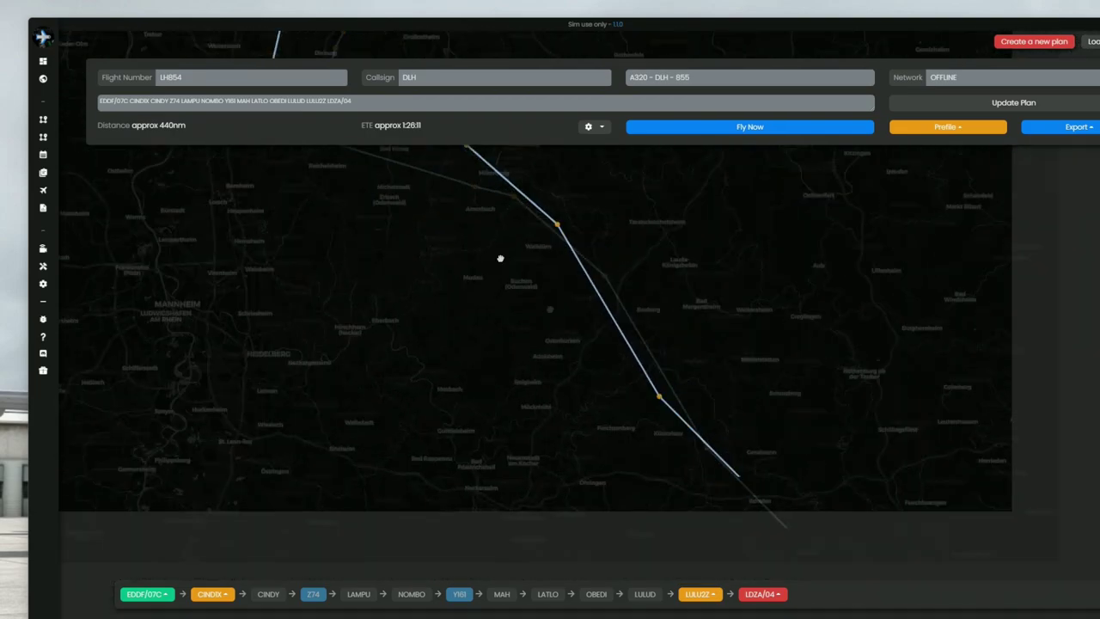
scroll(538, 310, down, 1)
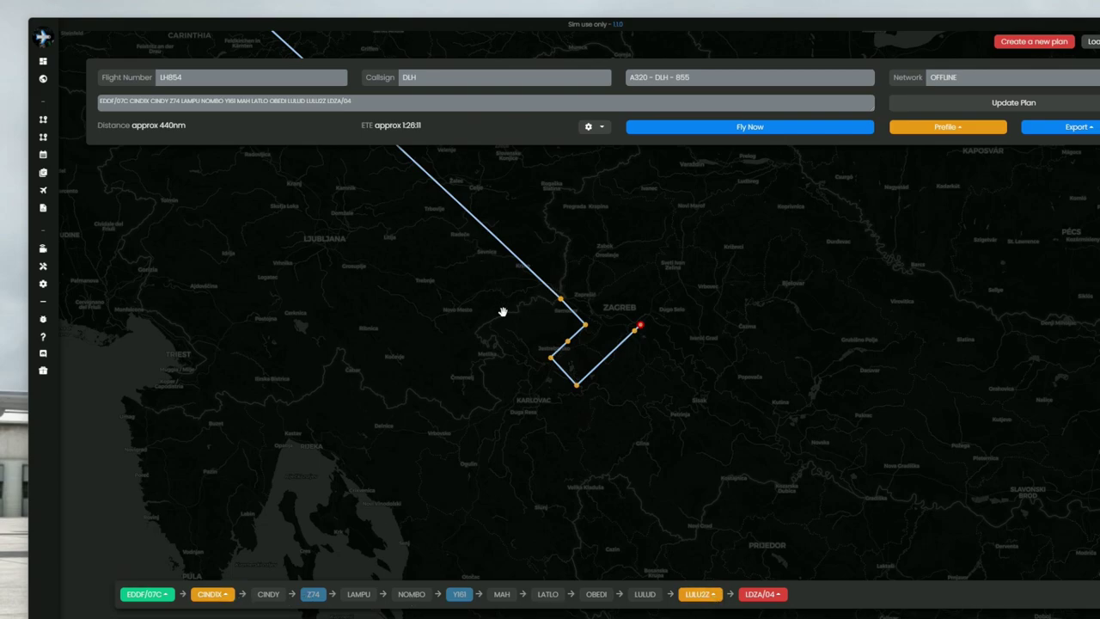
Step: Inspect the full planned route from above and examine its departure waypoints around Frankfurt and the leg through Bavaria
scroll(516, 260, down, 1)
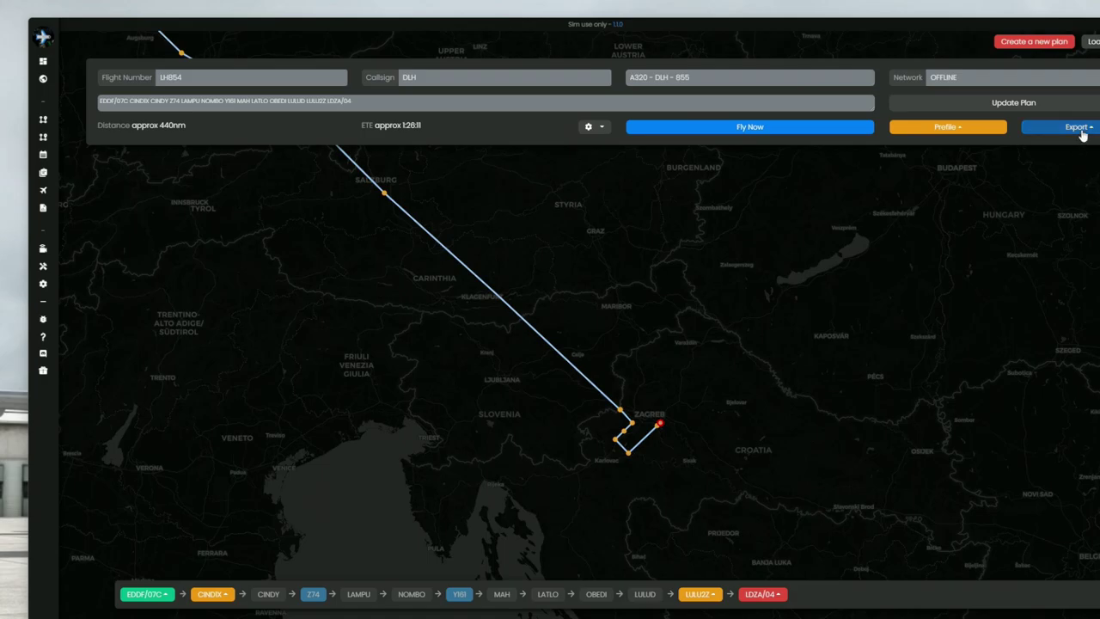
scroll(532, 412, down, 2)
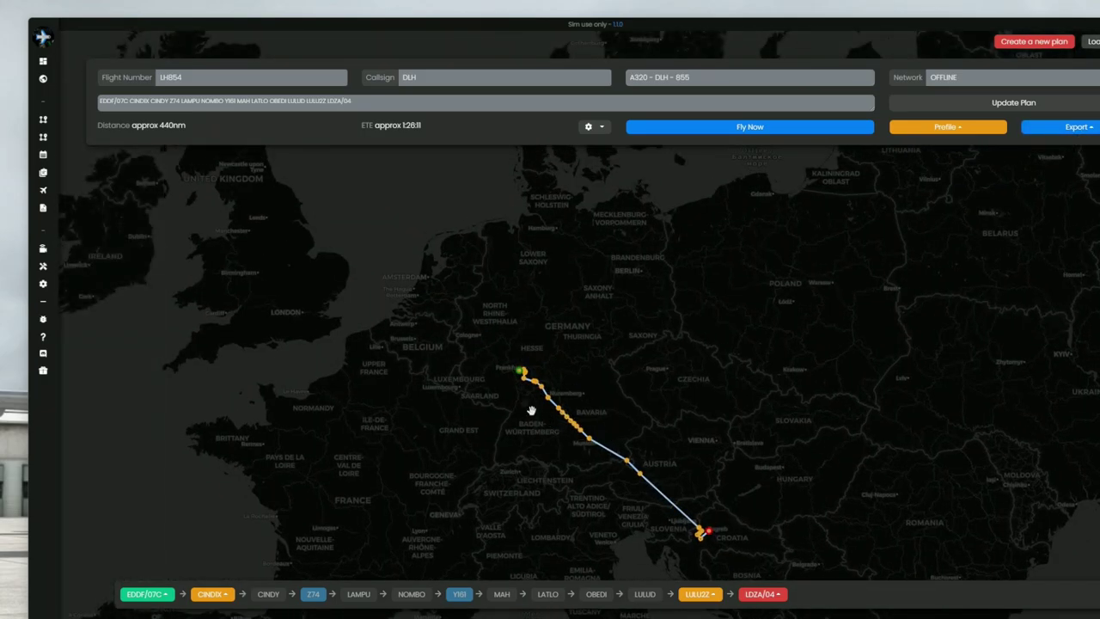
scroll(532, 412, up, 4)
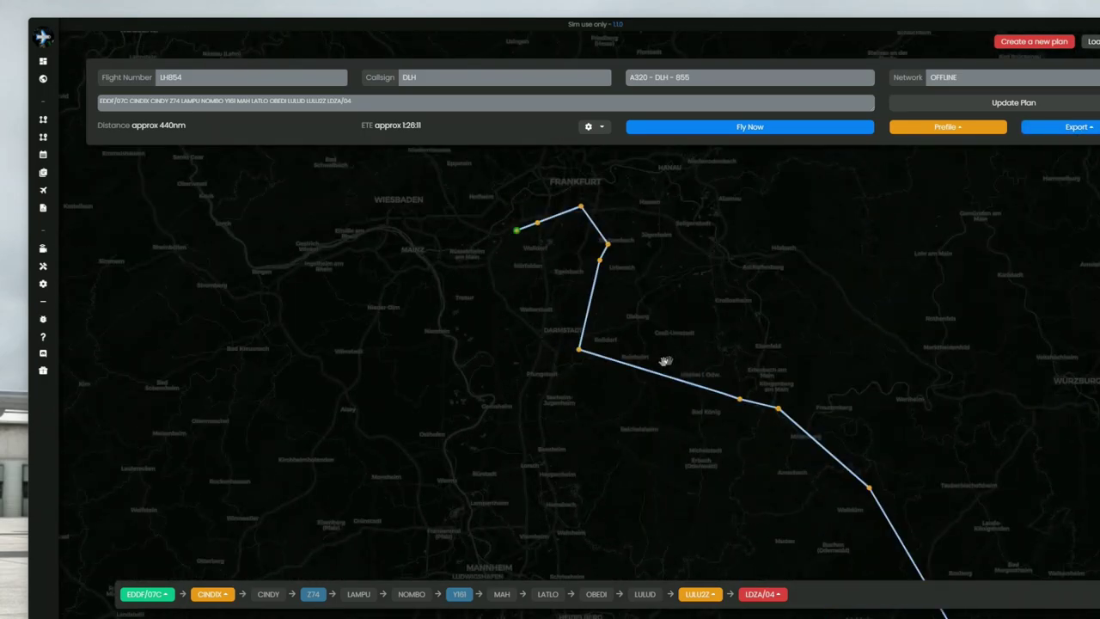
drag(666, 361, 537, 427)
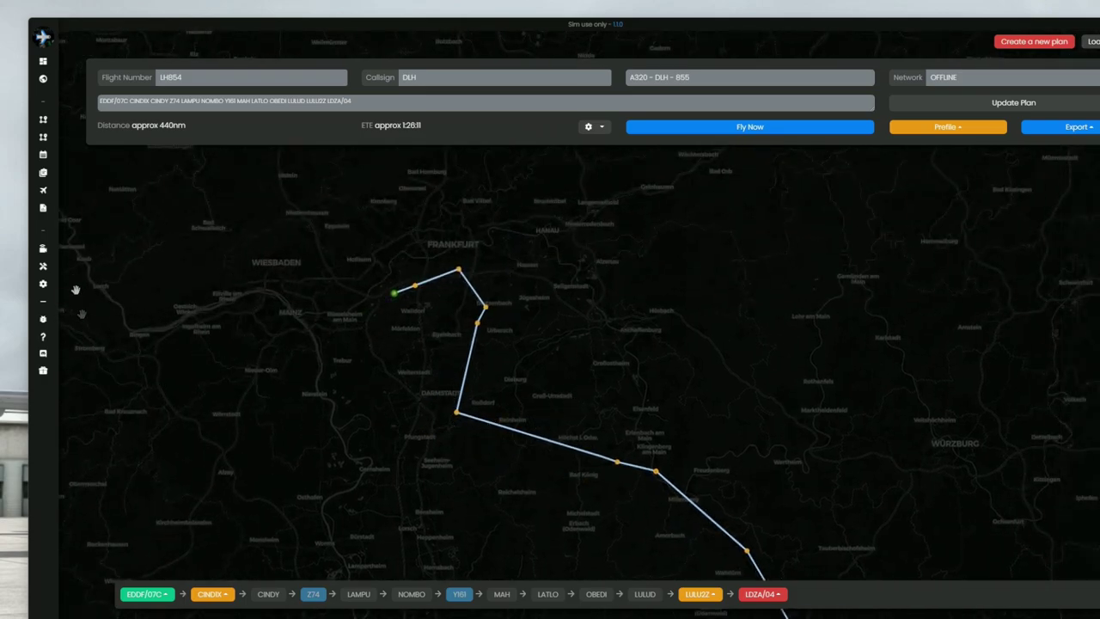
mouse_move(48, 215)
scroll(615, 426, down, 4)
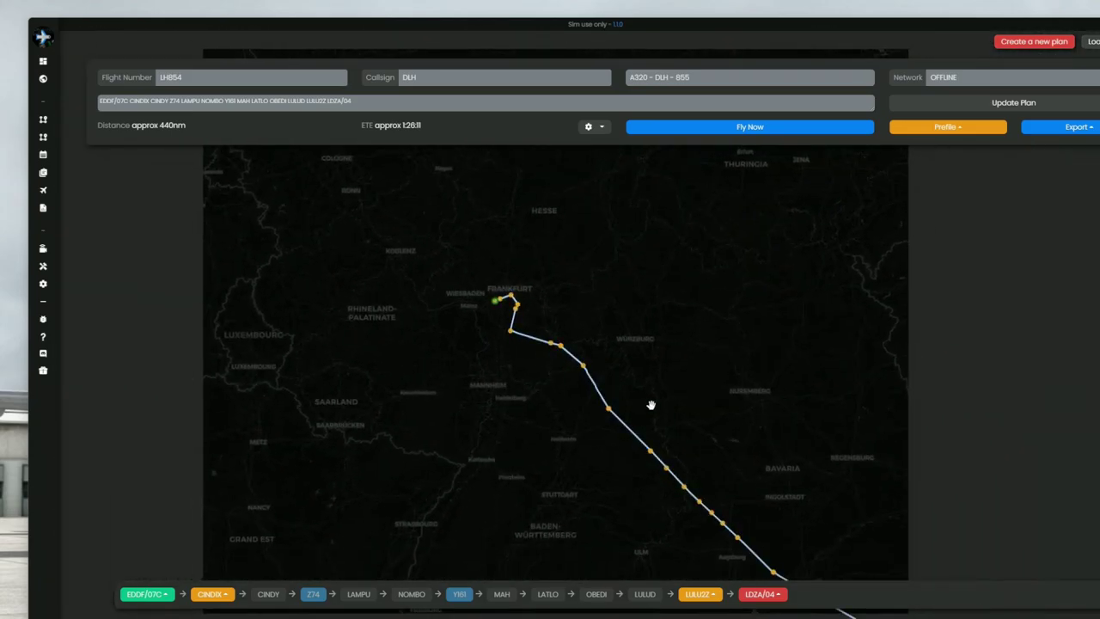
scroll(597, 363, up, 4)
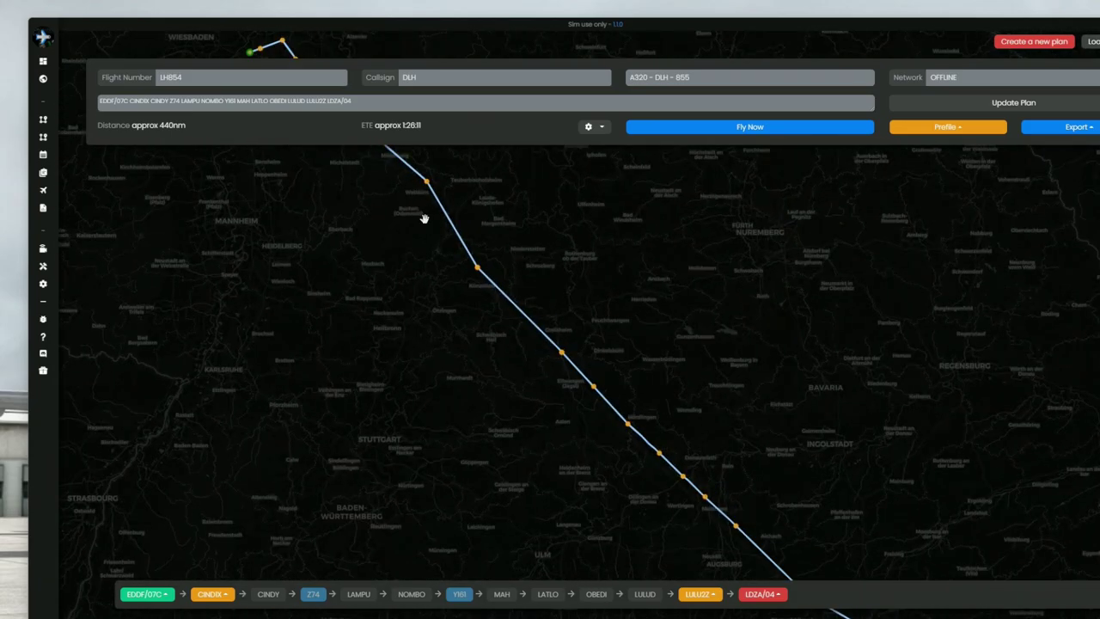
scroll(490, 375, down, 2)
Step: Show the live map and hide the VATSIM flights on it
mouse_move(49, 129)
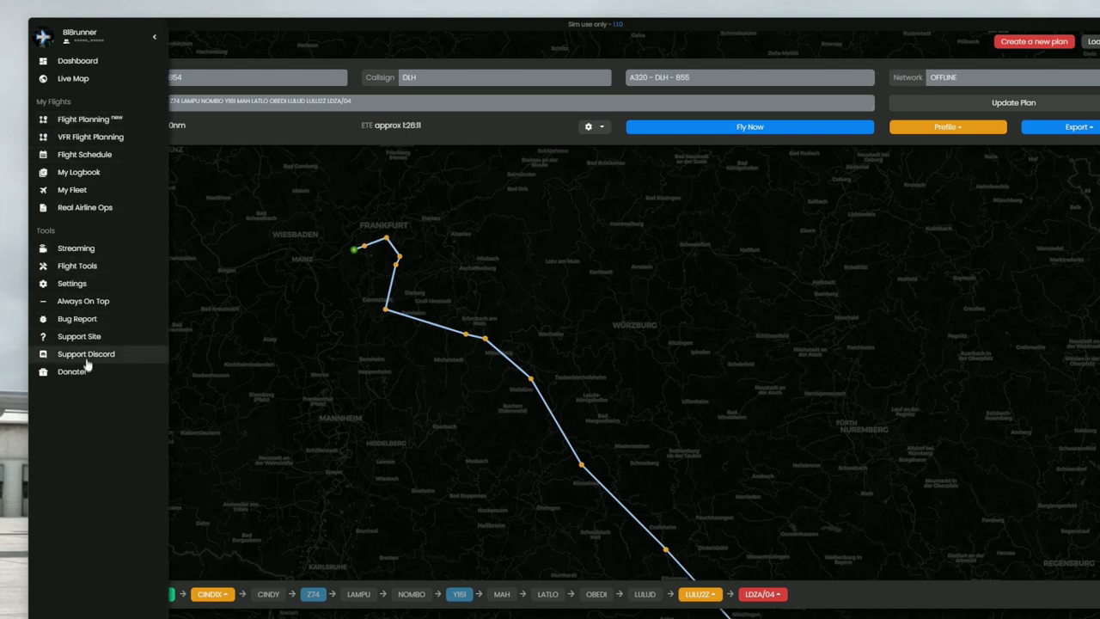
click(93, 82)
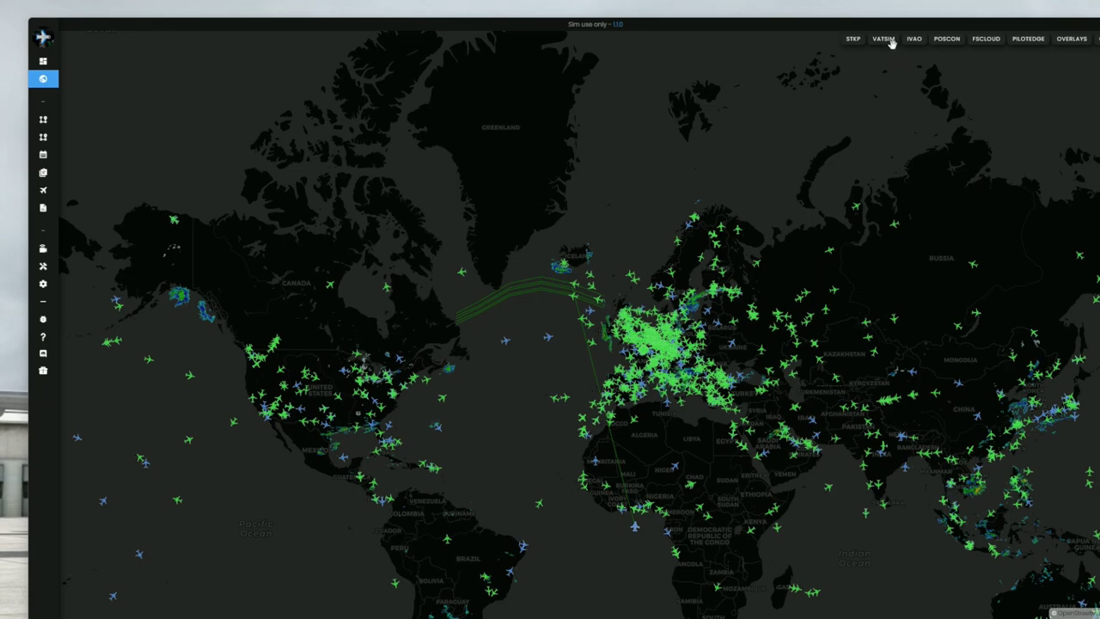
click(883, 40)
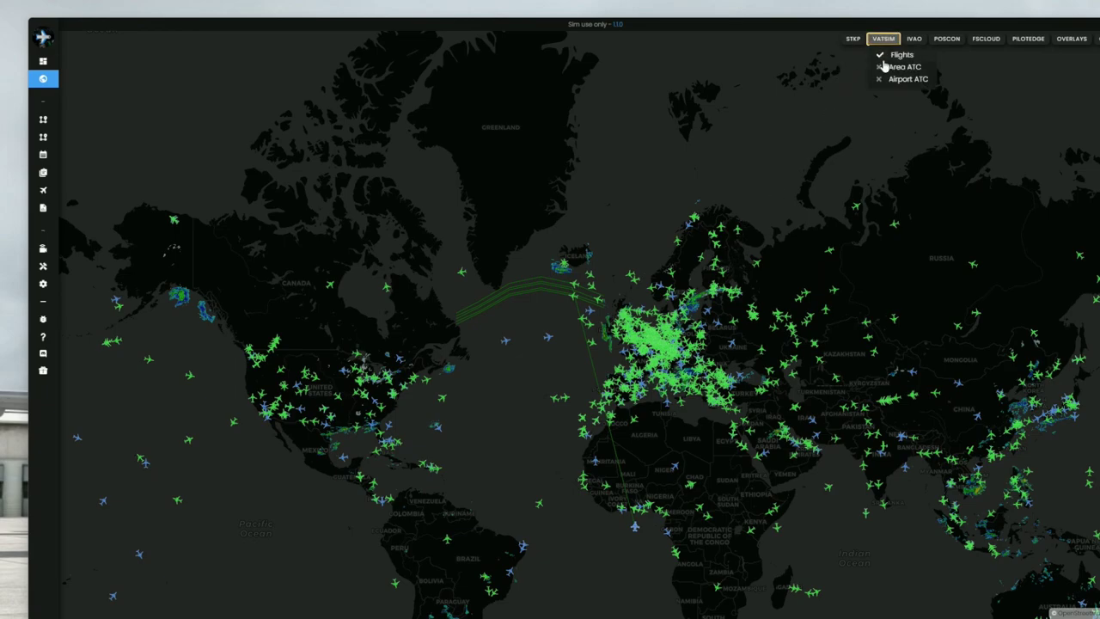
click(894, 55)
Step: Examine the weather radar, North Atlantic tracks and remaining air traffic over Europe and the British Isles
scroll(670, 408, up, 3)
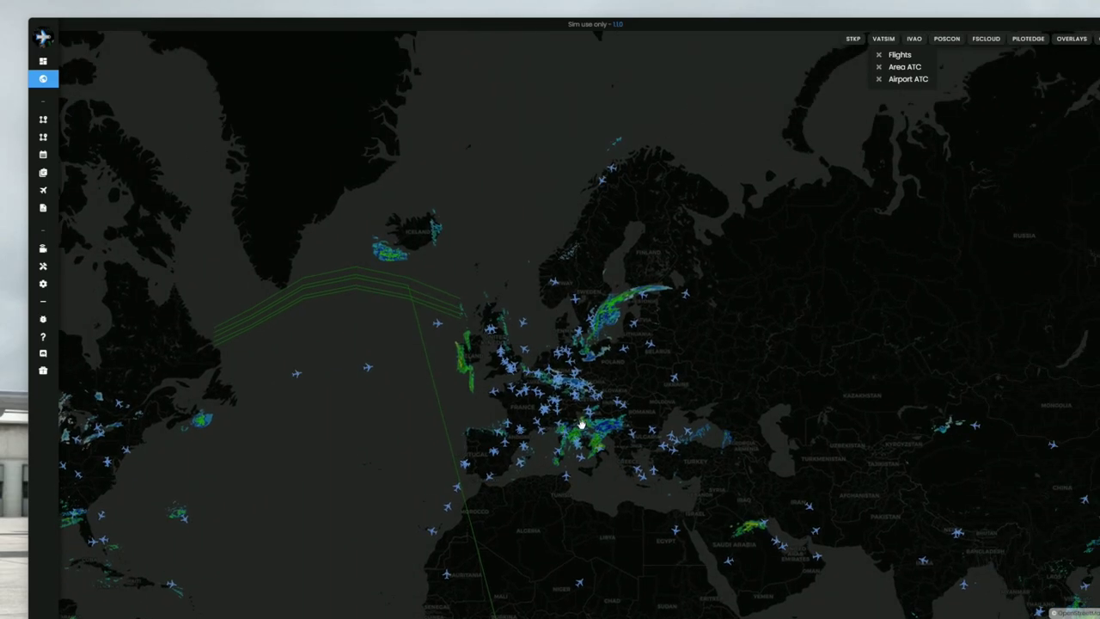
drag(581, 424, 662, 250)
drag(766, 244, 653, 266)
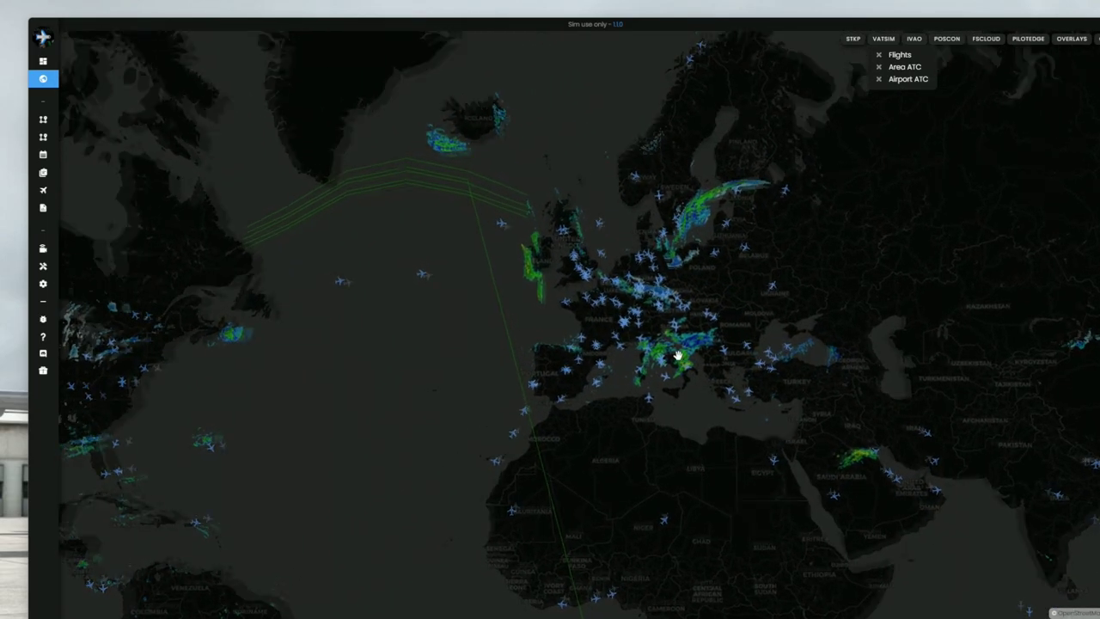
scroll(640, 273, up, 1)
scroll(633, 274, up, 1)
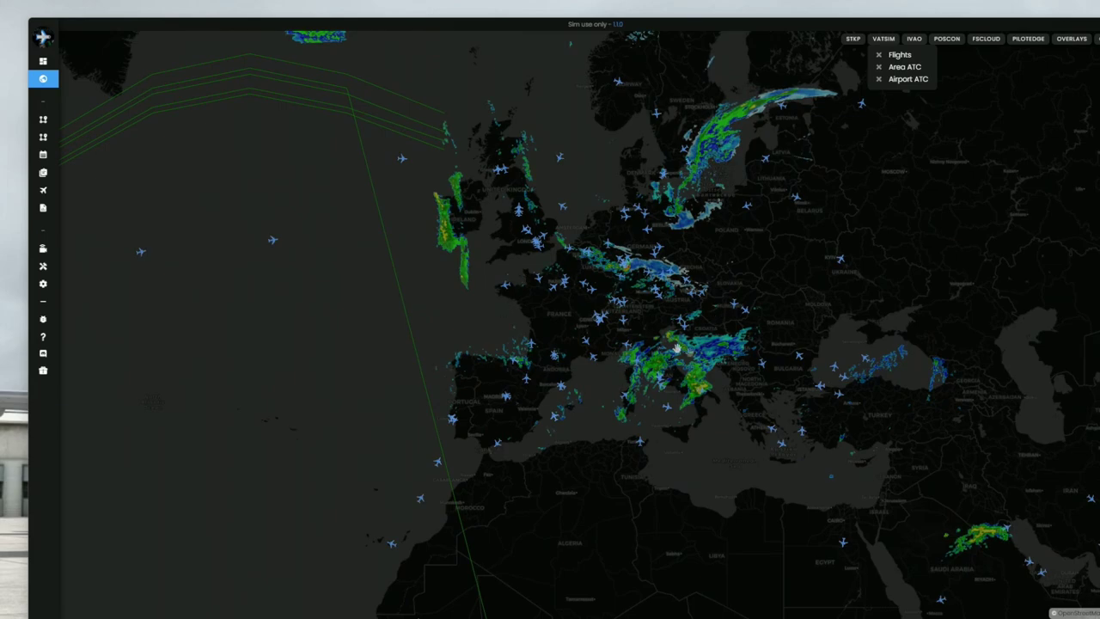
drag(617, 296, 632, 336)
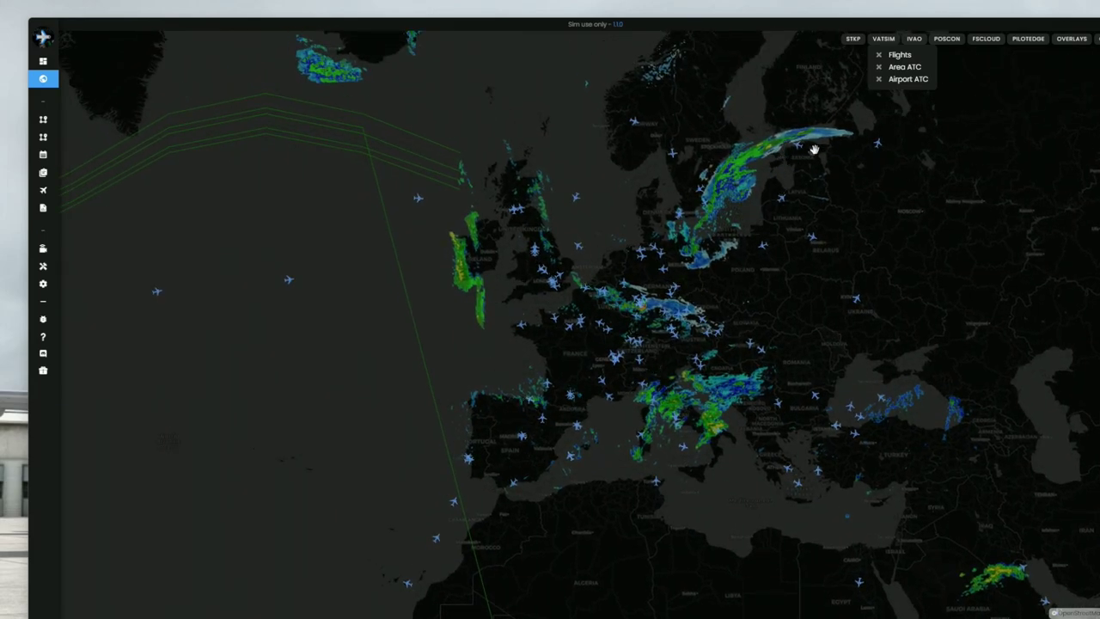
drag(520, 297, 559, 337)
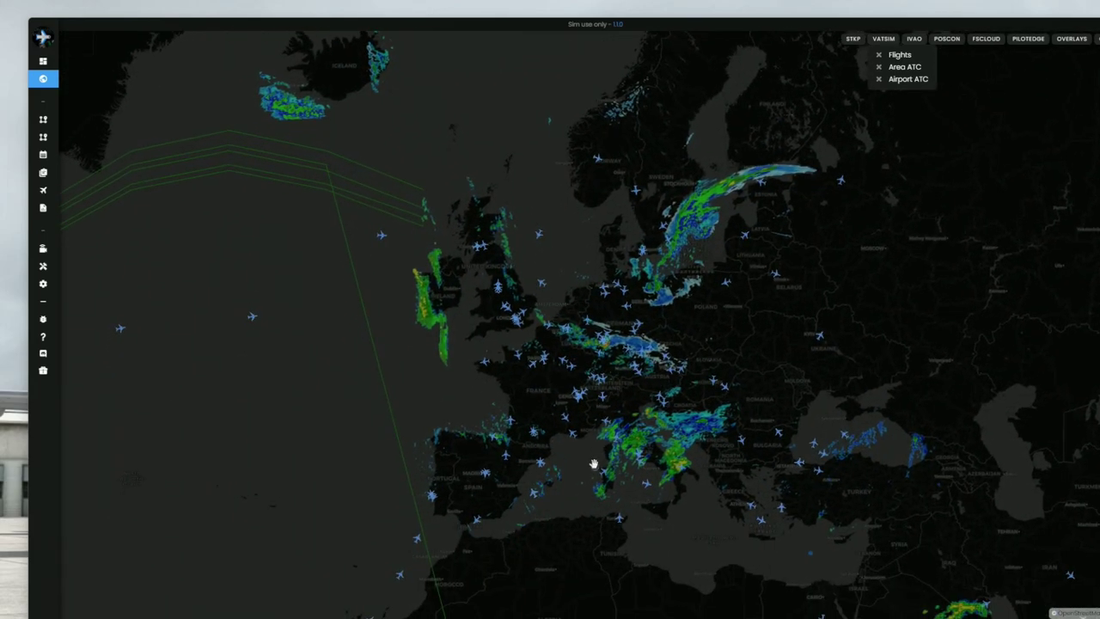
scroll(590, 435, up, 4)
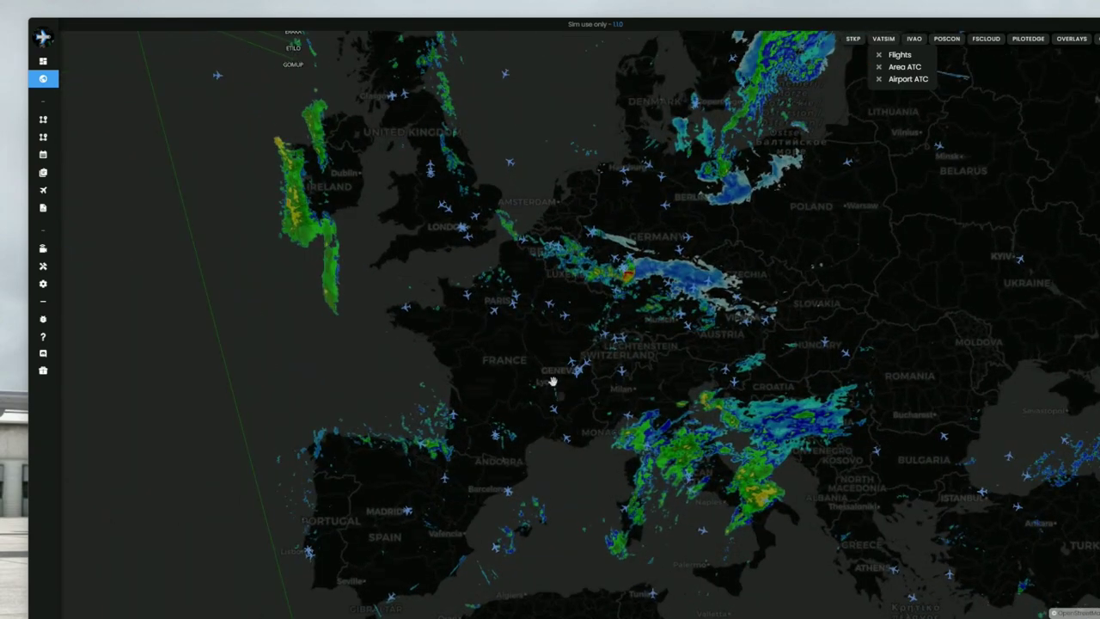
drag(502, 301, 528, 339)
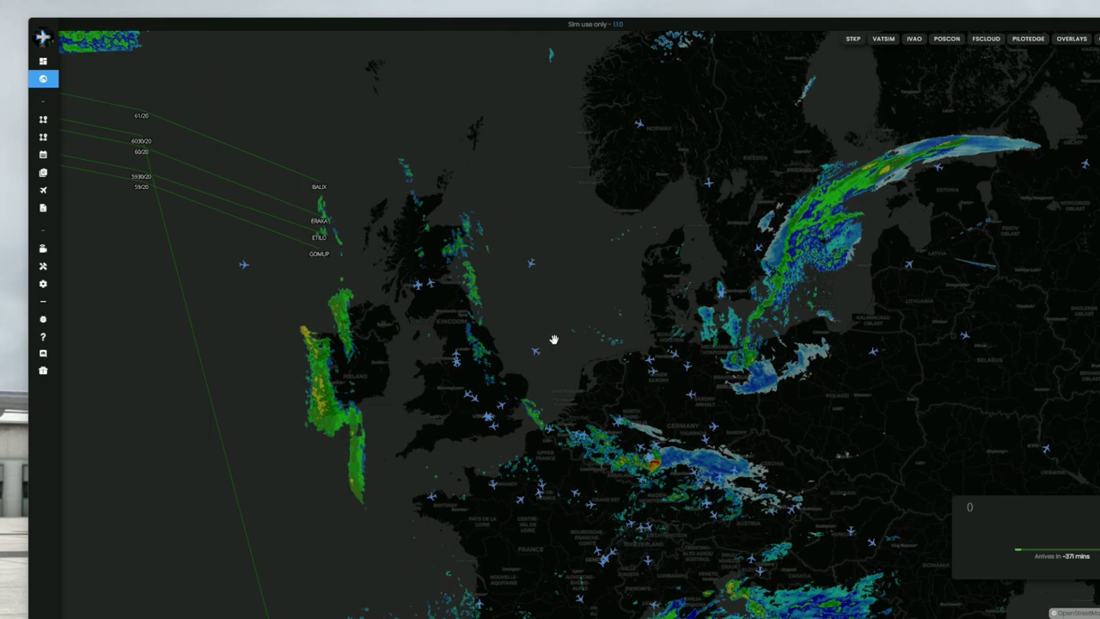
scroll(555, 341, up, 1)
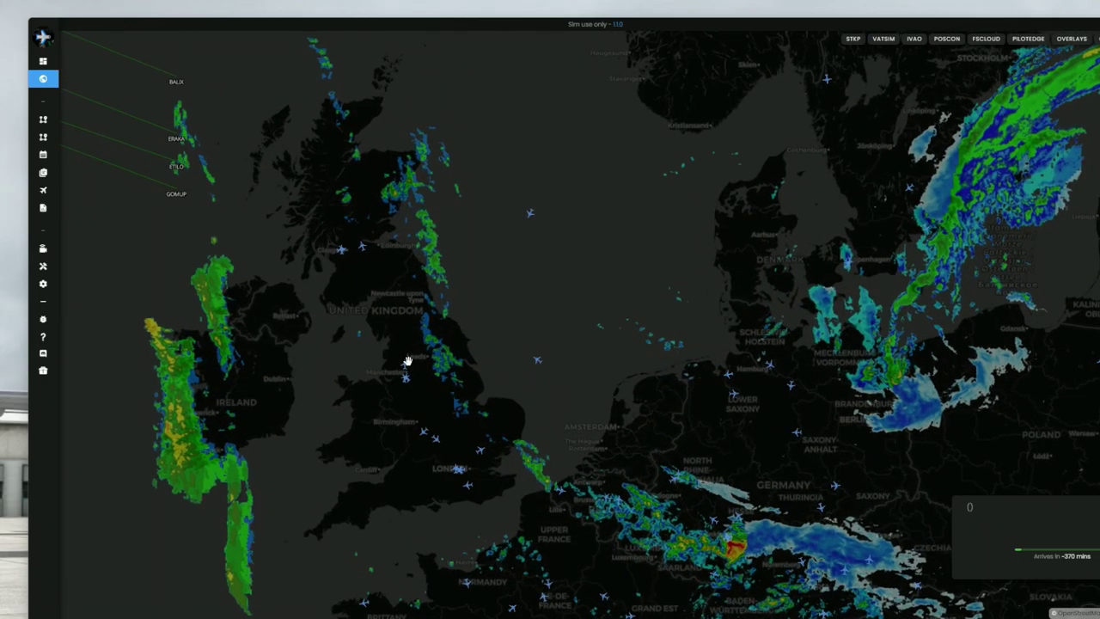